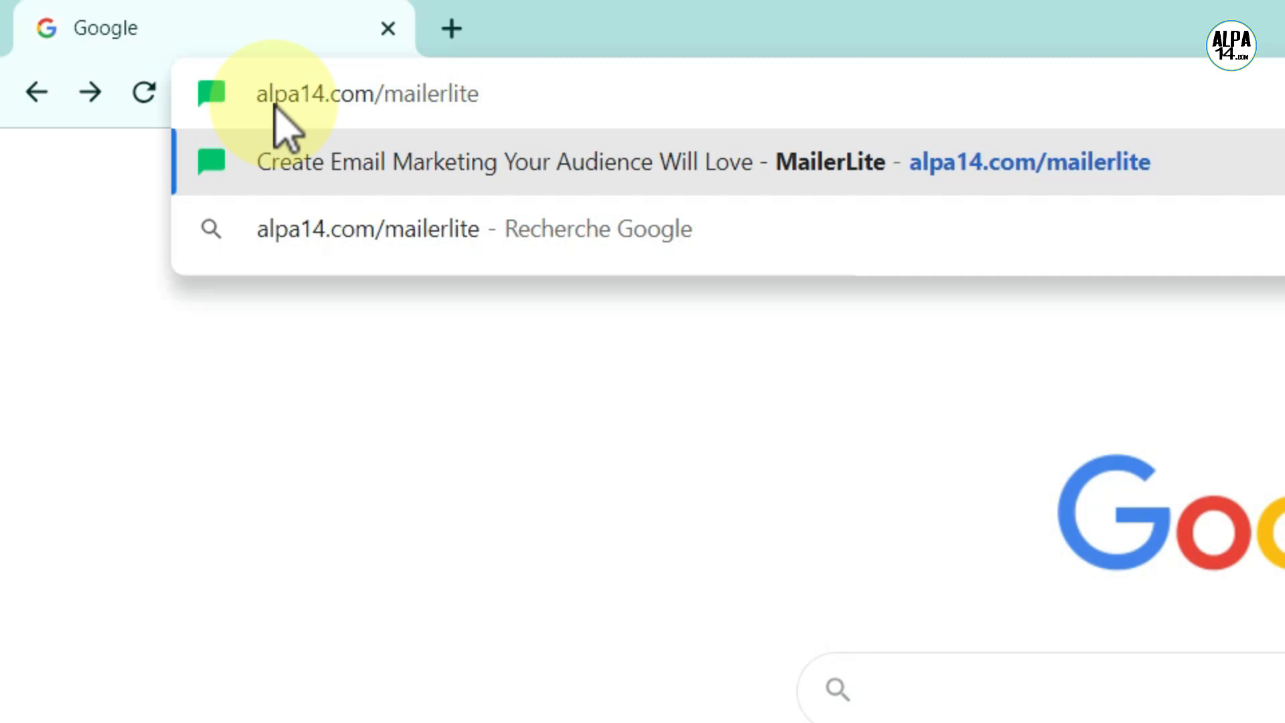
- Go to alpa14.com/mailerlite to land on the MailerLite homepage
{"action": "key", "text": "Return"}
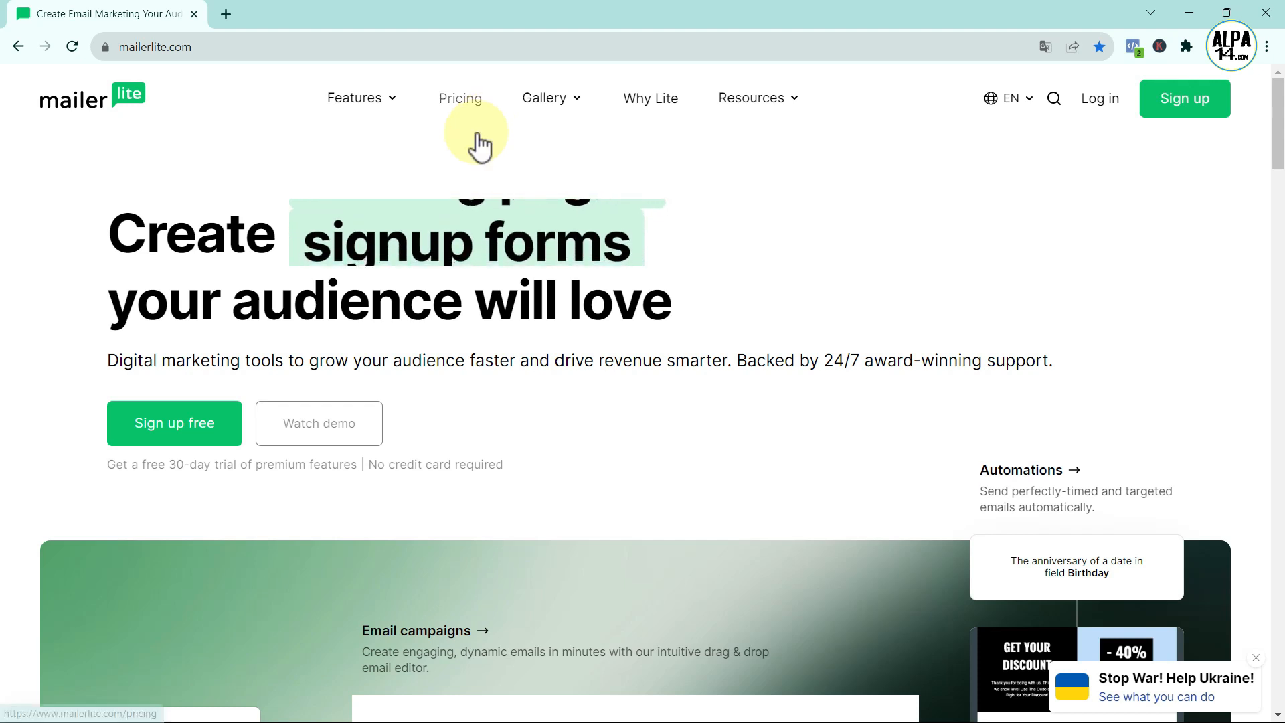
- Compare the Advanced $18, Growing Business $9, Free and Enterprise plans on MailerLite's pricing page
{"action": "left_click", "coordinate": [461, 100]}
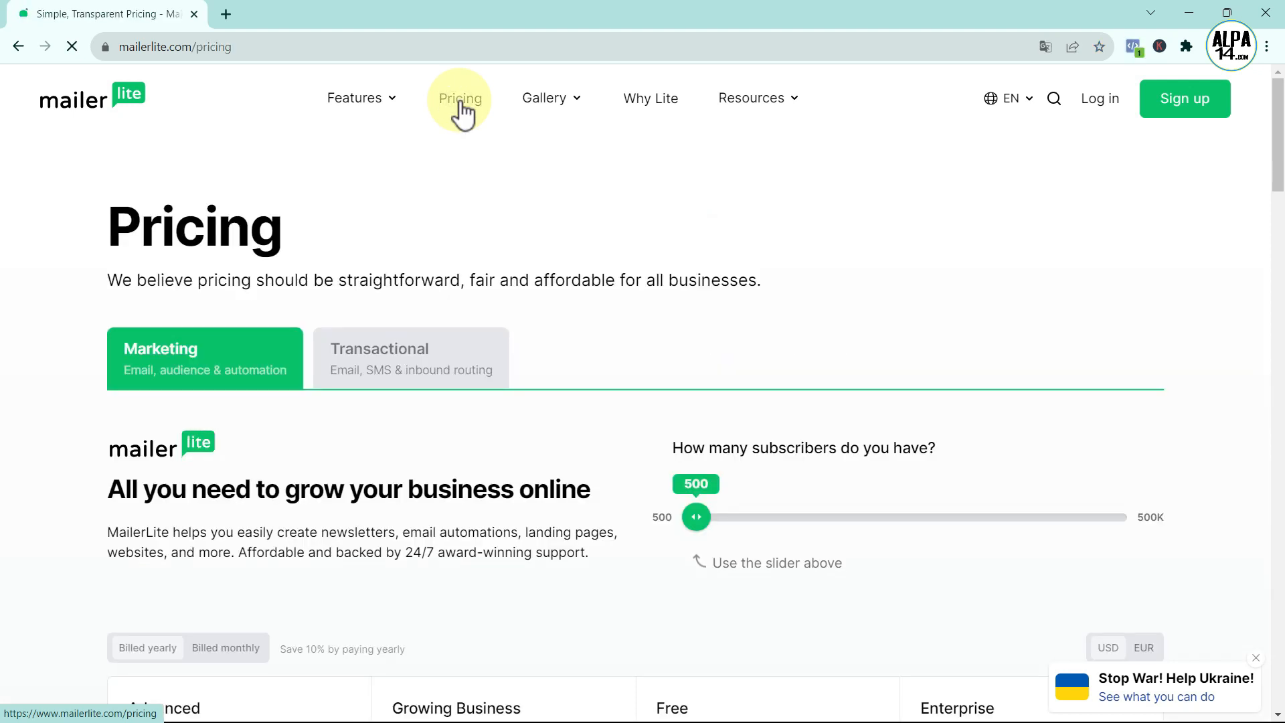
{"action": "scroll", "coordinate": [461, 101], "scroll_direction": "down", "scroll_amount": 7}
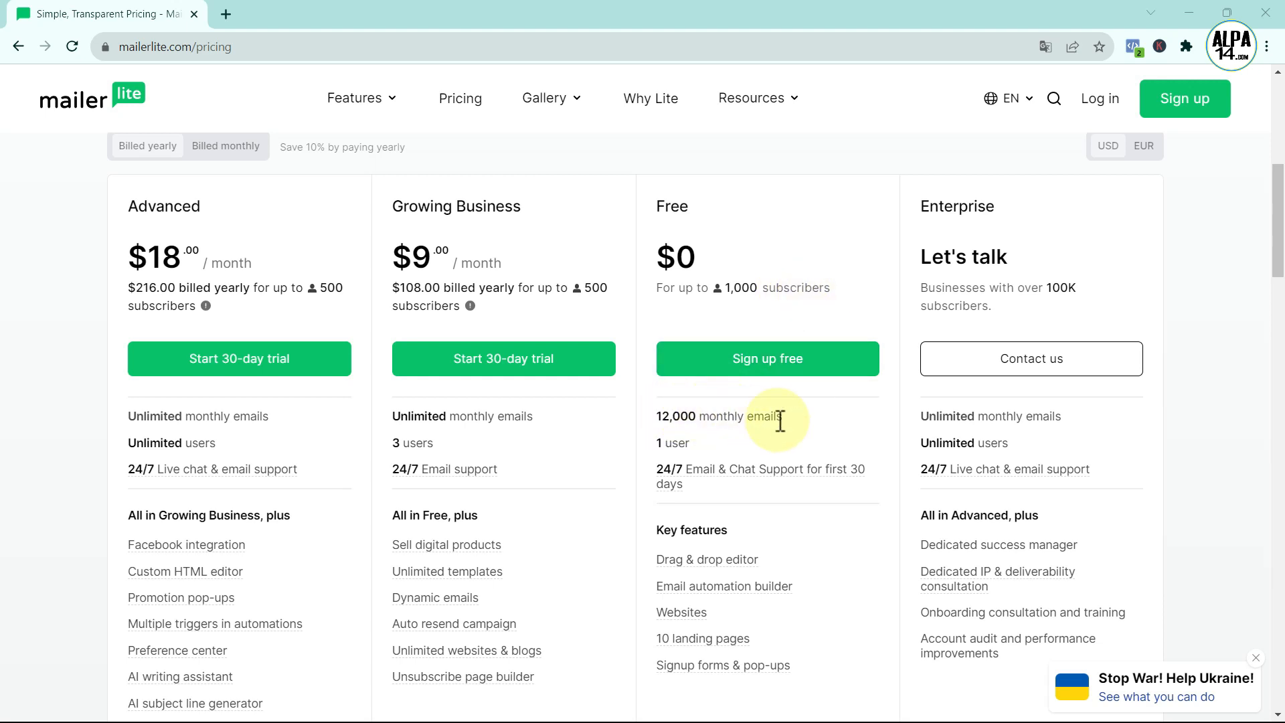
{"action": "scroll", "coordinate": [778, 421], "scroll_direction": "down", "scroll_amount": 1}
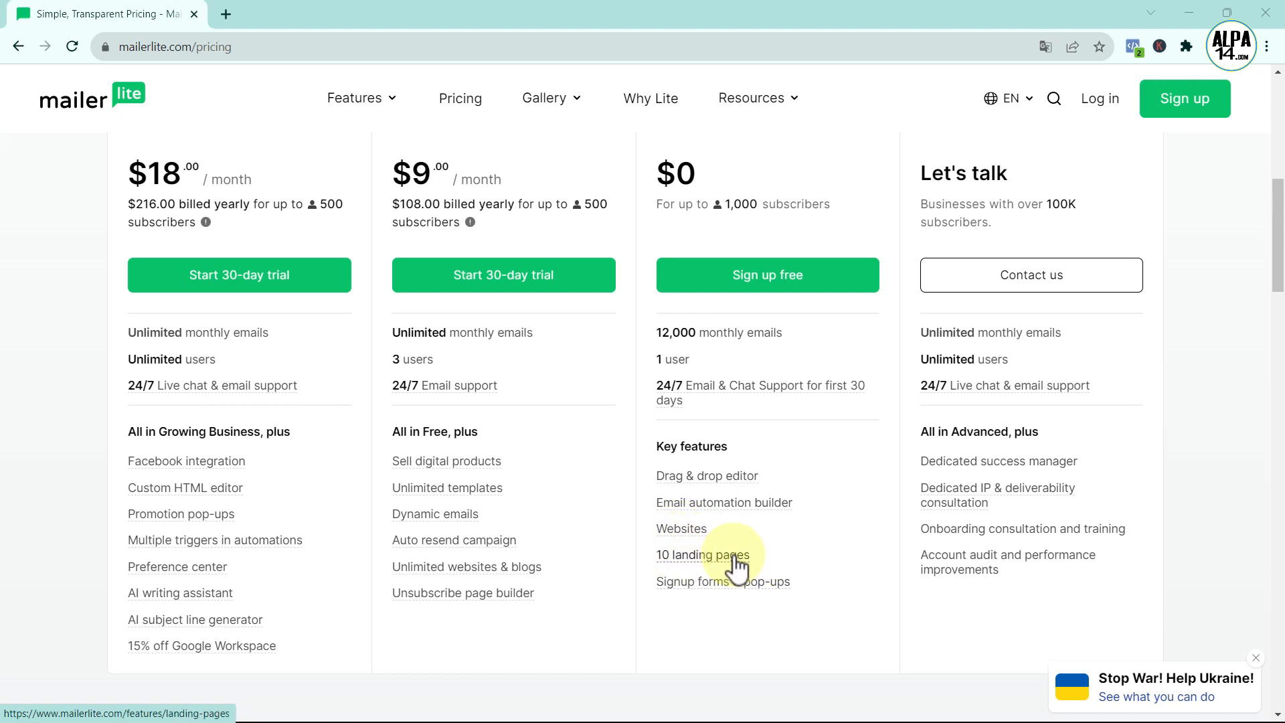
{"action": "scroll", "coordinate": [740, 566], "scroll_direction": "up", "scroll_amount": 2}
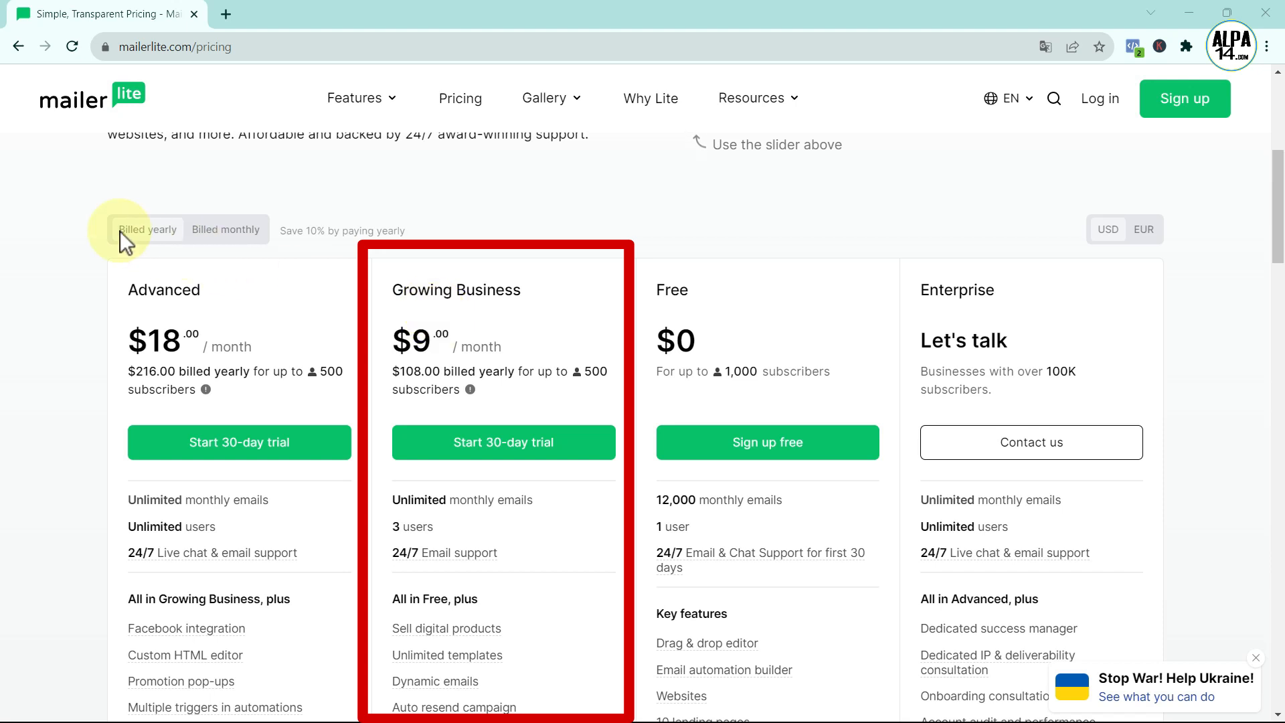
{"action": "left_click", "coordinate": [225, 232]}
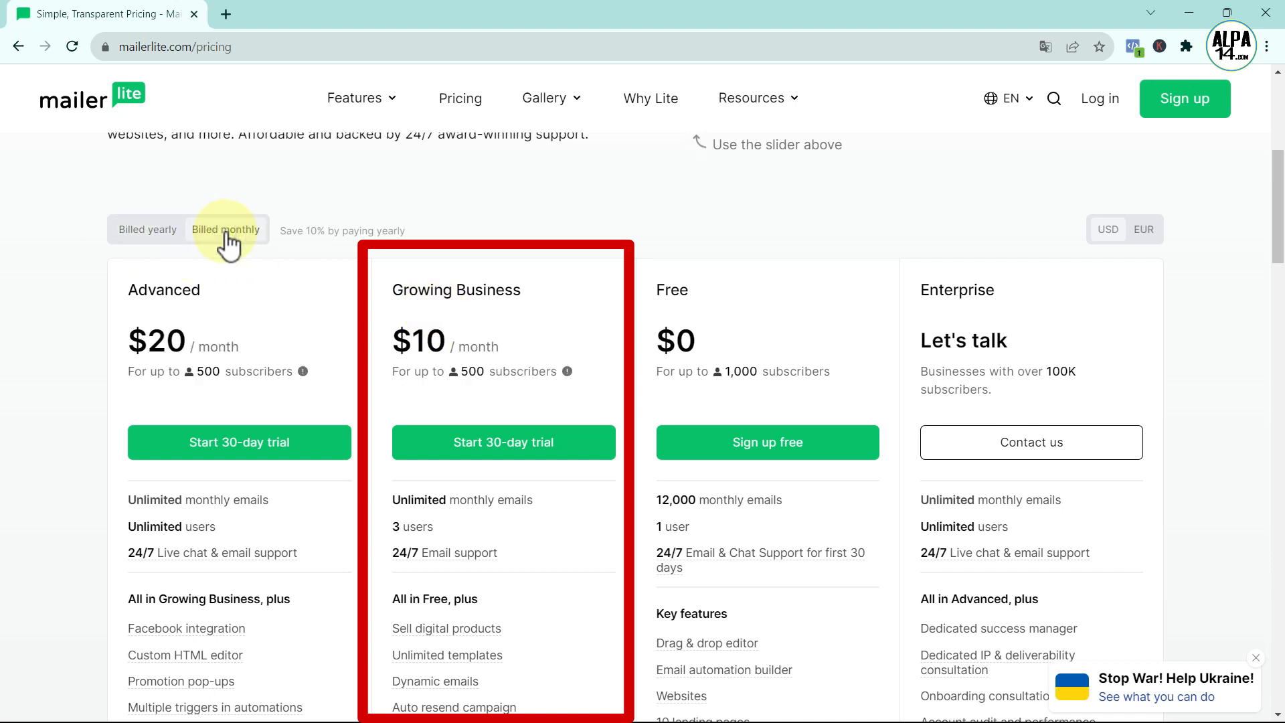
{"action": "left_click", "coordinate": [163, 231]}
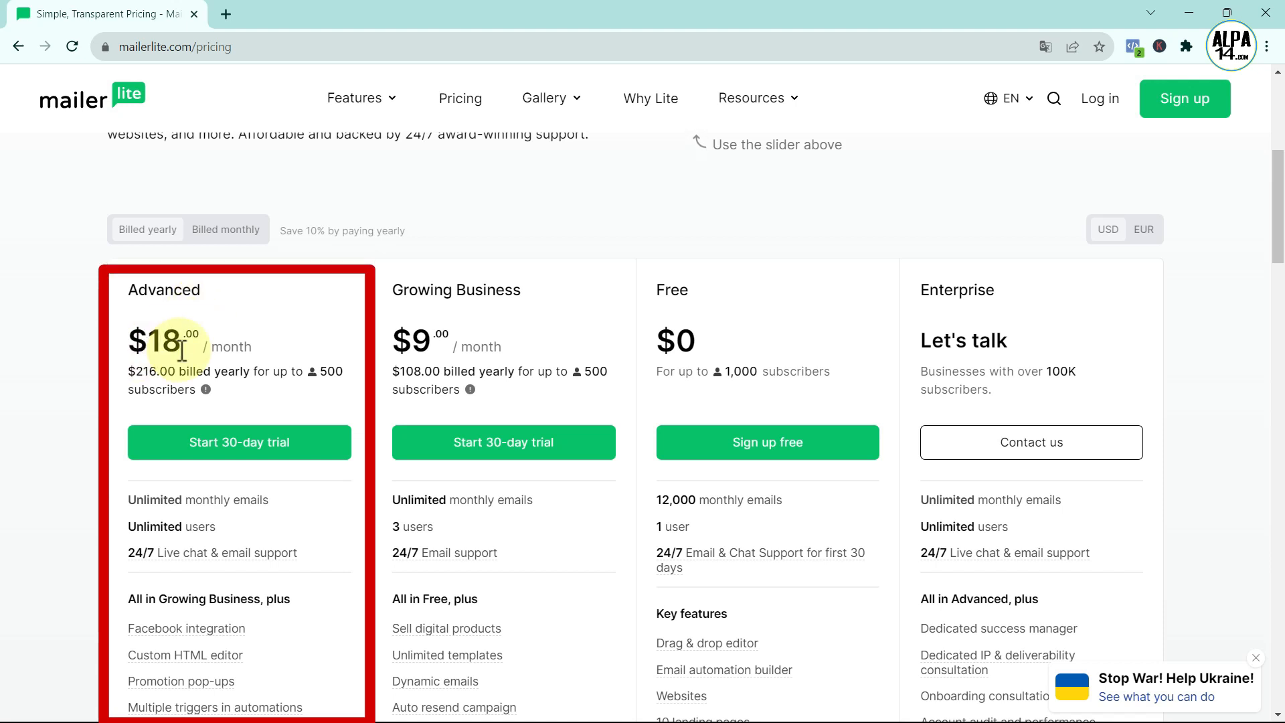
{"action": "left_click", "coordinate": [226, 230]}
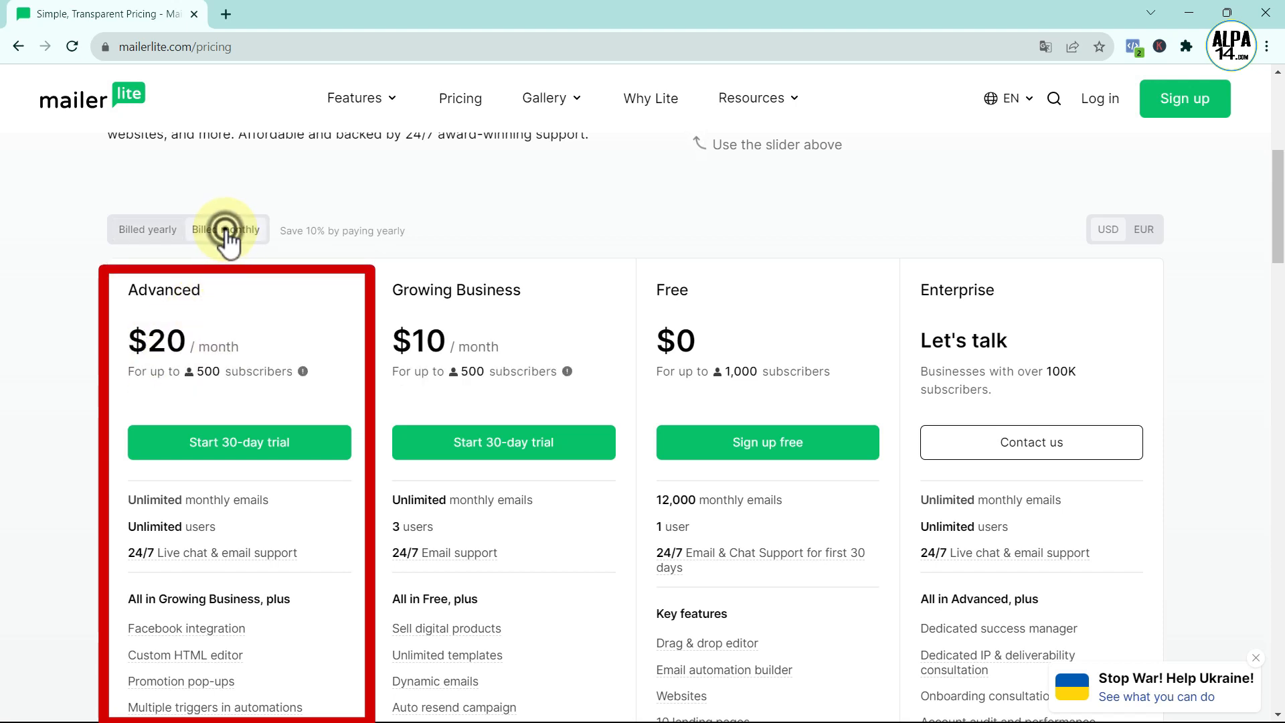
{"action": "left_click", "coordinate": [161, 230]}
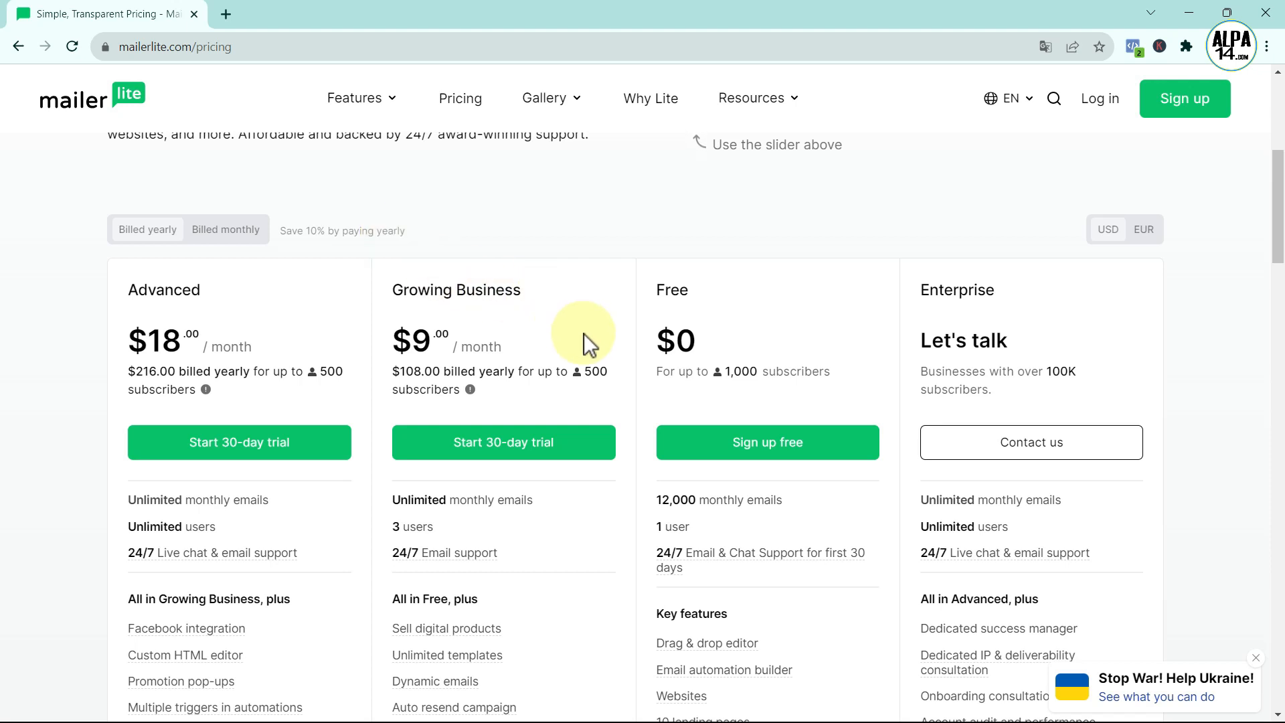
{"action": "scroll", "coordinate": [584, 336], "scroll_direction": "up", "scroll_amount": 3}
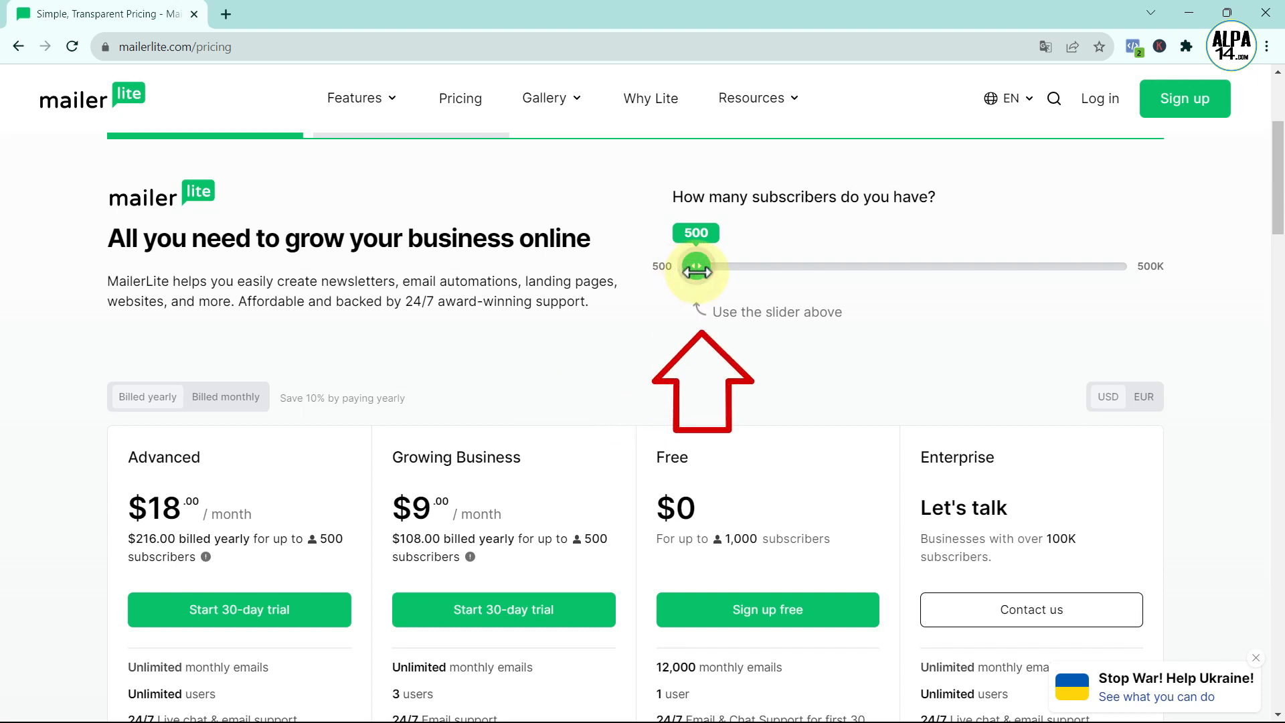
{"action": "left_click_drag", "start_coordinate": [698, 271], "coordinate": [705, 267]}
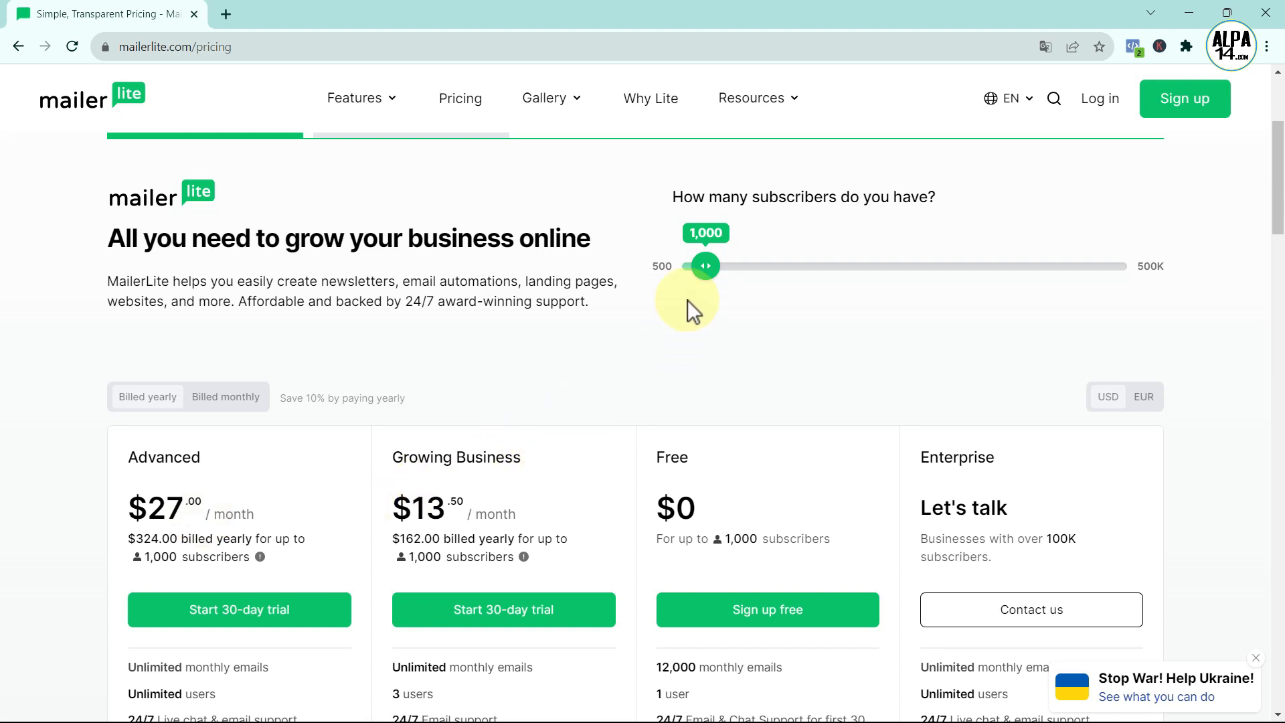
{"action": "left_click_drag", "start_coordinate": [704, 267], "coordinate": [714, 268]}
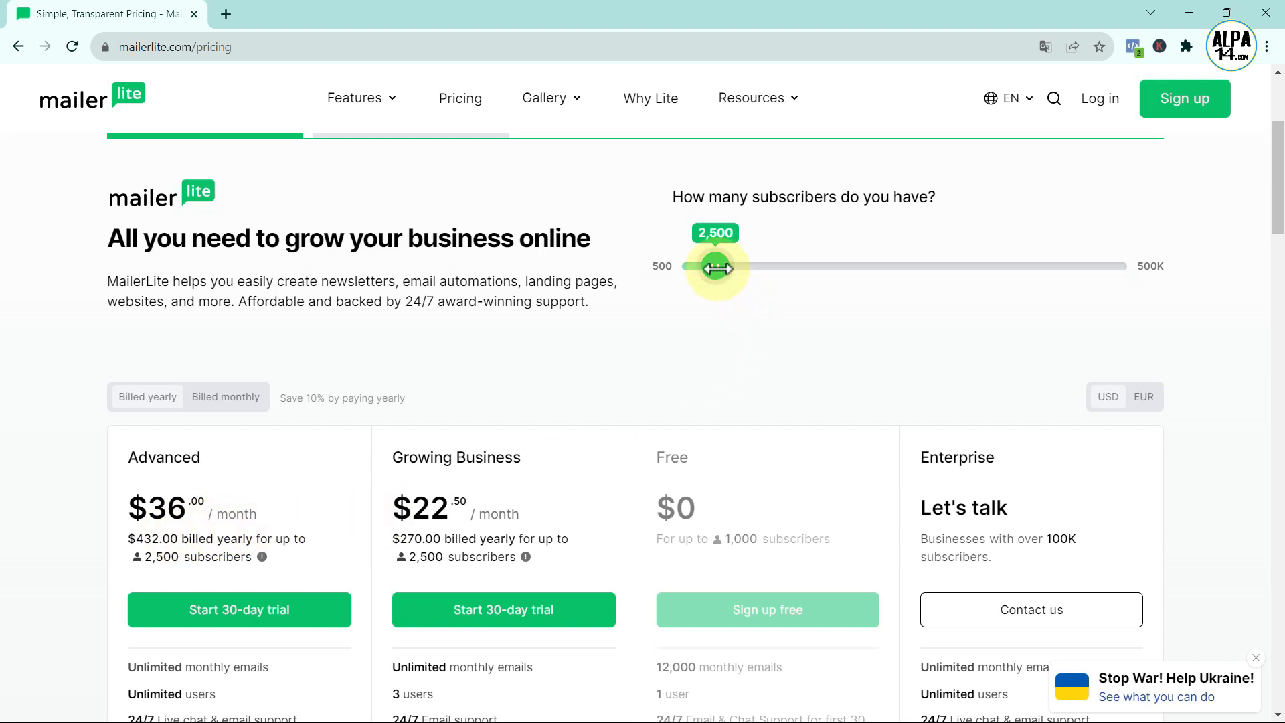
{"action": "left_click_drag", "start_coordinate": [719, 272], "coordinate": [665, 272]}
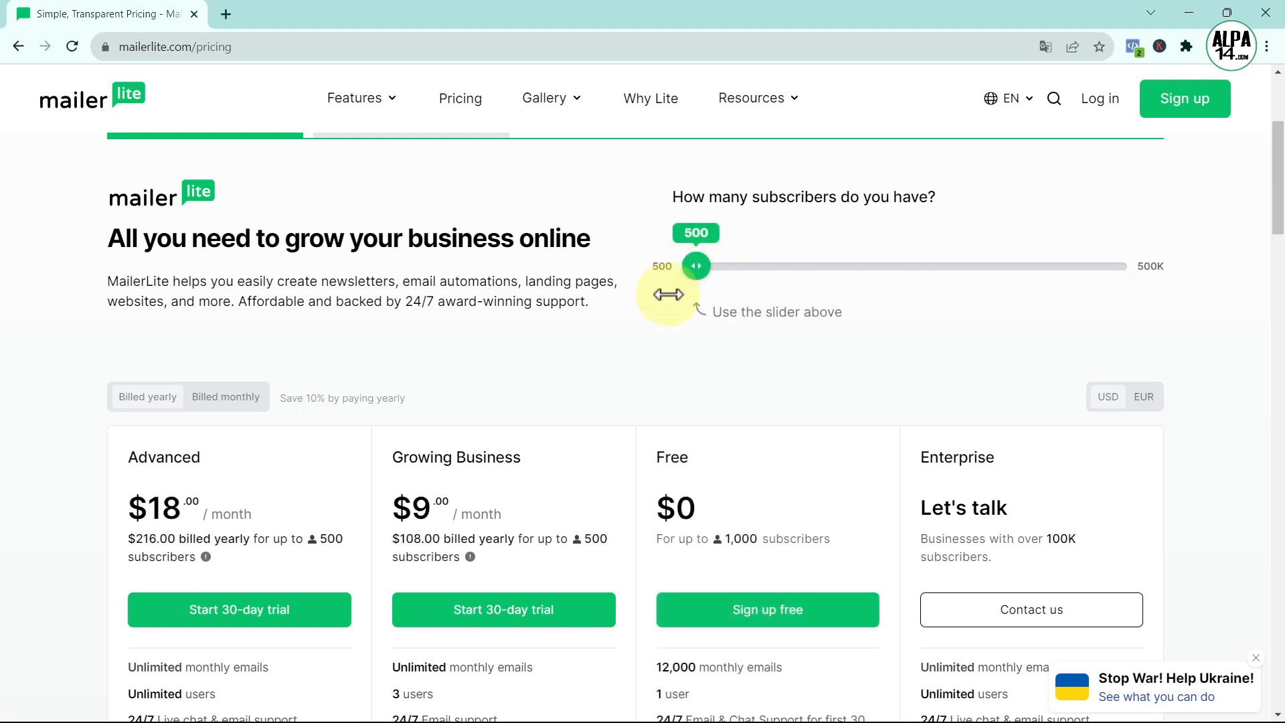
{"action": "scroll", "coordinate": [736, 355], "scroll_direction": "down", "scroll_amount": 4}
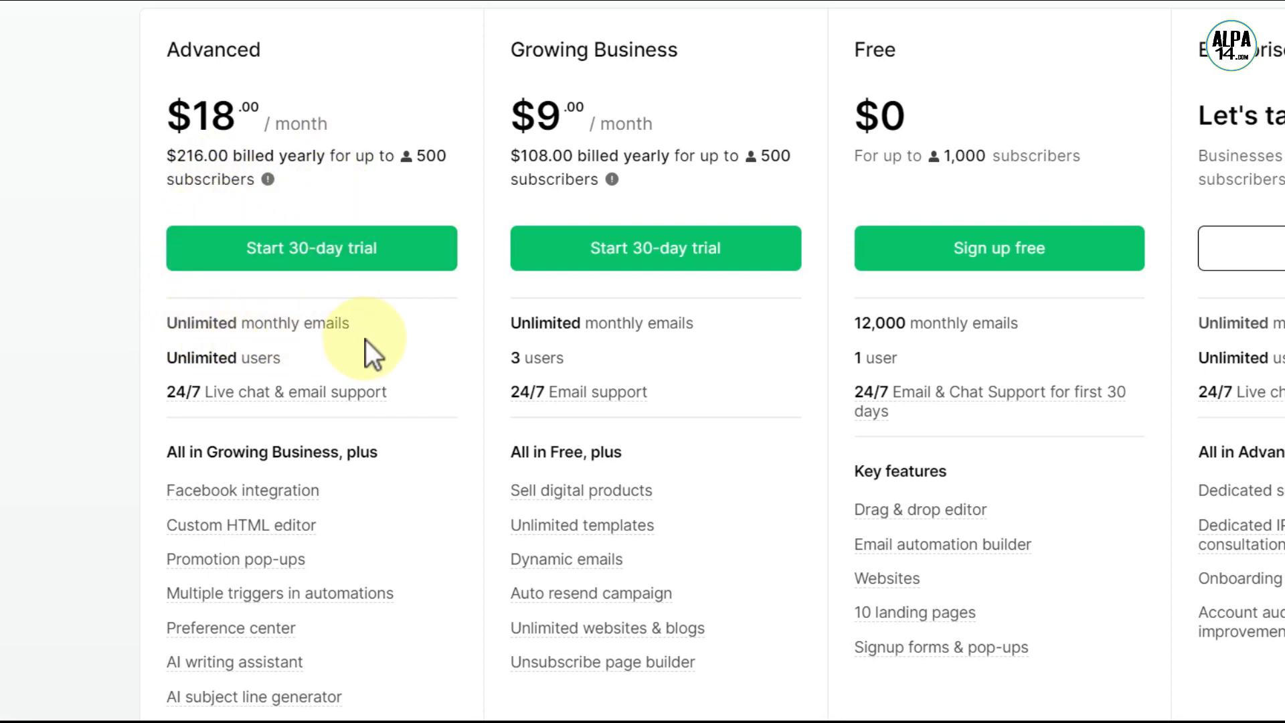
{"action": "scroll", "coordinate": [366, 339], "scroll_direction": "down", "scroll_amount": 2}
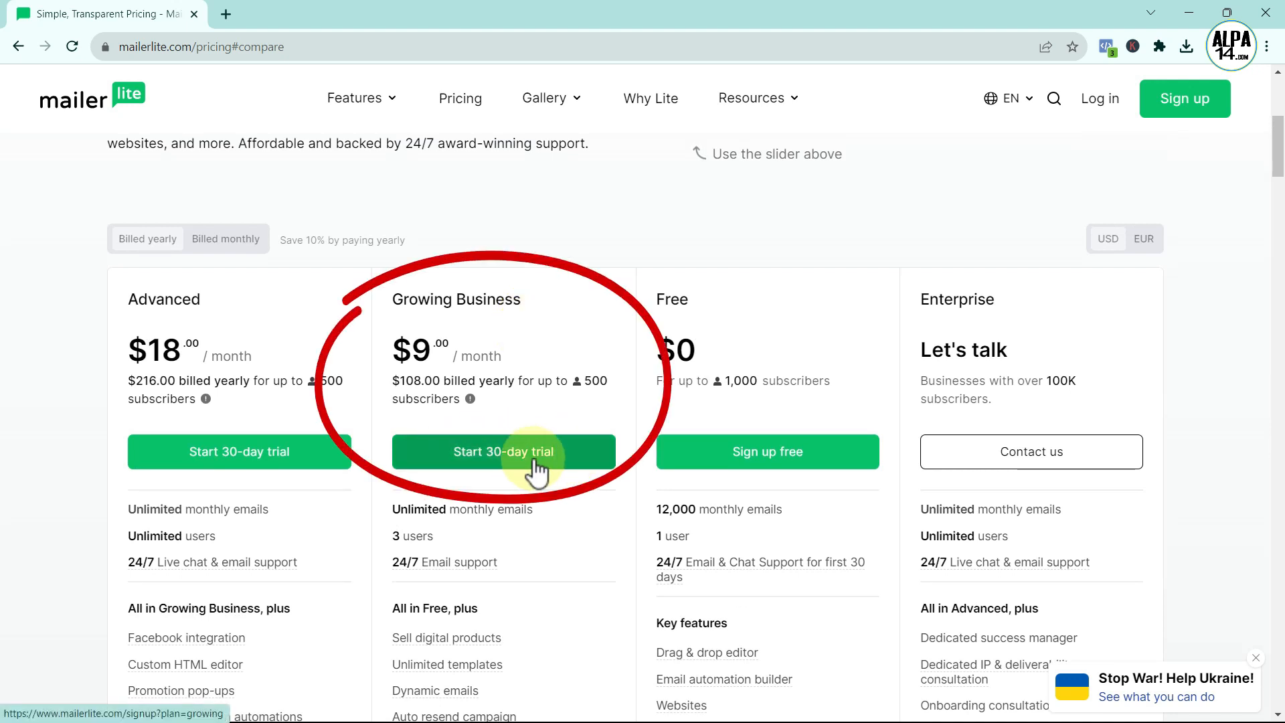
- Start a Growing Business trial and begin filling in the sign-up form's company field
{"action": "left_click", "coordinate": [509, 458]}
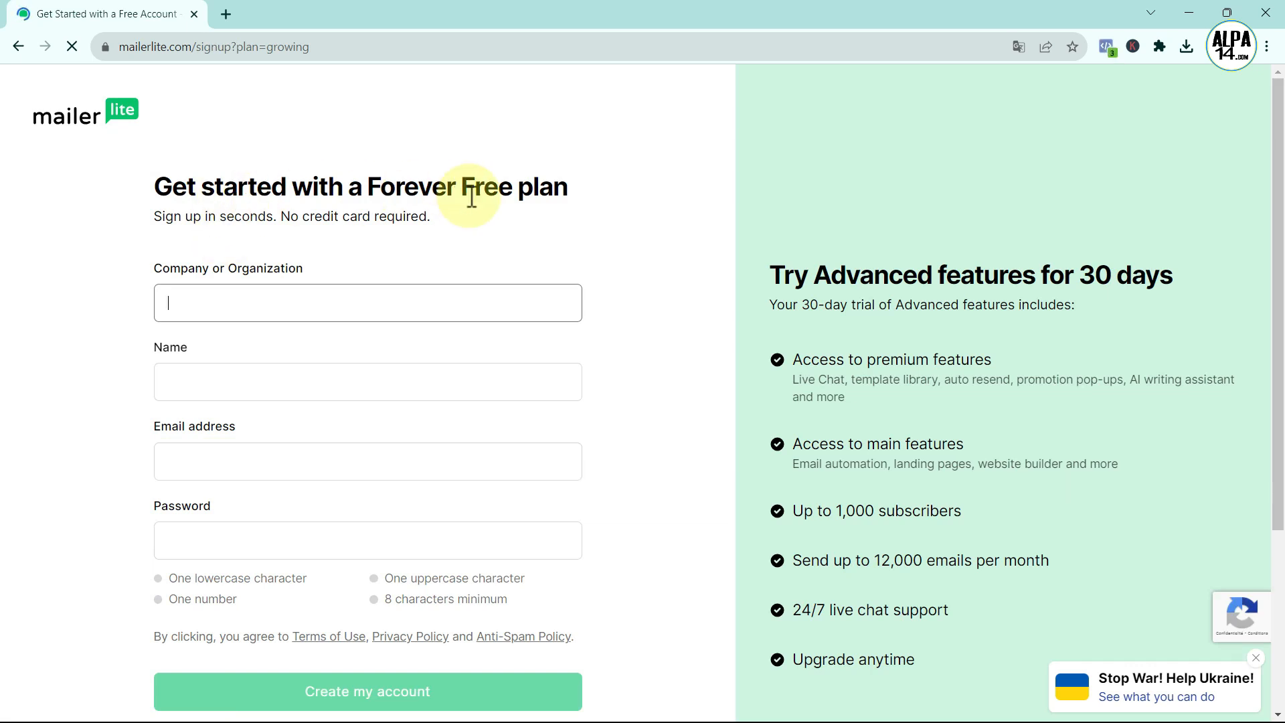
{"action": "left_click_drag", "start_coordinate": [162, 216], "coordinate": [428, 217]}
{"action": "left_click", "coordinate": [281, 217]}
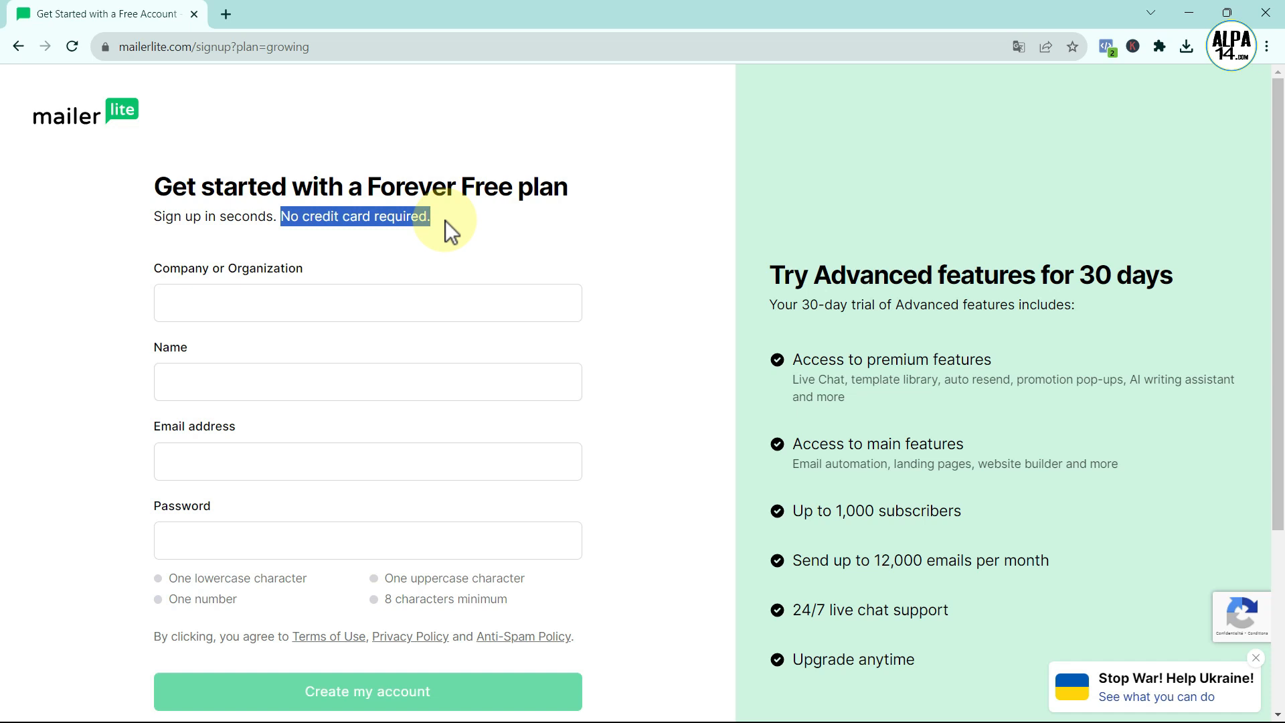
{"action": "scroll", "coordinate": [444, 220], "scroll_direction": "down", "scroll_amount": 1}
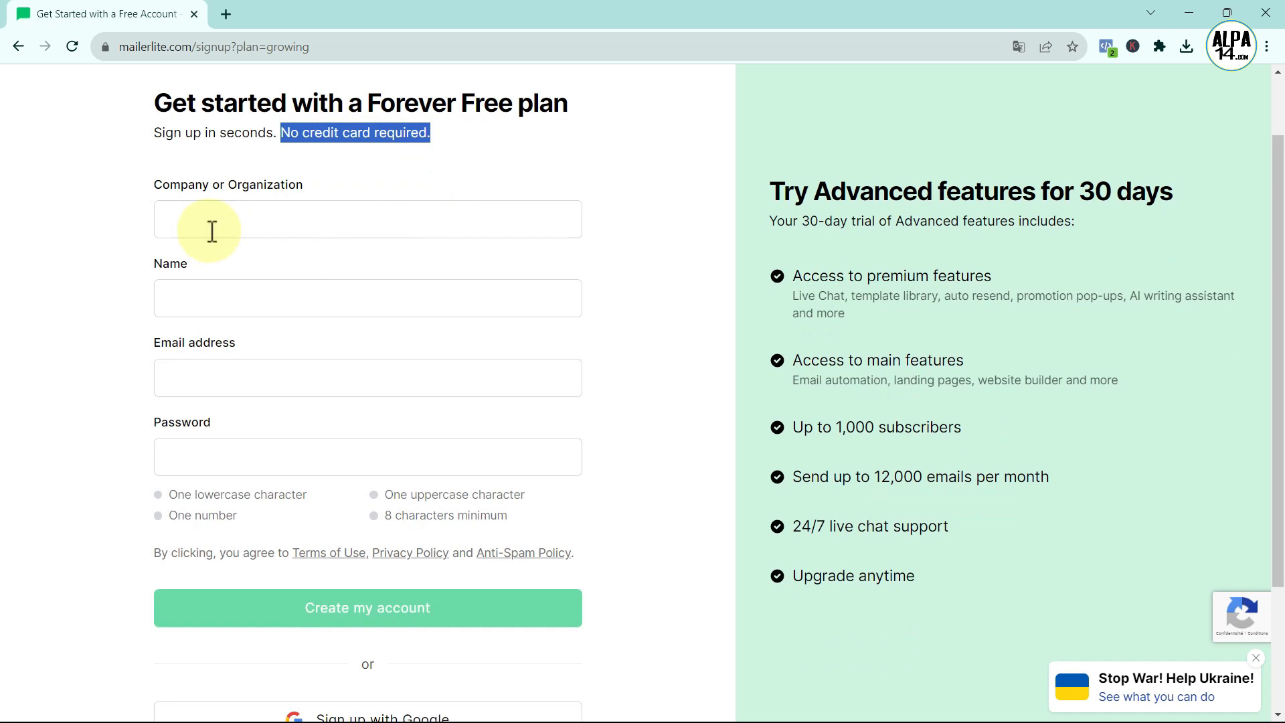
{"action": "left_click", "coordinate": [167, 219]}
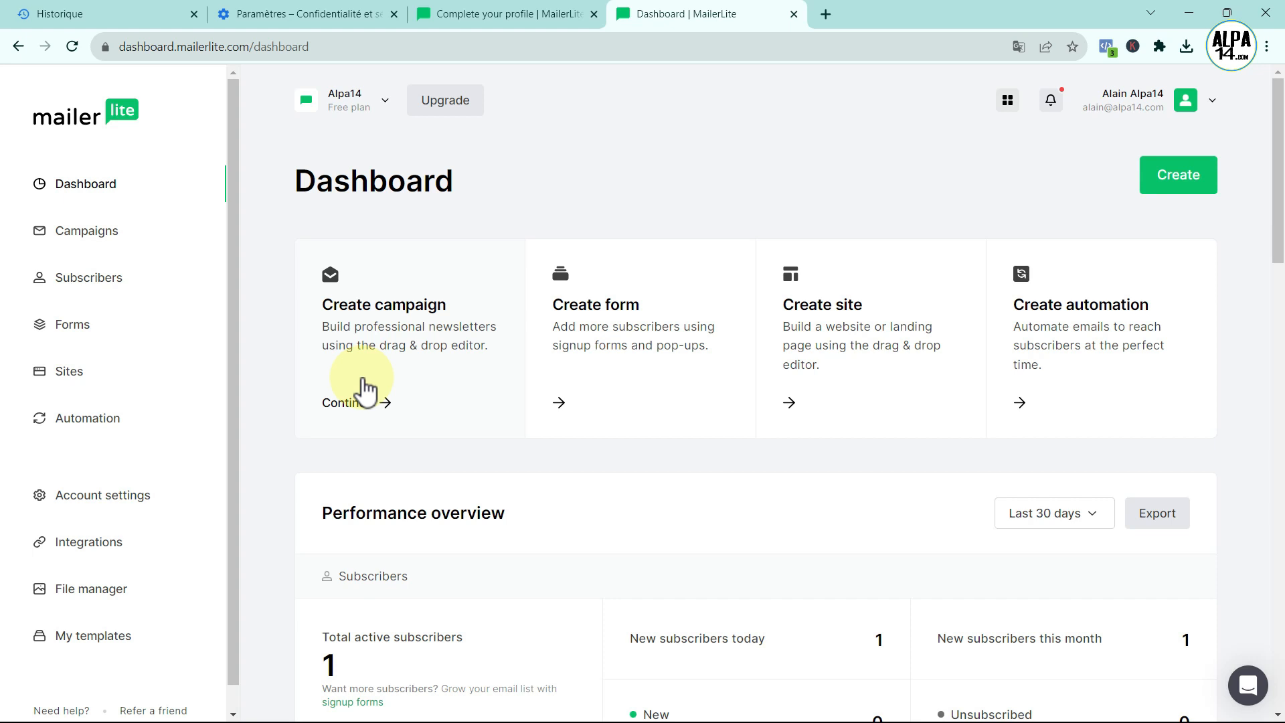
- Create an embedded signup form named 'Newsletter' and save its details
{"action": "left_click", "coordinate": [642, 359]}
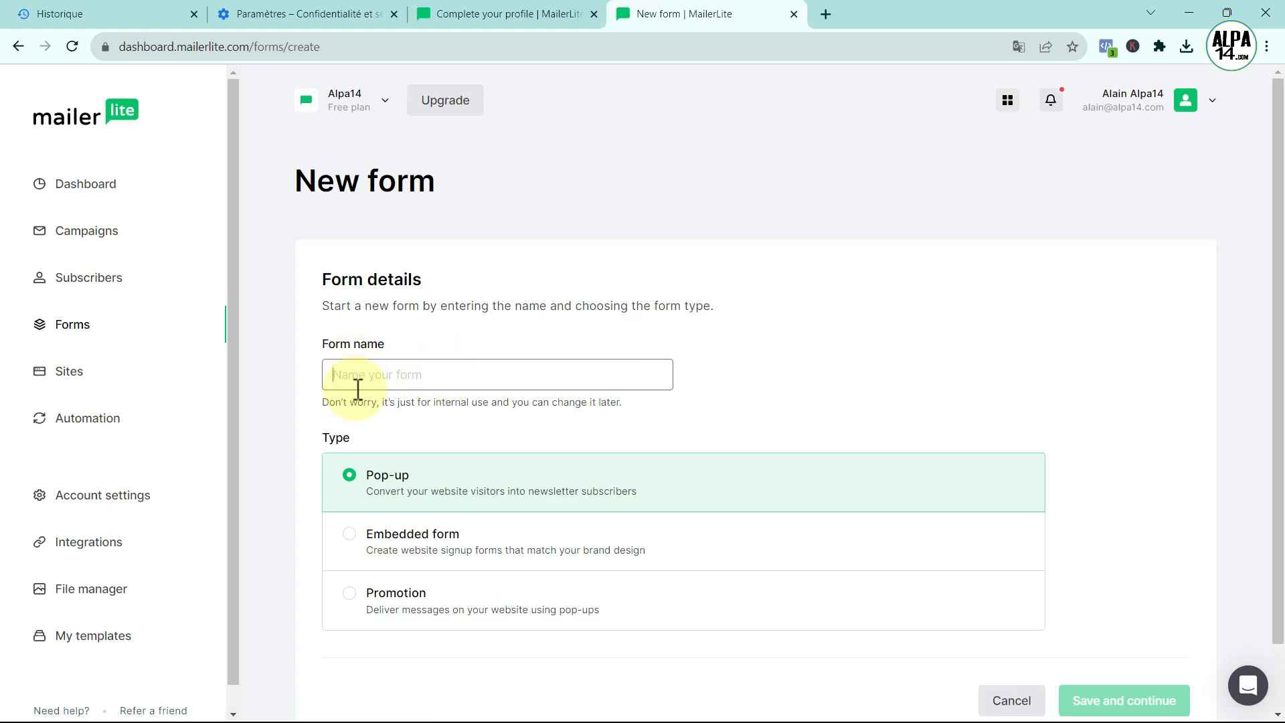
{"action": "left_click", "coordinate": [362, 389]}
{"action": "type", "text": "Newsletter"}
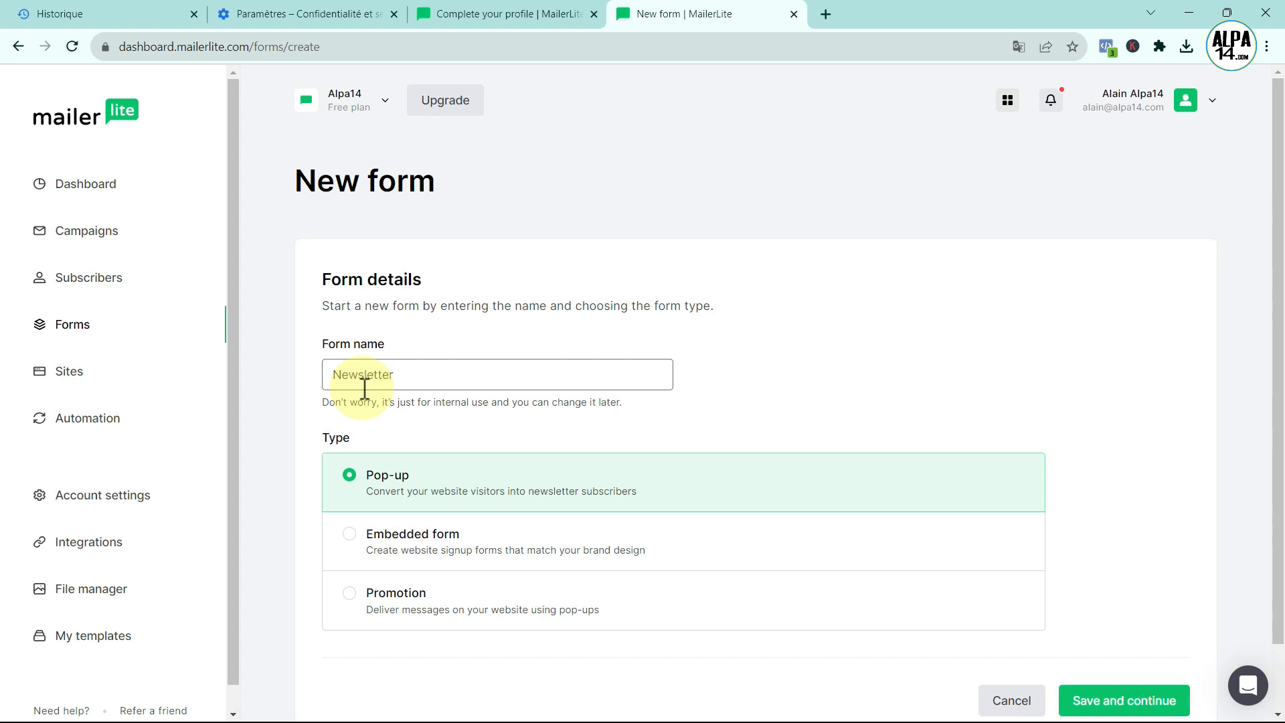
{"action": "scroll", "coordinate": [539, 494], "scroll_direction": "down", "scroll_amount": 2}
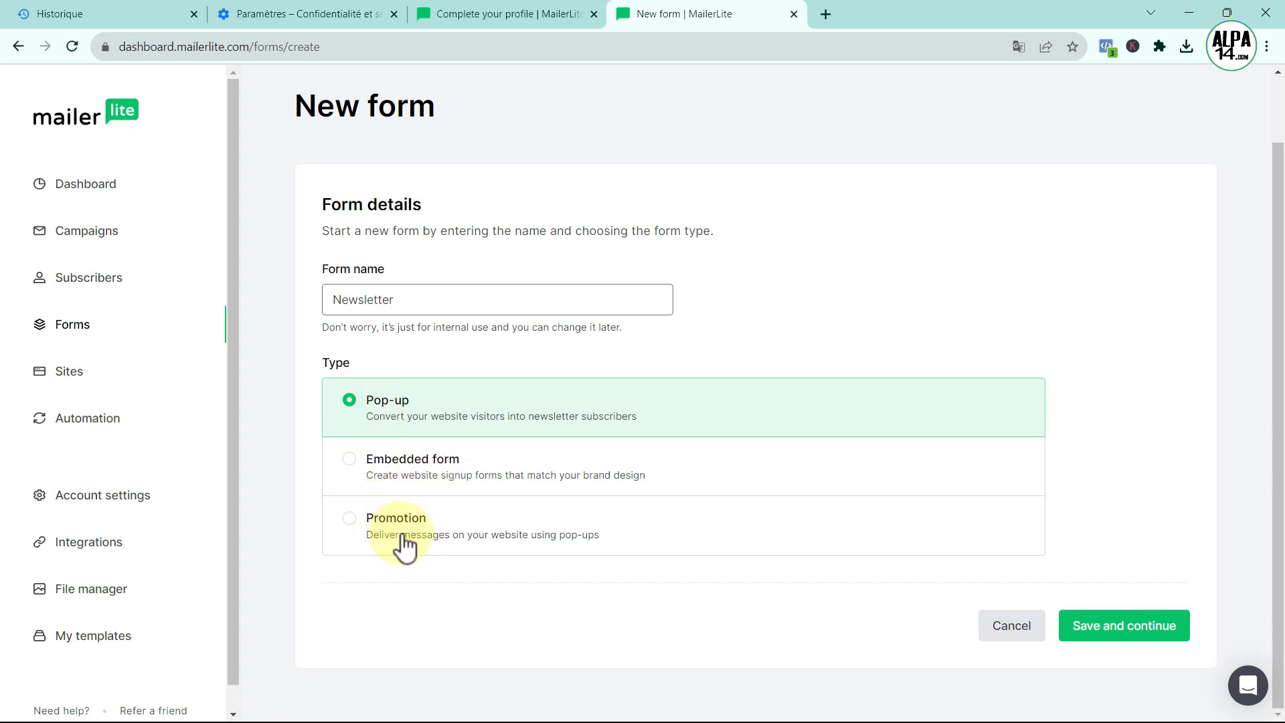
{"action": "left_click", "coordinate": [351, 462]}
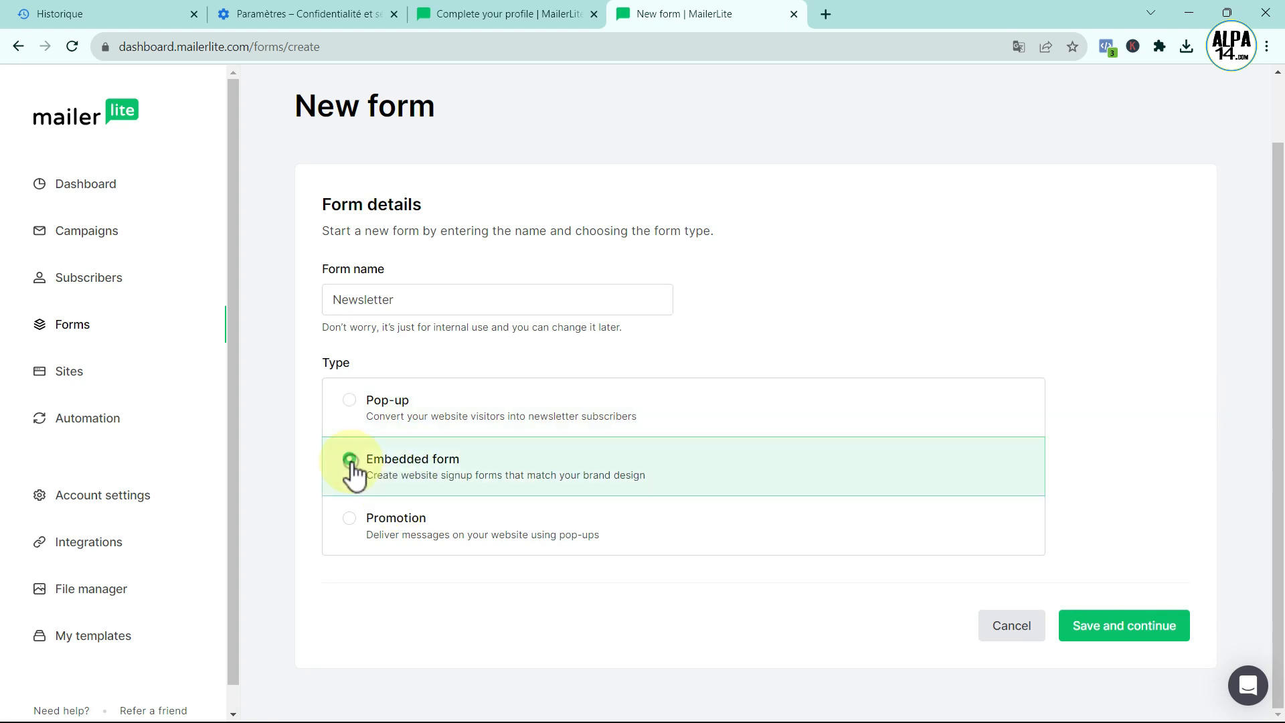
{"action": "left_click", "coordinate": [1114, 633]}
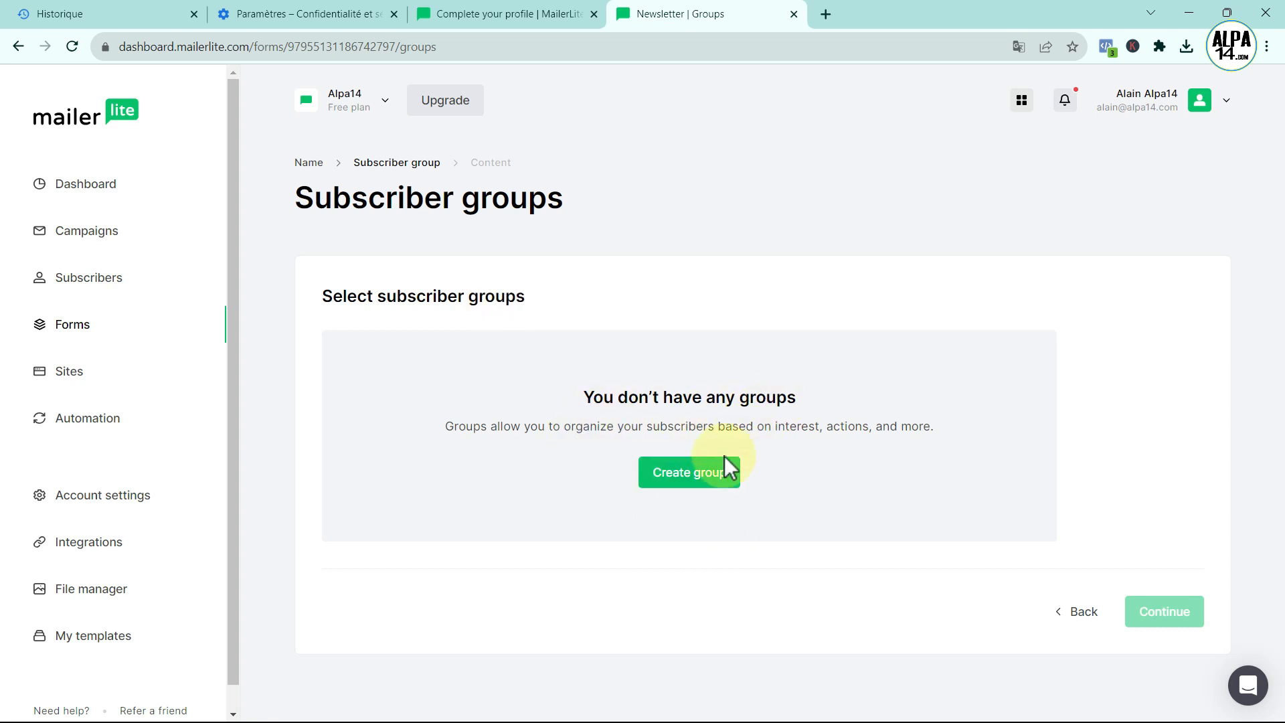
- Create a 'Newsletter' subscriber group, assign it to the form, and continue to content
{"action": "left_click", "coordinate": [709, 474]}
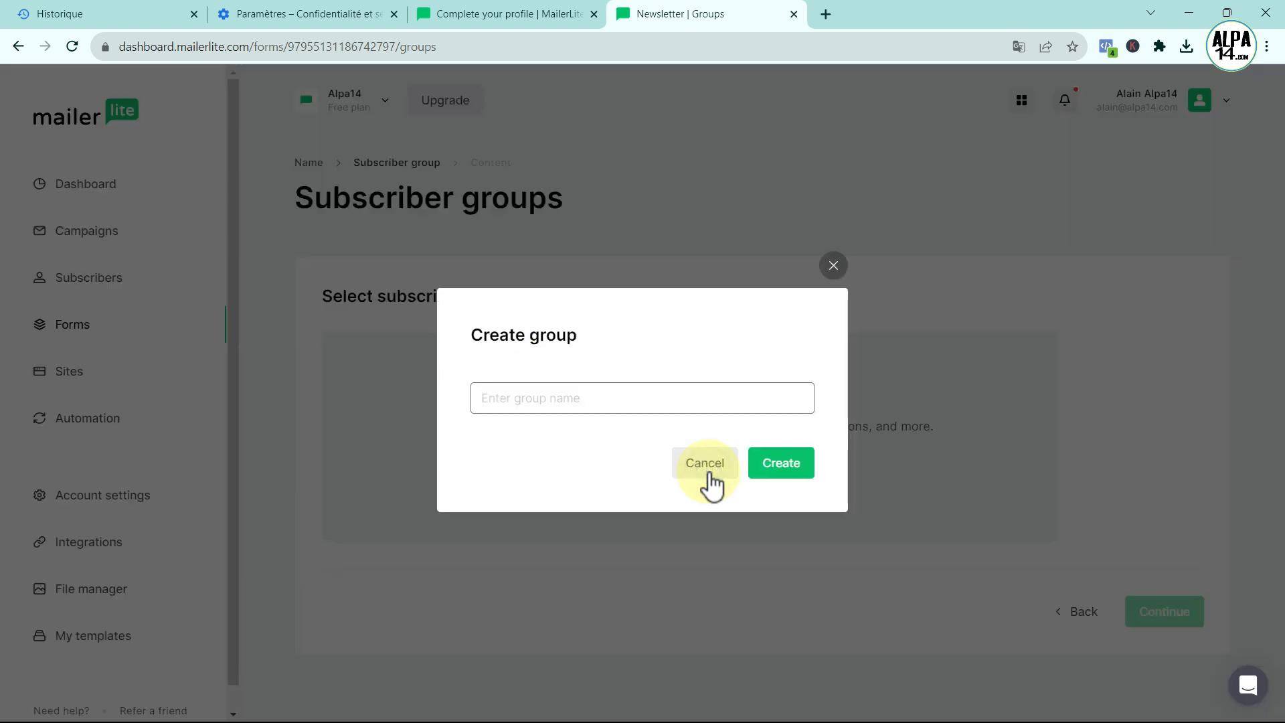
{"action": "left_click", "coordinate": [527, 403]}
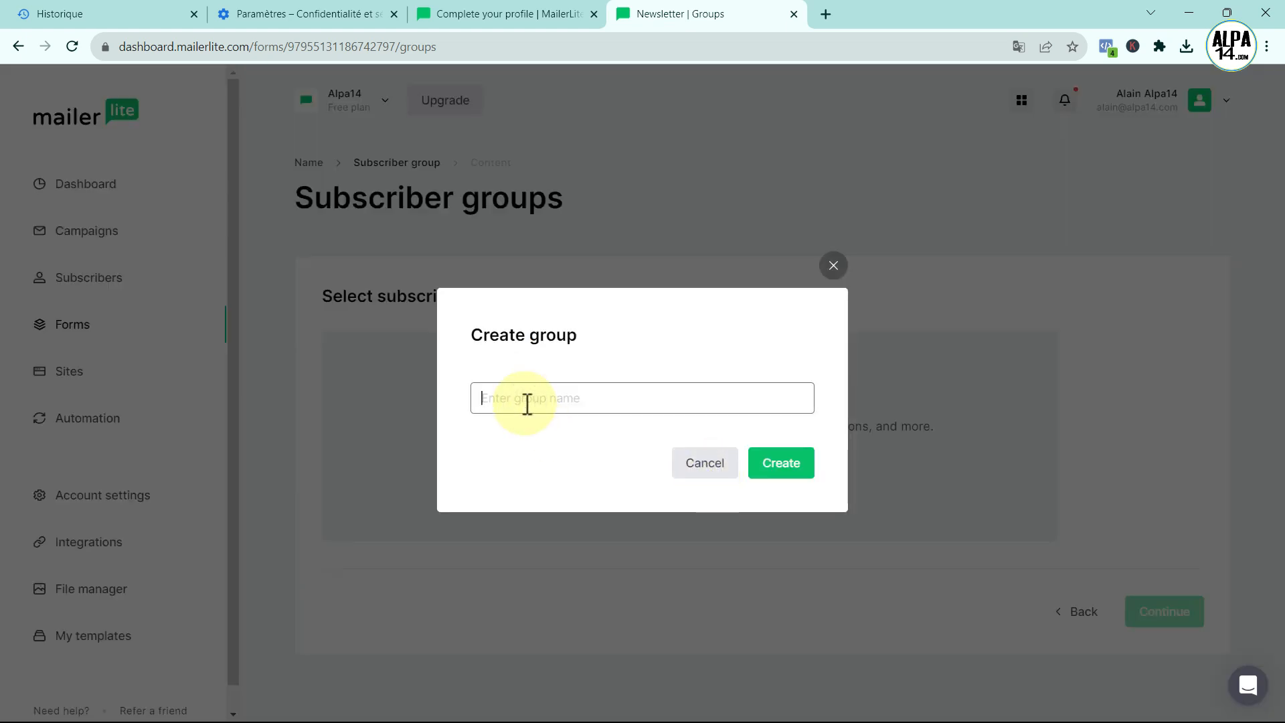
{"action": "type", "text": "Newsletter"}
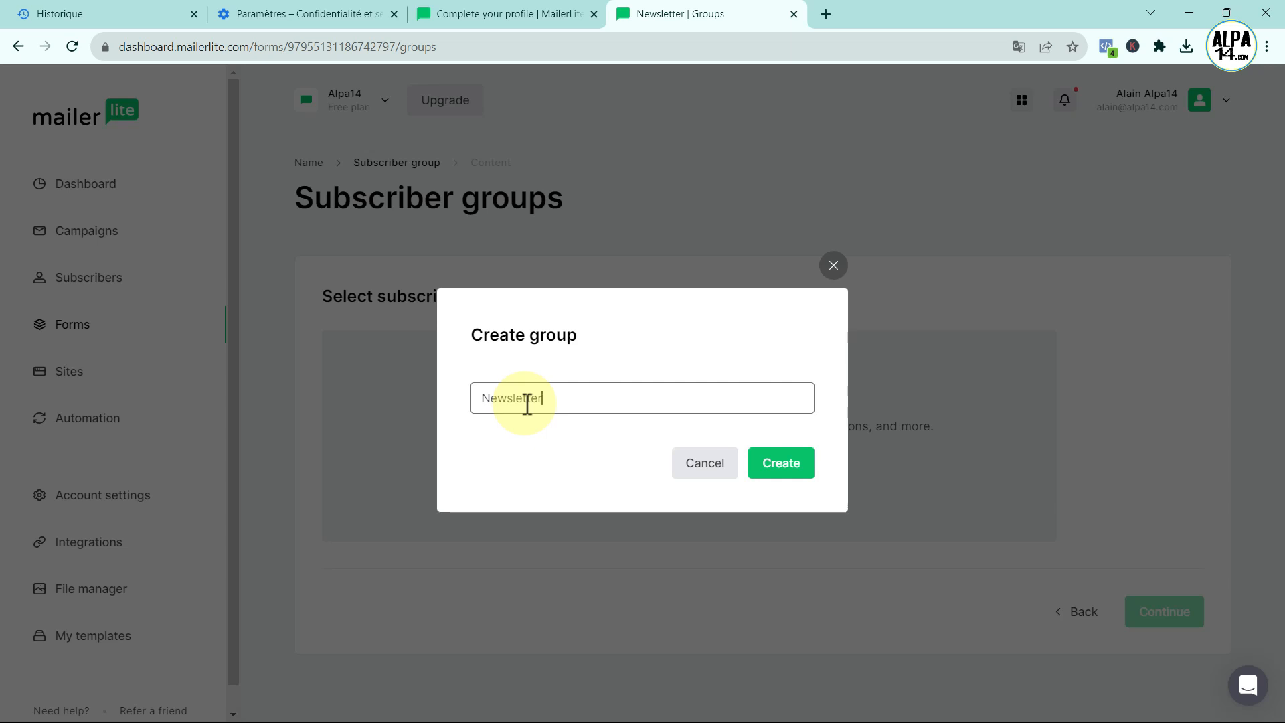
{"action": "left_click", "coordinate": [778, 471]}
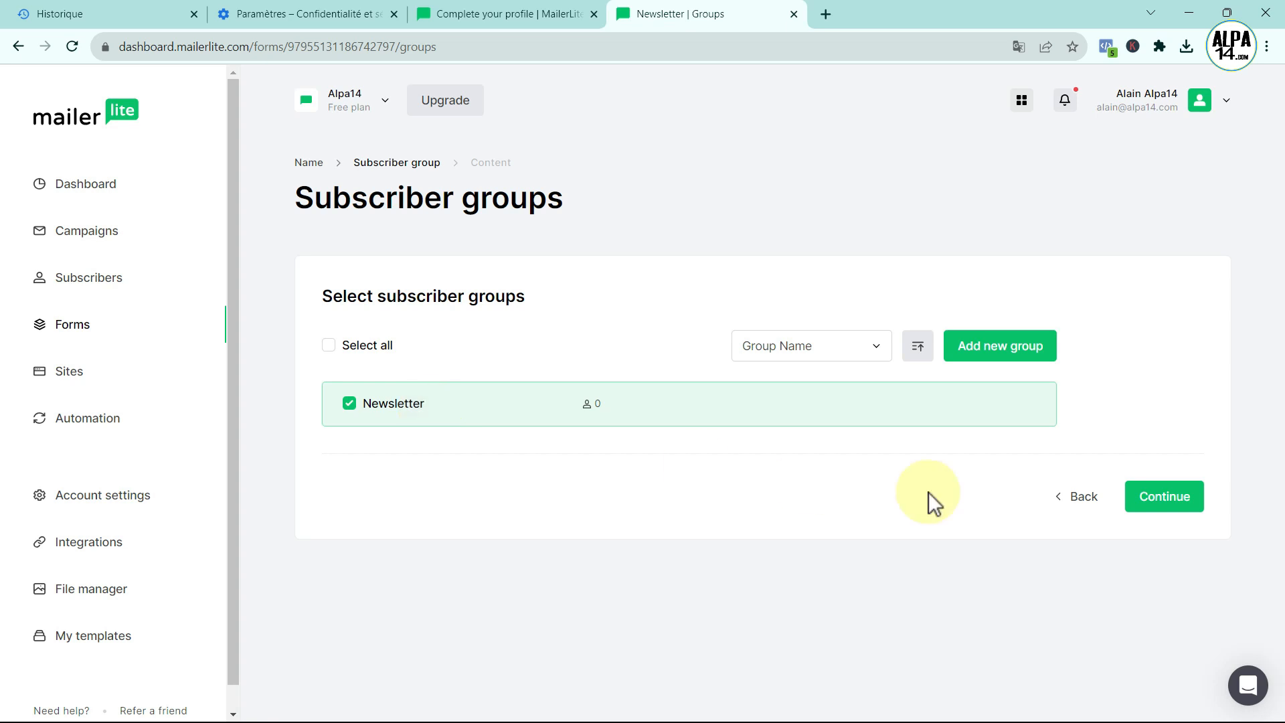
{"action": "left_click", "coordinate": [1167, 508]}
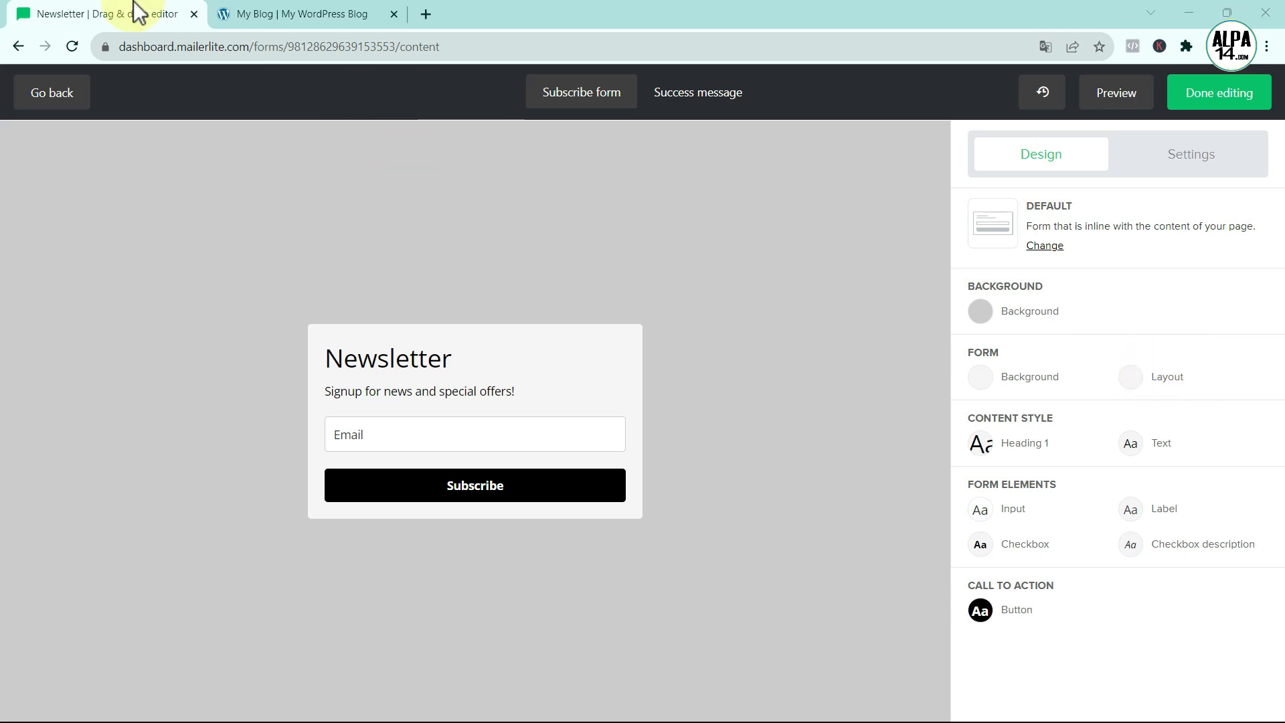
- Switch to the WordPress blog tab with the homepage in Divi's Visual Builder
{"action": "left_click", "coordinate": [297, 15]}
- Scroll down to the black site footer in Divi, then go back to the Newsletter form editor
{"action": "scroll", "coordinate": [644, 416], "scroll_direction": "up", "scroll_amount": 10}
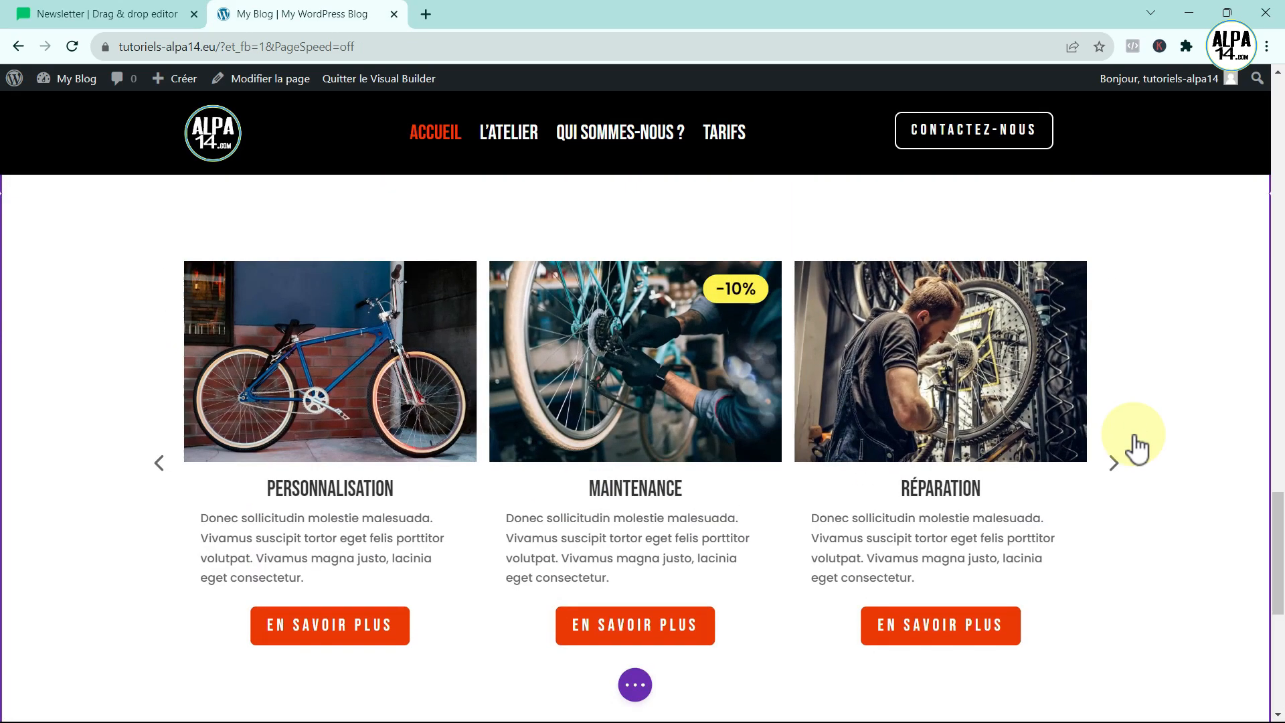
{"action": "scroll", "coordinate": [1139, 443], "scroll_direction": "down", "scroll_amount": 8}
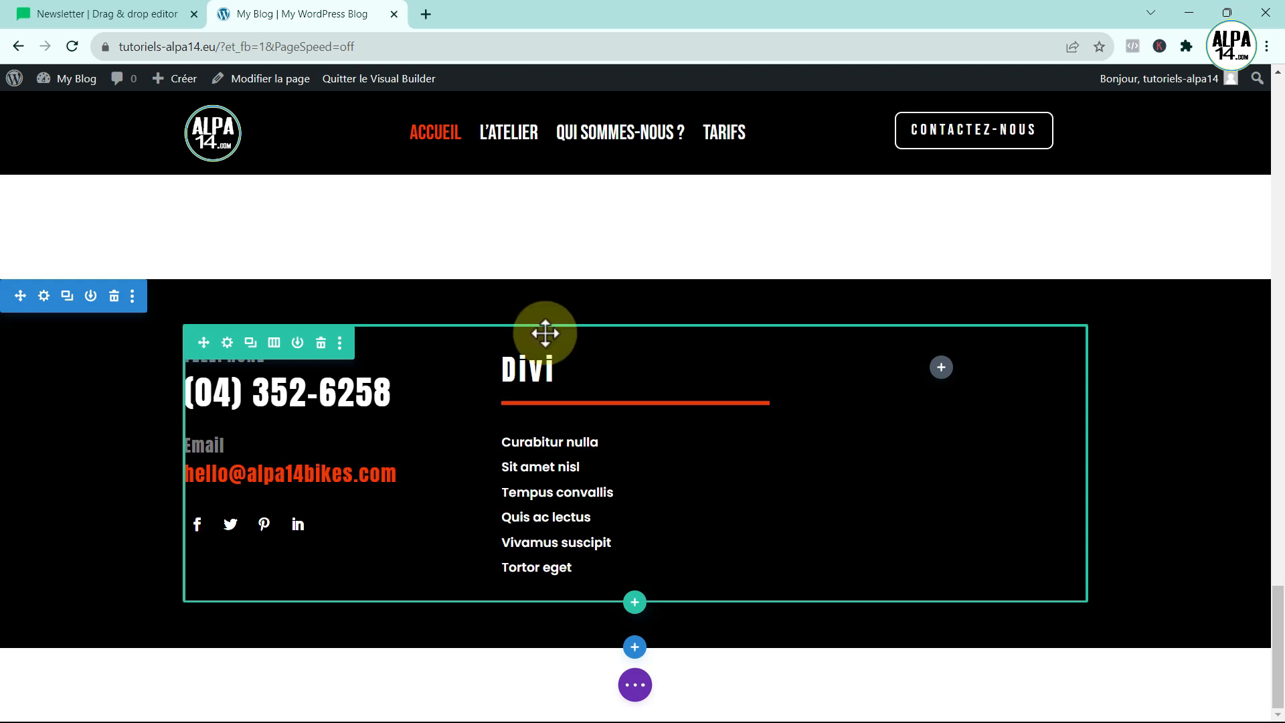
{"action": "left_click", "coordinate": [109, 16]}
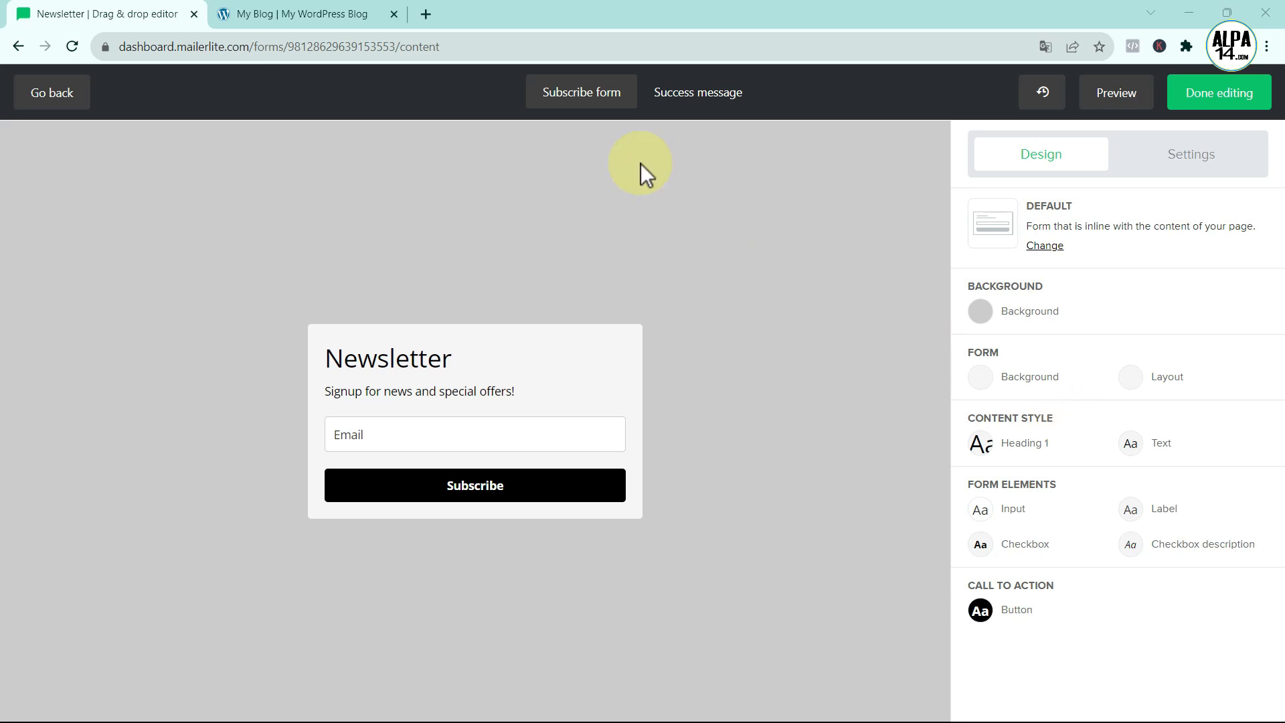
- Set the Newsletter form background to black #000000 to match the site footer
{"action": "left_click", "coordinate": [268, 16]}
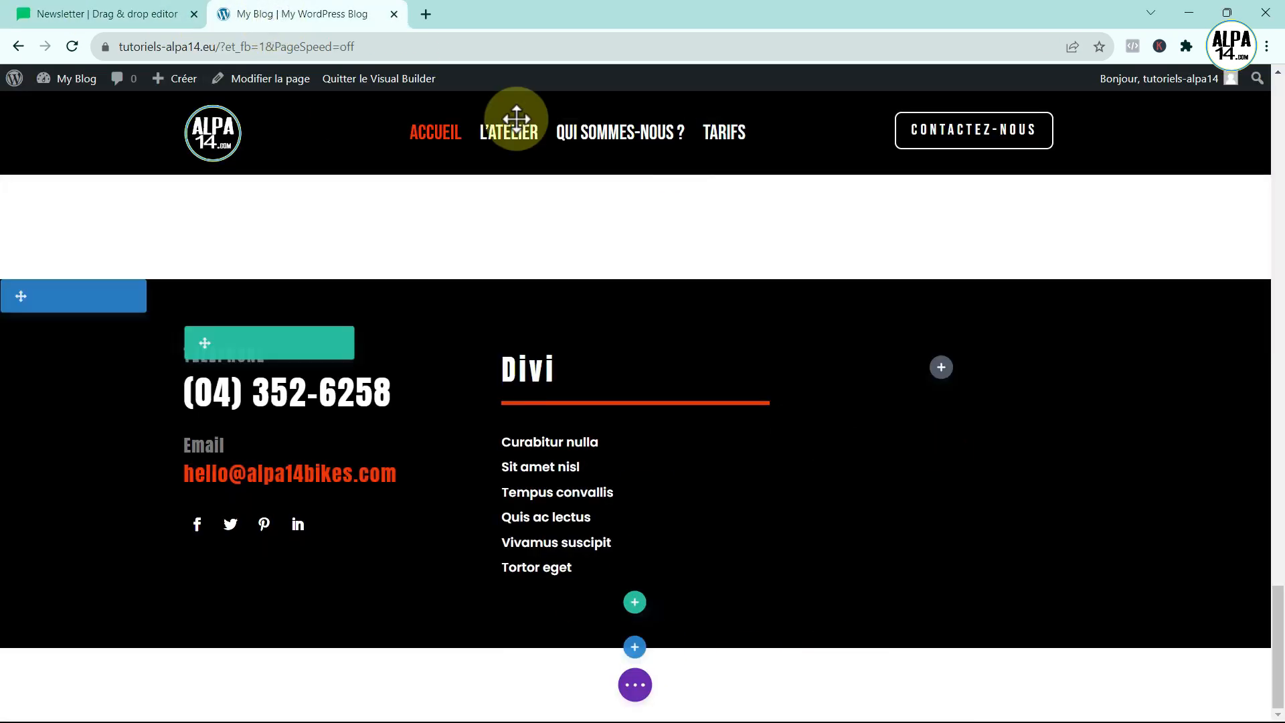
{"action": "left_click", "coordinate": [122, 19]}
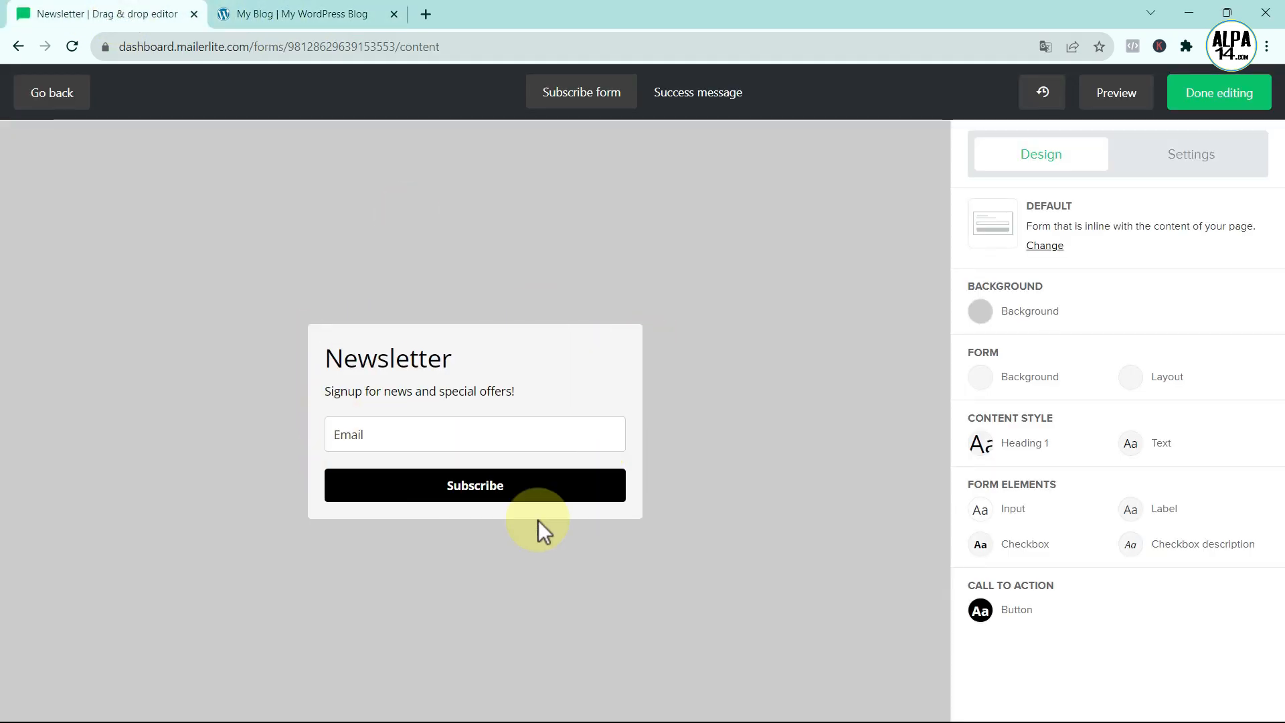
{"action": "left_click", "coordinate": [975, 379]}
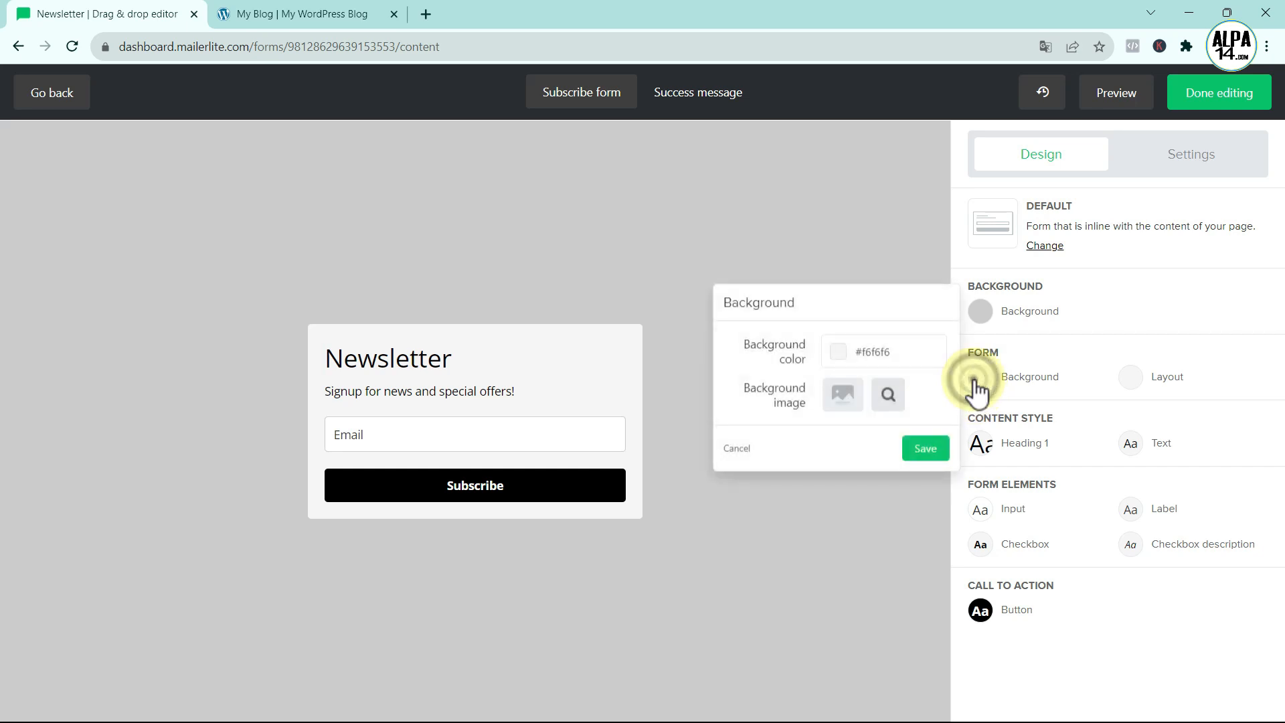
{"action": "left_click", "coordinate": [837, 353]}
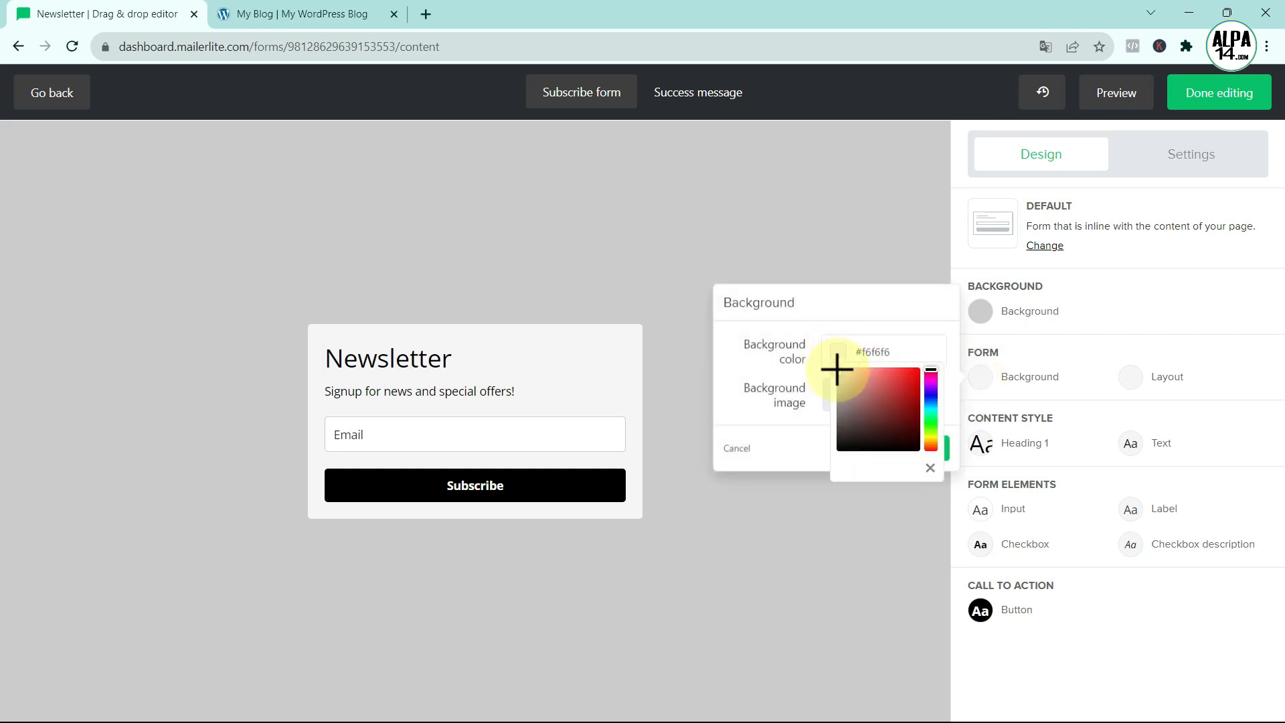
{"action": "left_click_drag", "start_coordinate": [836, 368], "coordinate": [934, 465]}
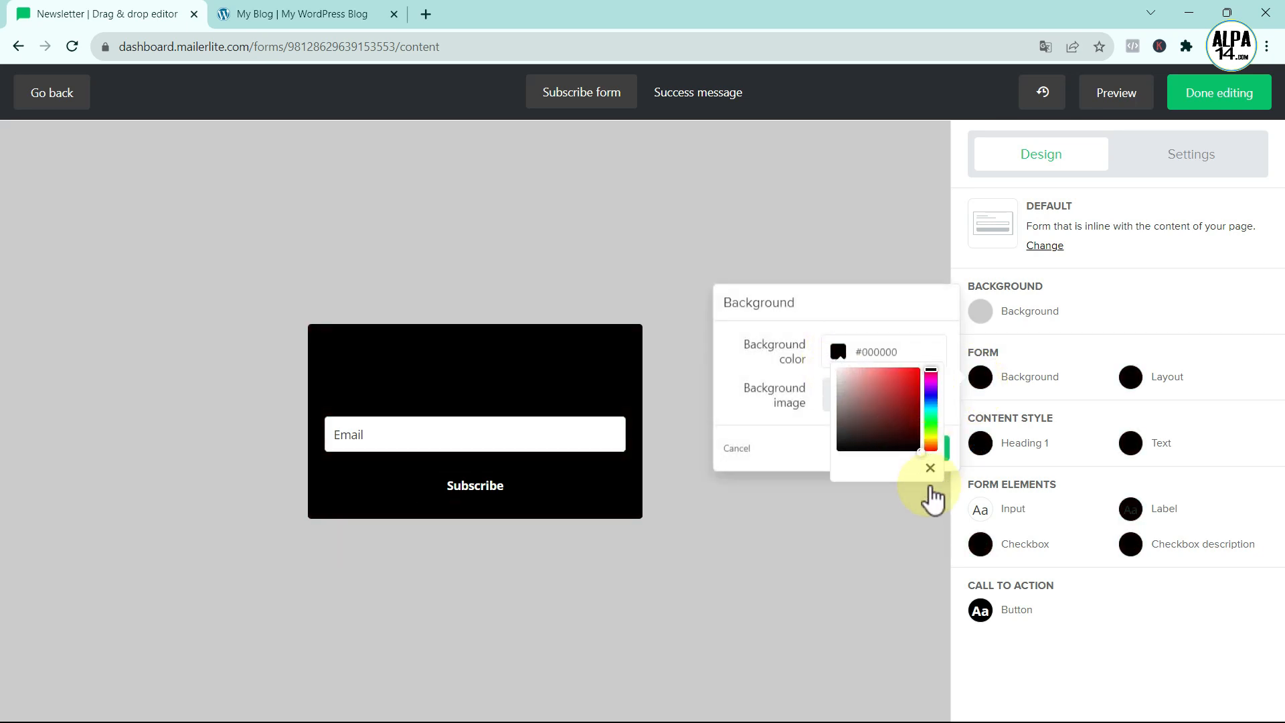
{"action": "left_click", "coordinate": [800, 447]}
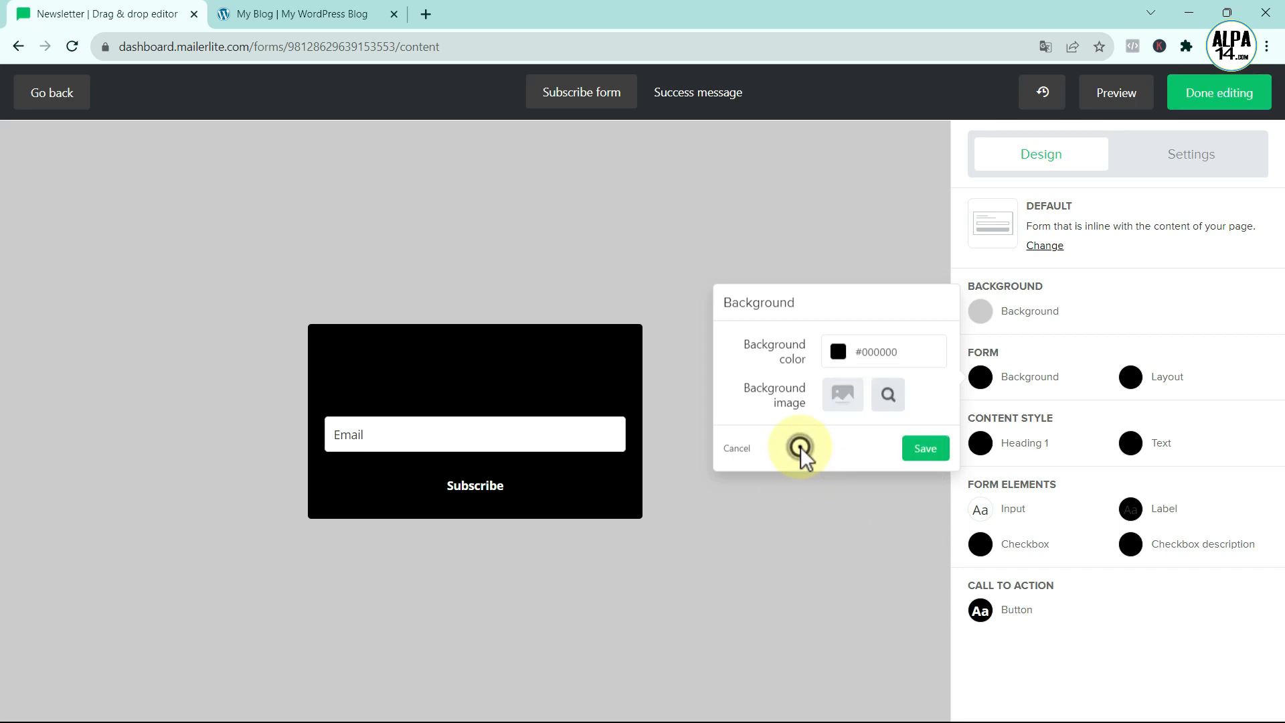
{"action": "left_click", "coordinate": [921, 451]}
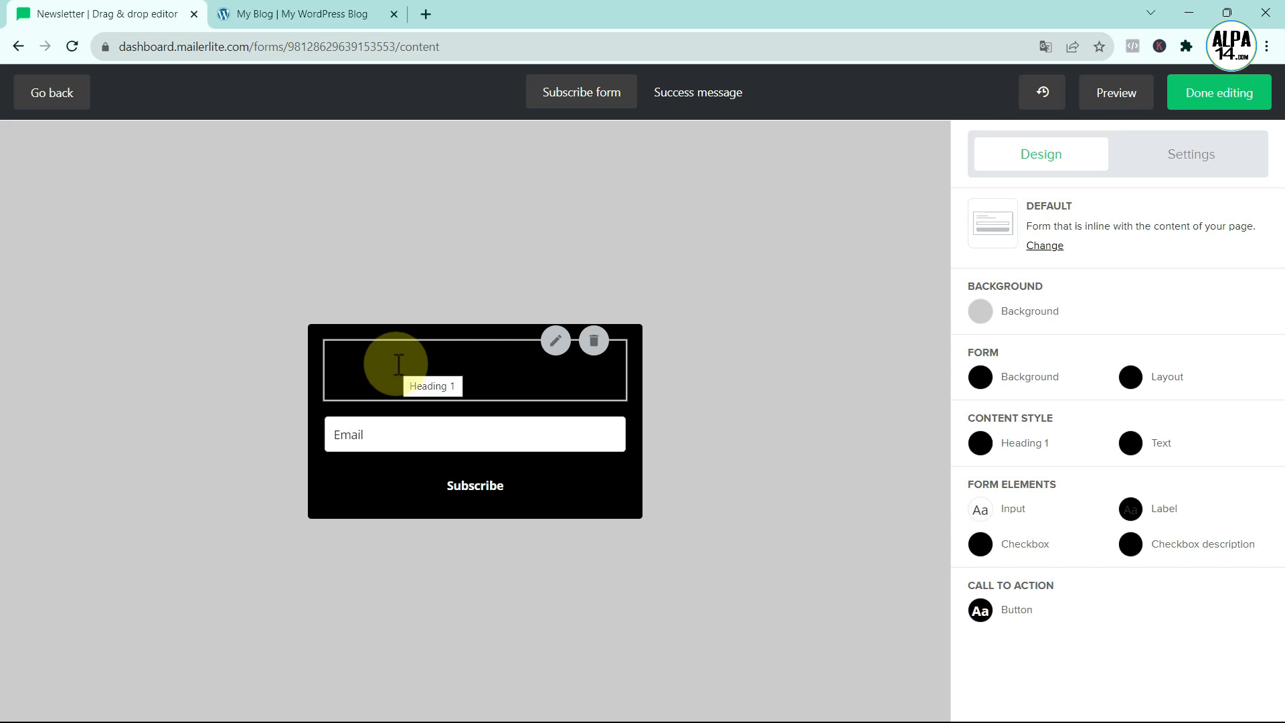
{"action": "left_click", "coordinate": [1131, 378]}
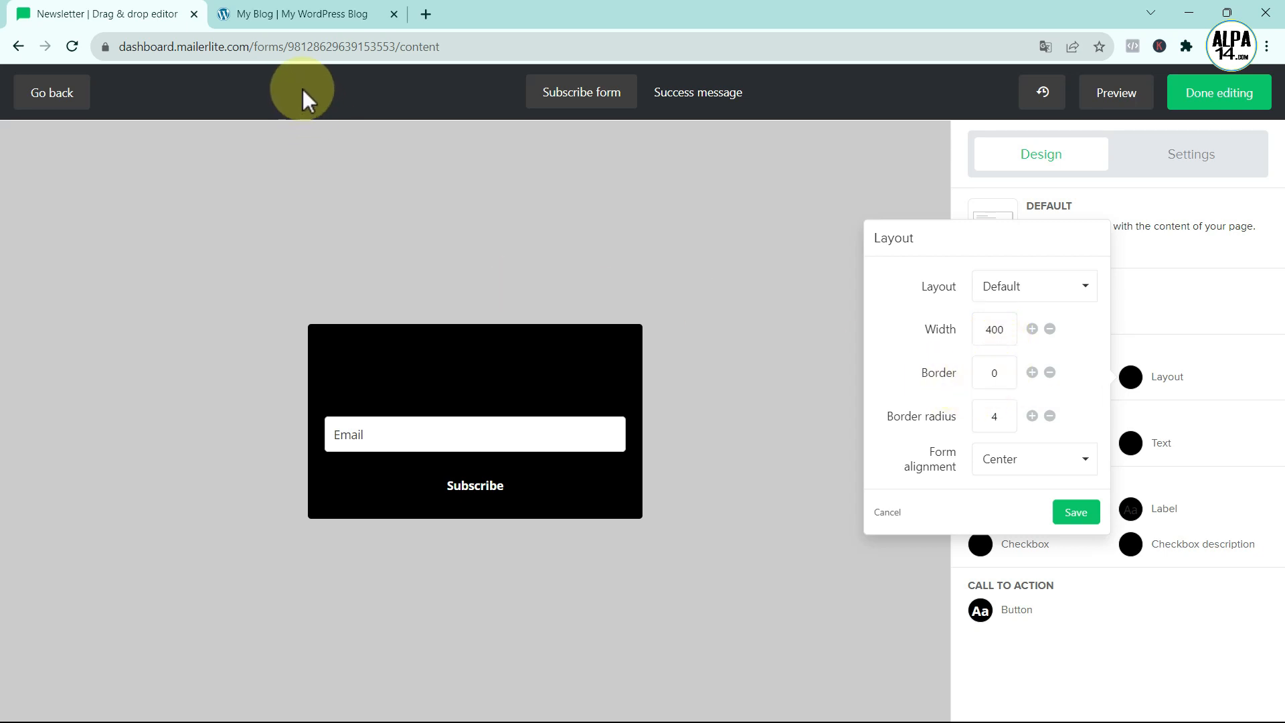
- Give the form a 5 px border coloured #EA3900
{"action": "left_click", "coordinate": [258, 14]}
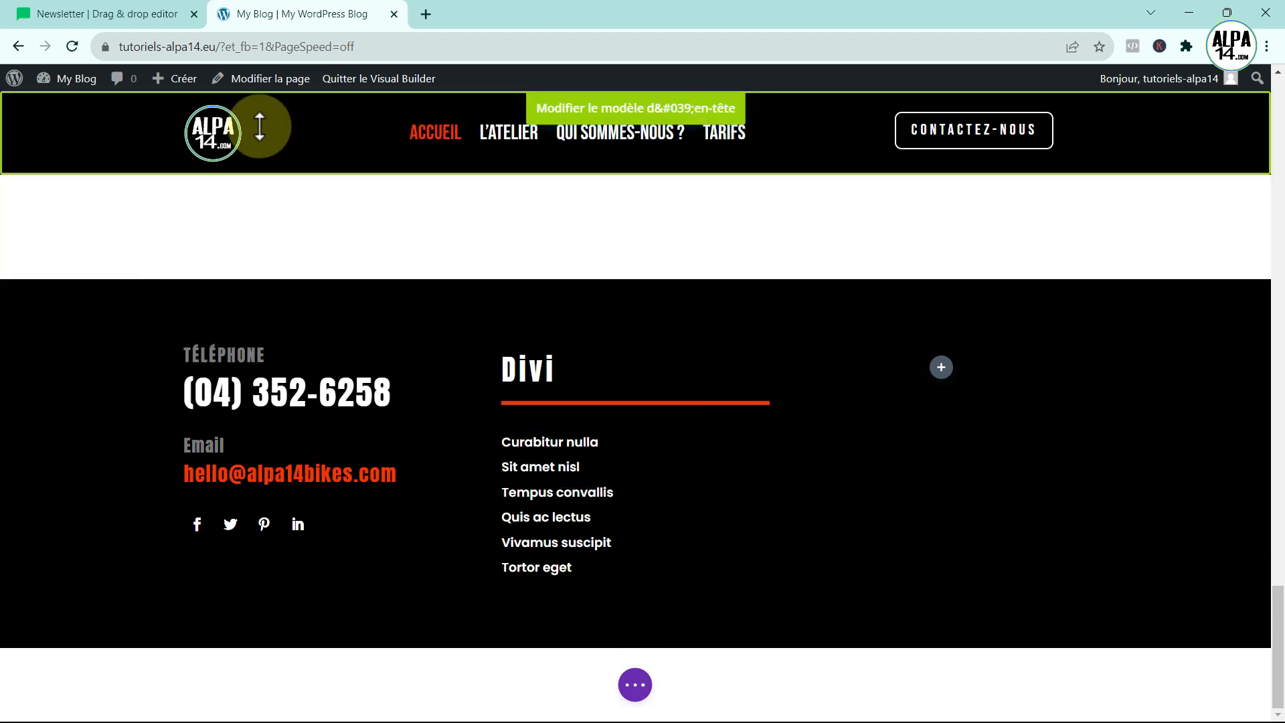
{"action": "left_click", "coordinate": [121, 18]}
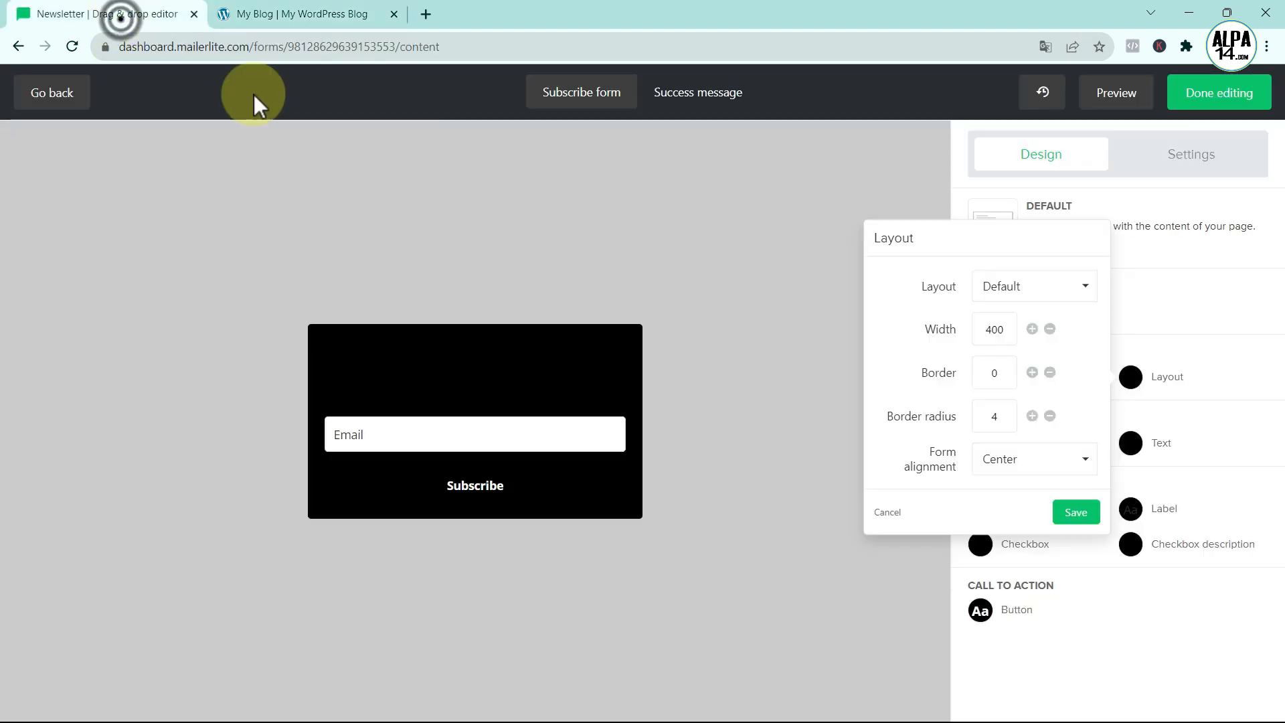
{"action": "left_click", "coordinate": [1033, 373]}
{"action": "left_click", "coordinate": [1033, 372]}
{"action": "left_click", "coordinate": [1033, 373]}
{"action": "left_click", "coordinate": [1033, 372]}
{"action": "left_click", "coordinate": [1033, 372]}
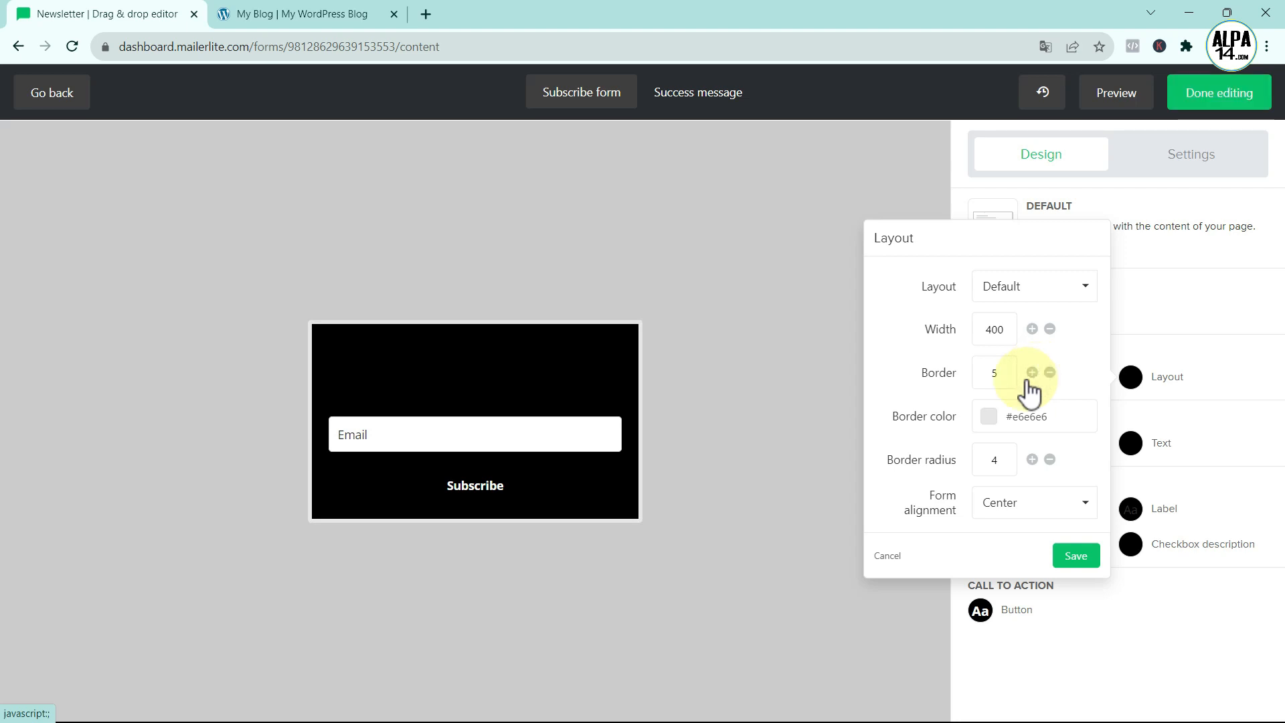
{"action": "left_click", "coordinate": [989, 417]}
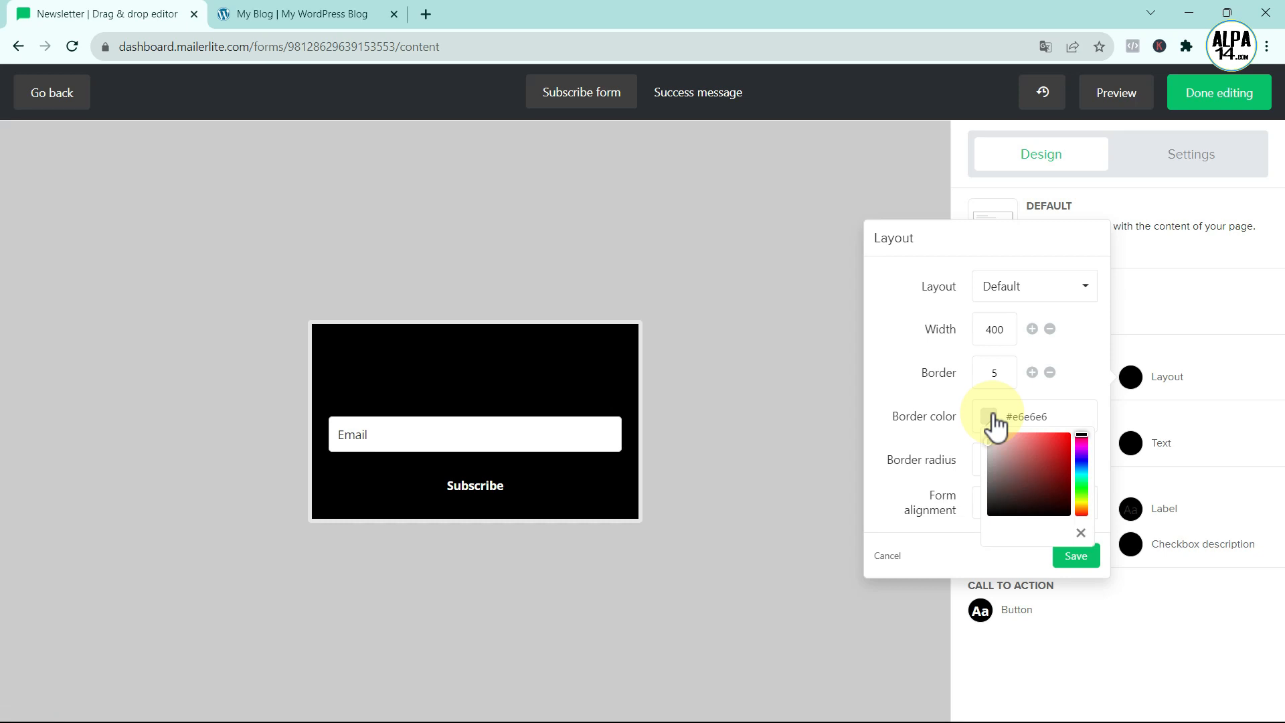
{"action": "left_click", "coordinate": [1075, 418]}
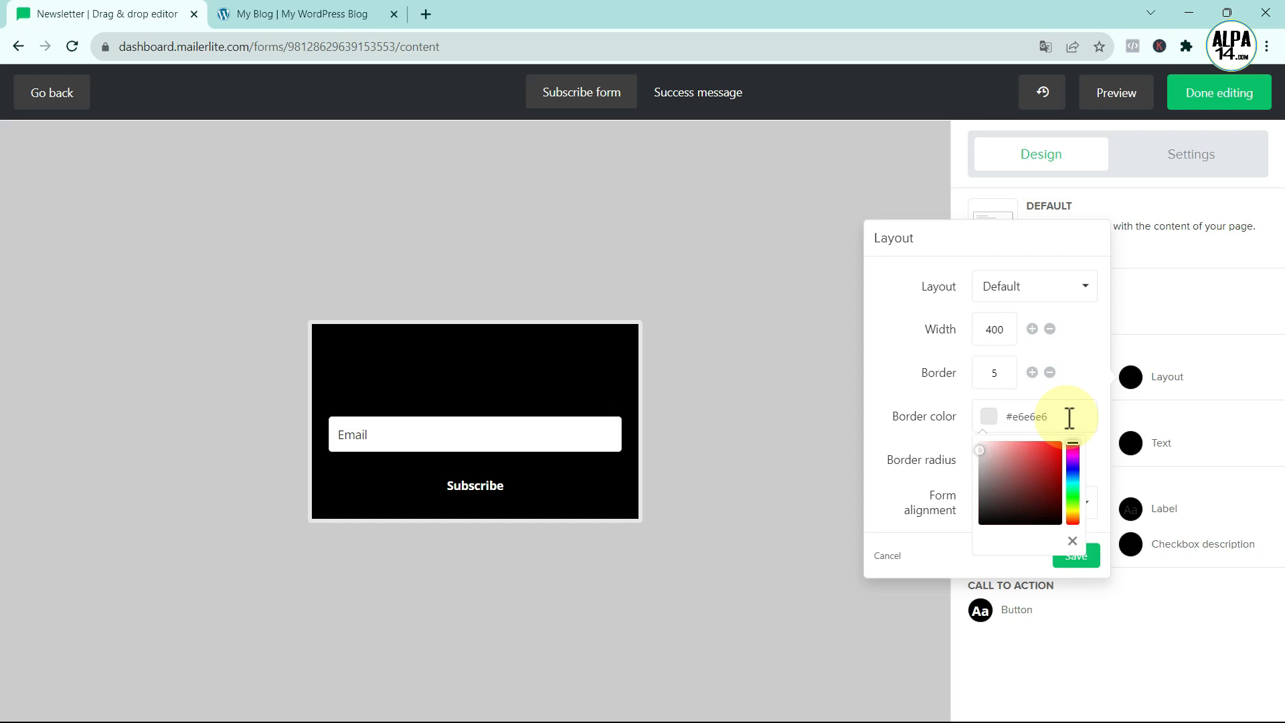
{"action": "key", "text": "BackSpace"}
{"action": "key", "text": "BackSpace"}
{"action": "key", "text": "BackSpace"}
{"action": "key", "text": "BackSpace"}
{"action": "key", "text": "BackSpace"}
{"action": "key", "text": "BackSpace"}
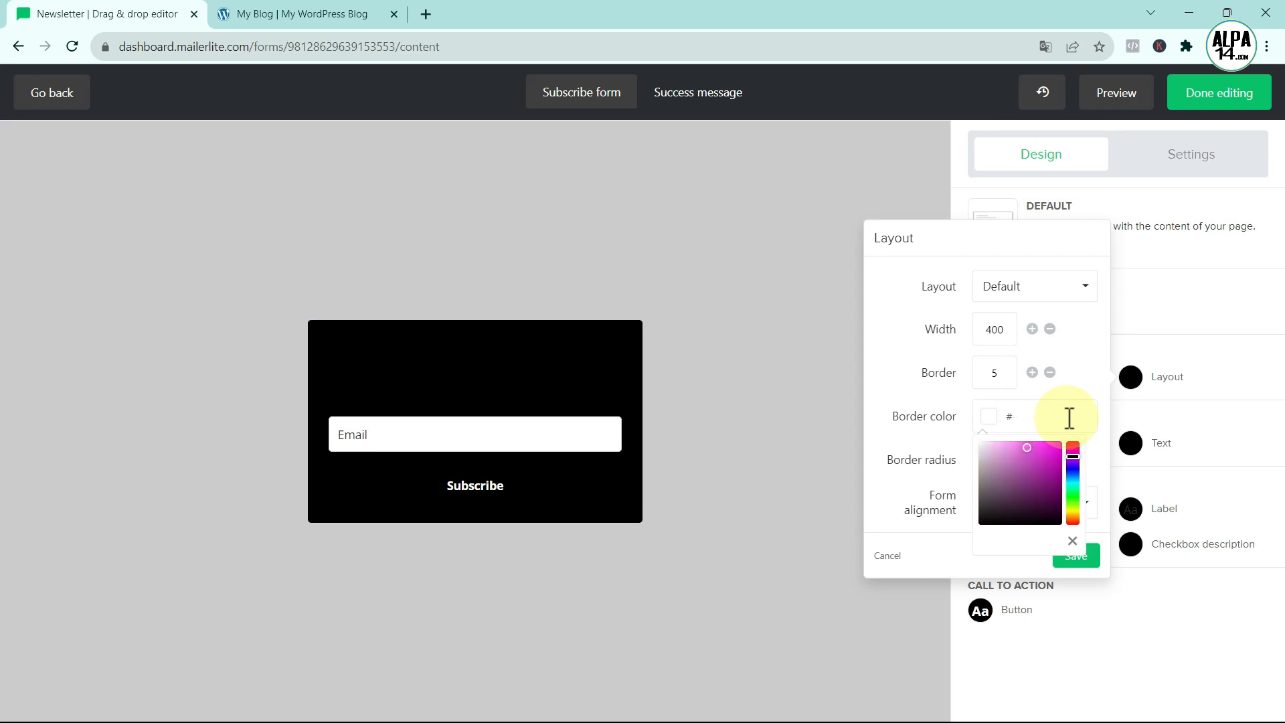
{"action": "type", "text": "EA3900"}
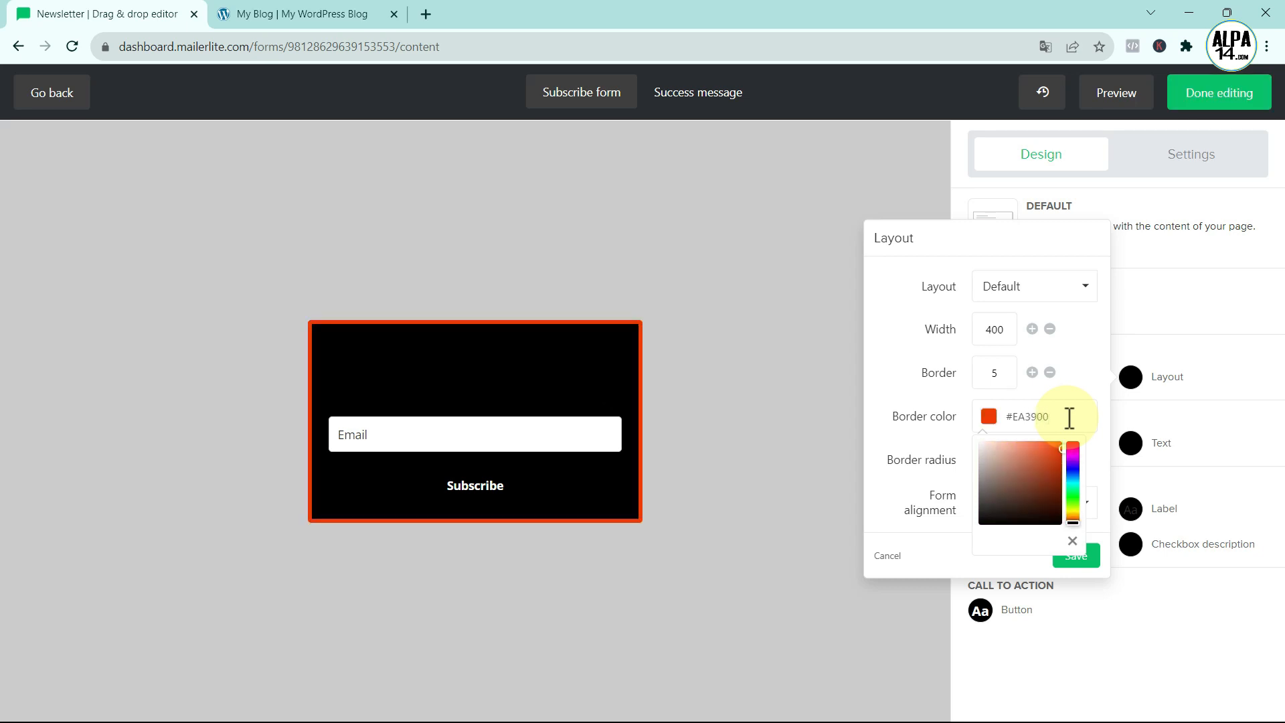
{"action": "left_click", "coordinate": [989, 418]}
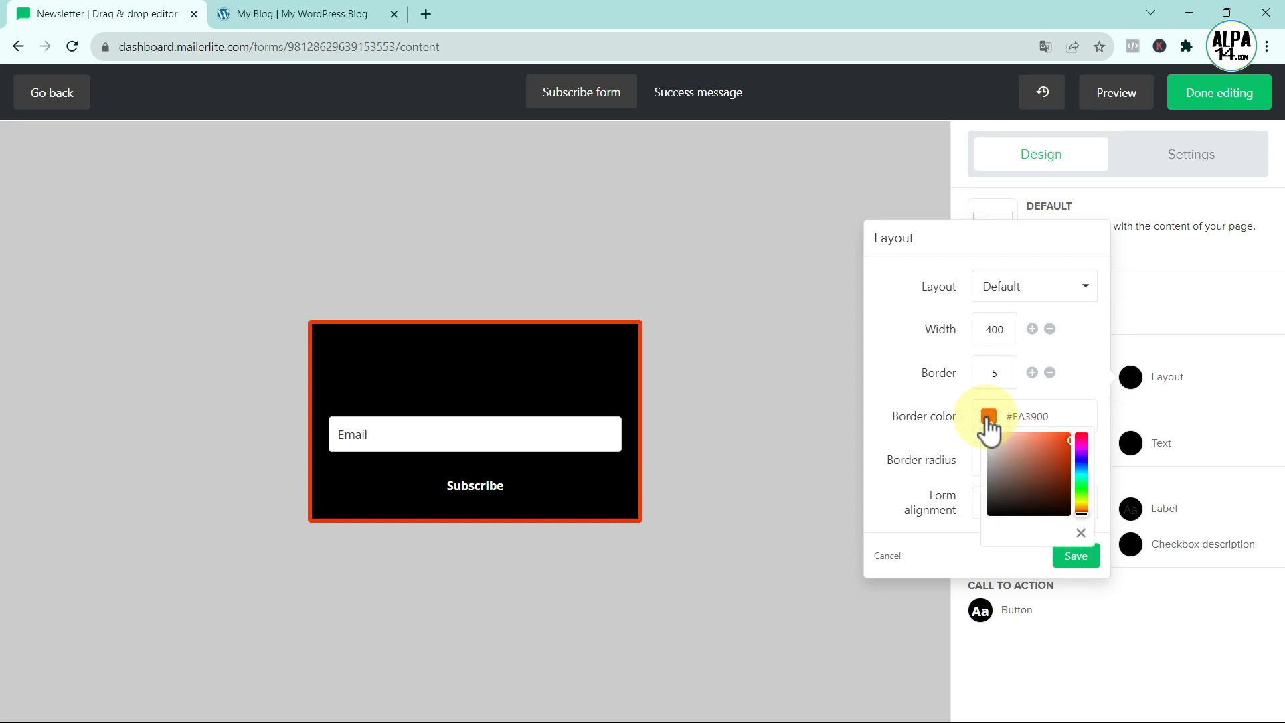
{"action": "left_click", "coordinate": [957, 399]}
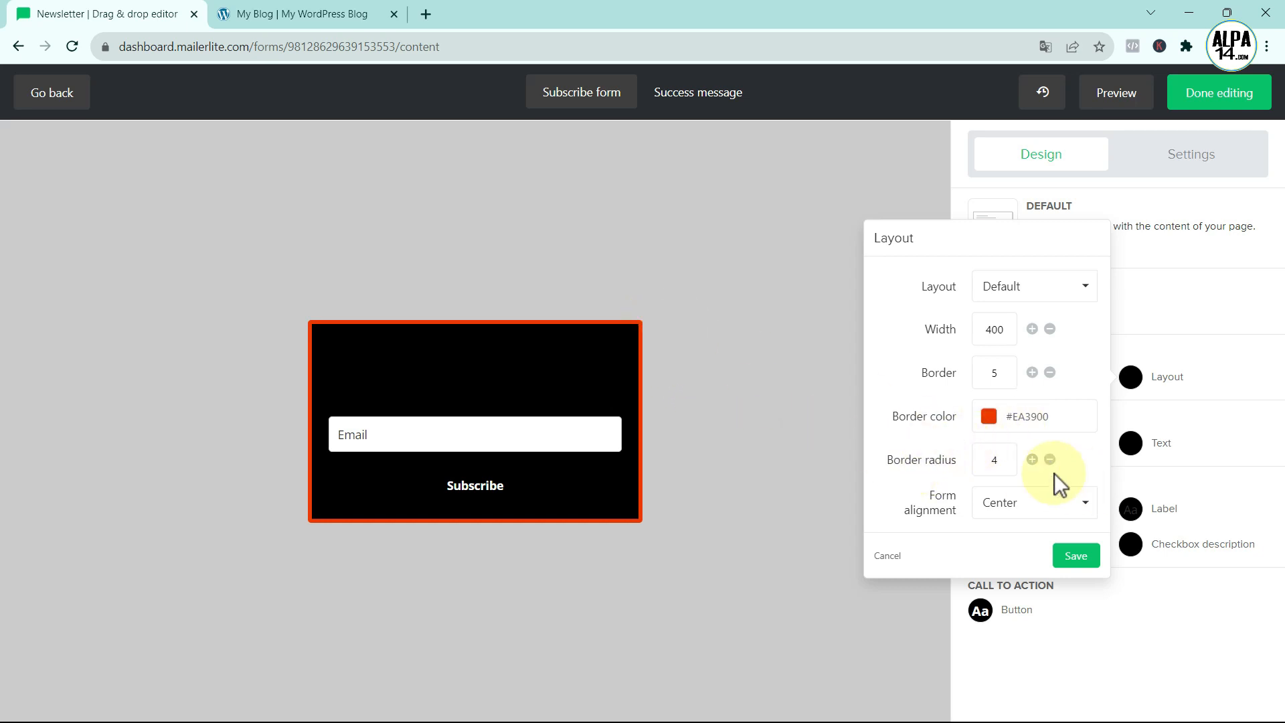
- Raise the form's border radius to 10 and save the layout
{"action": "left_click", "coordinate": [1032, 459]}
{"action": "left_click", "coordinate": [1030, 459]}
{"action": "left_click", "coordinate": [1031, 460]}
{"action": "left_click", "coordinate": [1031, 459]}
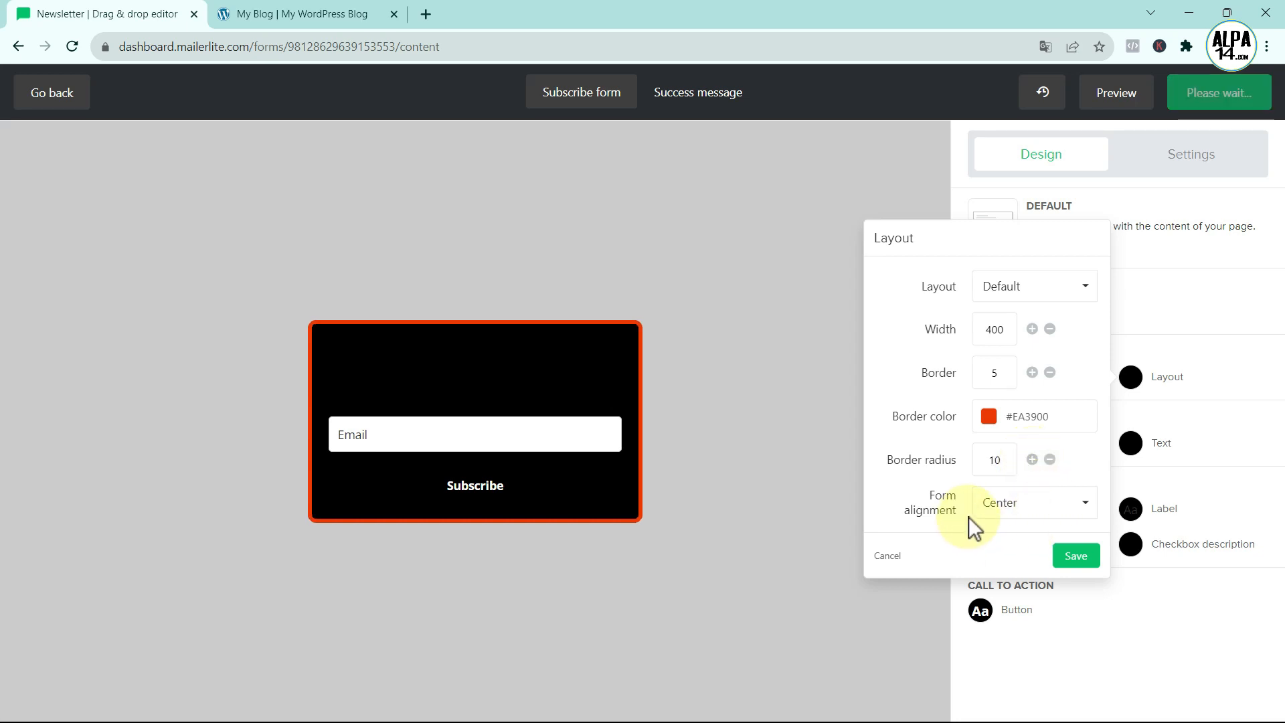
{"action": "left_click", "coordinate": [1082, 556]}
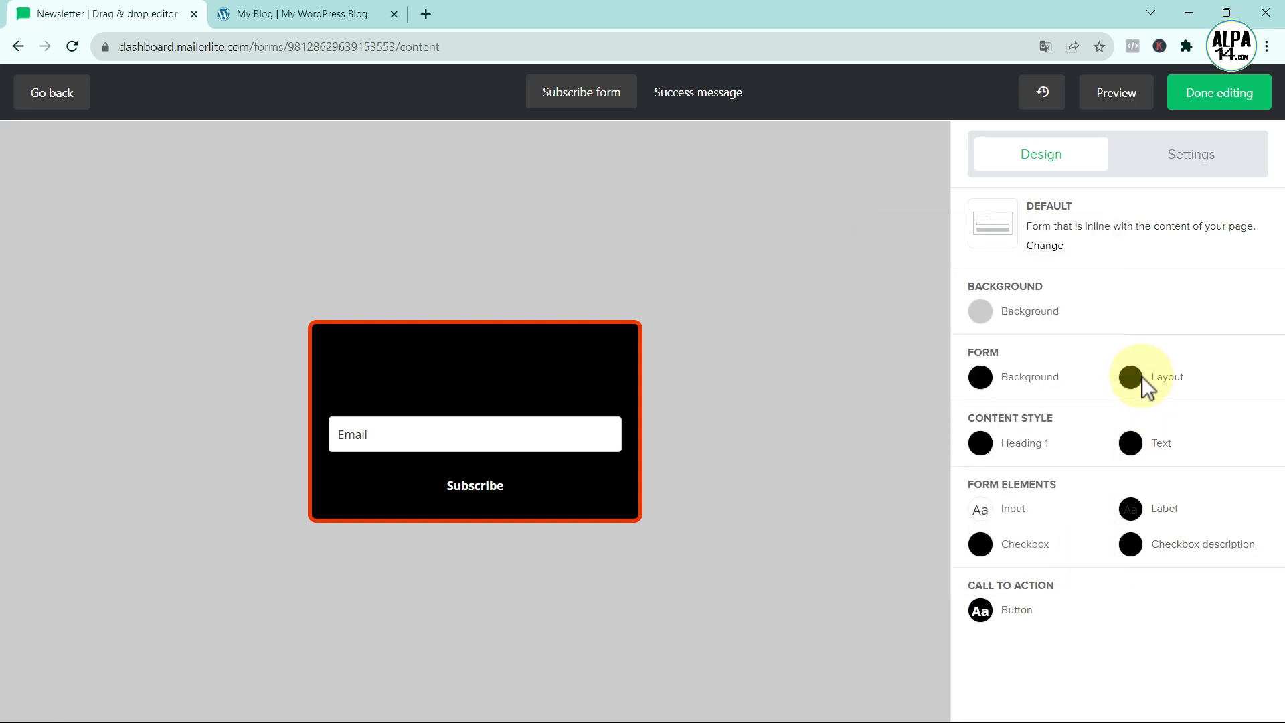
- Make the Newsletter heading white #fefefe, in the Anton font, centred
{"action": "left_click", "coordinate": [981, 445]}
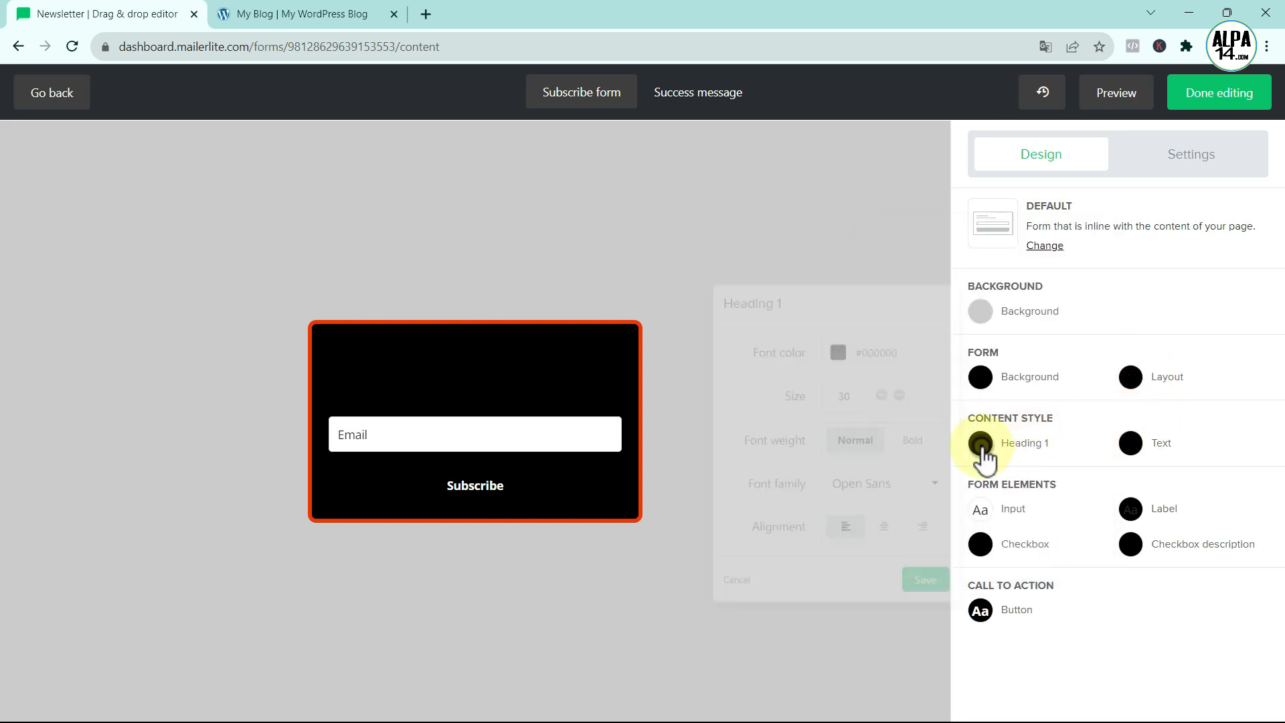
{"action": "left_click", "coordinate": [838, 354]}
{"action": "left_click", "coordinate": [837, 370]}
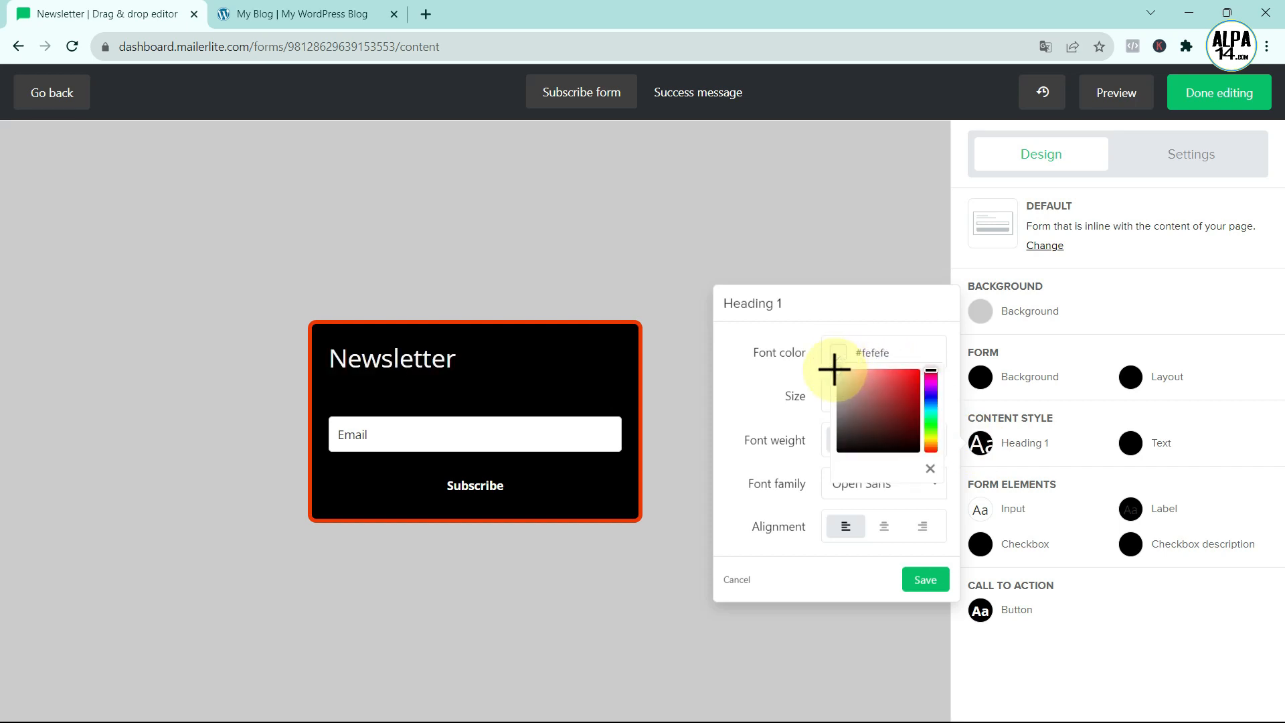
{"action": "left_click", "coordinate": [758, 379]}
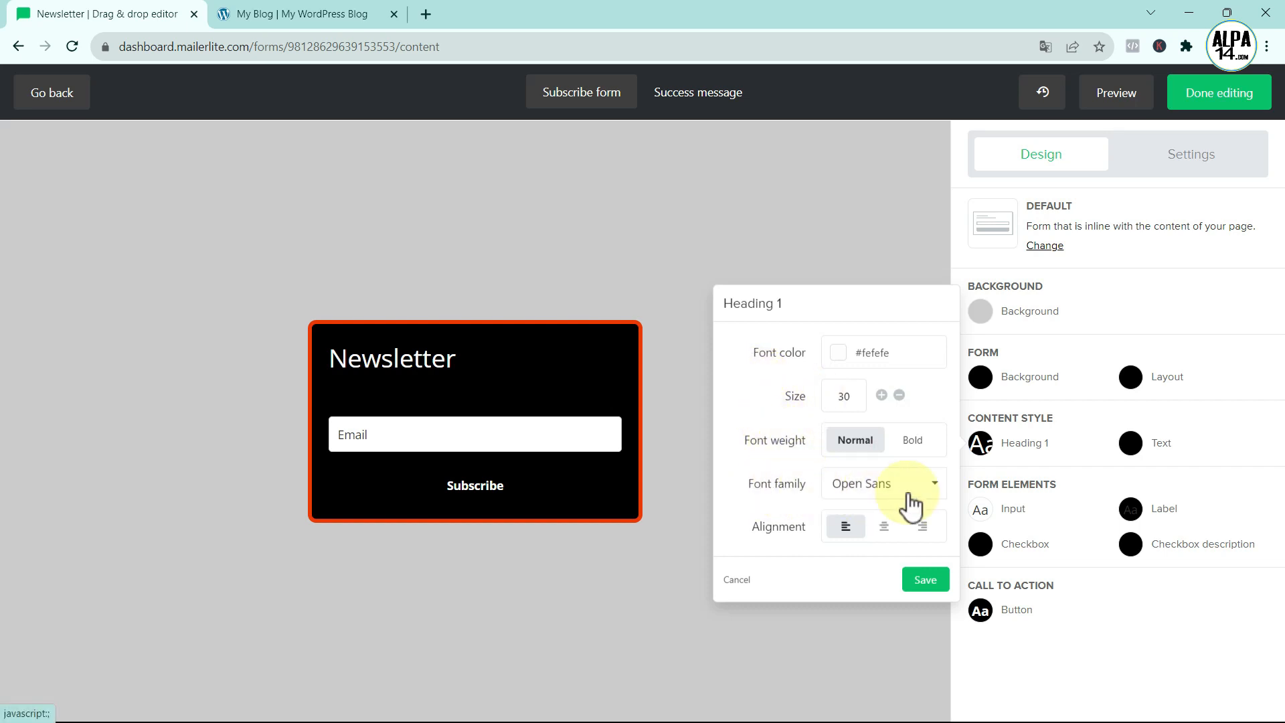
{"action": "left_click", "coordinate": [326, 12]}
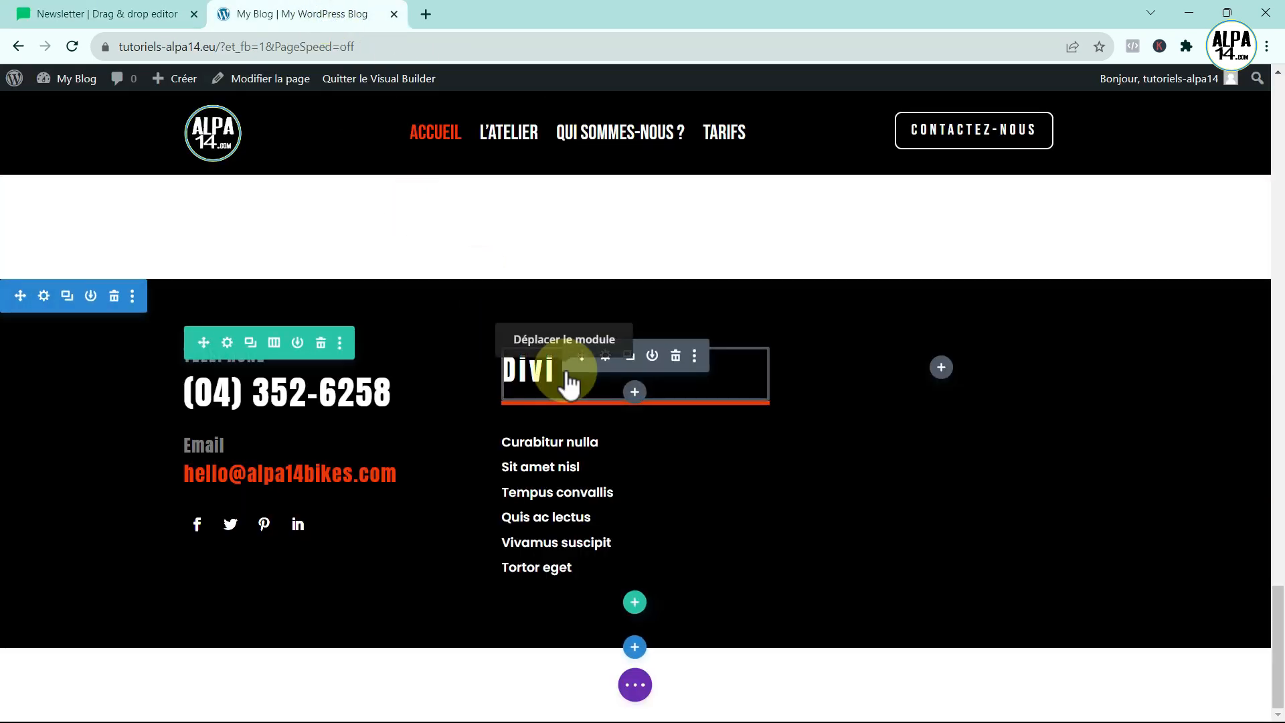
{"action": "left_click", "coordinate": [153, 13]}
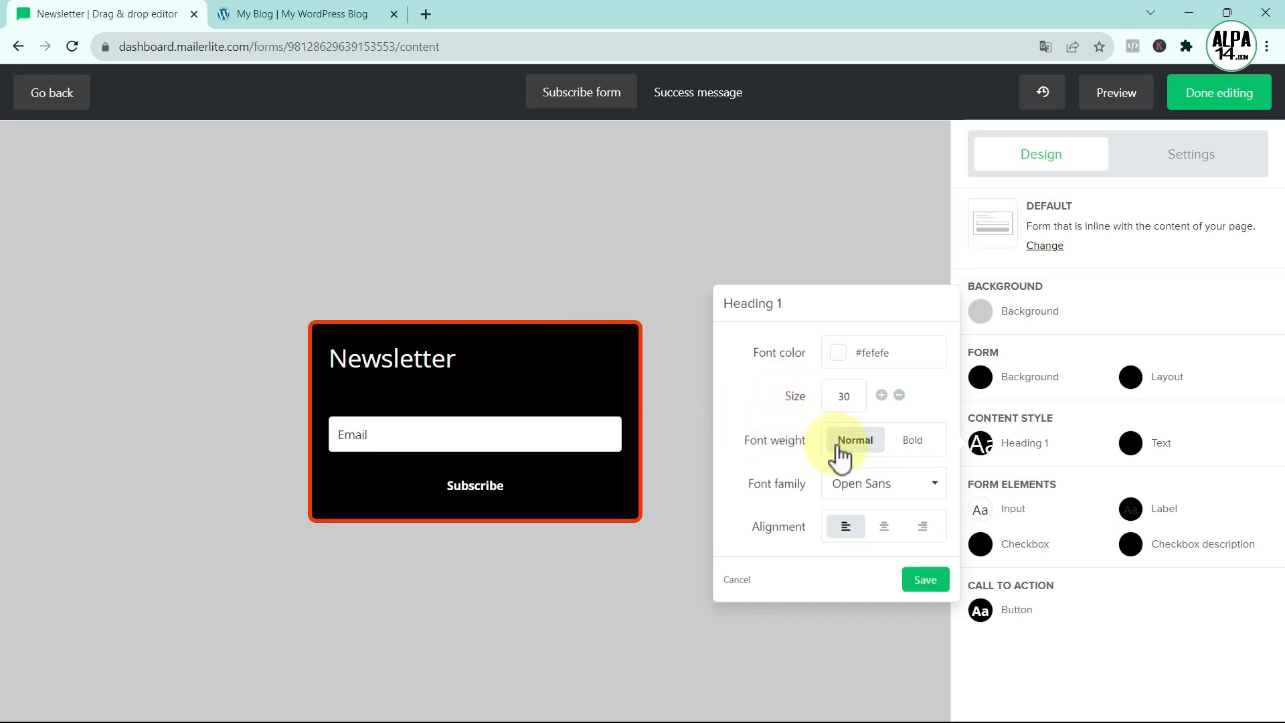
{"action": "left_click", "coordinate": [937, 487]}
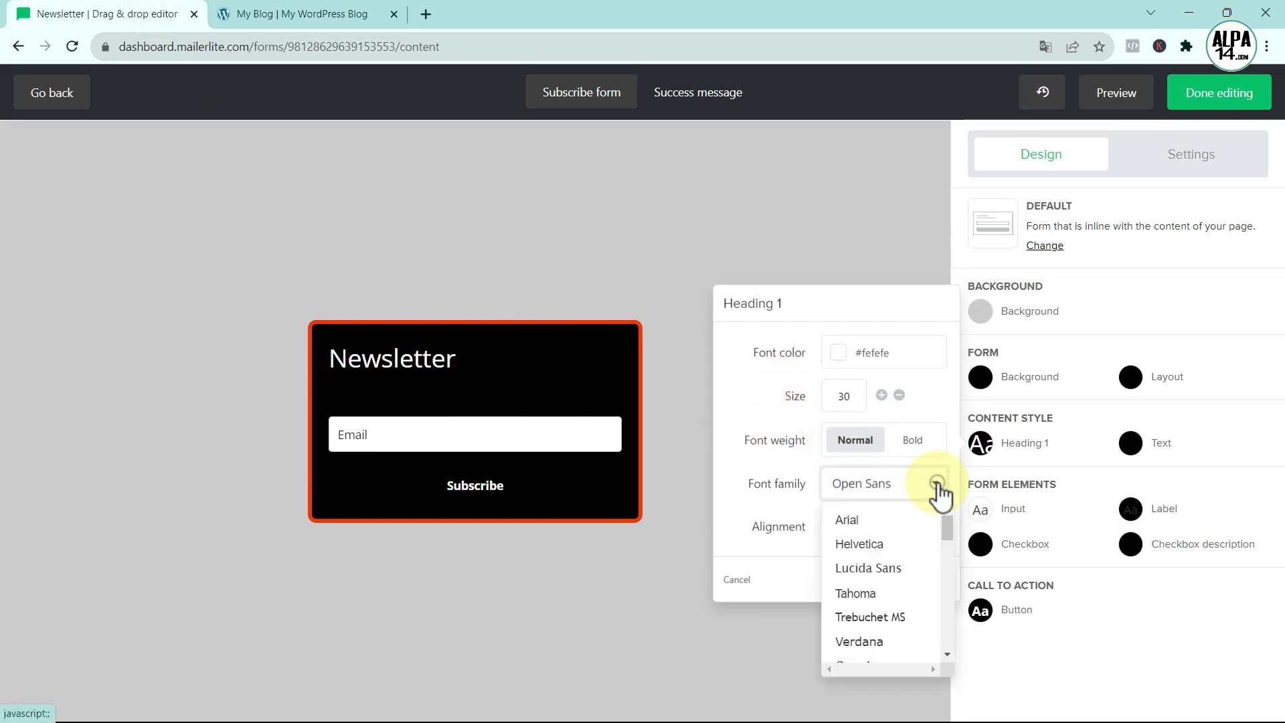
{"action": "scroll", "coordinate": [923, 531], "scroll_direction": "down", "scroll_amount": 3}
{"action": "scroll", "coordinate": [921, 532], "scroll_direction": "down", "scroll_amount": 10}
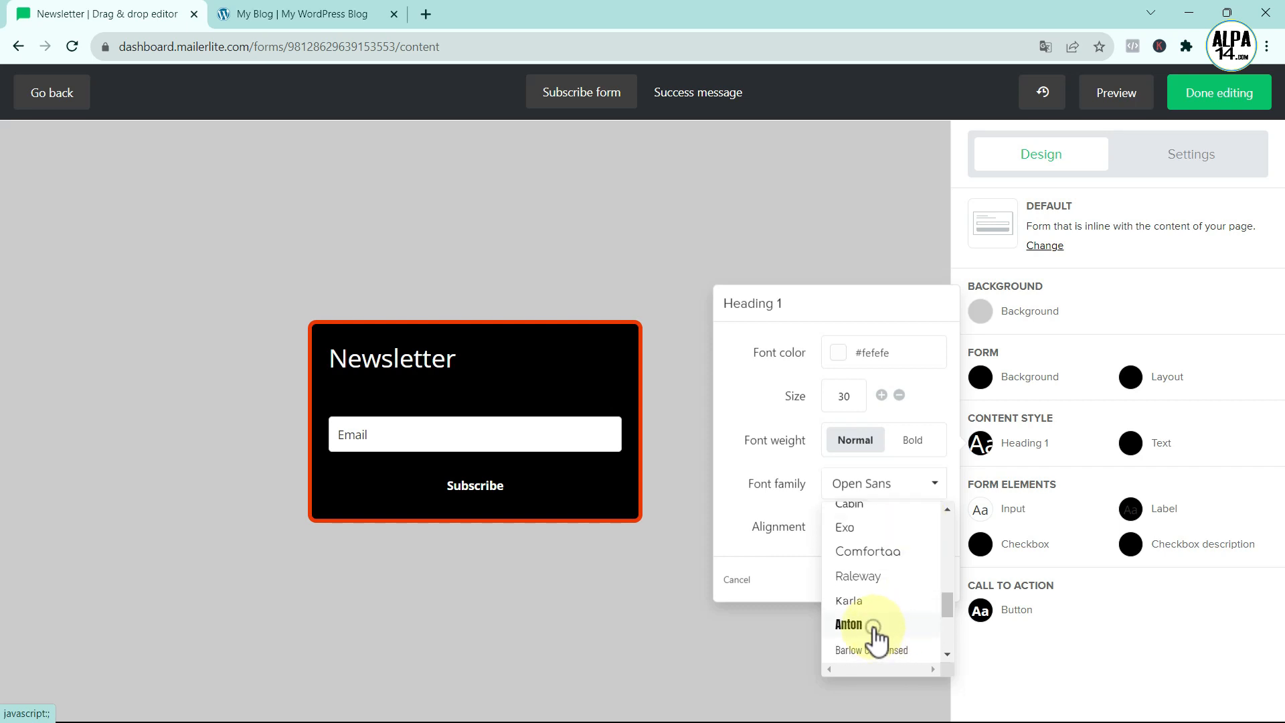
{"action": "left_click", "coordinate": [873, 626]}
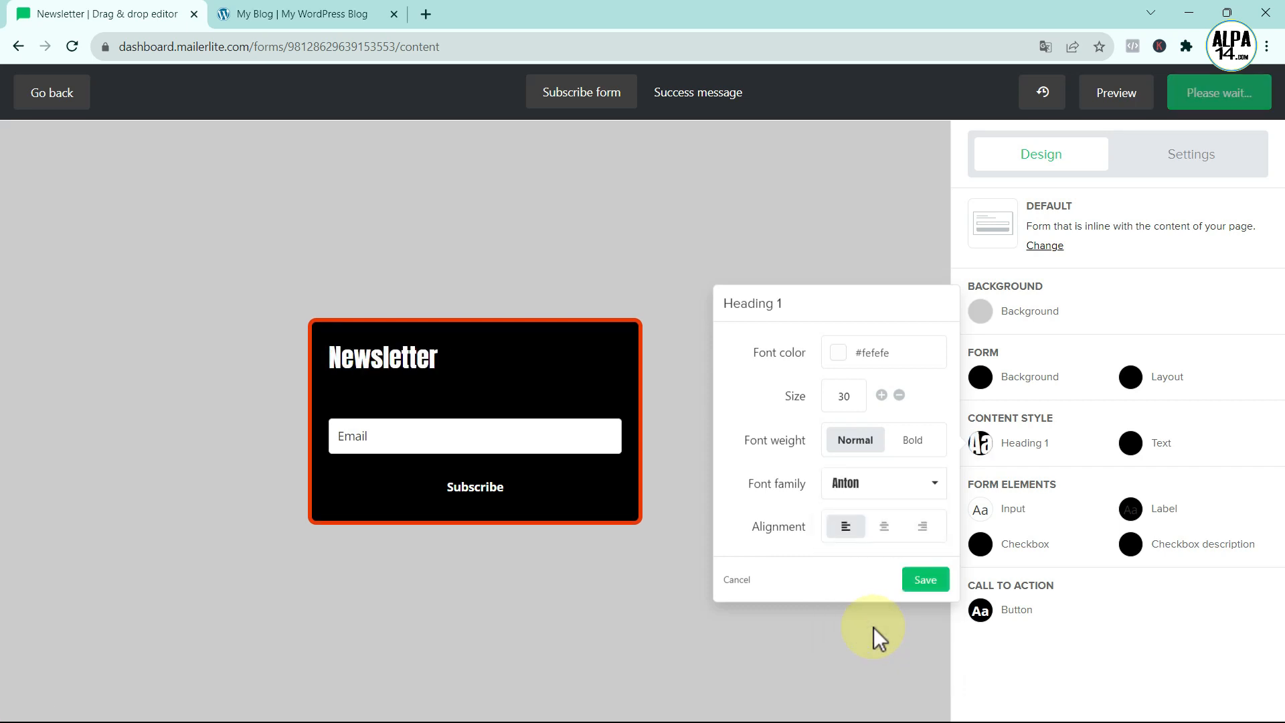
{"action": "left_click", "coordinate": [885, 527]}
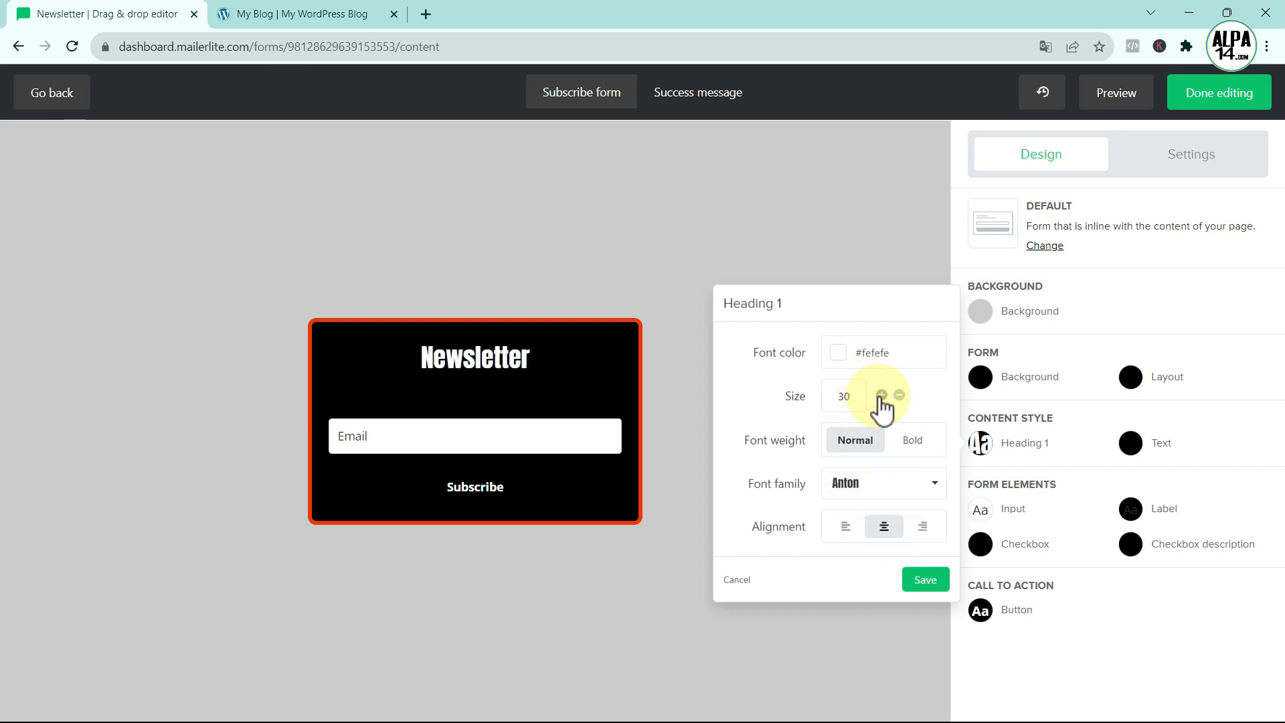
- Enlarge the heading to size 37 and save the heading style
{"action": "left_click", "coordinate": [299, 15]}
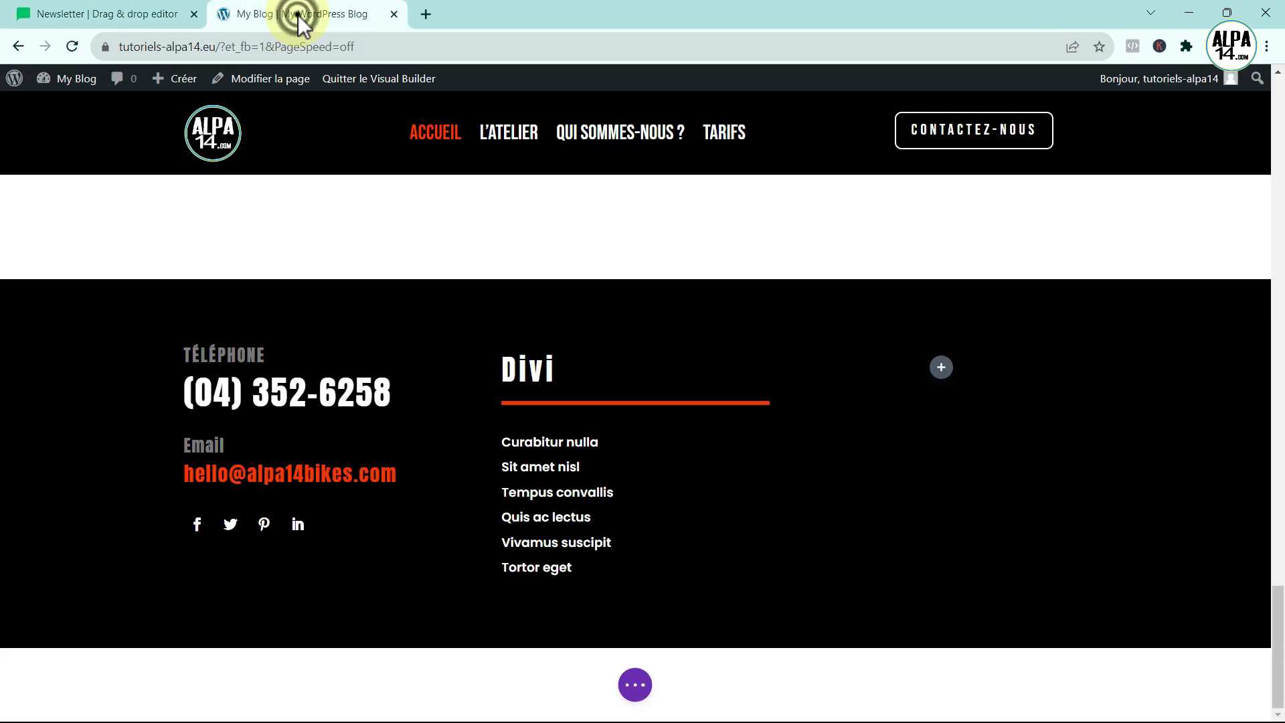
{"action": "left_click", "coordinate": [166, 16]}
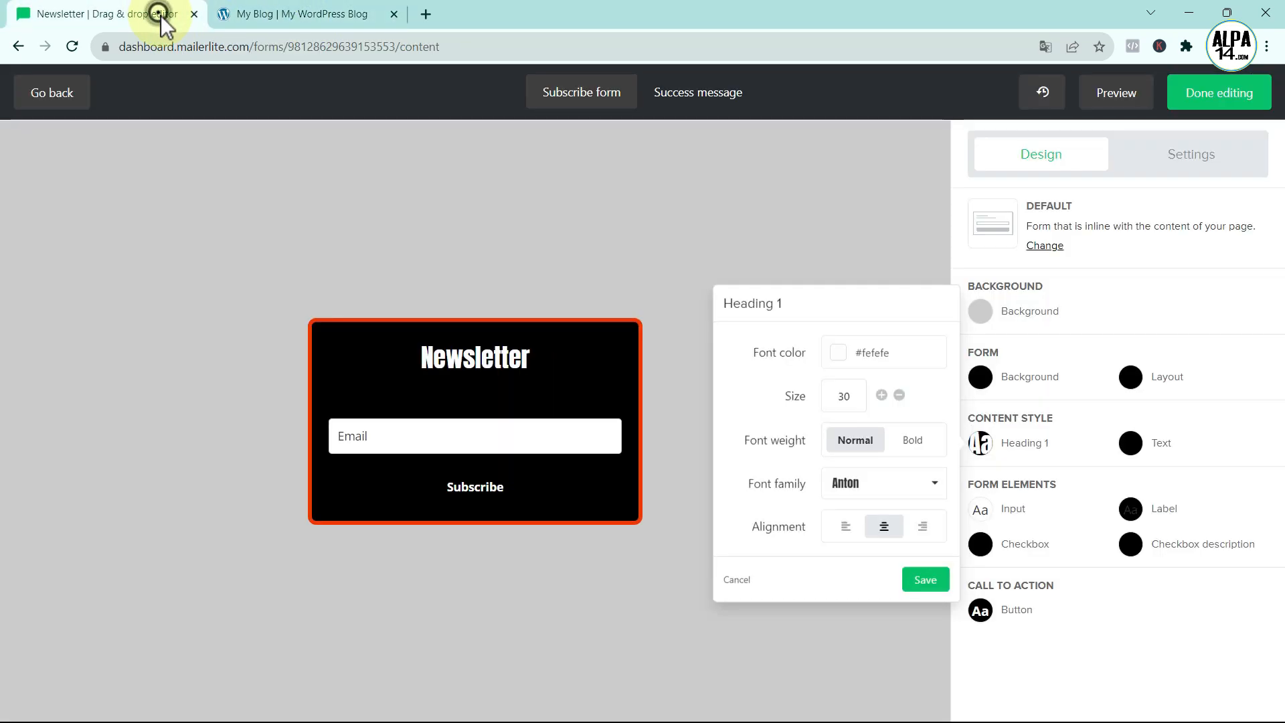
{"action": "left_click", "coordinate": [881, 395]}
{"action": "left_click", "coordinate": [881, 395]}
{"action": "left_click", "coordinate": [881, 395]}
{"action": "left_click", "coordinate": [881, 395]}
{"action": "left_click", "coordinate": [881, 395]}
{"action": "left_click", "coordinate": [881, 395]}
{"action": "left_click", "coordinate": [881, 395]}
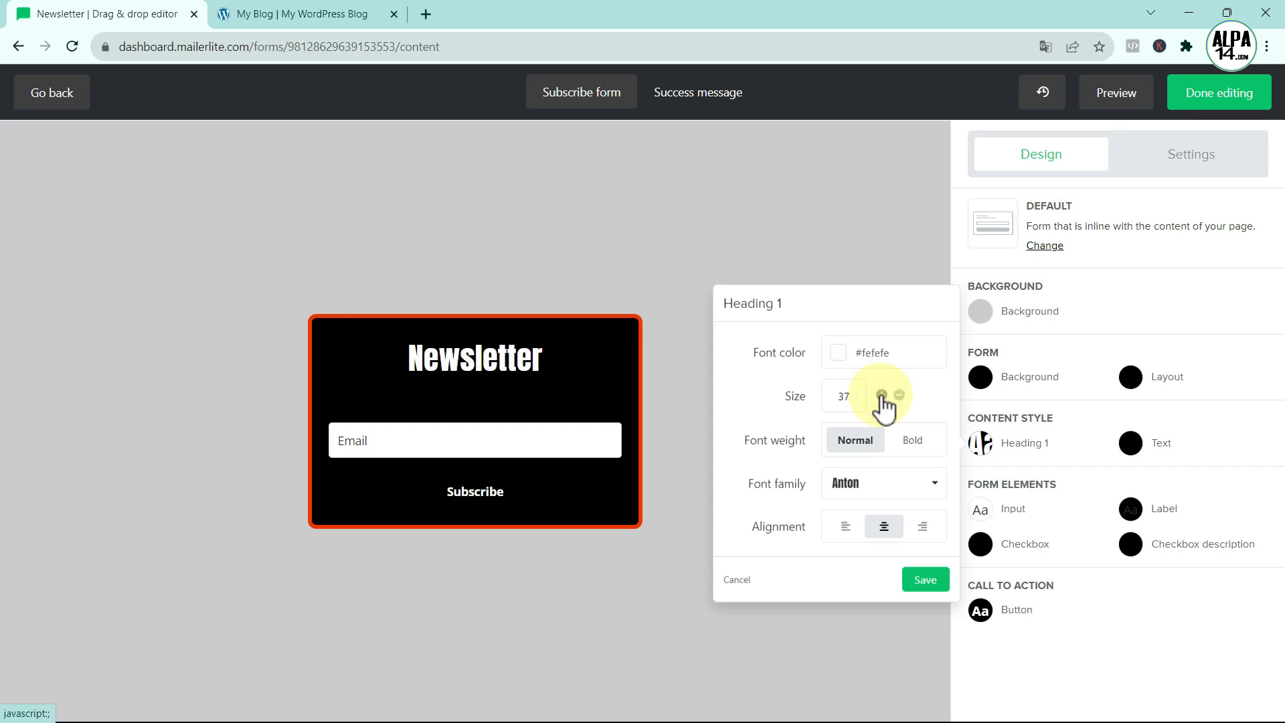
{"action": "left_click", "coordinate": [925, 580]}
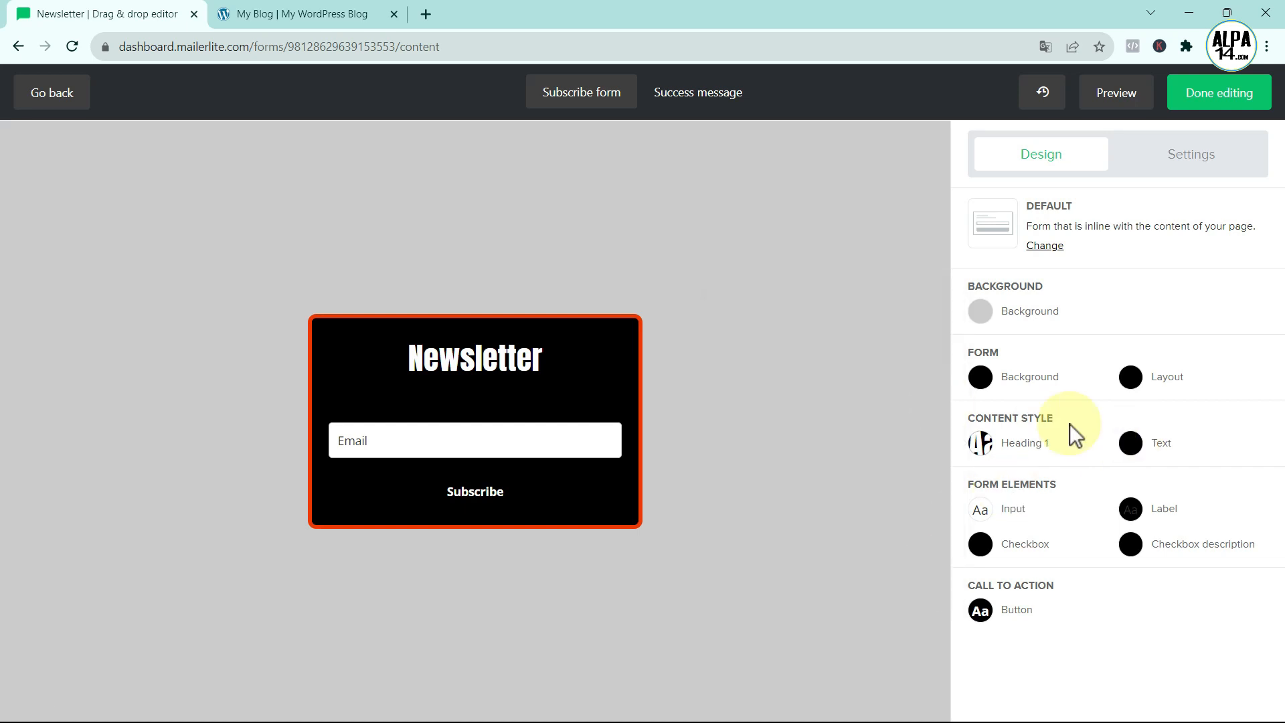
- Make the form description text white #ffffff, in Poppins, centred, and save the text style
{"action": "left_click", "coordinate": [1133, 445]}
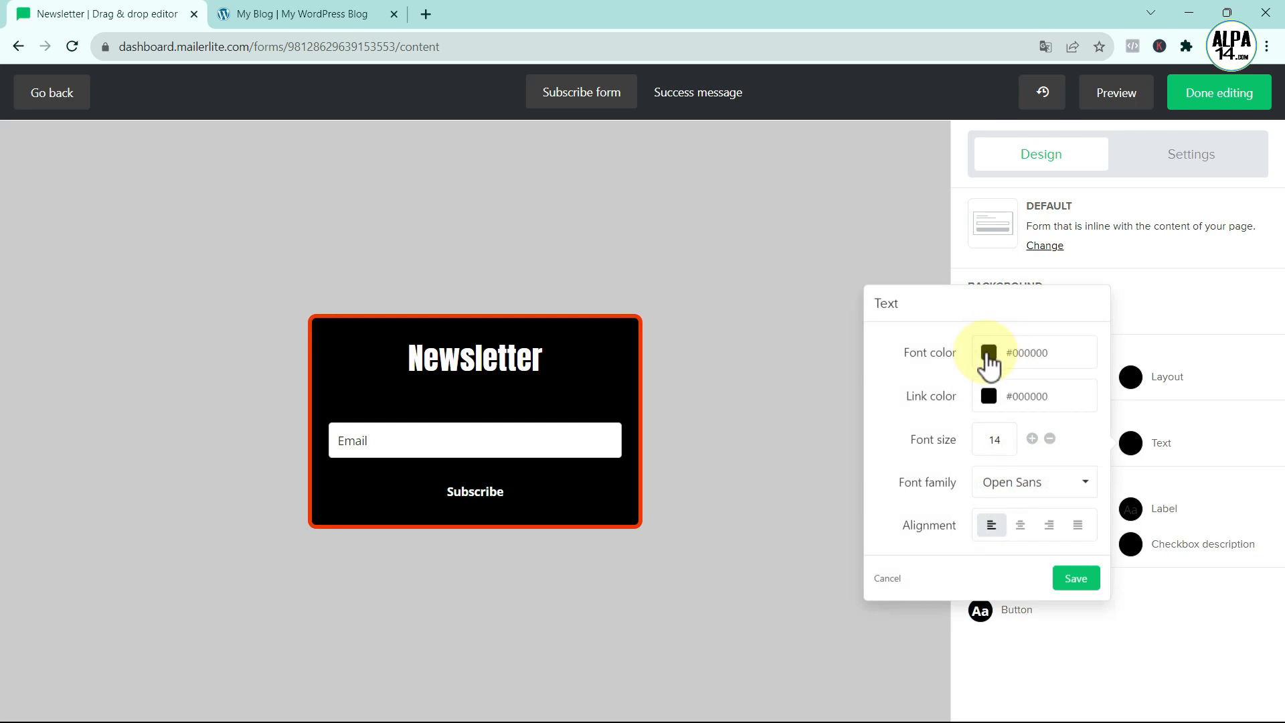
{"action": "left_click", "coordinate": [990, 353]}
{"action": "left_click_drag", "start_coordinate": [989, 373], "coordinate": [984, 368]}
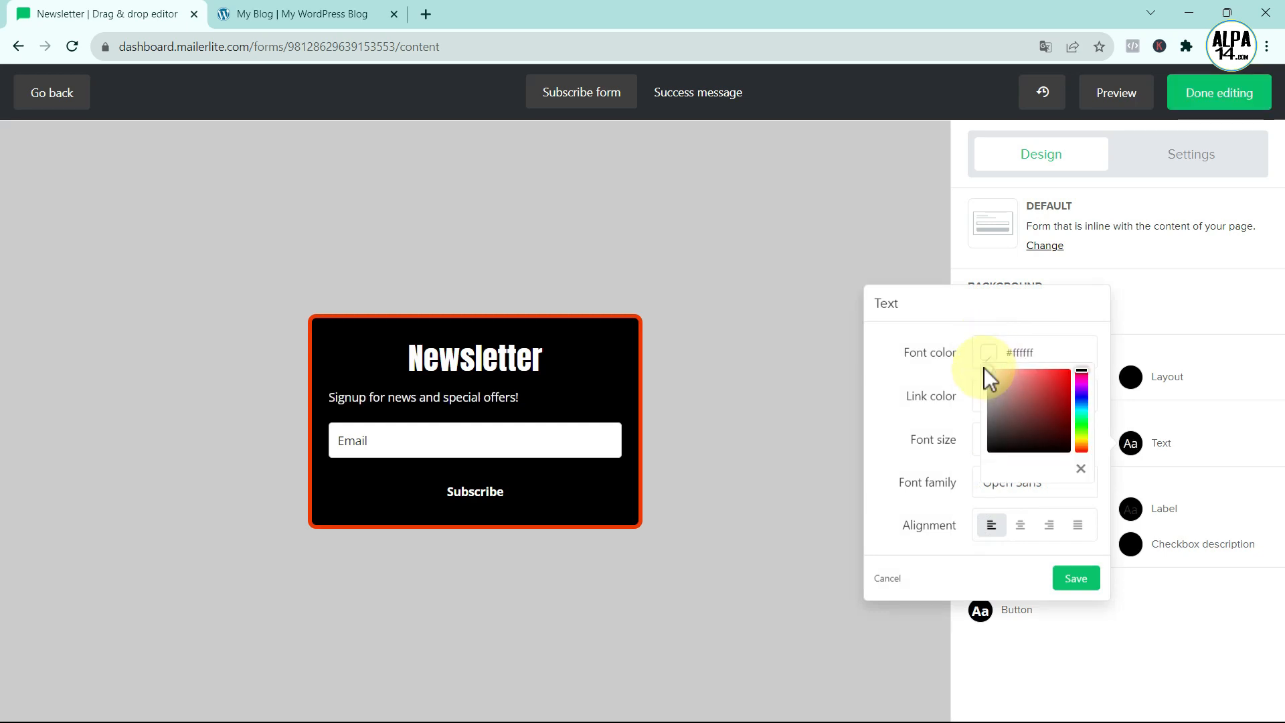
{"action": "left_click", "coordinate": [915, 407]}
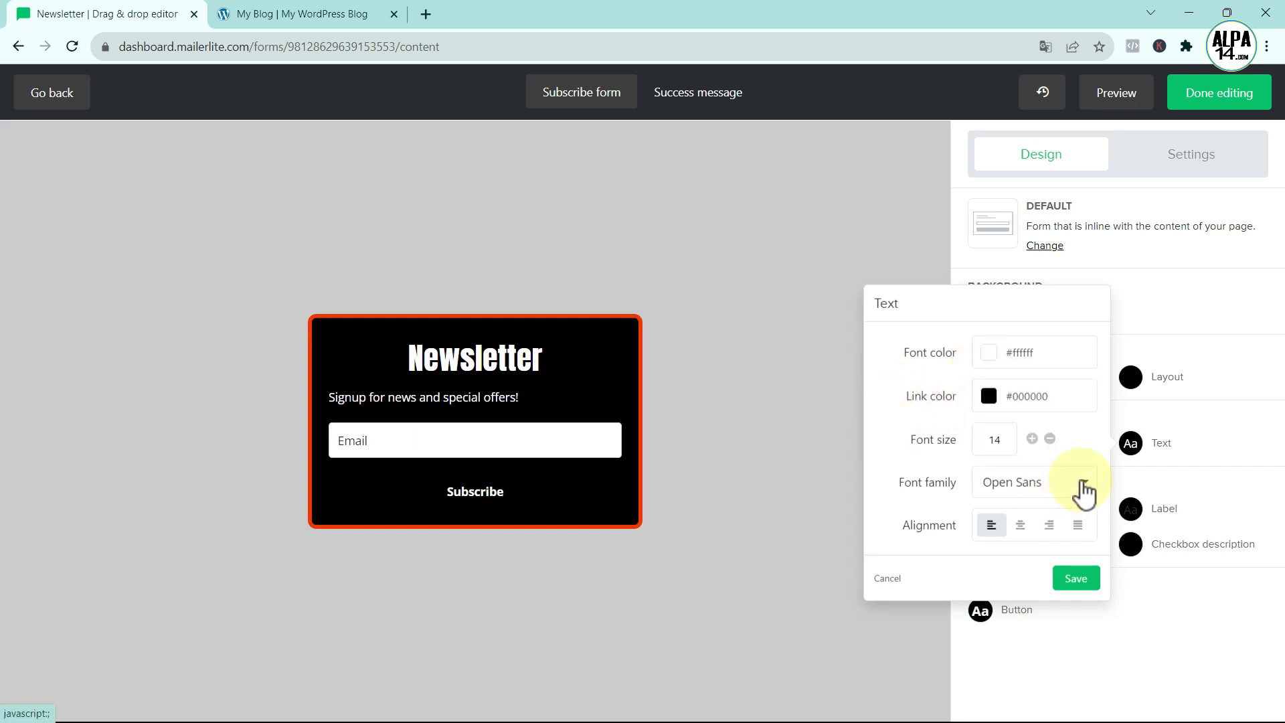
{"action": "left_click", "coordinate": [272, 11]}
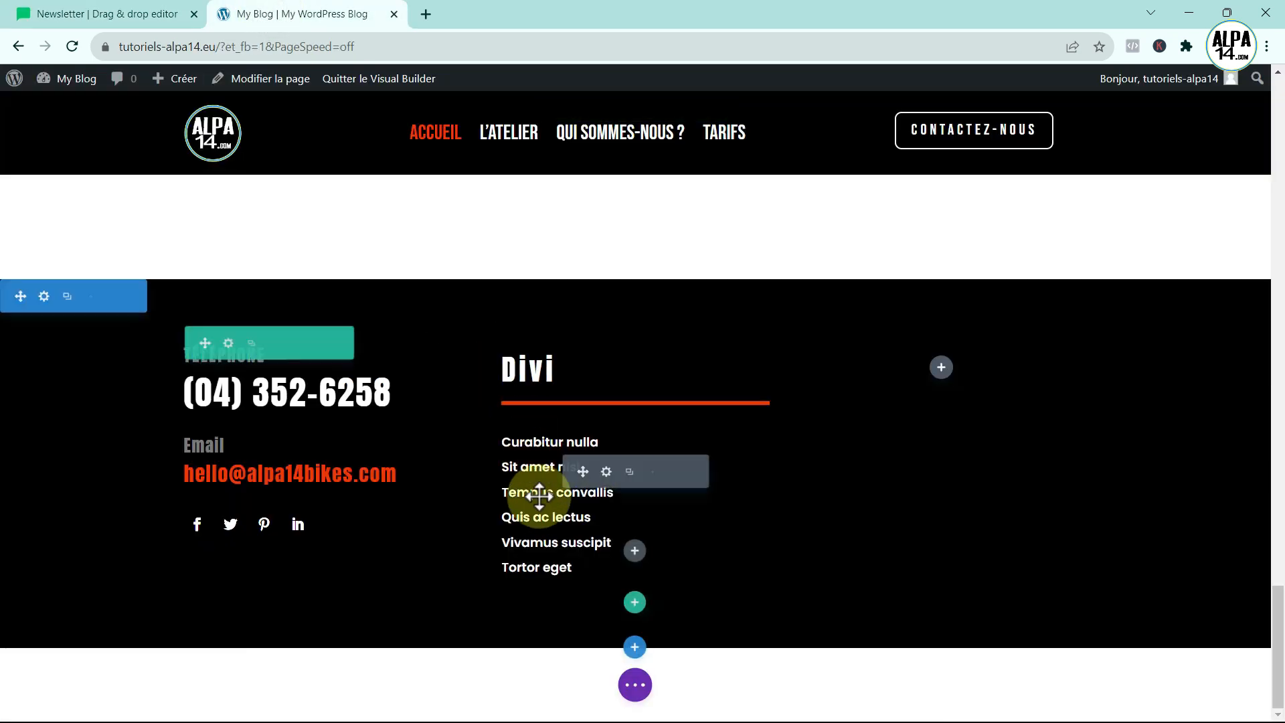
{"action": "left_click", "coordinate": [125, 16]}
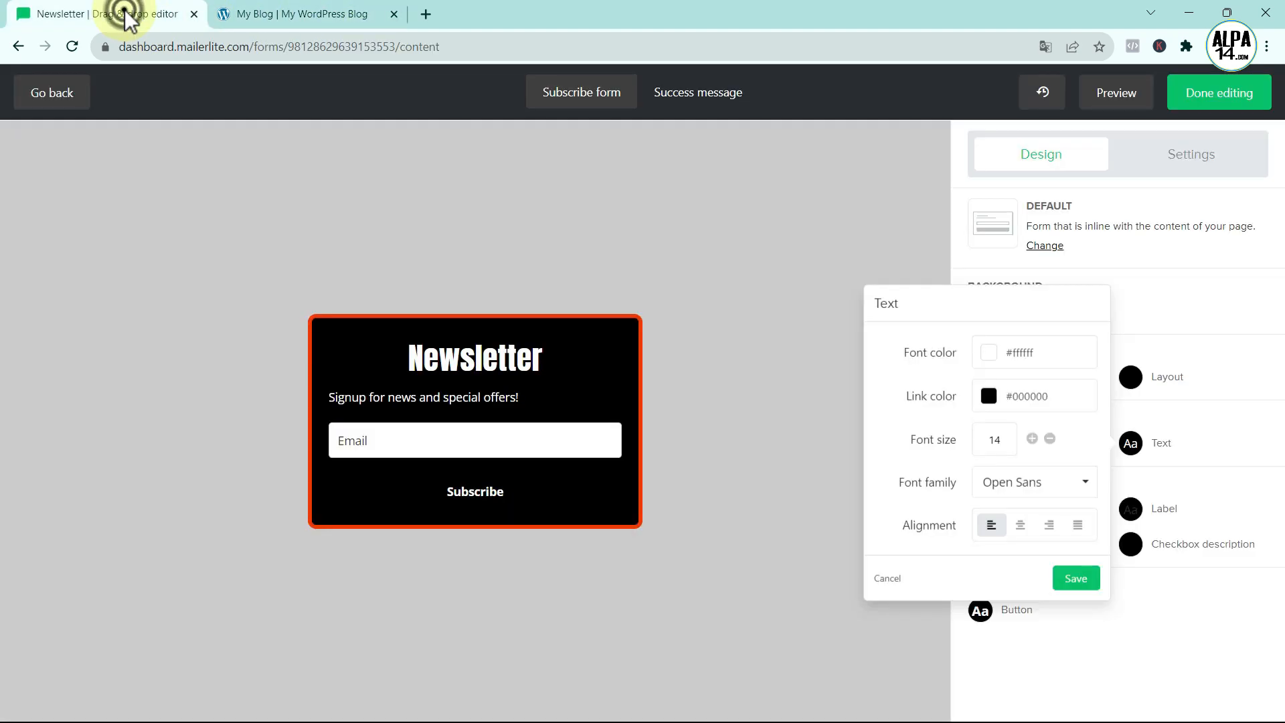
{"action": "left_click", "coordinate": [1085, 487]}
{"action": "left_click_drag", "start_coordinate": [1094, 529], "coordinate": [1094, 632]}
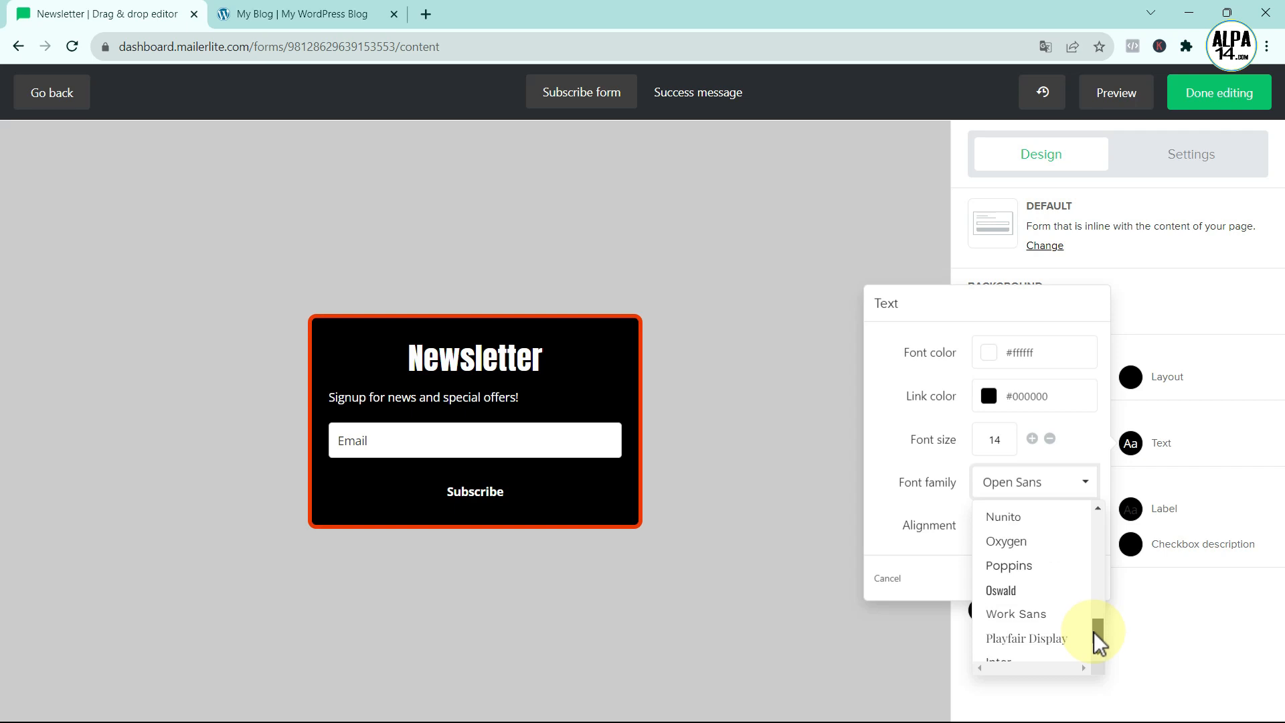
{"action": "left_click", "coordinate": [1034, 566]}
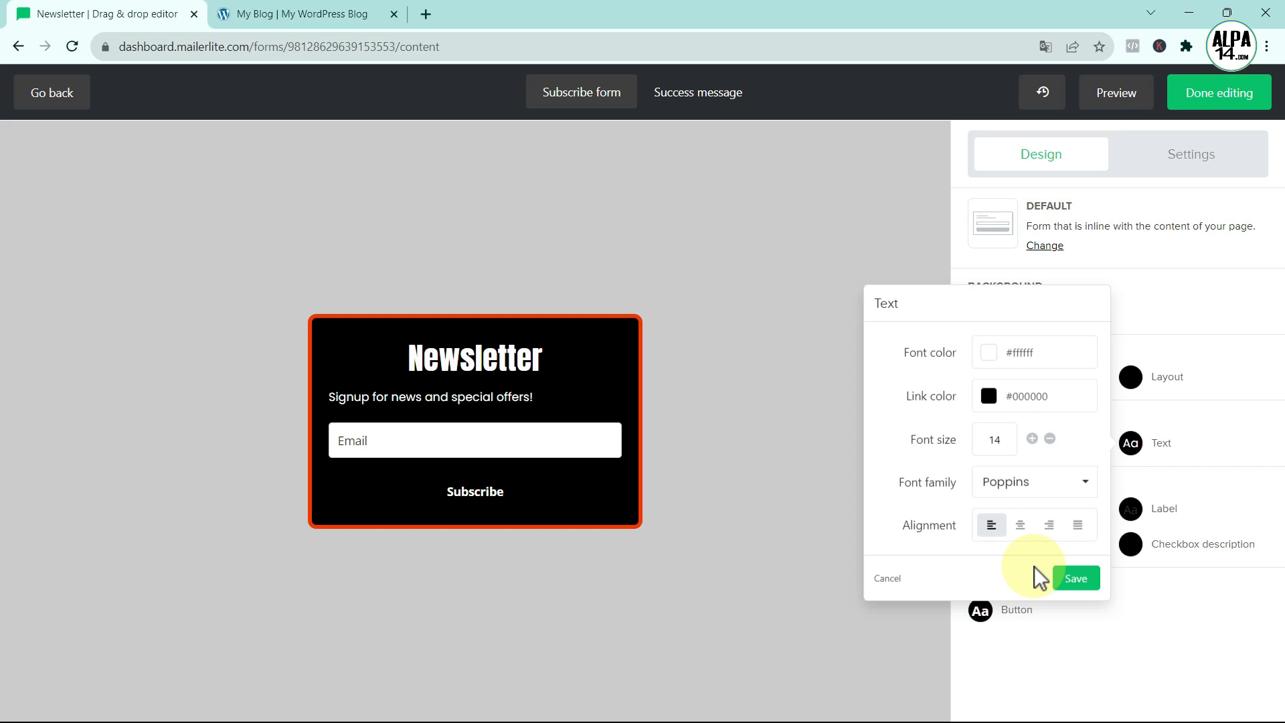
{"action": "left_click", "coordinate": [1021, 525]}
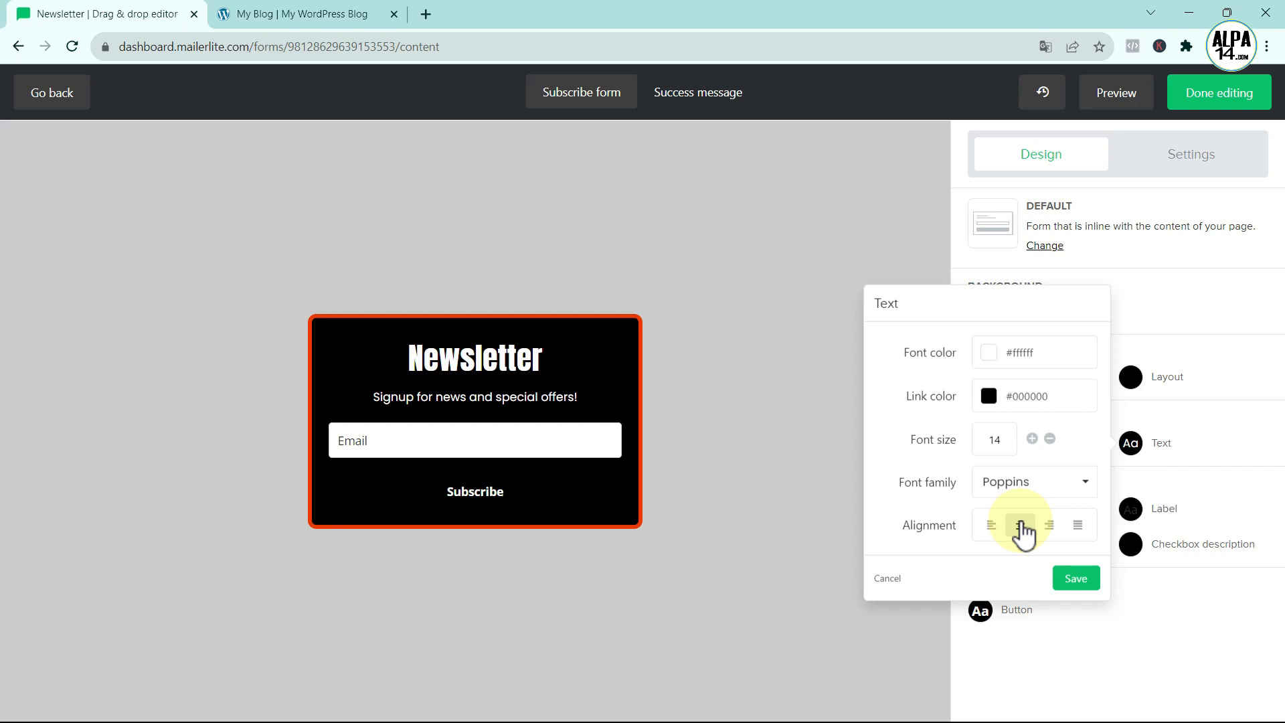
{"action": "left_click", "coordinate": [1081, 581]}
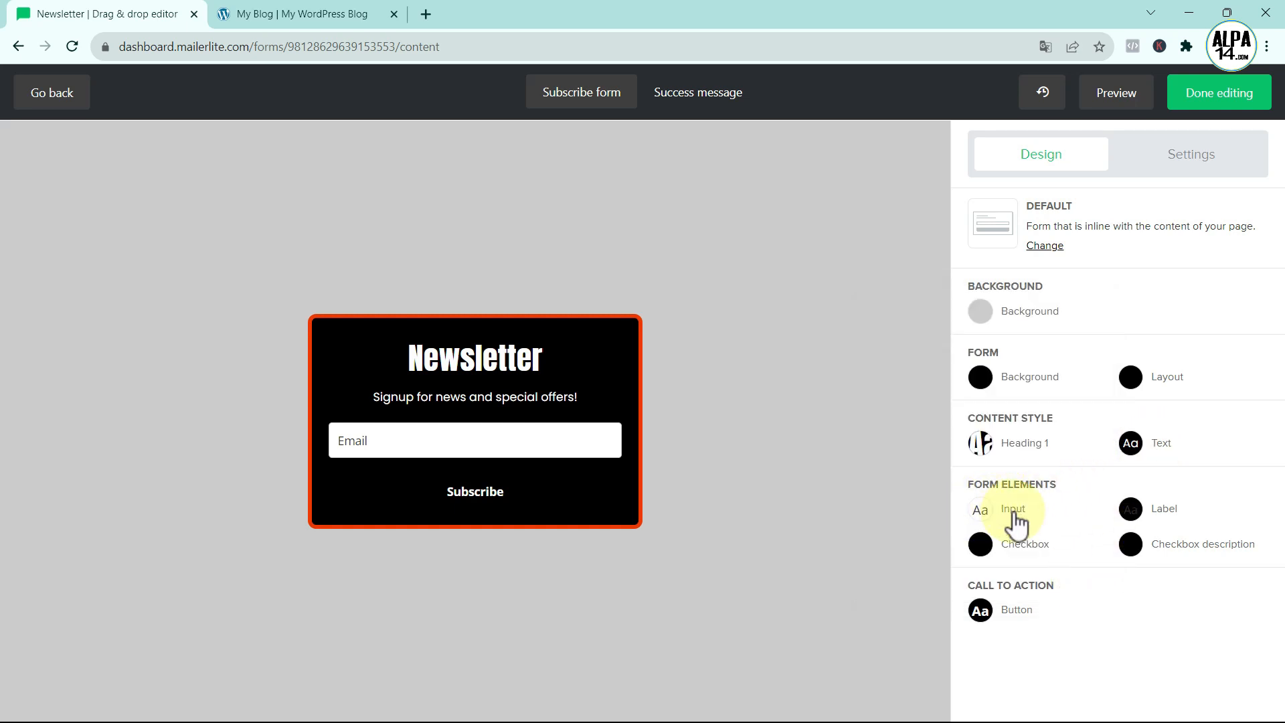
{"action": "mouse_move", "coordinate": [561, 394]}
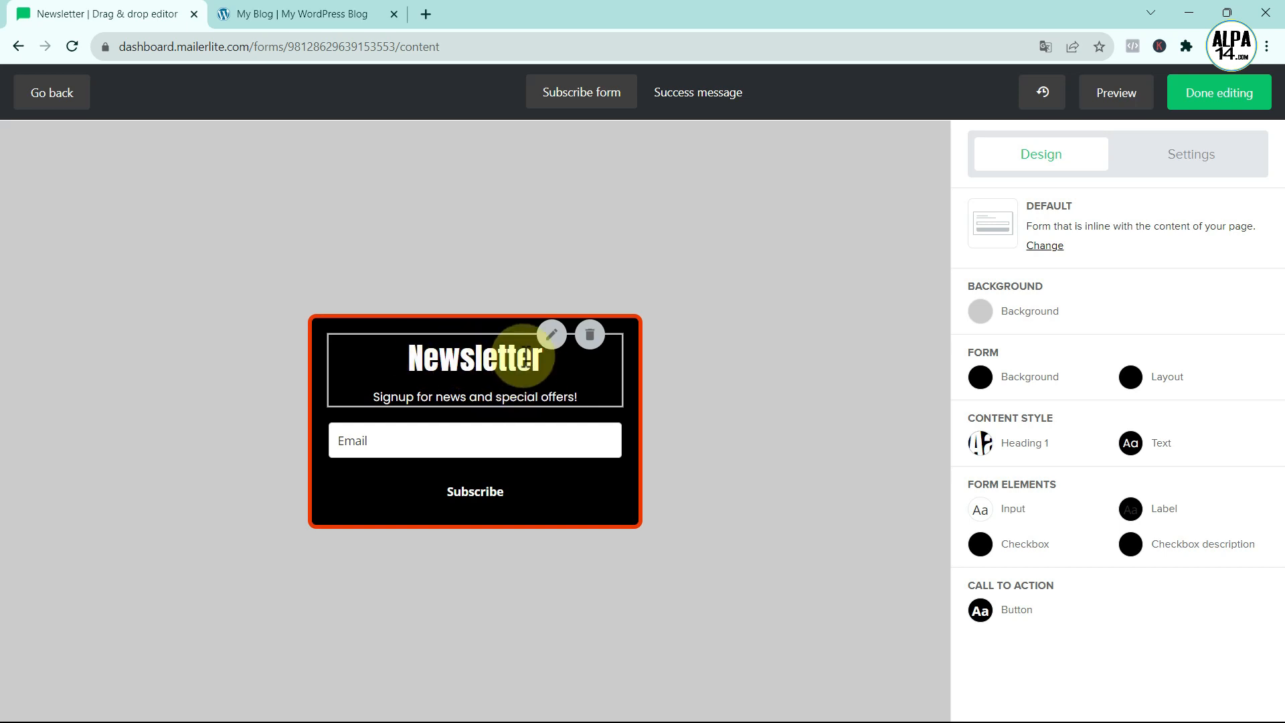
- Replace the description with 'Obtenez un bon d'achat de -10% en vous abonnant à l'actualité de notre site.' and save
{"action": "left_click", "coordinate": [550, 336]}
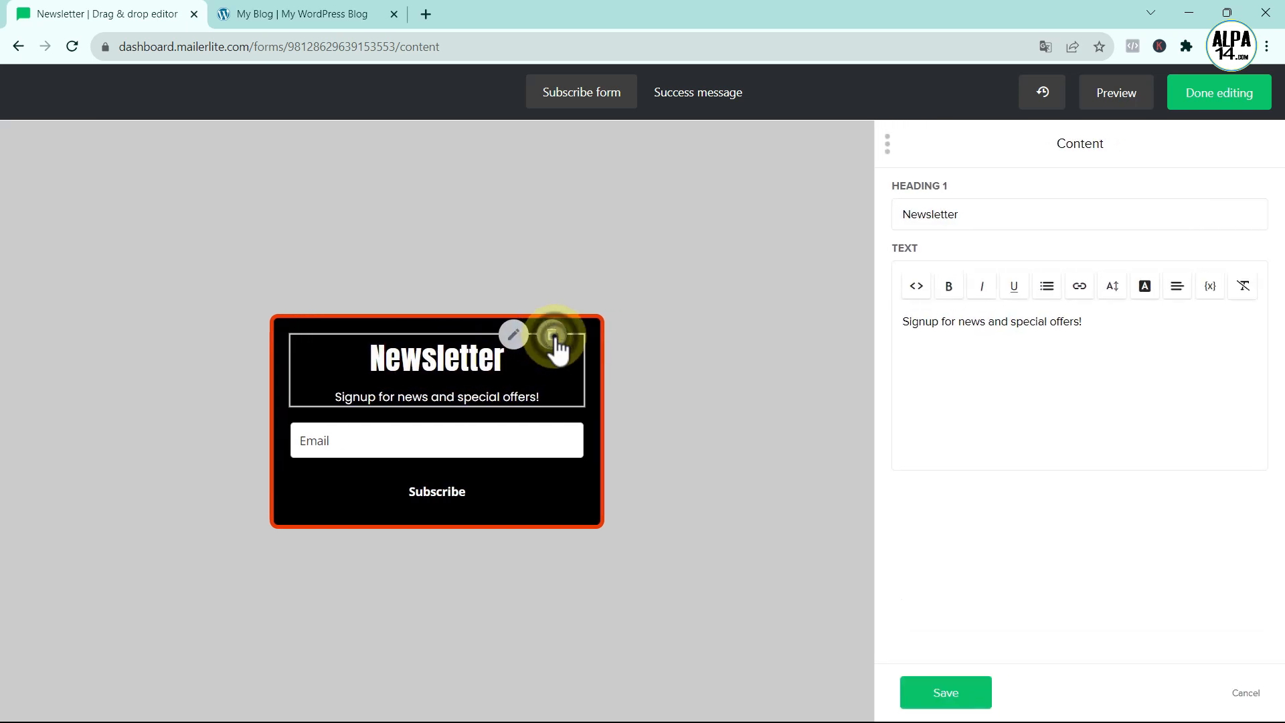
{"action": "left_click", "coordinate": [1120, 328]}
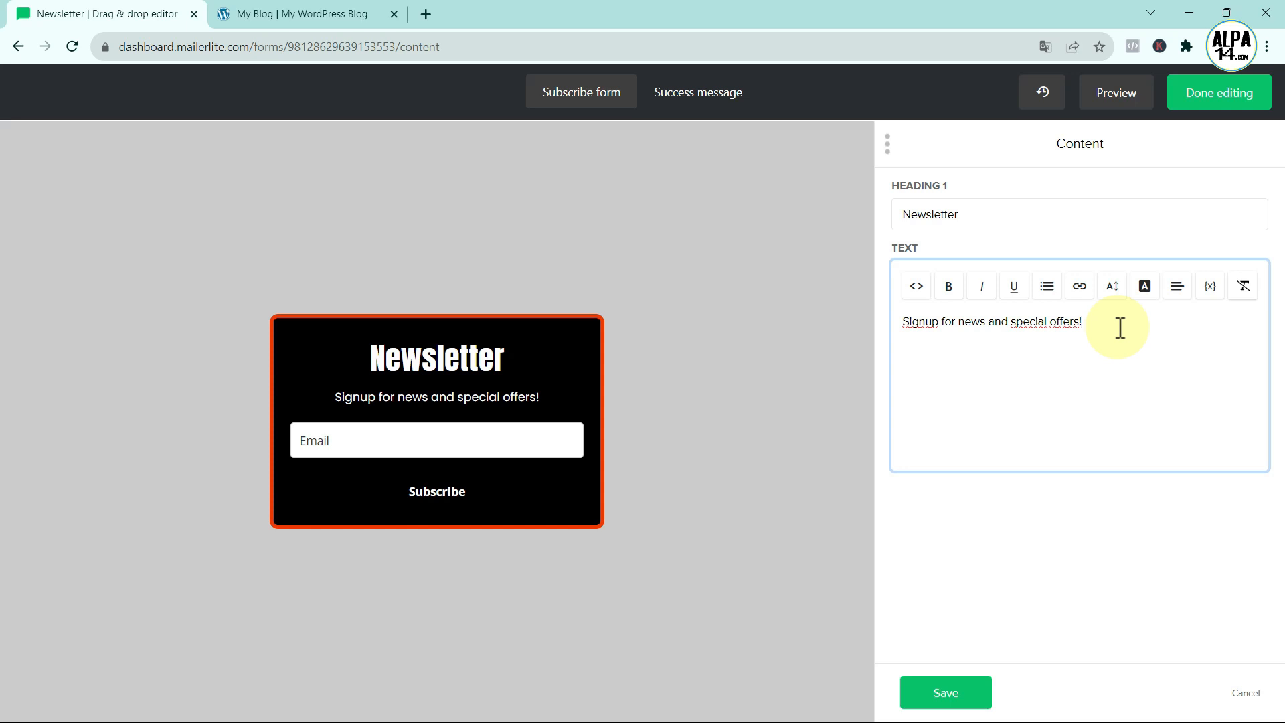
{"action": "key", "text": "BackSpace"}
{"action": "key", "text": "BackSpace"}
{"action": "key", "text": "BackSpace"}
{"action": "key", "text": "BackSpace"}
{"action": "key", "text": "BackSpace"}
{"action": "key", "text": "BackSpace"}
{"action": "key", "text": "BackSpace"}
{"action": "key", "text": "BackSpace"}
{"action": "key", "text": "BackSpace"}
{"action": "key", "text": "BackSpace"}
{"action": "key", "text": "BackSpace"}
{"action": "key", "text": "BackSpace"}
{"action": "key", "text": "BackSpace"}
{"action": "key", "text": "BackSpace"}
{"action": "key", "text": "BackSpace"}
{"action": "key", "text": "BackSpace"}
{"action": "key", "text": "BackSpace"}
{"action": "key", "text": "BackSpace"}
{"action": "key", "text": "BackSpace"}
{"action": "key", "text": "BackSpace"}
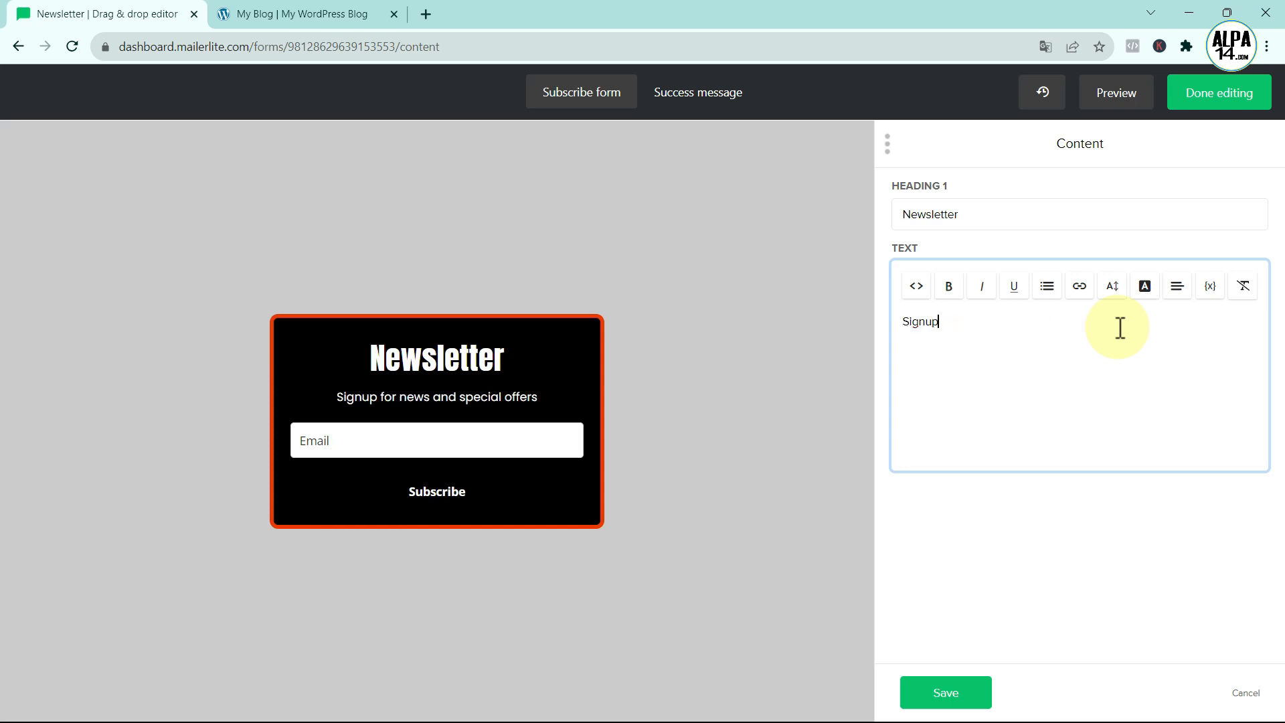
{"action": "type", "text": "O"}
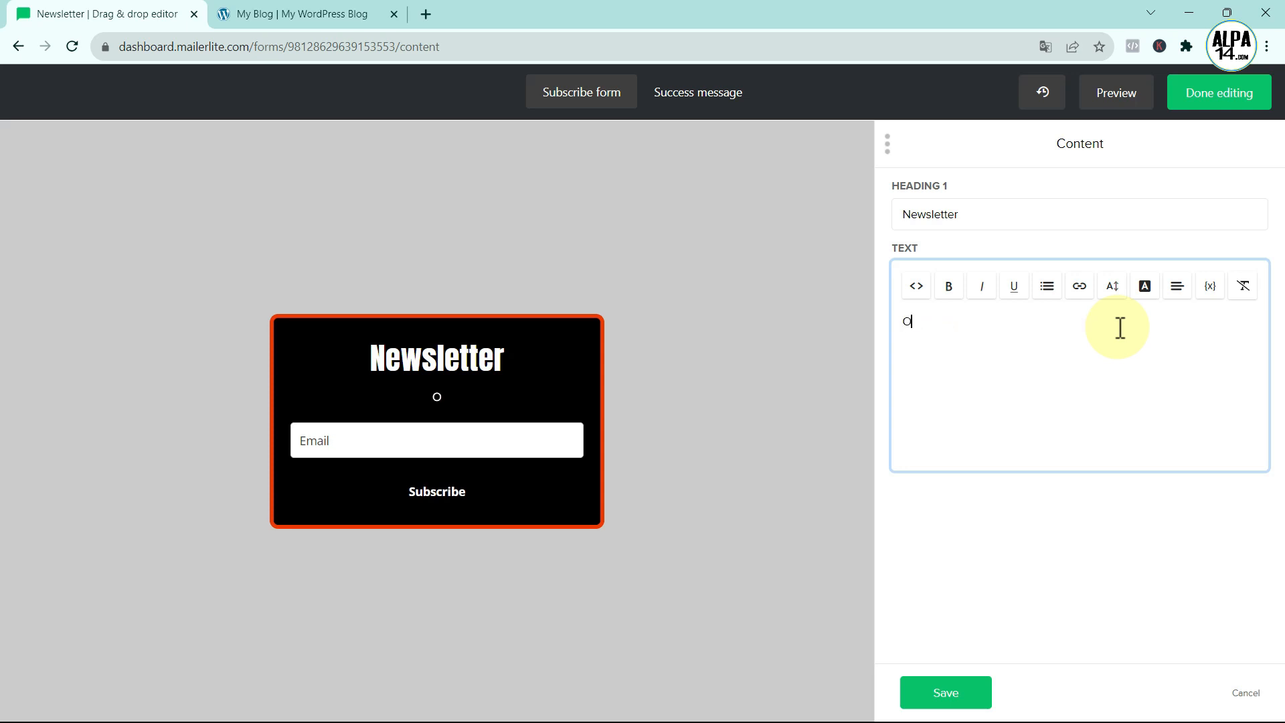
{"action": "type", "text": "btenez un bon d"}
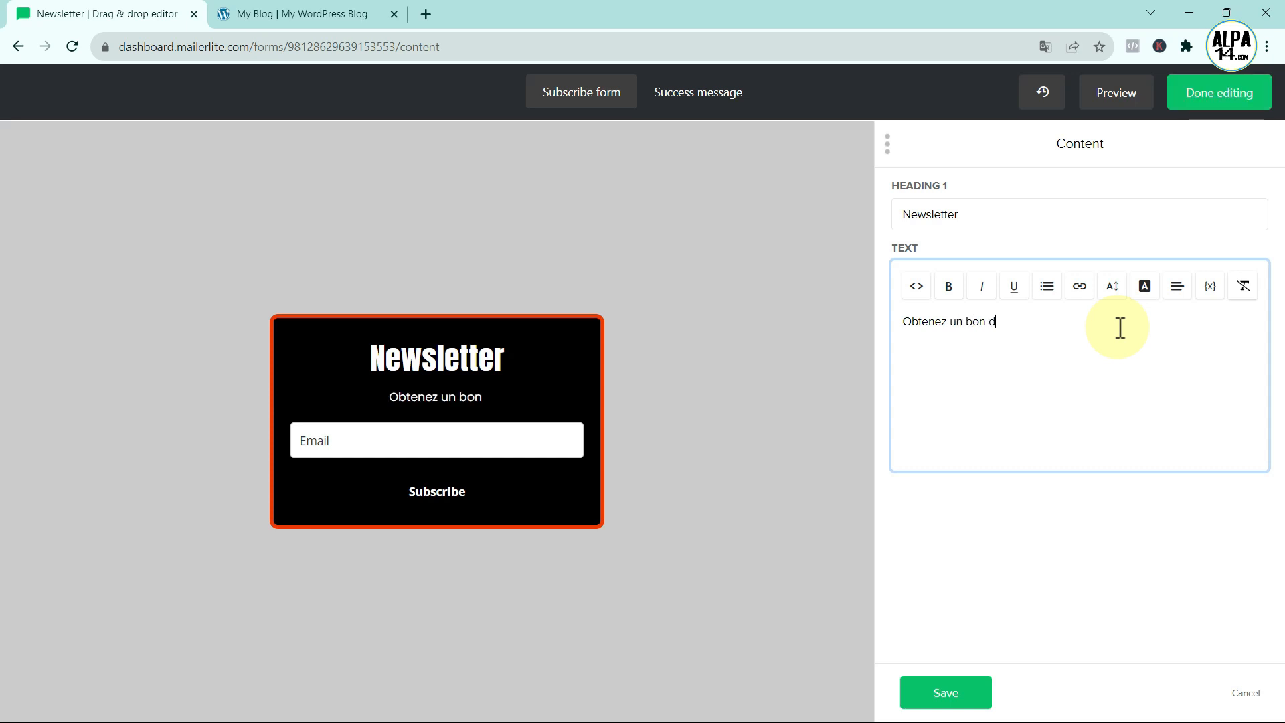
{"action": "type", "text": "'achat"}
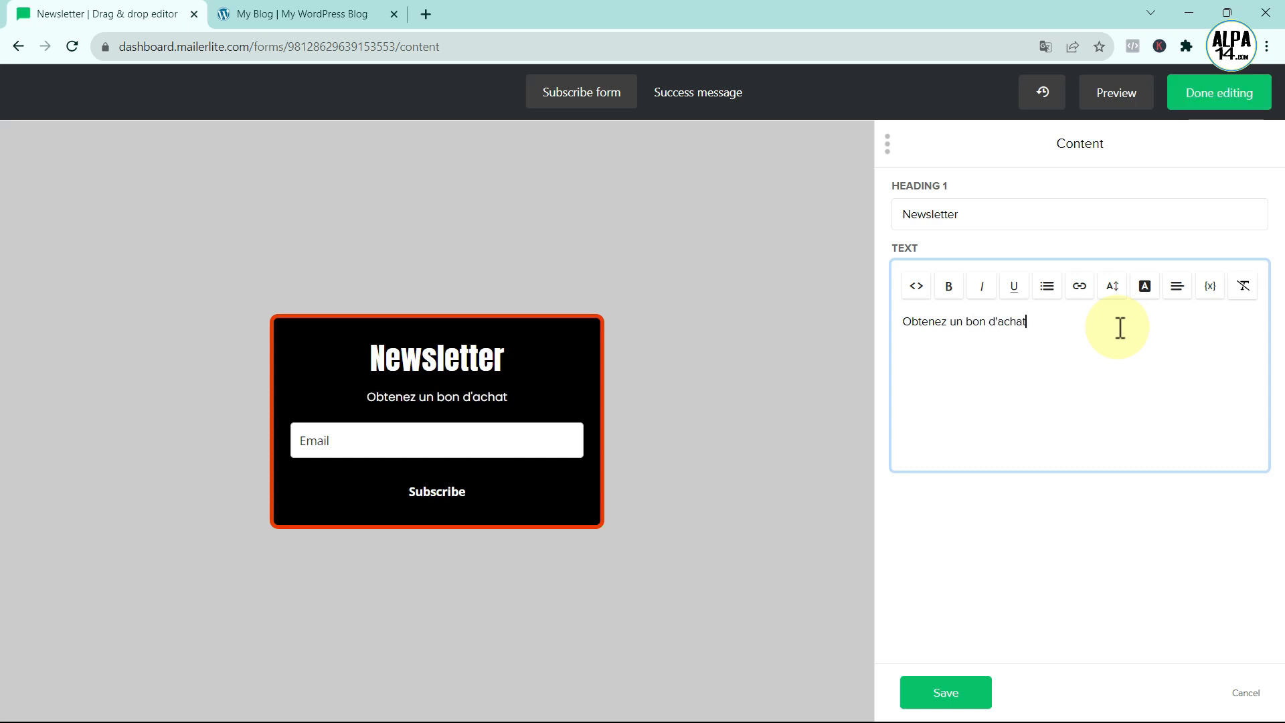
{"action": "type", "text": " de -"}
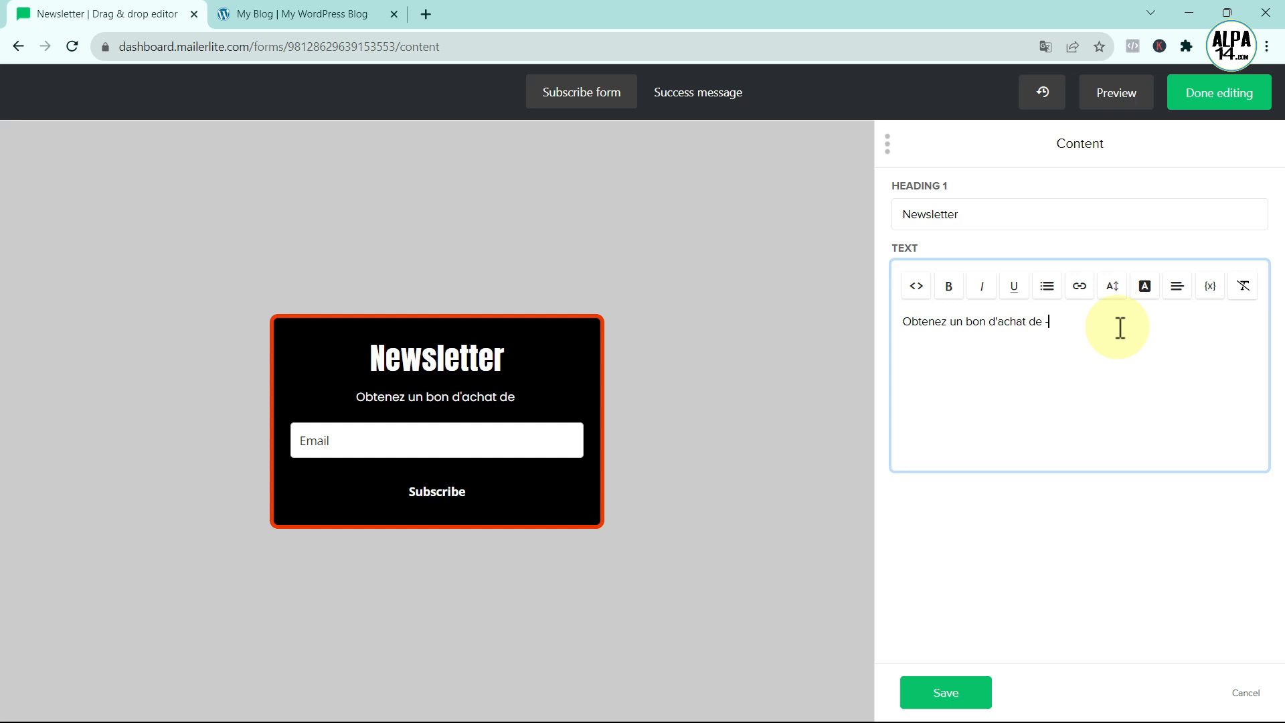
{"action": "type", "text": "10%"}
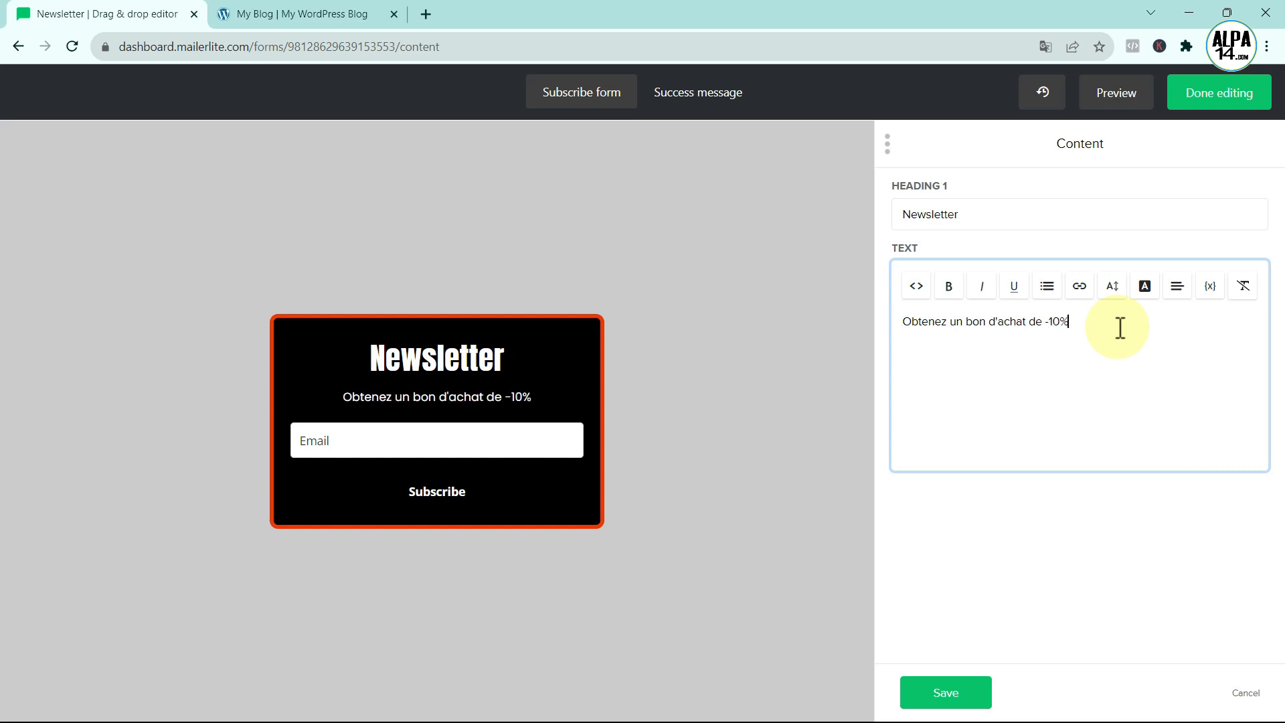
{"action": "type", "text": " en vous abonnan"}
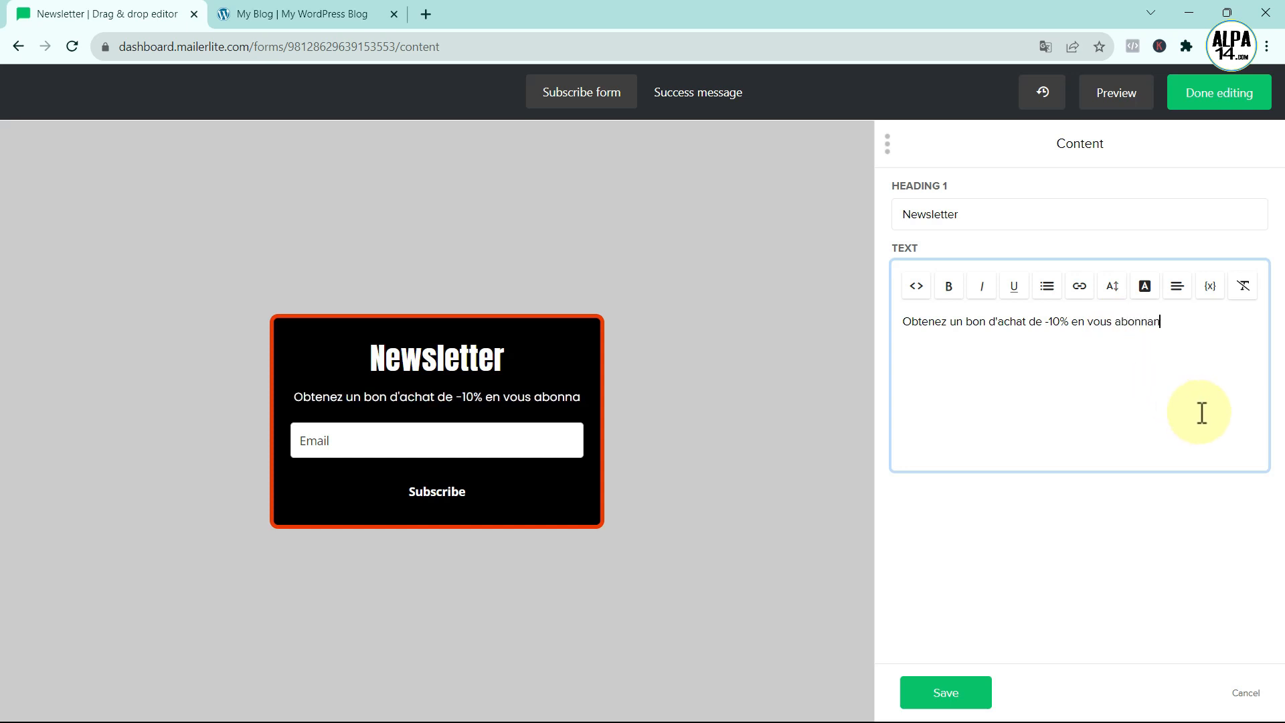
{"action": "type", "text": "t à l"}
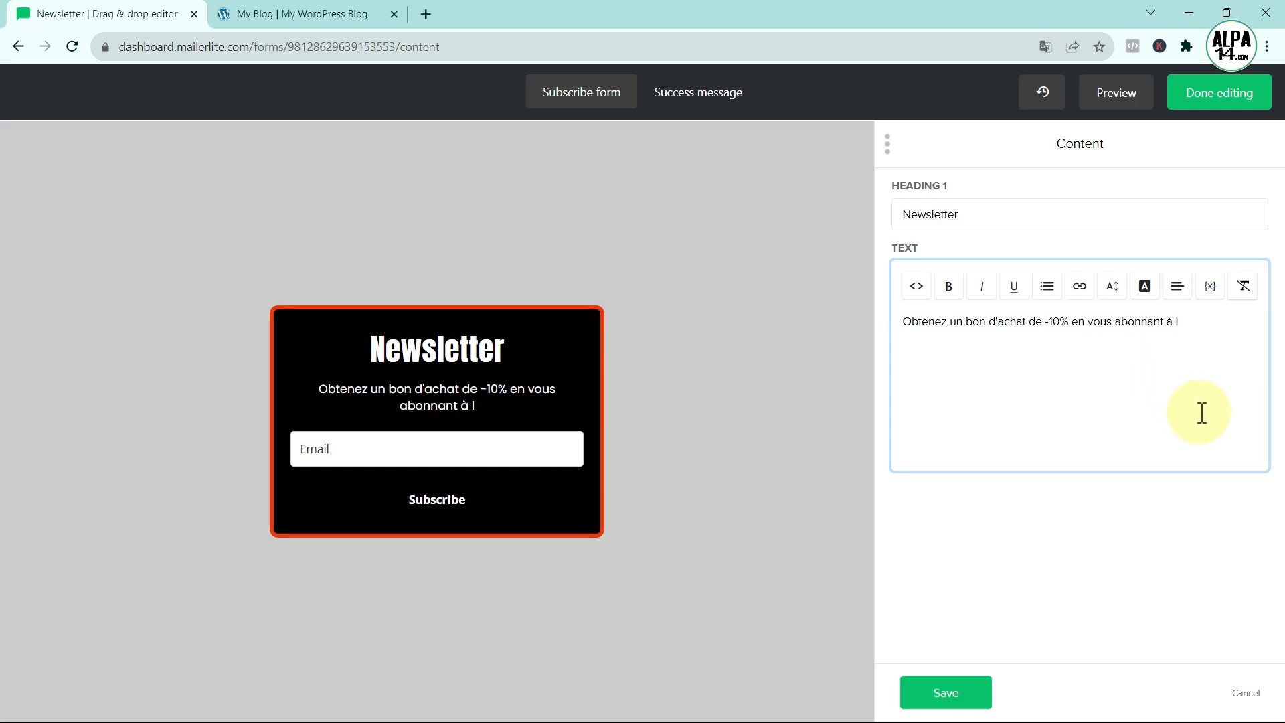
{"action": "type", "text": "'actuali"}
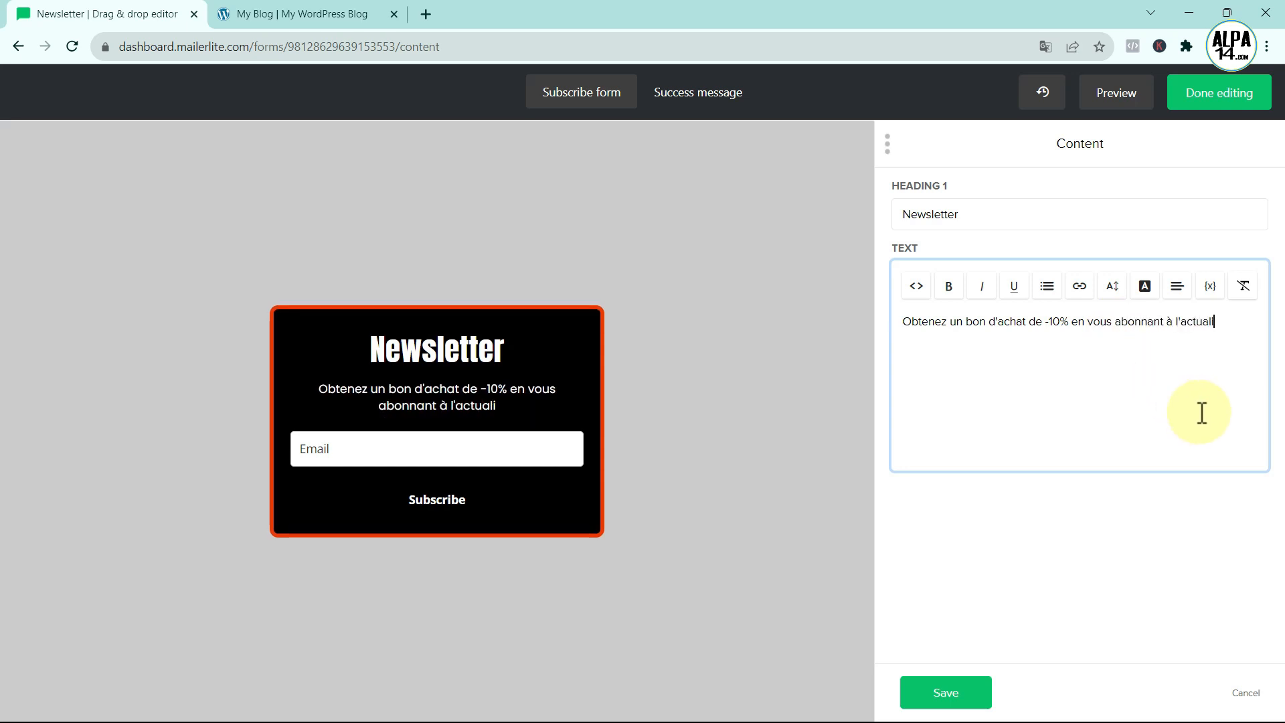
{"action": "type", "text": "té de notre site."}
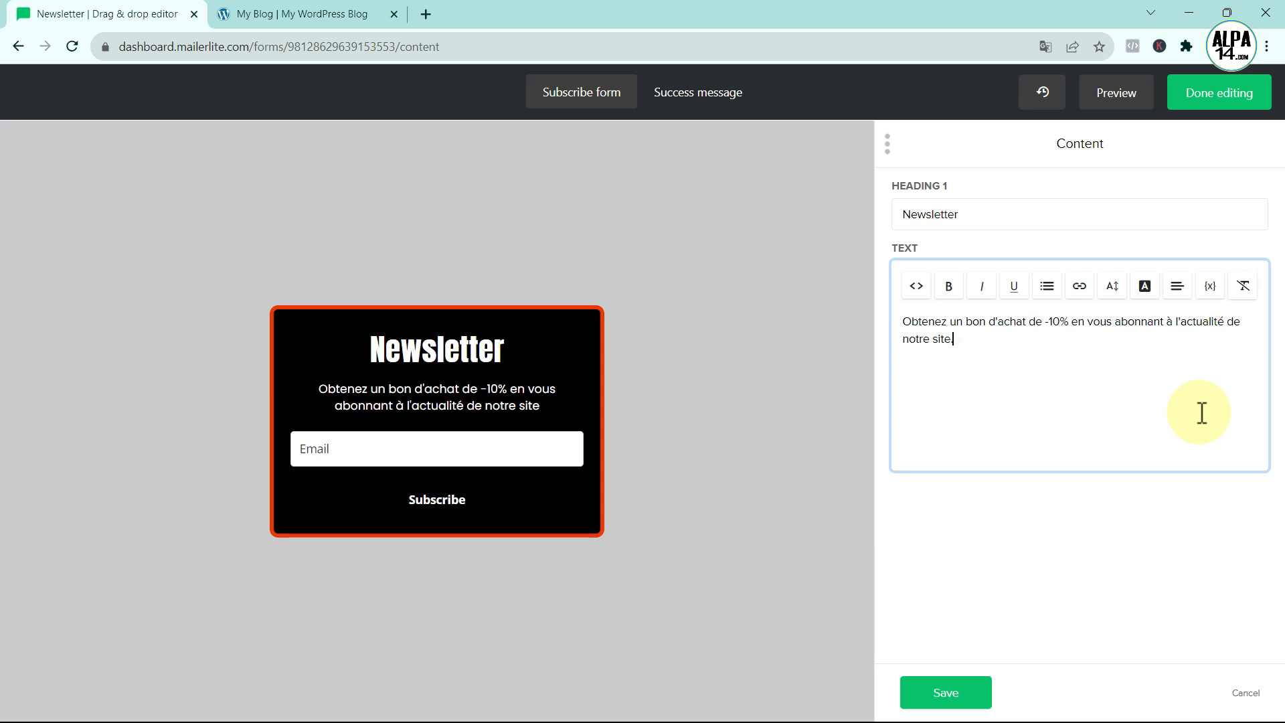
{"action": "left_click", "coordinate": [967, 692]}
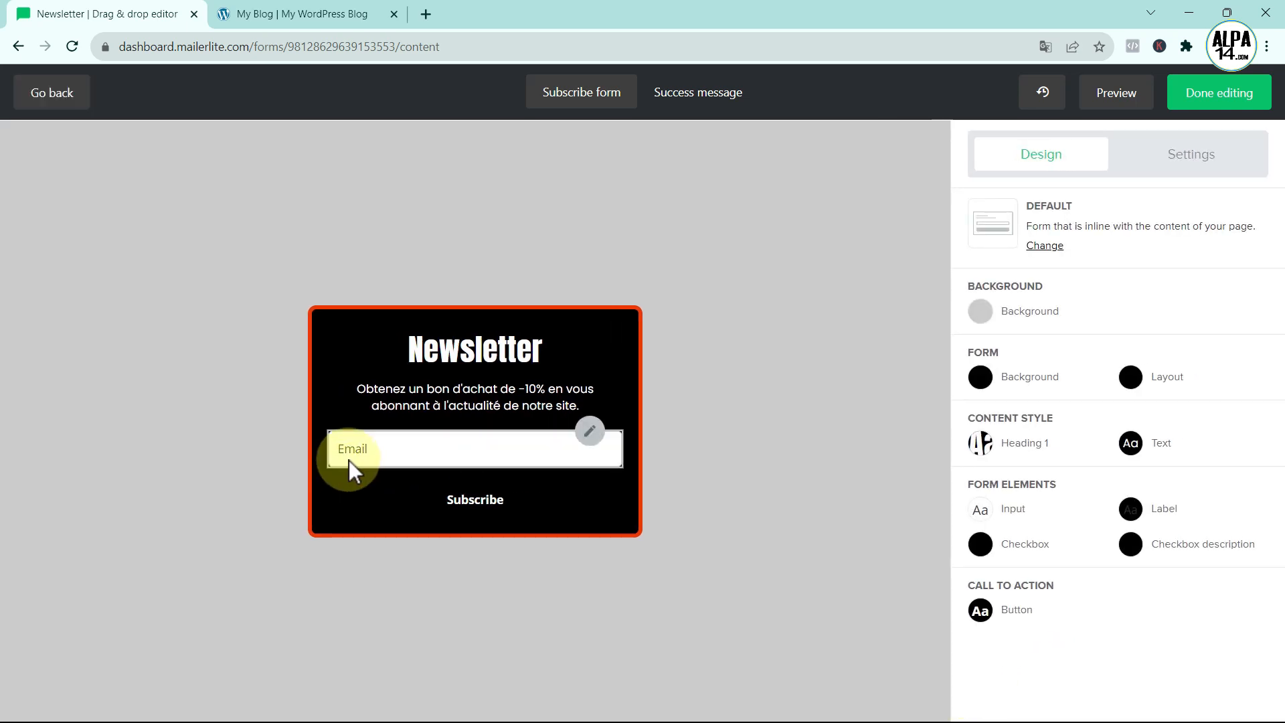
- Relabel the form button from 'Subscribe' to 'Abonnez-vous' and save
{"action": "left_click", "coordinate": [589, 485]}
{"action": "left_click", "coordinate": [983, 216]}
{"action": "key", "text": "BackSpace"}
{"action": "key", "text": "BackSpace"}
{"action": "key", "text": "BackSpace"}
{"action": "key", "text": "BackSpace"}
{"action": "key", "text": "BackSpace"}
{"action": "key", "text": "BackSpace"}
{"action": "key", "text": "BackSpace"}
{"action": "key", "text": "BackSpace"}
{"action": "key", "text": "BackSpace"}
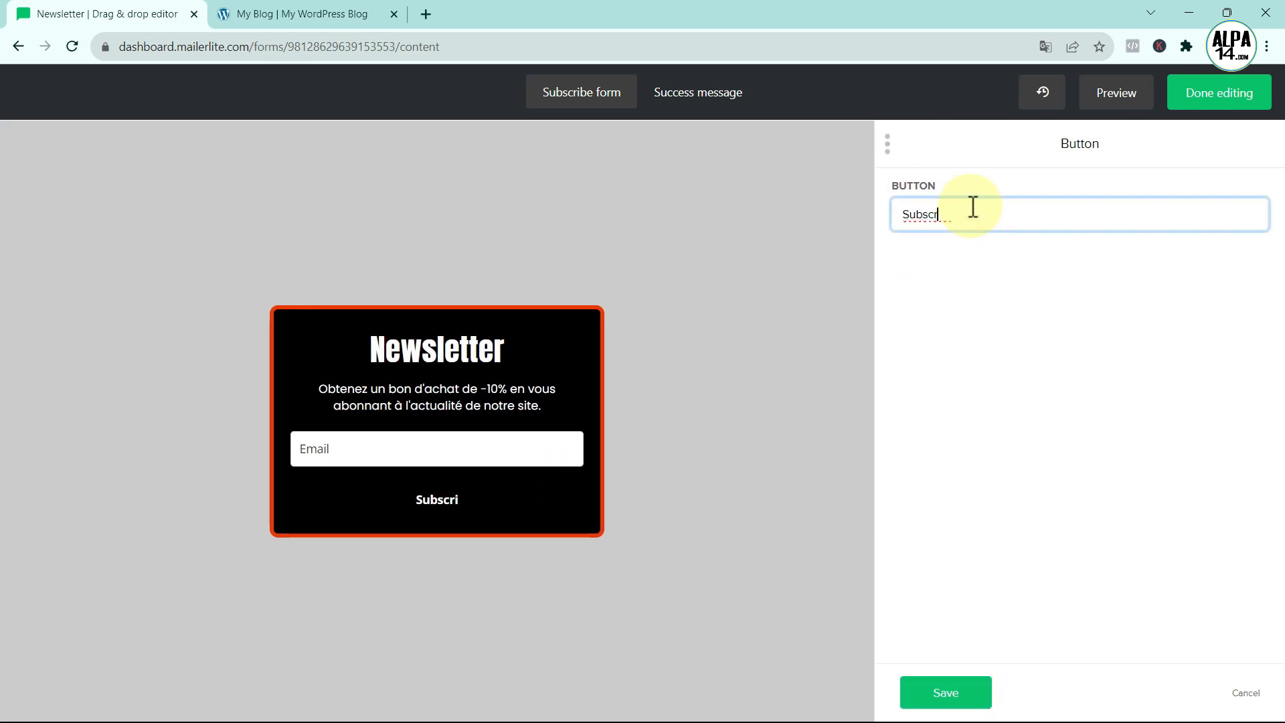
{"action": "type", "text": "Abonnez-vous"}
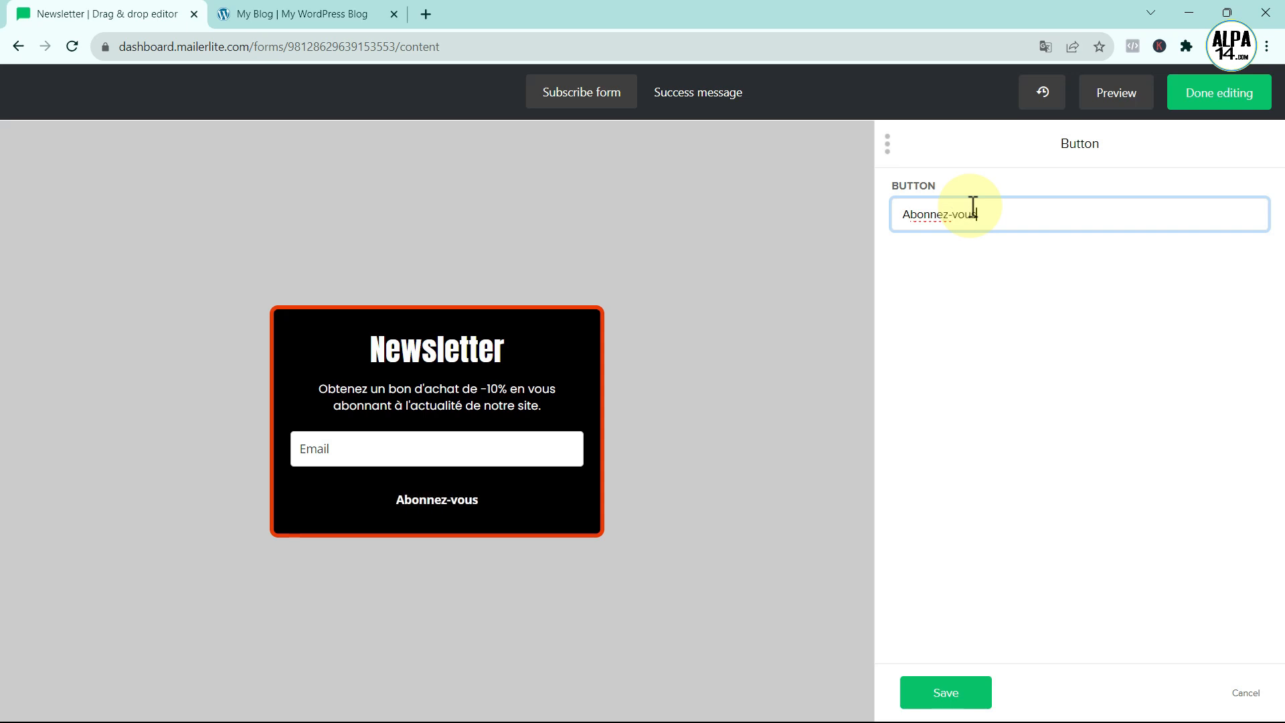
{"action": "left_click", "coordinate": [954, 695]}
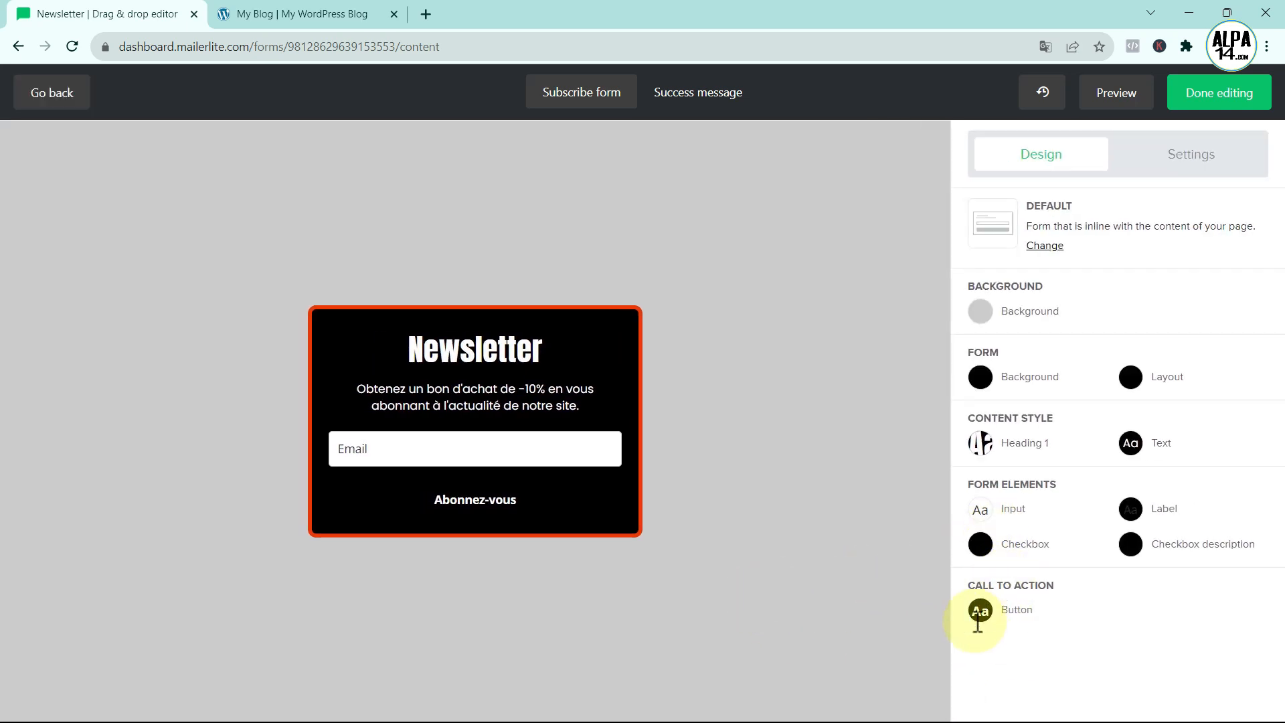
- Raise the button font size to 20 and set its background colour to #EA3900
{"action": "left_click", "coordinate": [982, 612]}
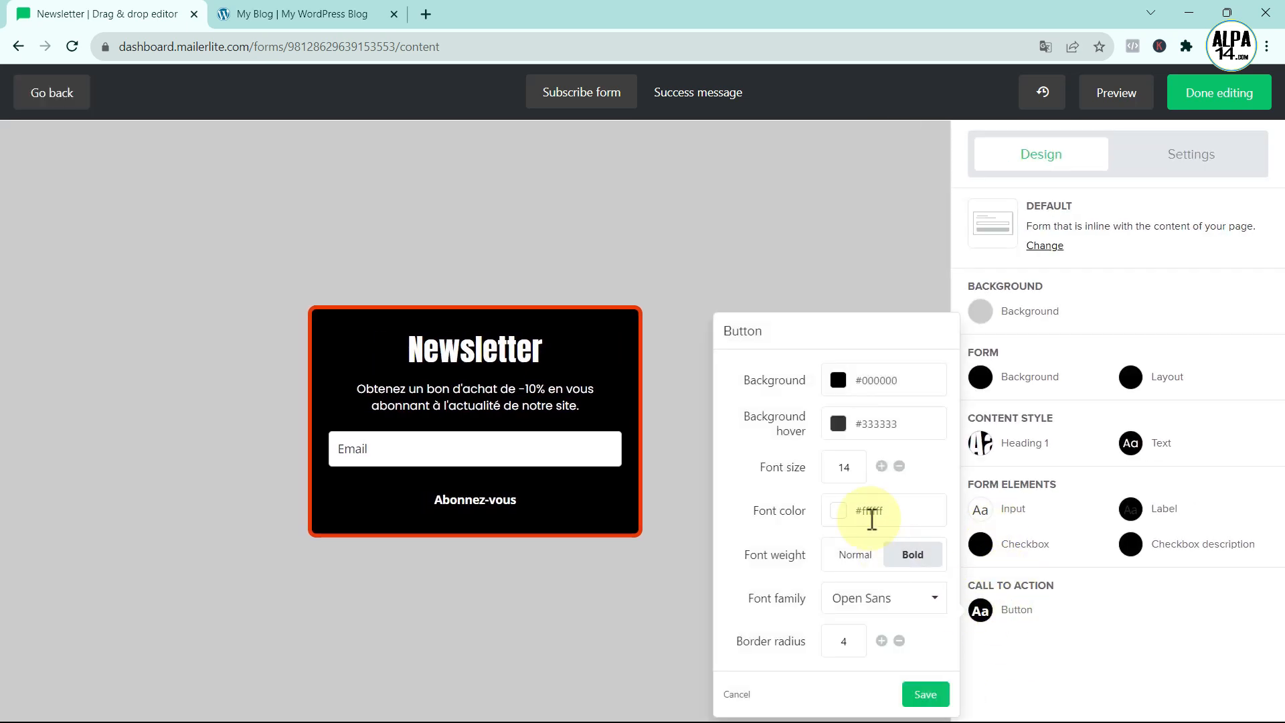
{"action": "left_click", "coordinate": [882, 468]}
{"action": "left_click", "coordinate": [882, 467]}
{"action": "left_click", "coordinate": [883, 467]}
{"action": "left_click", "coordinate": [882, 467]}
{"action": "left_click", "coordinate": [883, 467]}
{"action": "left_click", "coordinate": [883, 467]}
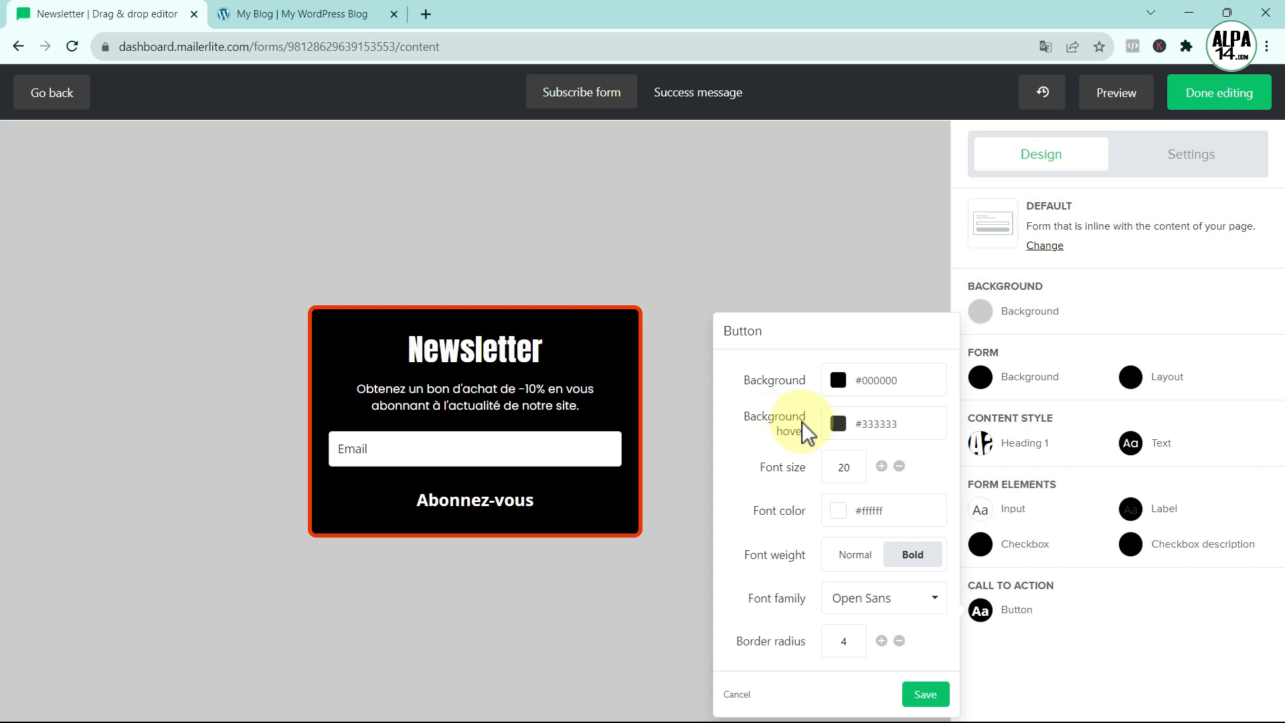
{"action": "left_click", "coordinate": [838, 380]}
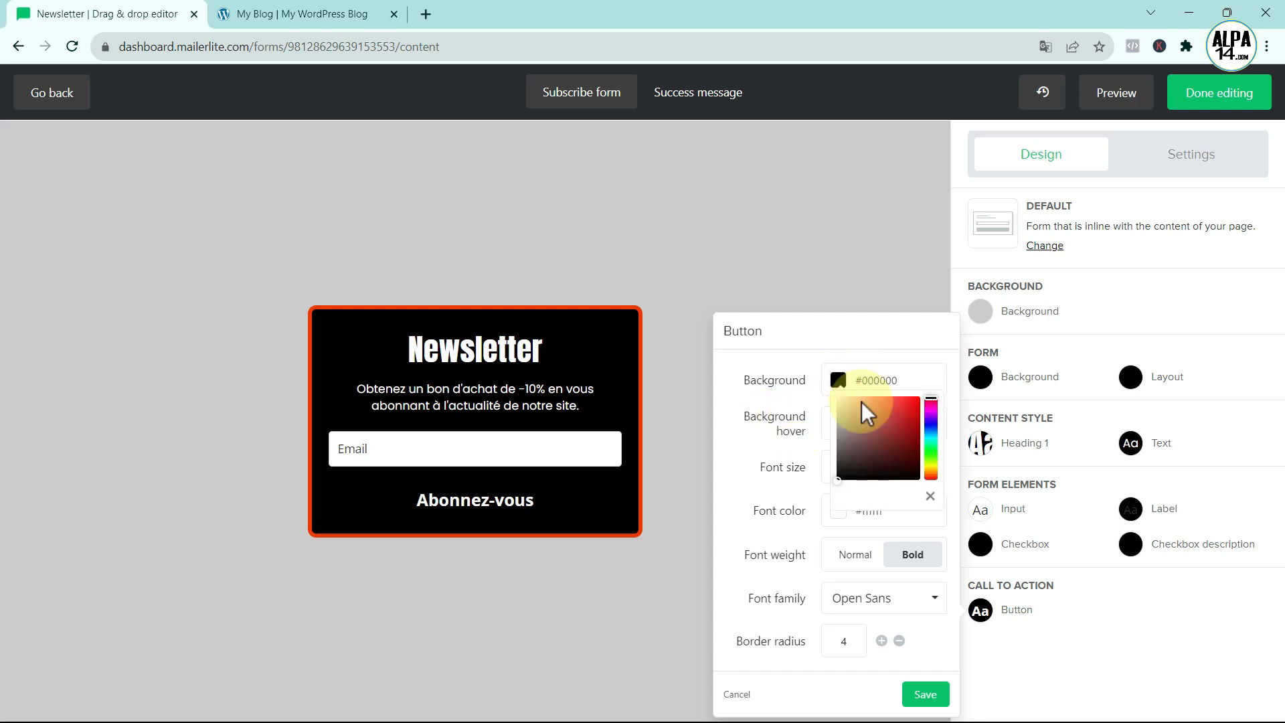
{"action": "left_click", "coordinate": [902, 380]}
{"action": "key", "text": "BackSpace"}
{"action": "key", "text": "BackSpace"}
{"action": "key", "text": "BackSpace"}
{"action": "key", "text": "BackSpace"}
{"action": "key", "text": "BackSpace"}
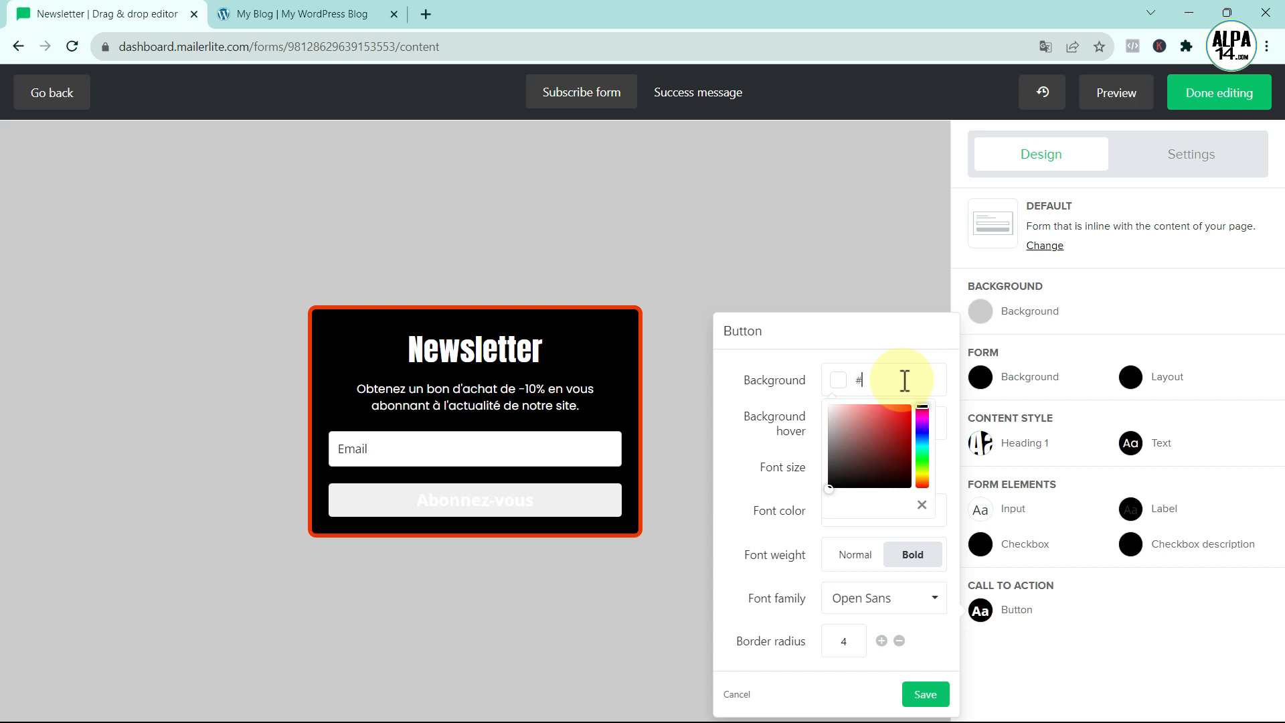
{"action": "type", "text": "EA3900"}
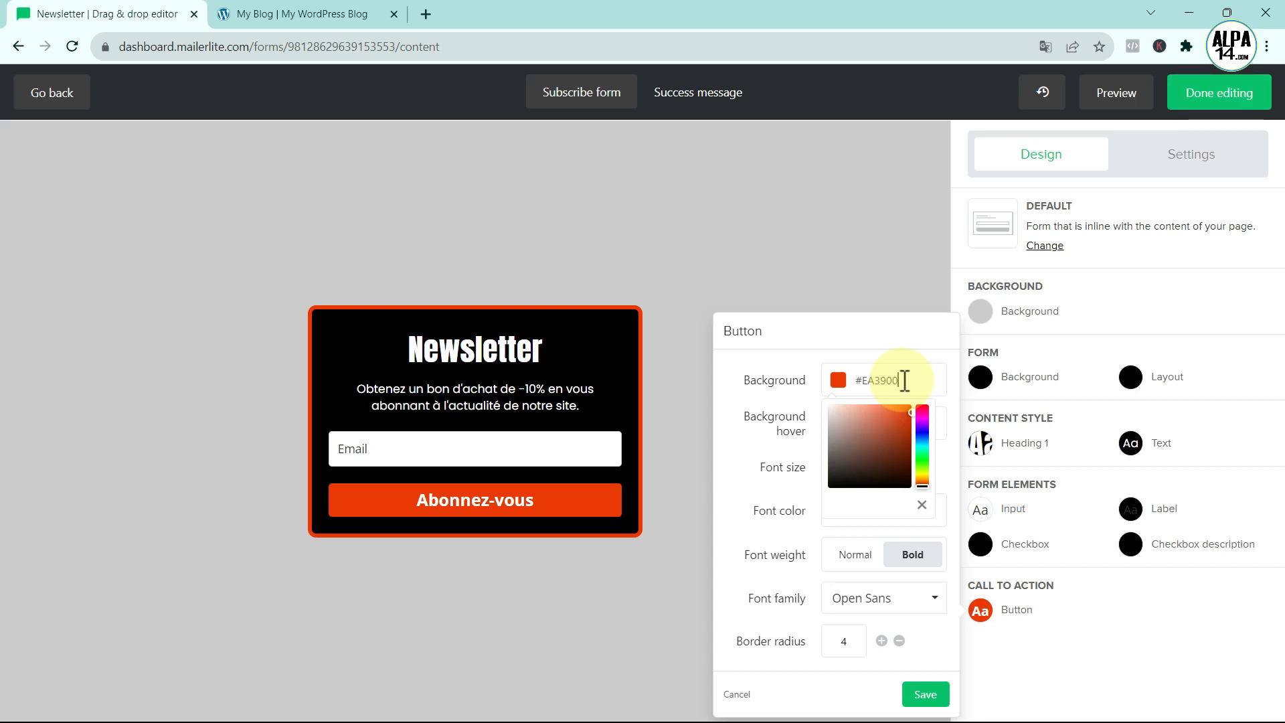
{"action": "left_click", "coordinate": [755, 368]}
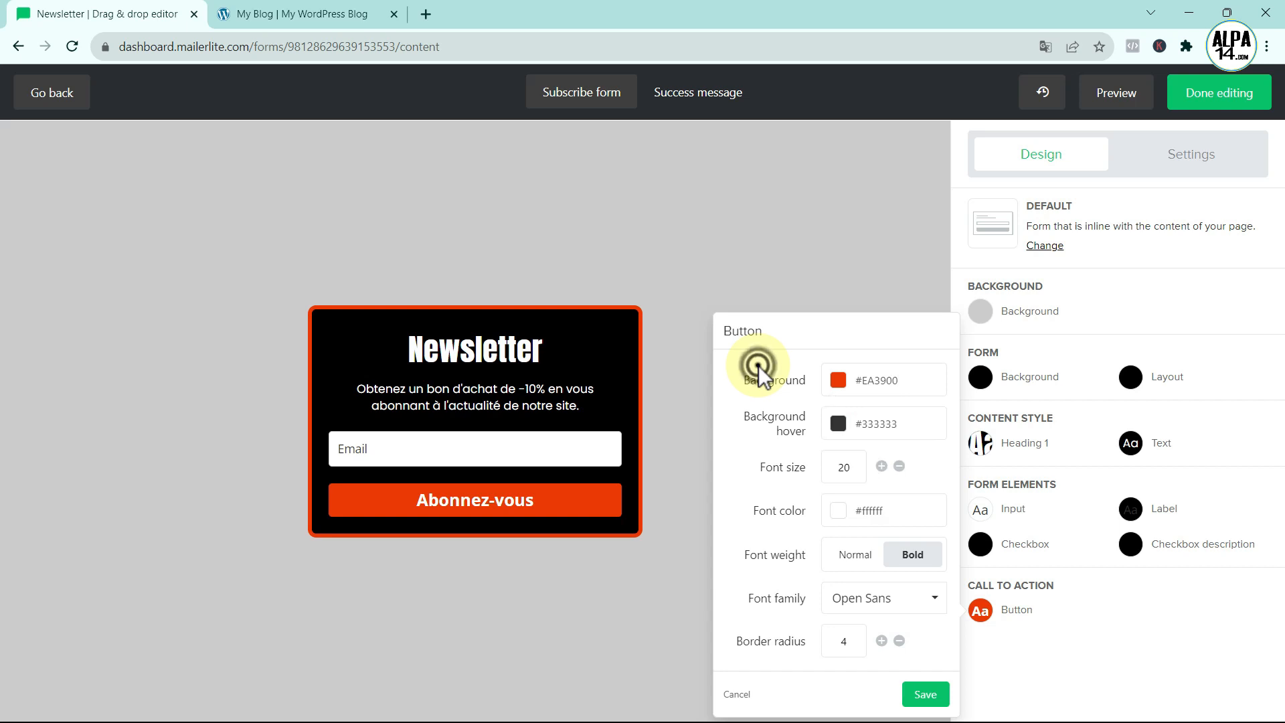
- Give the button a dark red #891b1b hover colour and Poppins text, then save
{"action": "mouse_move", "coordinate": [489, 505]}
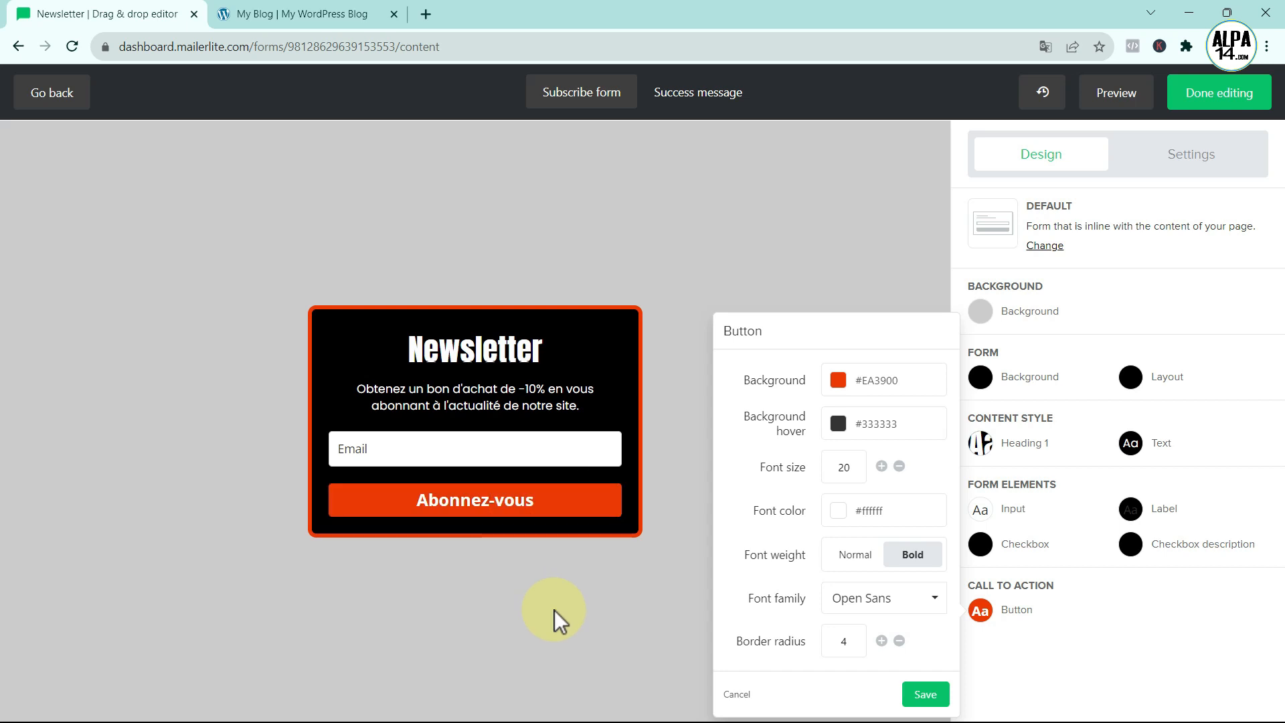
{"action": "left_click", "coordinate": [839, 424]}
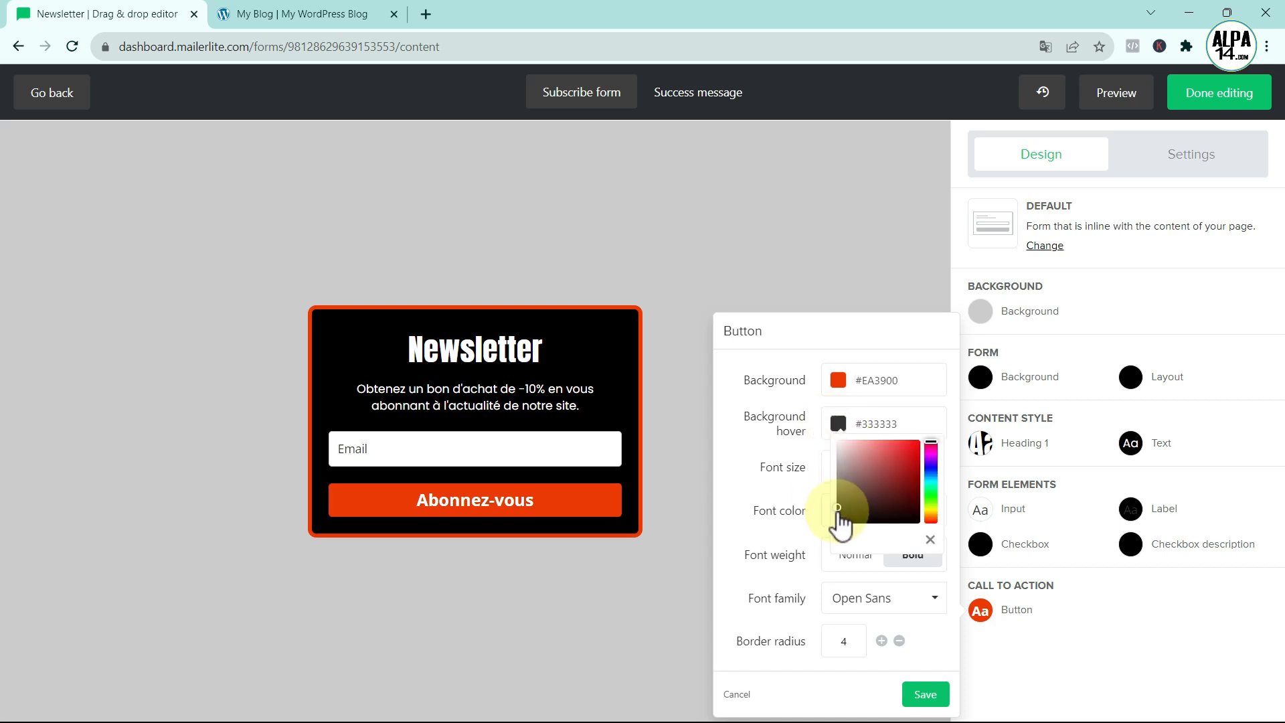
{"action": "left_click_drag", "start_coordinate": [838, 507], "coordinate": [834, 435]}
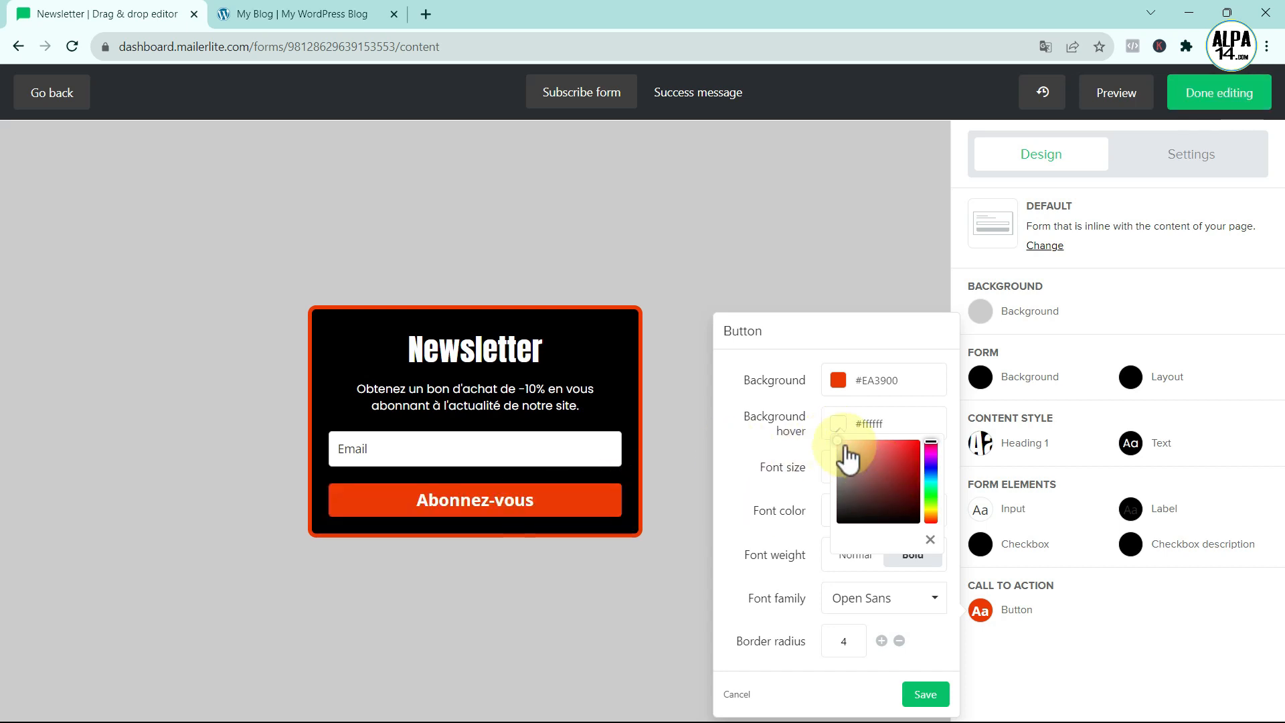
{"action": "mouse_move", "coordinate": [841, 439]}
{"action": "left_mouse_down"}
{"action": "mouse_move", "coordinate": [858, 486]}
{"action": "mouse_move", "coordinate": [914, 458]}
{"action": "mouse_move", "coordinate": [864, 451]}
{"action": "mouse_move", "coordinate": [907, 476]}
{"action": "mouse_move", "coordinate": [908, 500]}
{"action": "mouse_move", "coordinate": [905, 480]}
{"action": "left_mouse_up"}
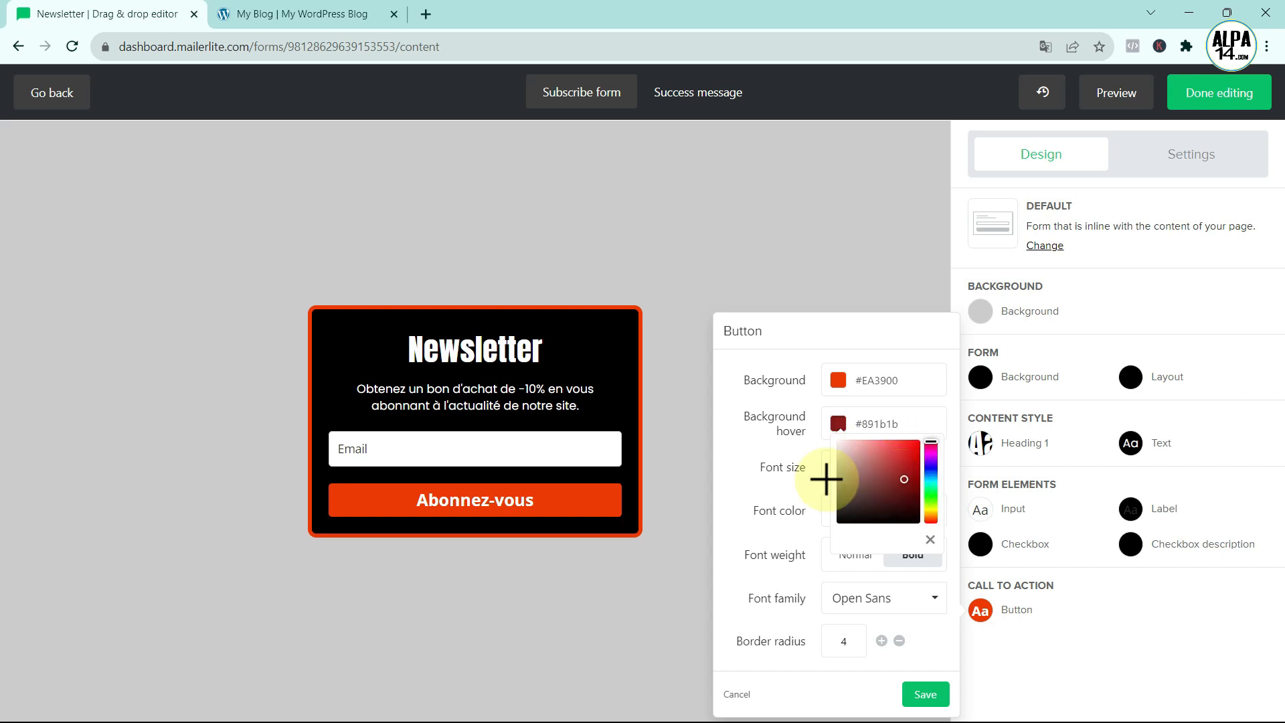
{"action": "left_click", "coordinate": [632, 511]}
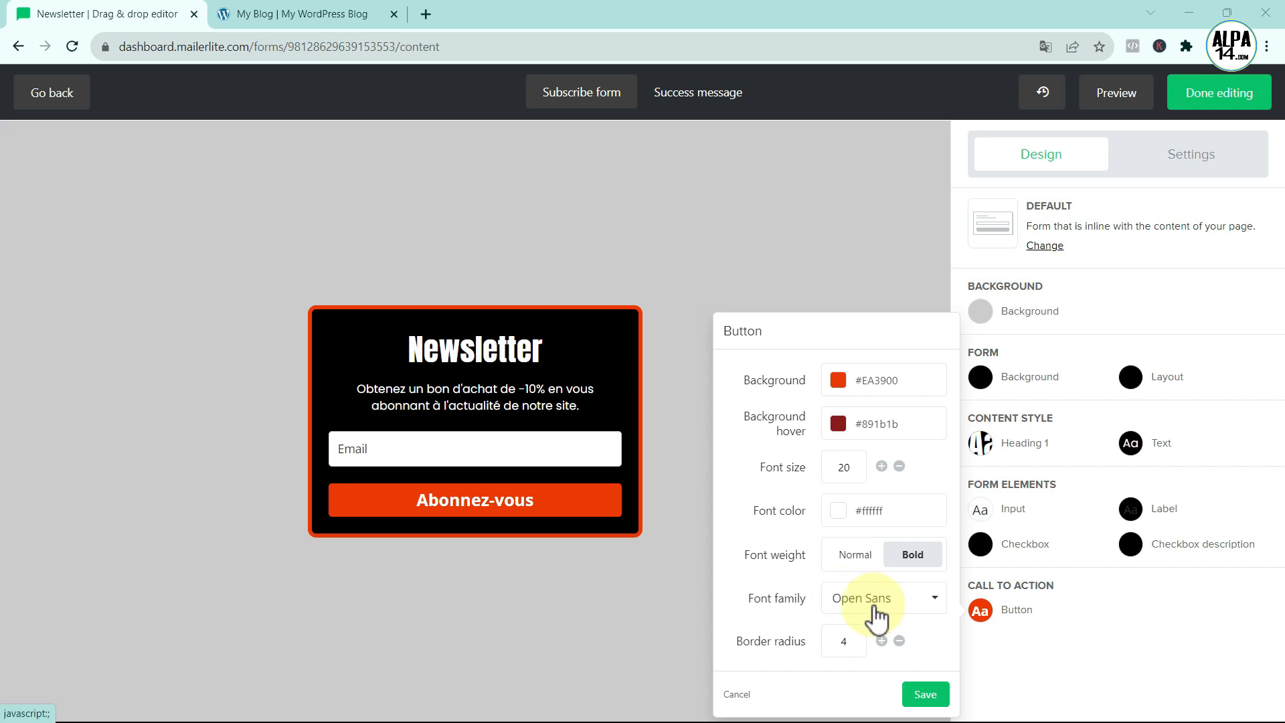
{"action": "left_click", "coordinate": [936, 599]}
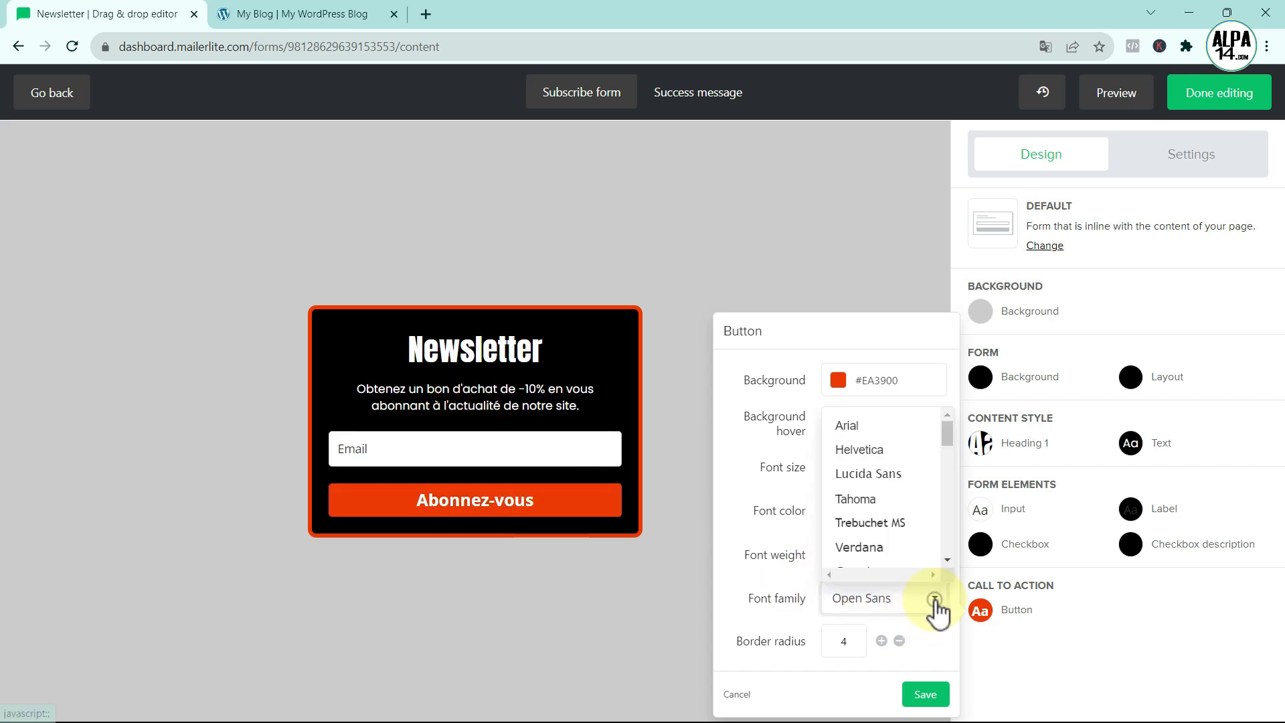
{"action": "left_click_drag", "start_coordinate": [946, 432], "coordinate": [945, 535]}
{"action": "left_click", "coordinate": [859, 482]}
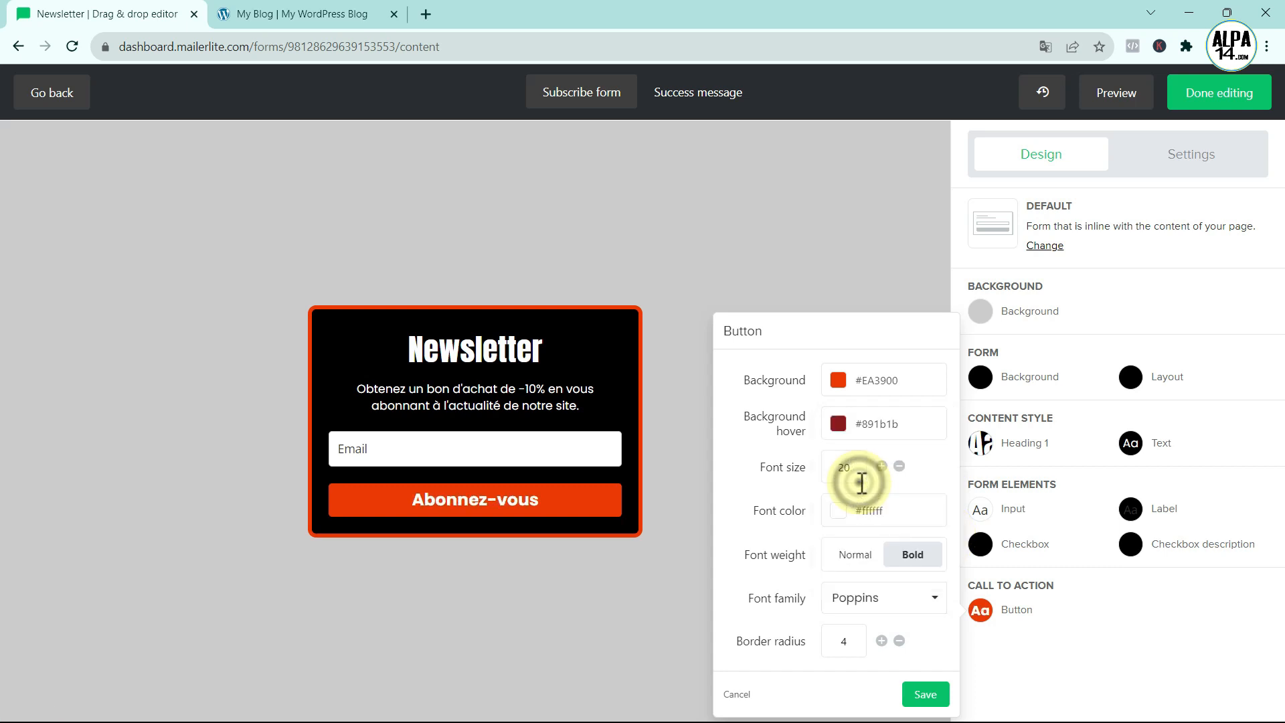
{"action": "left_click", "coordinate": [924, 694]}
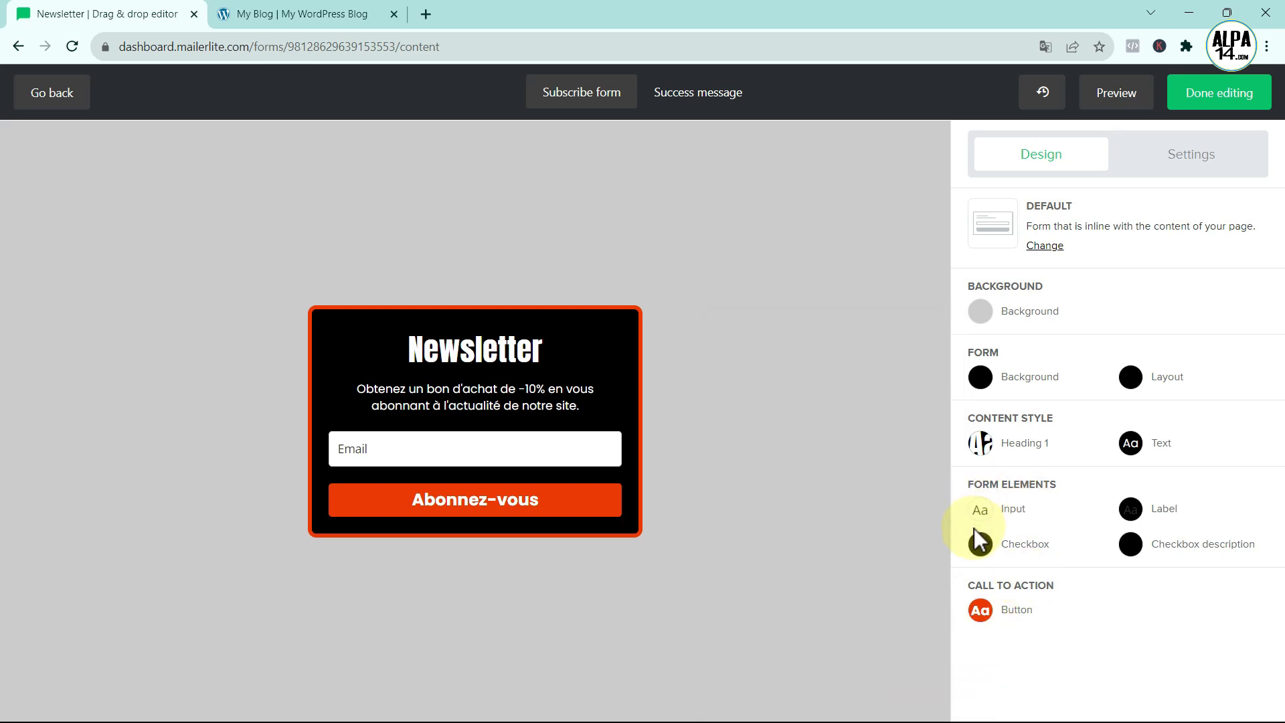
- Set the email input field's font family to Poppins and save
{"action": "left_click", "coordinate": [980, 510]}
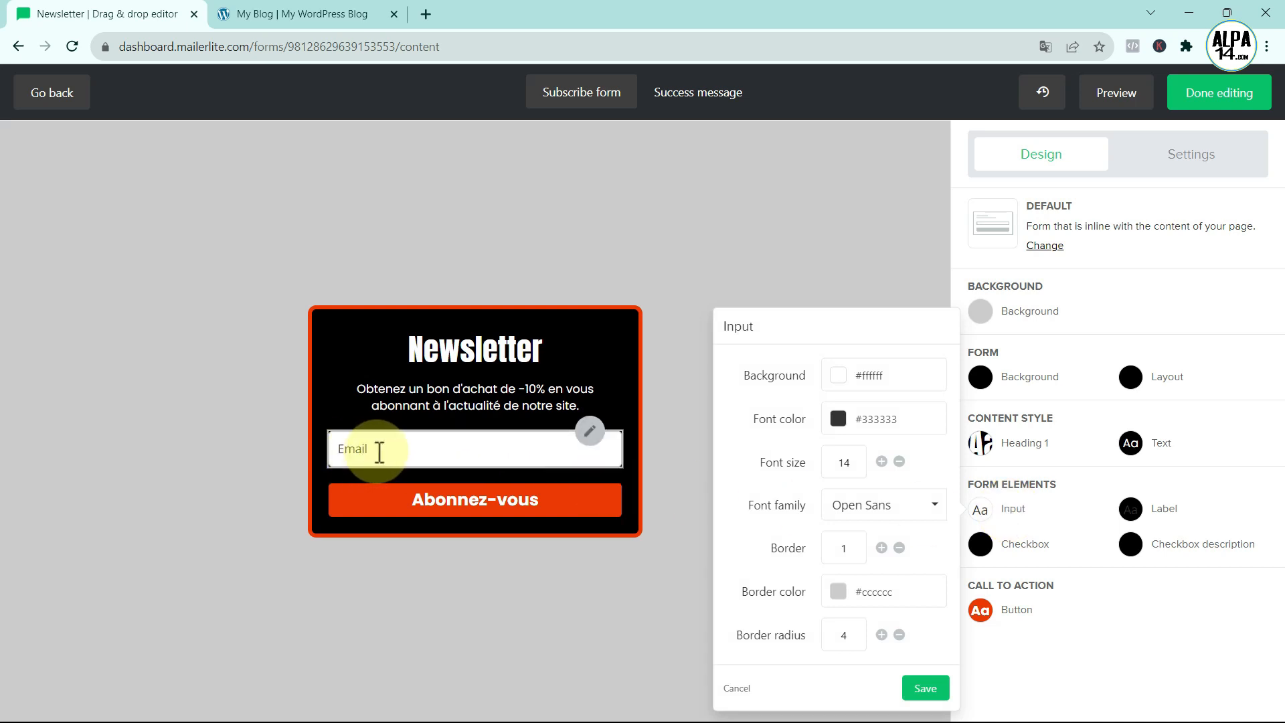
{"action": "left_click", "coordinate": [935, 506]}
{"action": "left_click_drag", "start_coordinate": [948, 553], "coordinate": [949, 649]}
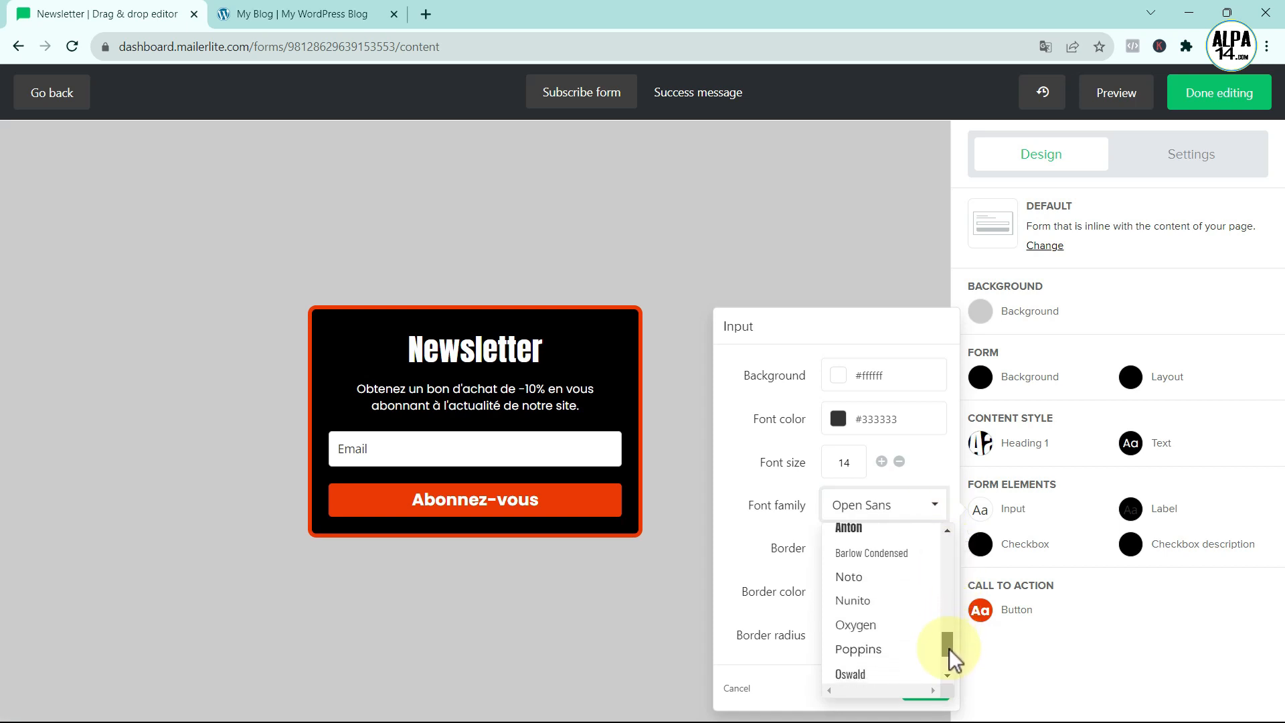
{"action": "left_click", "coordinate": [871, 645]}
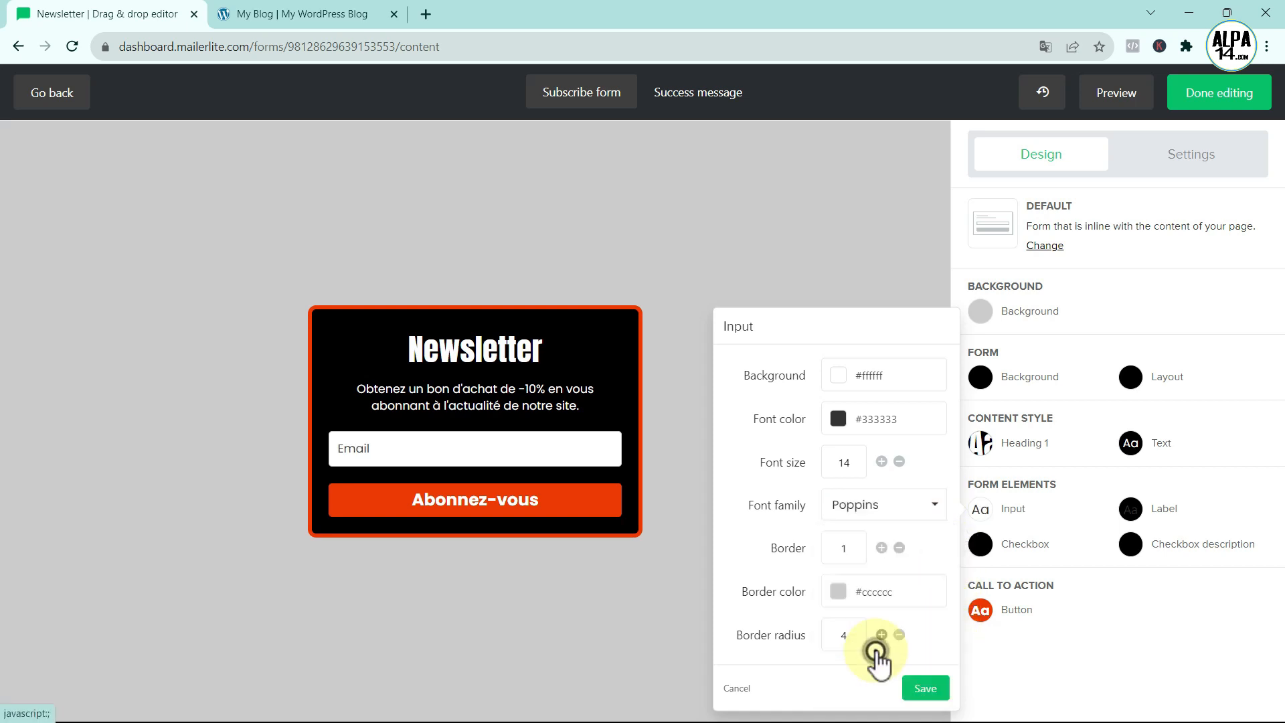
{"action": "left_click", "coordinate": [925, 684]}
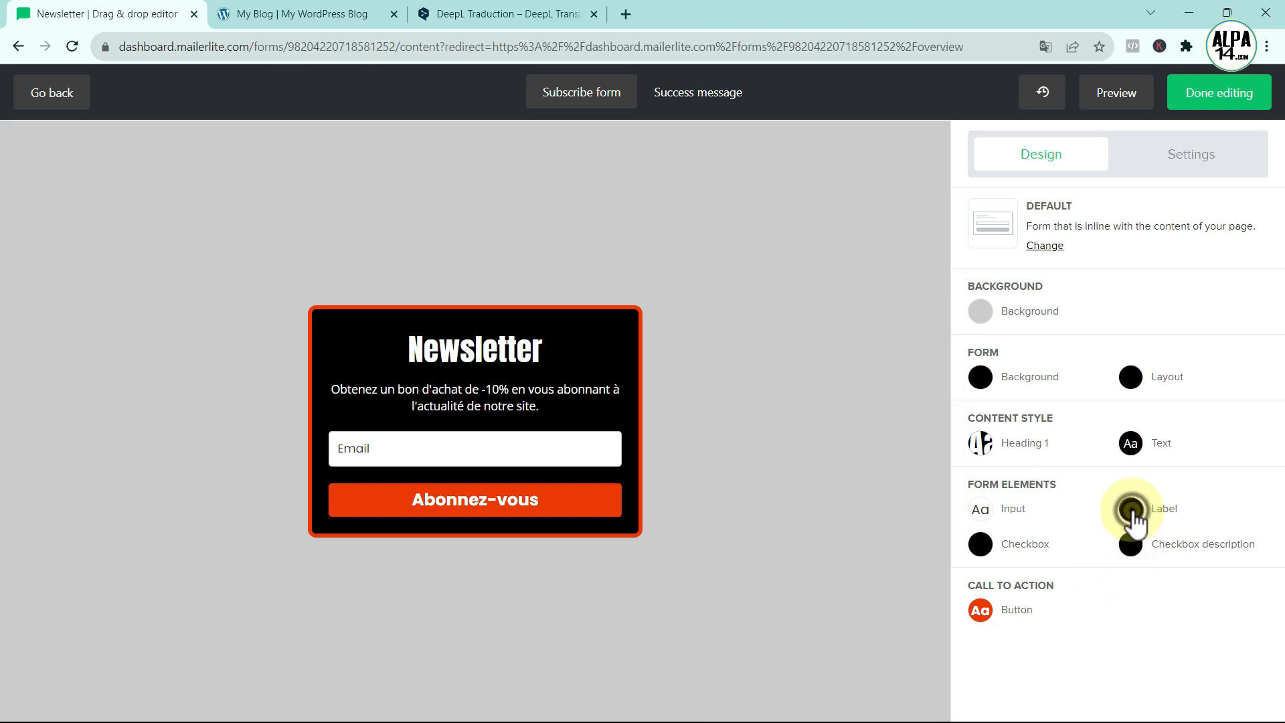
- Give the form field labels the Poppins font and white text colour
{"action": "left_click", "coordinate": [1132, 511]}
{"action": "left_click", "coordinate": [1096, 443]}
{"action": "left_click_drag", "start_coordinate": [1097, 485], "coordinate": [1110, 588]}
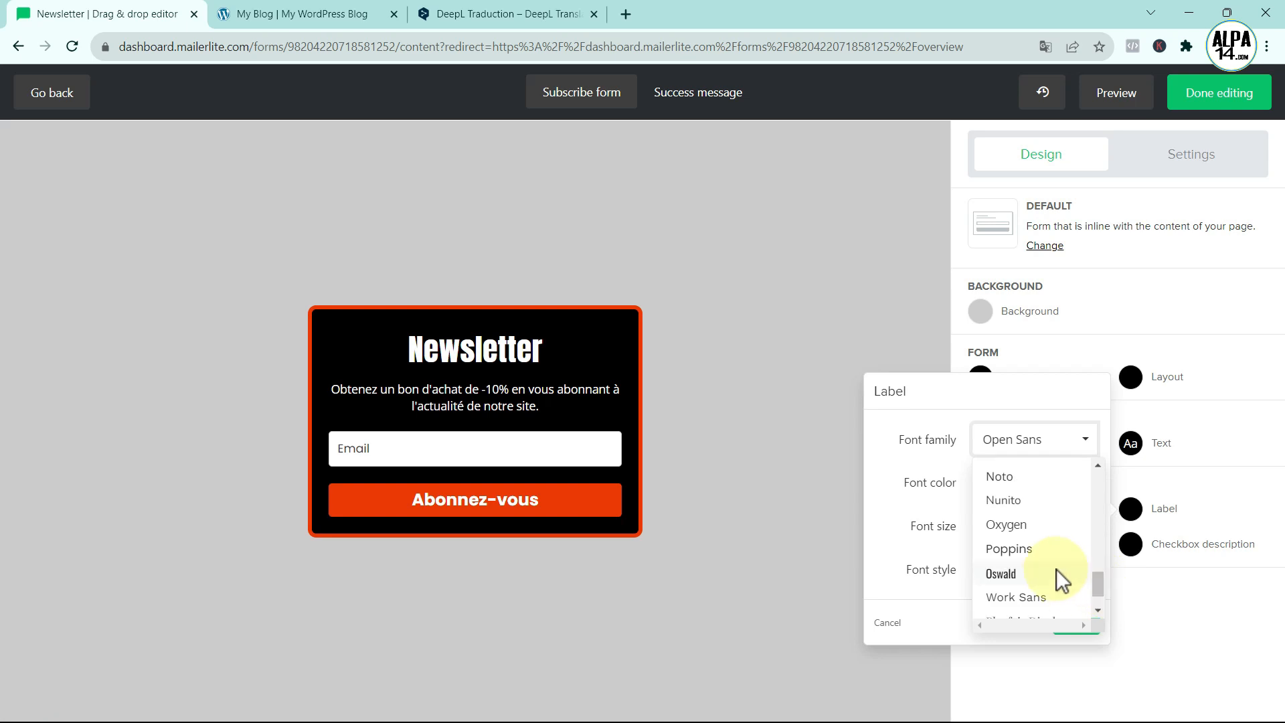
{"action": "left_click", "coordinate": [1041, 551]}
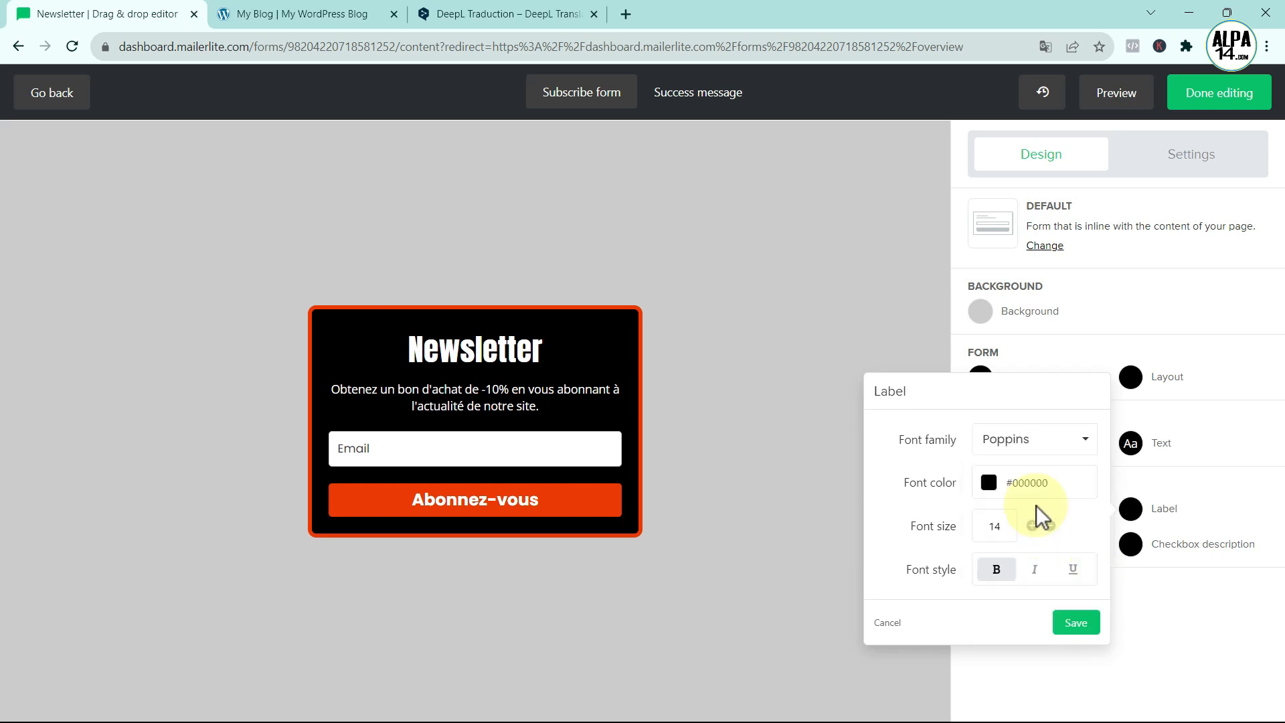
{"action": "left_click", "coordinate": [989, 483]}
{"action": "left_click", "coordinate": [1045, 545]}
- Save the label styling and make the checkbox font colour white #ffffff
{"action": "left_click", "coordinate": [1035, 390]}
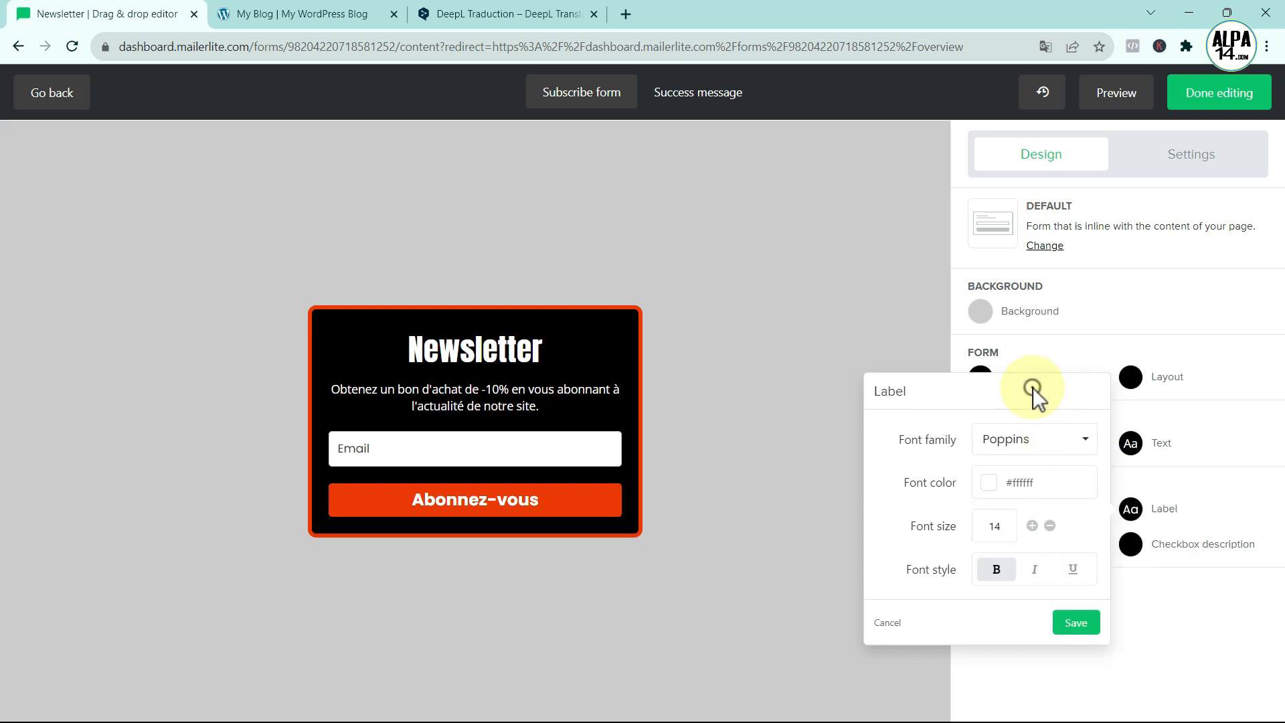
{"action": "left_click", "coordinate": [1076, 617]}
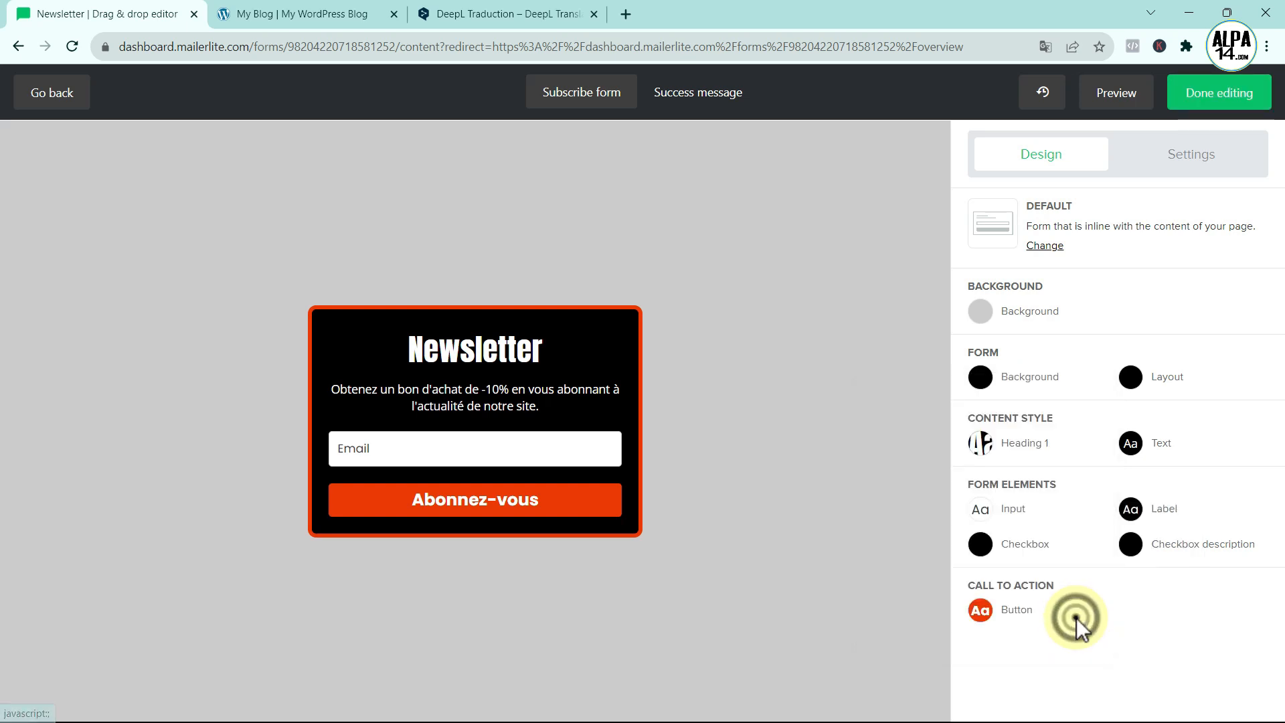
{"action": "left_click", "coordinate": [982, 545]}
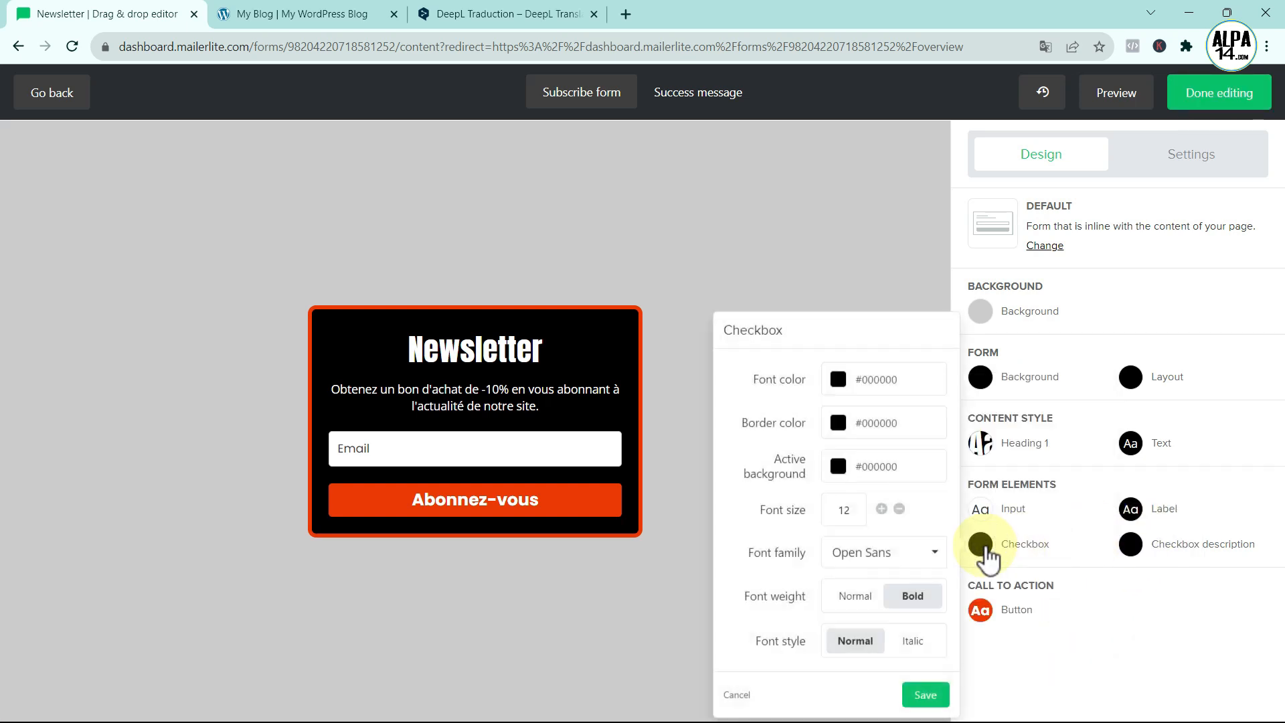
{"action": "left_click", "coordinate": [838, 379]}
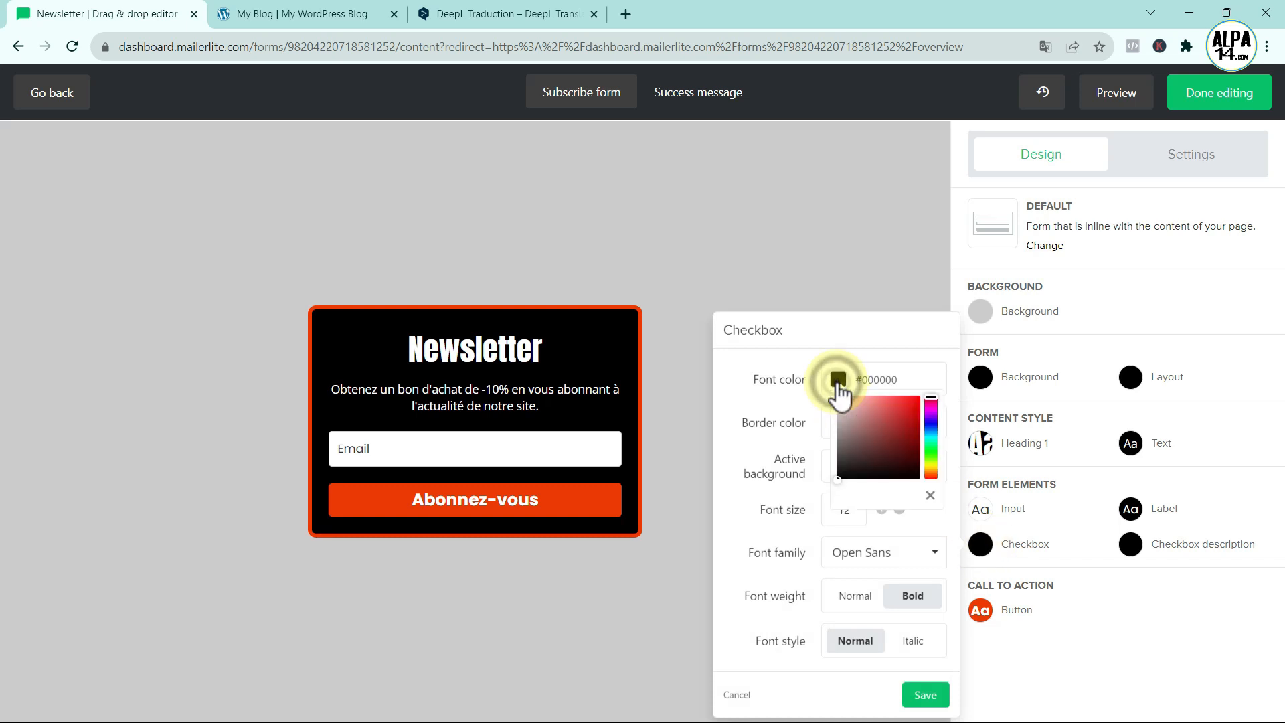
{"action": "left_click_drag", "start_coordinate": [840, 479], "coordinate": [836, 392]}
- Set the checkbox font family to Poppins and save the checkbox style
{"action": "left_click", "coordinate": [980, 545]}
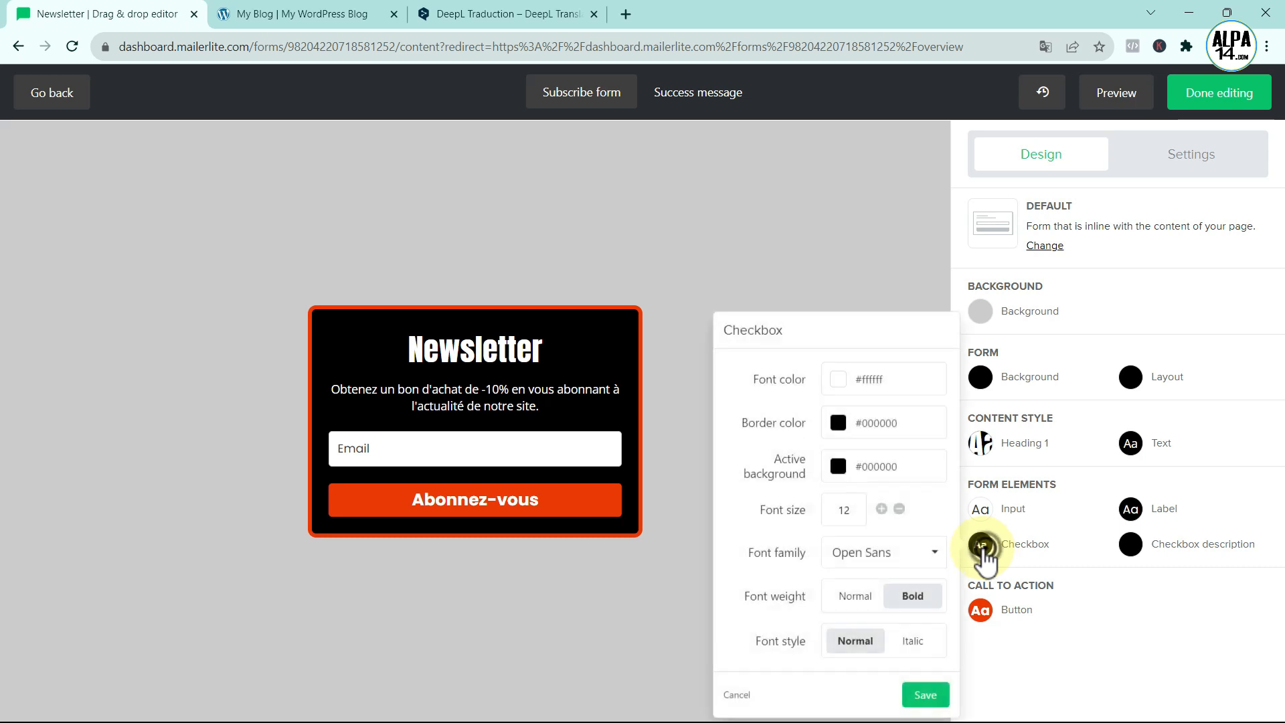
{"action": "left_click", "coordinate": [915, 566]}
{"action": "left_click_drag", "start_coordinate": [950, 392], "coordinate": [948, 487]}
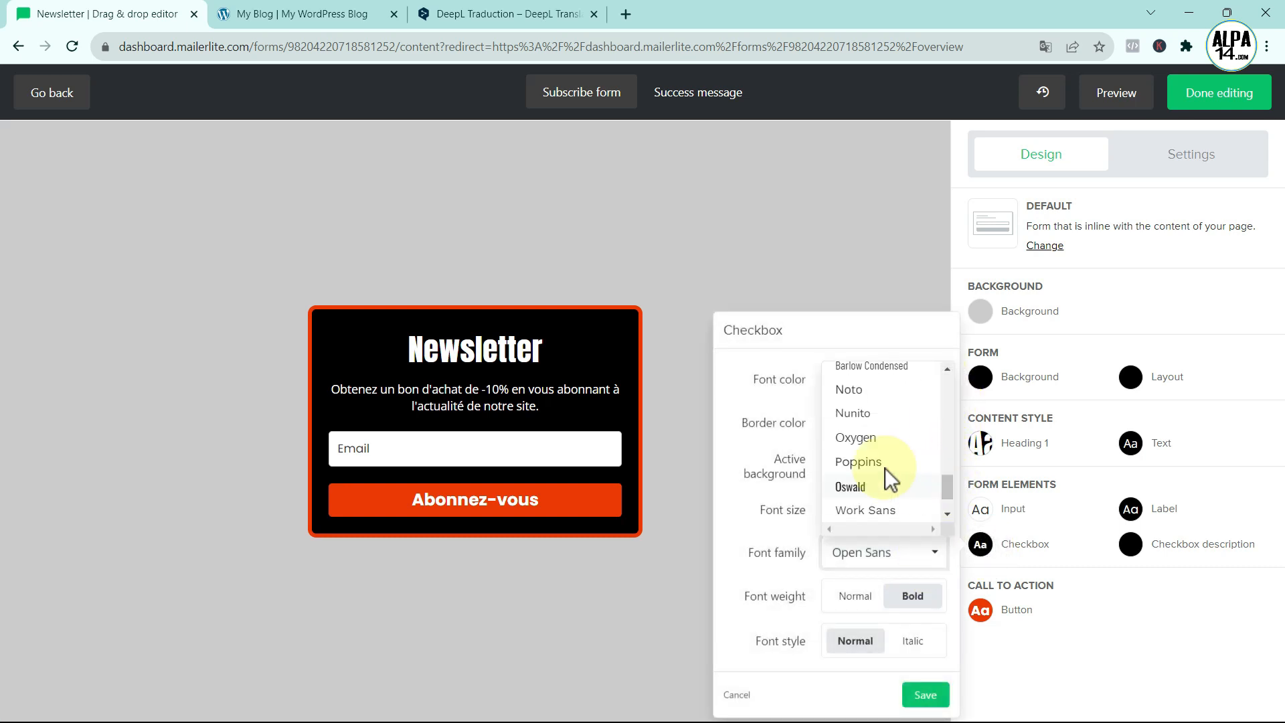
{"action": "left_click", "coordinate": [863, 462]}
{"action": "left_click", "coordinate": [927, 694]}
- Give the checkbox description white #ffffff text in Poppins and save it
{"action": "left_click", "coordinate": [1131, 556]}
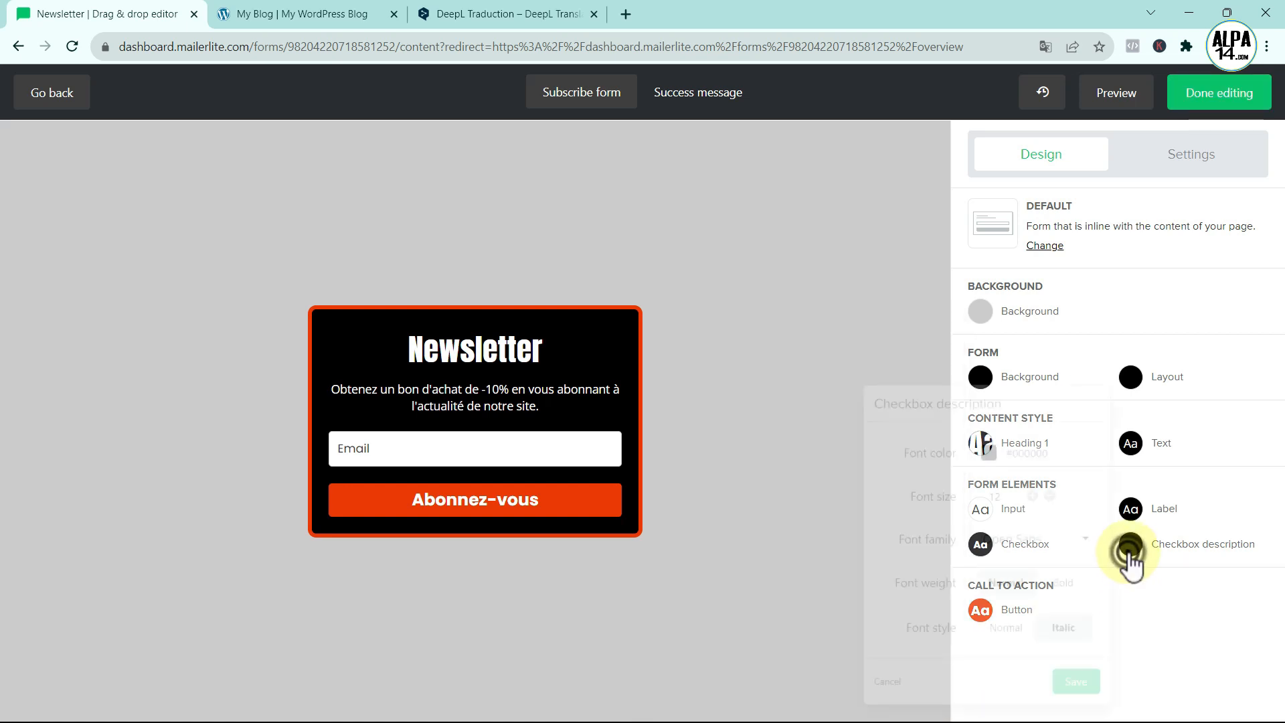
{"action": "left_click", "coordinate": [987, 455]}
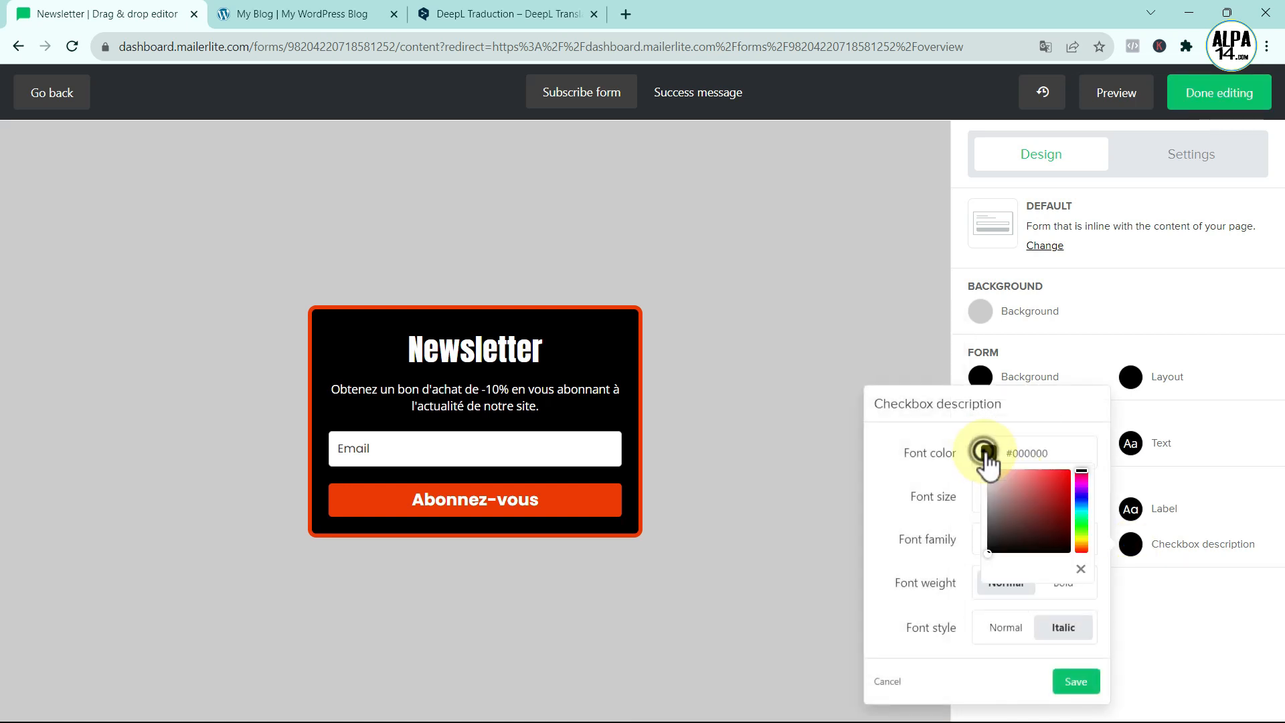
{"action": "left_click_drag", "start_coordinate": [987, 554], "coordinate": [976, 448]}
{"action": "left_click", "coordinate": [1135, 555]}
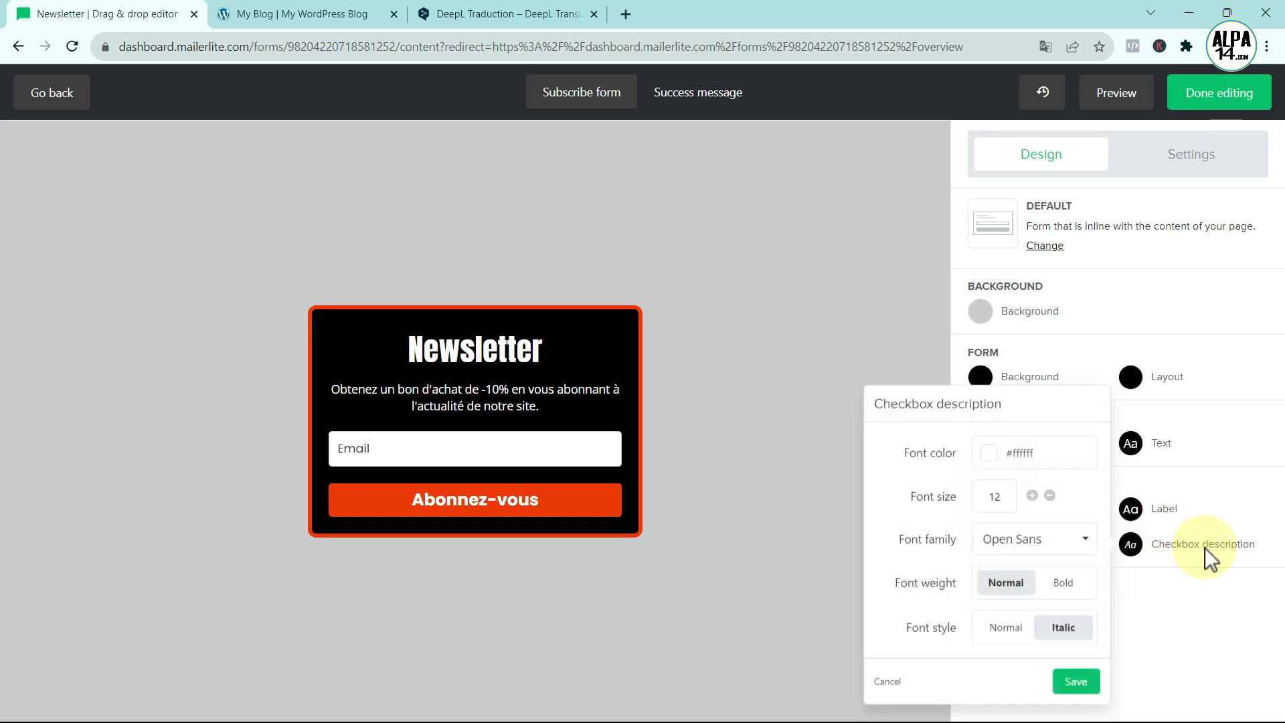
{"action": "left_click", "coordinate": [1083, 541]}
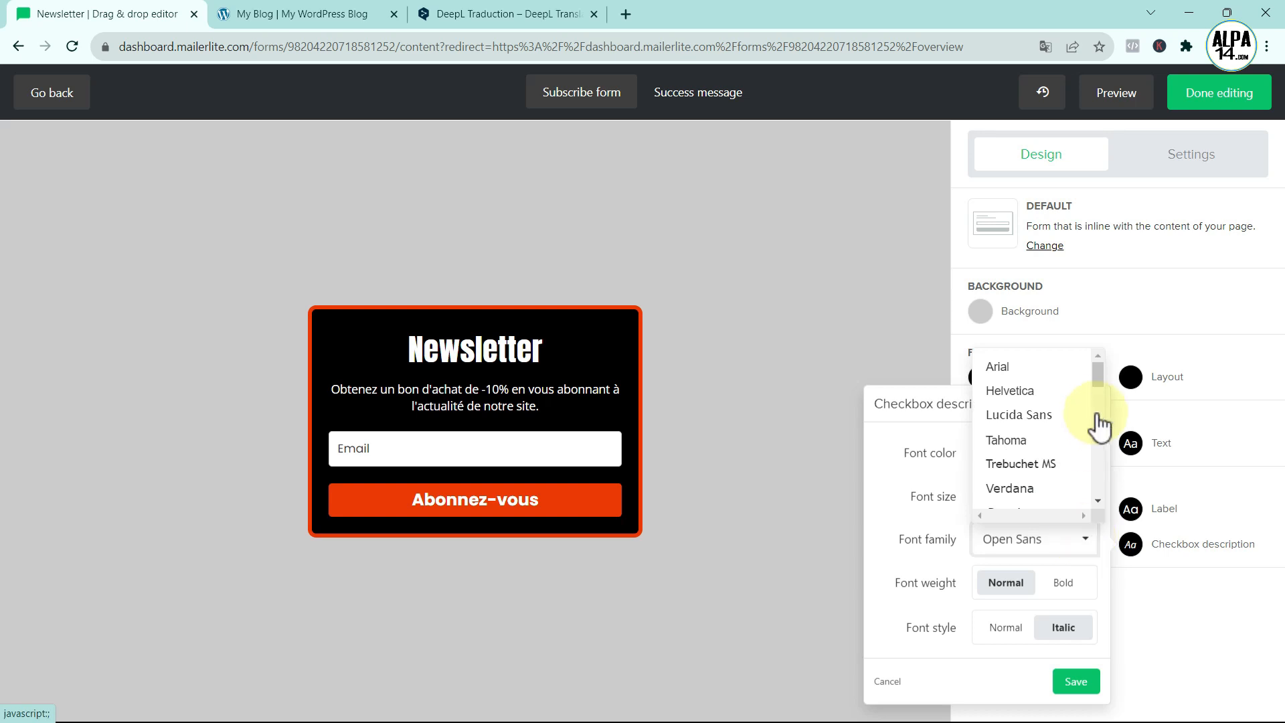
{"action": "left_click_drag", "start_coordinate": [1101, 389], "coordinate": [1055, 471]}
{"action": "left_click", "coordinate": [1054, 470]}
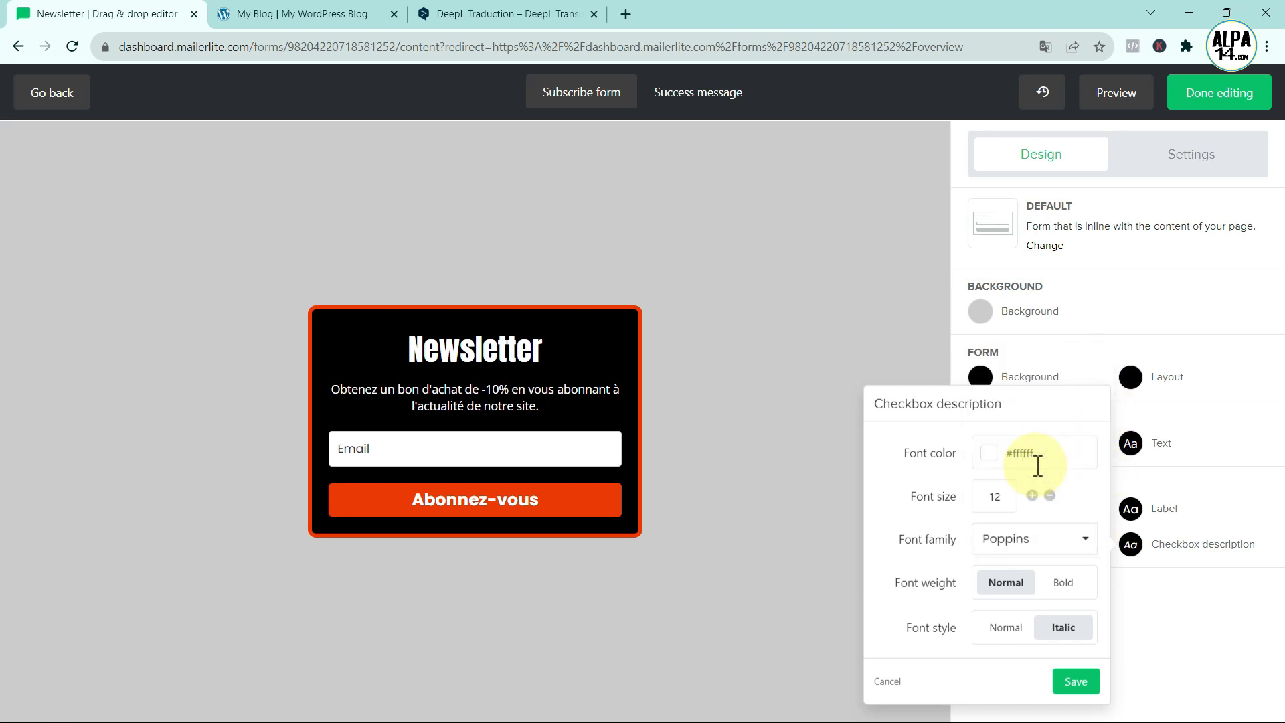
{"action": "left_click", "coordinate": [1076, 682]}
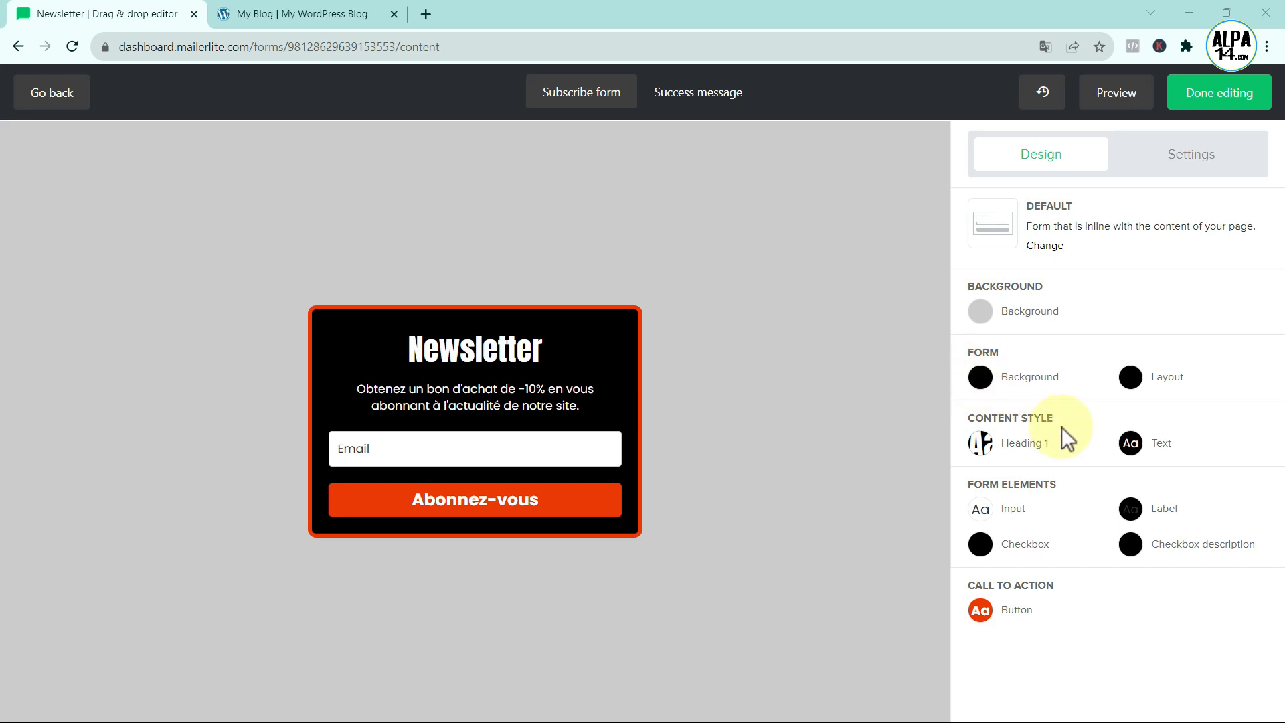
- Change the form layout width to 350 and save
{"action": "left_click", "coordinate": [1131, 377]}
{"action": "double_click", "coordinate": [996, 309]}
{"action": "key", "text": "BackSpace"}
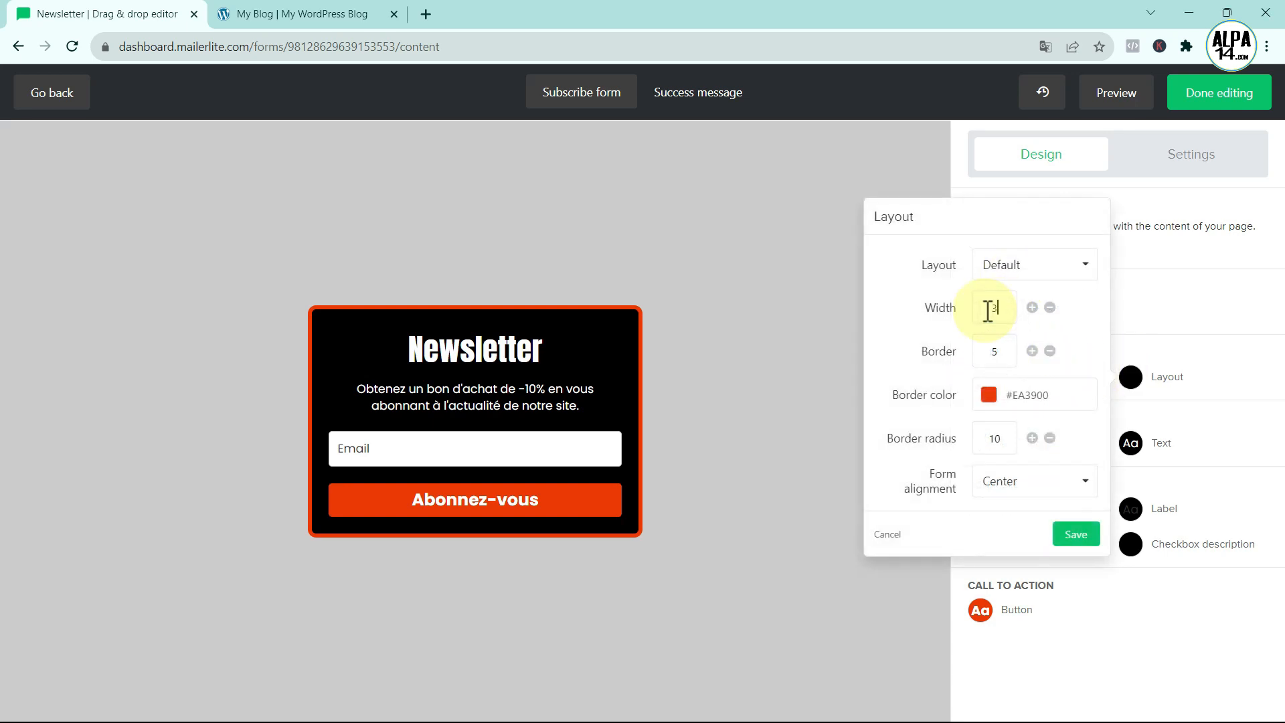
{"action": "left_click", "coordinate": [1077, 534]}
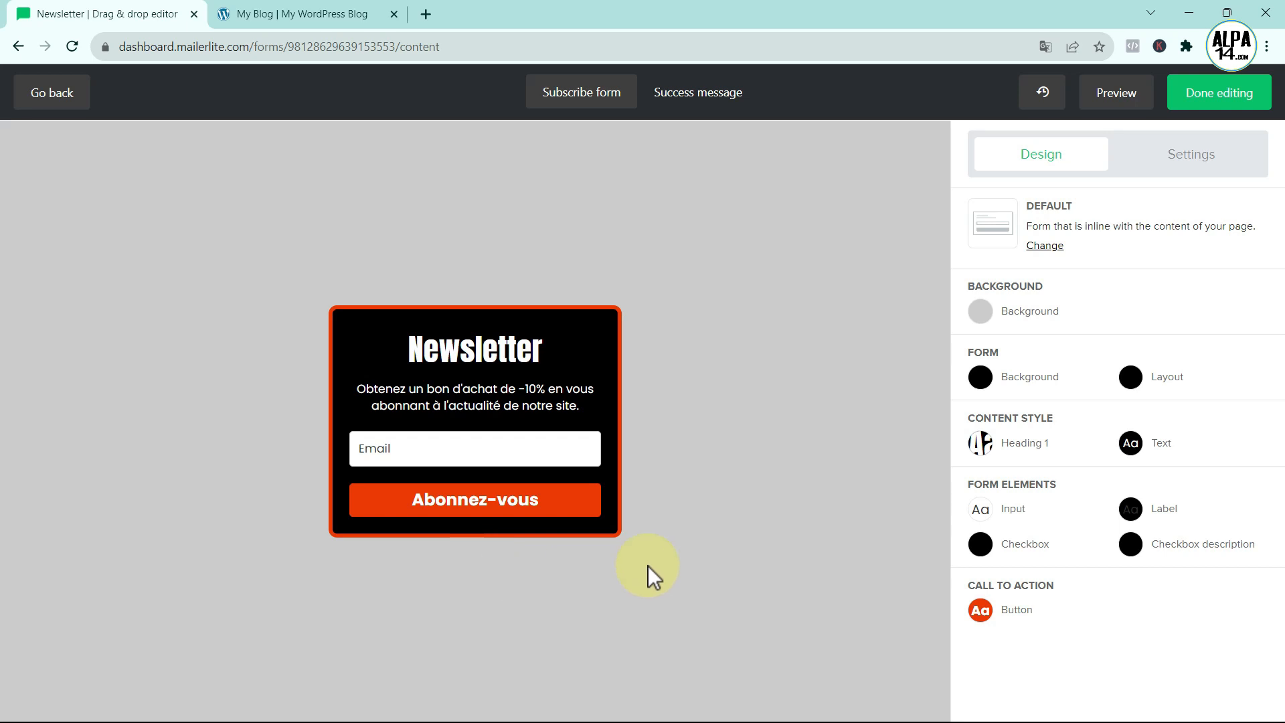
- Replace the success message heading 'Thank you!' with 'Merci !'
{"action": "left_click", "coordinate": [680, 89]}
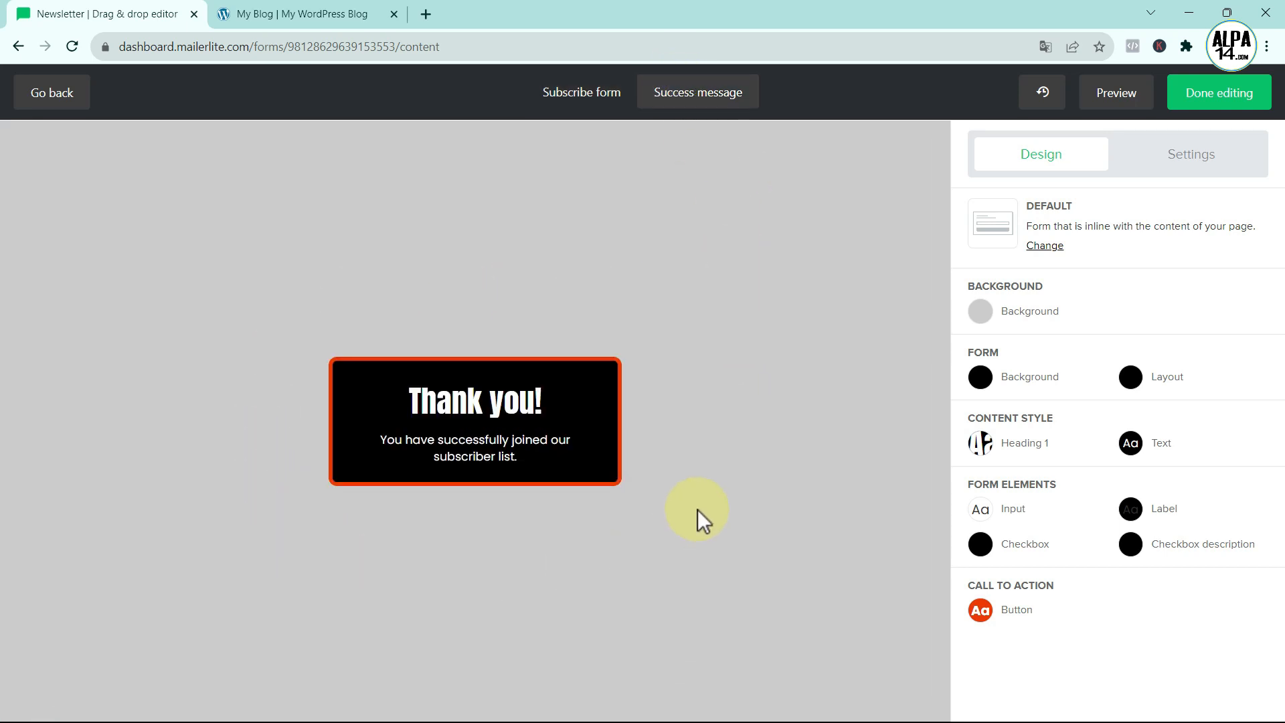
{"action": "mouse_move", "coordinate": [570, 411]}
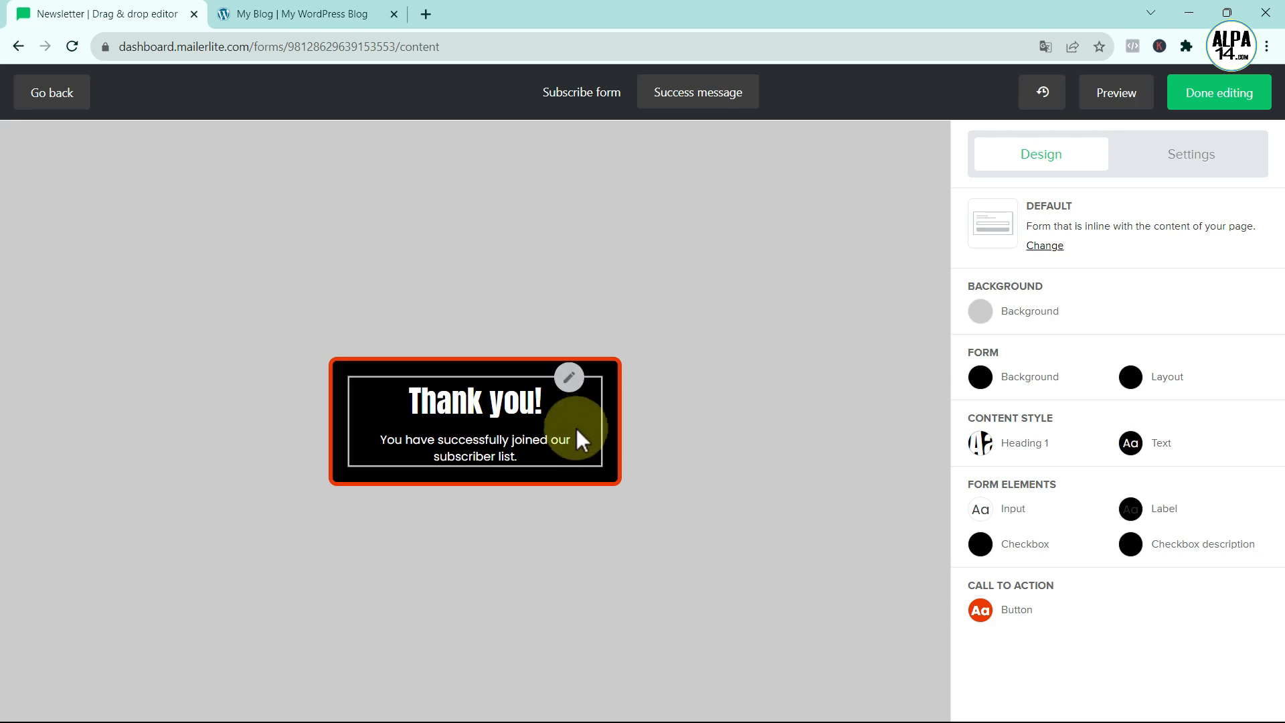
{"action": "left_click", "coordinate": [570, 378]}
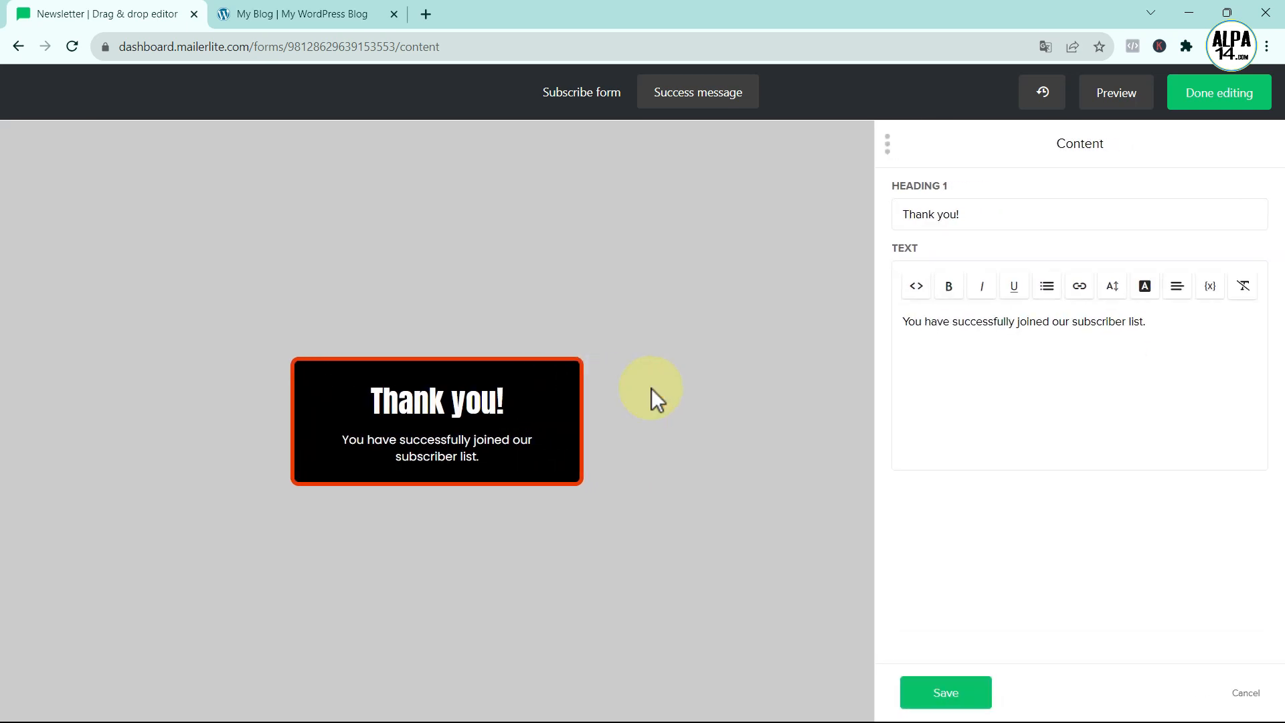
{"action": "left_click_drag", "start_coordinate": [968, 219], "coordinate": [850, 223]}
{"action": "key", "text": "BackSpace"}
{"action": "type", "text": "Merci !"}
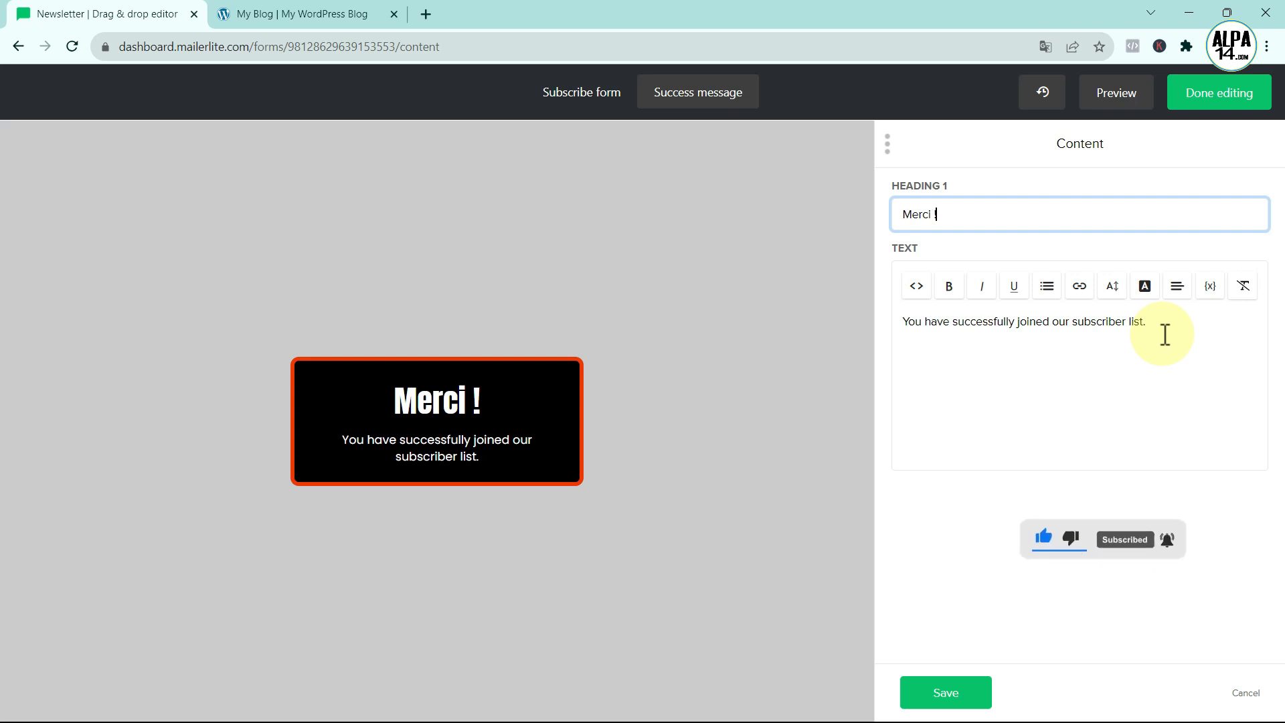
- Change the body under 'Merci !' to 'Vous avez joint avec succès notre liste d'abonnés.' and save
{"action": "left_click_drag", "start_coordinate": [1166, 322], "coordinate": [852, 329]}
{"action": "key", "text": "BackSpace"}
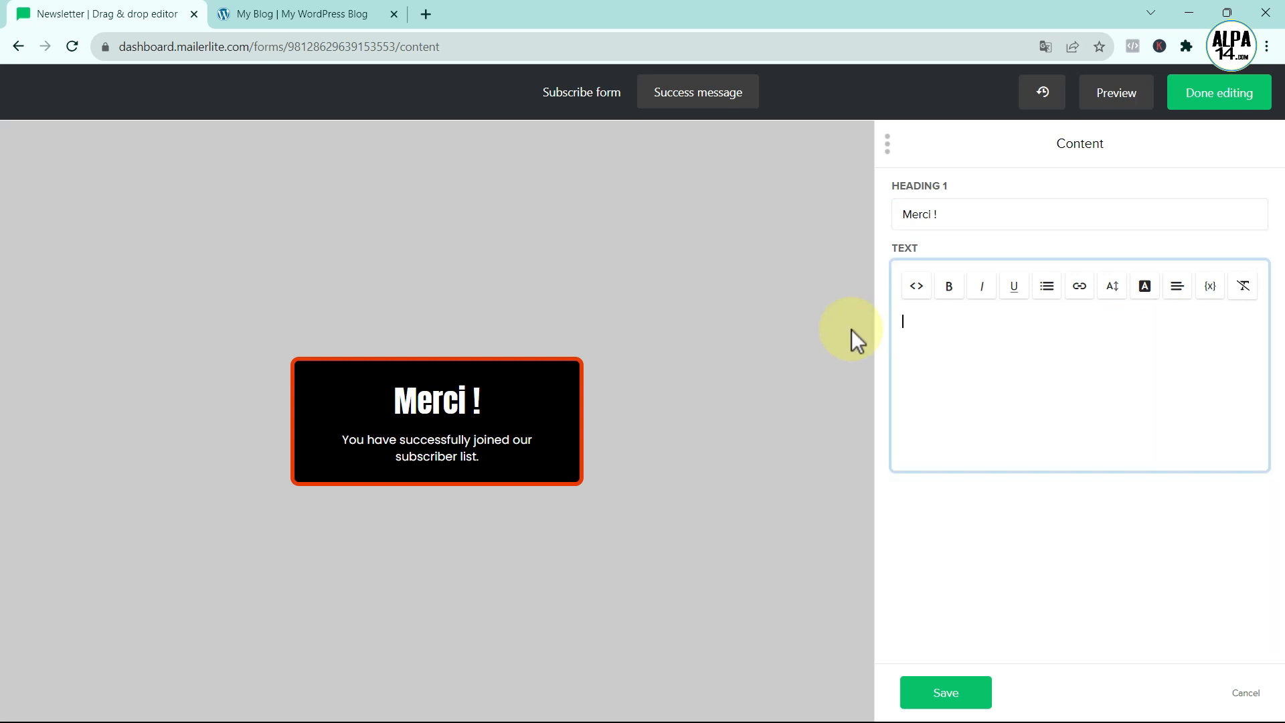
{"action": "type", "text": "Vous a"}
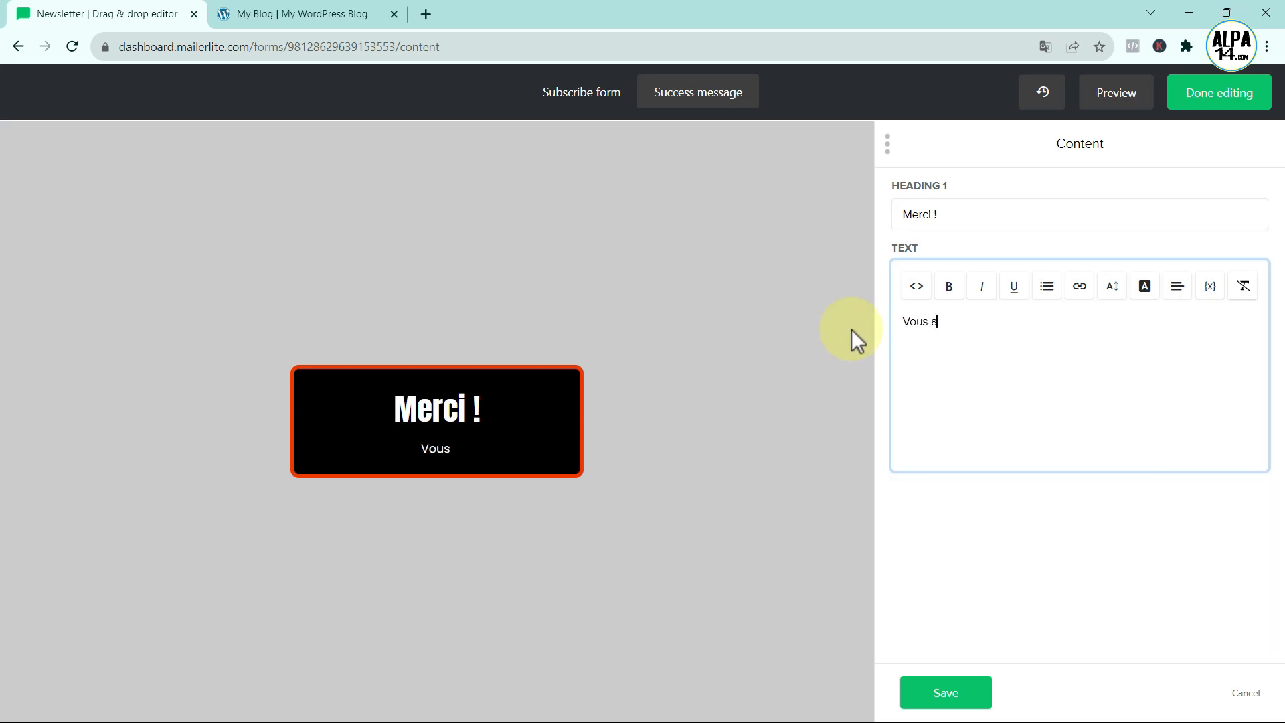
{"action": "type", "text": "vez joint av"}
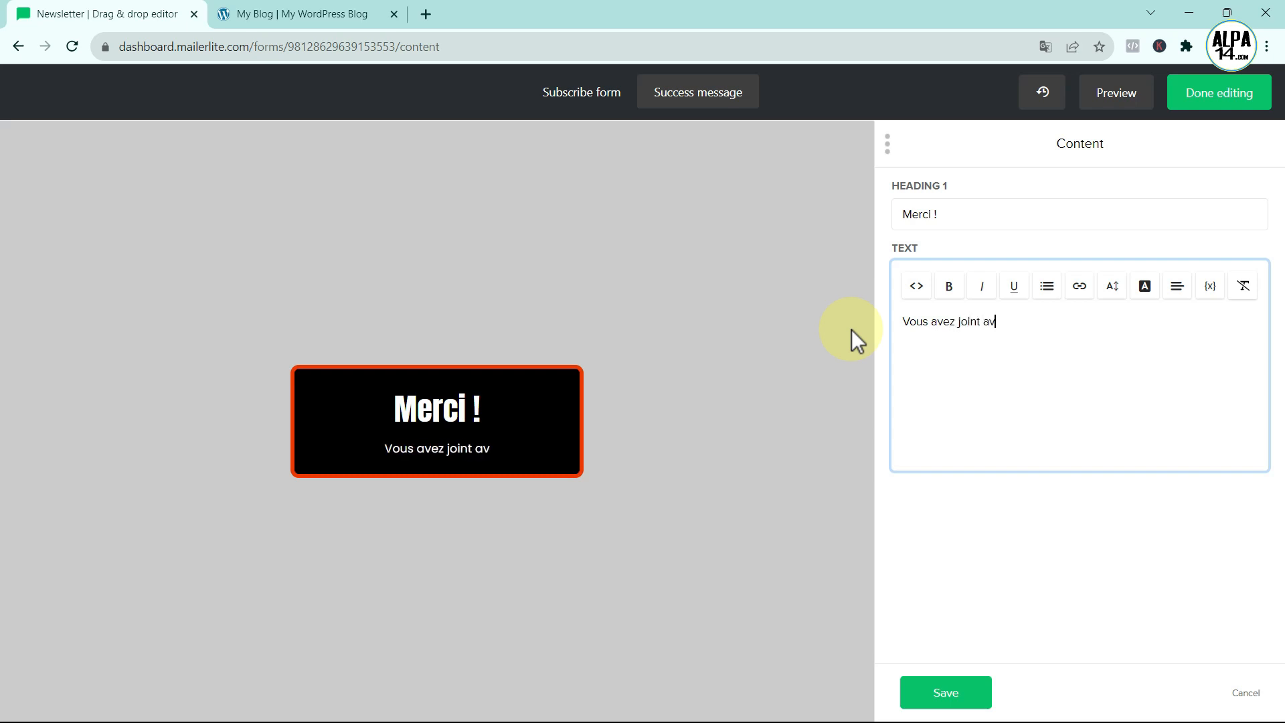
{"action": "type", "text": "ec succ"}
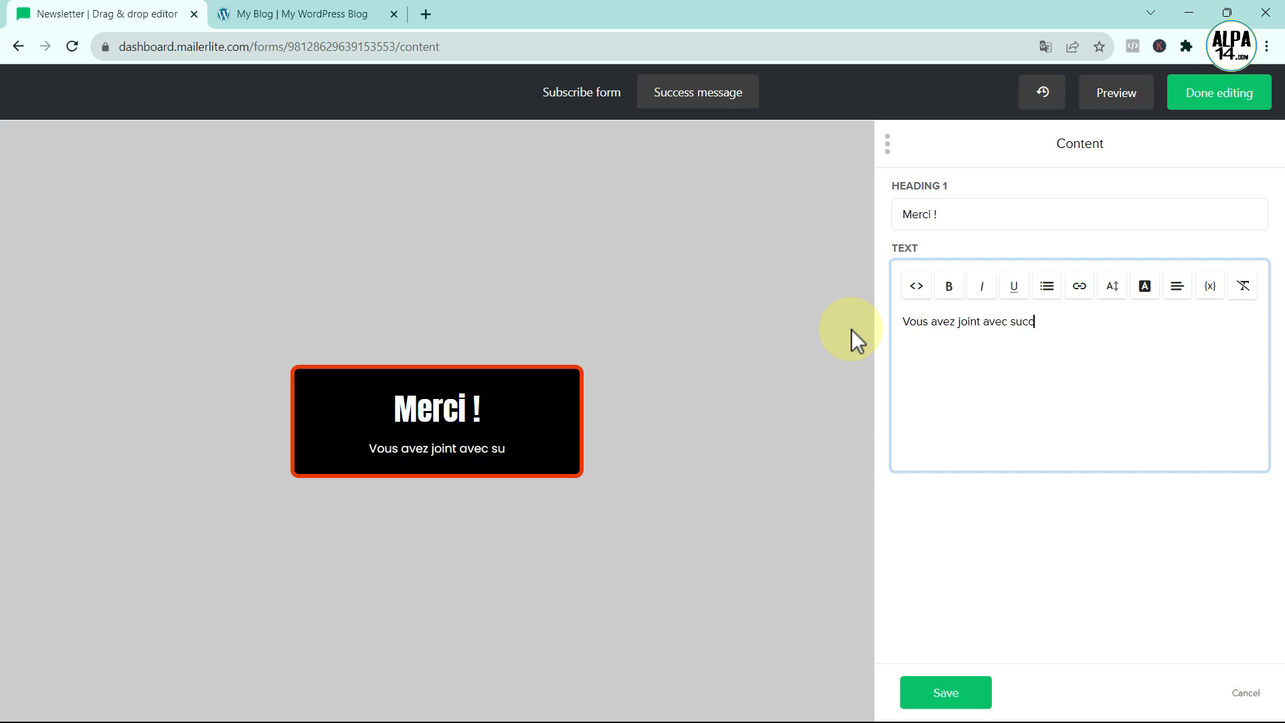
{"action": "type", "text": "ès notre"}
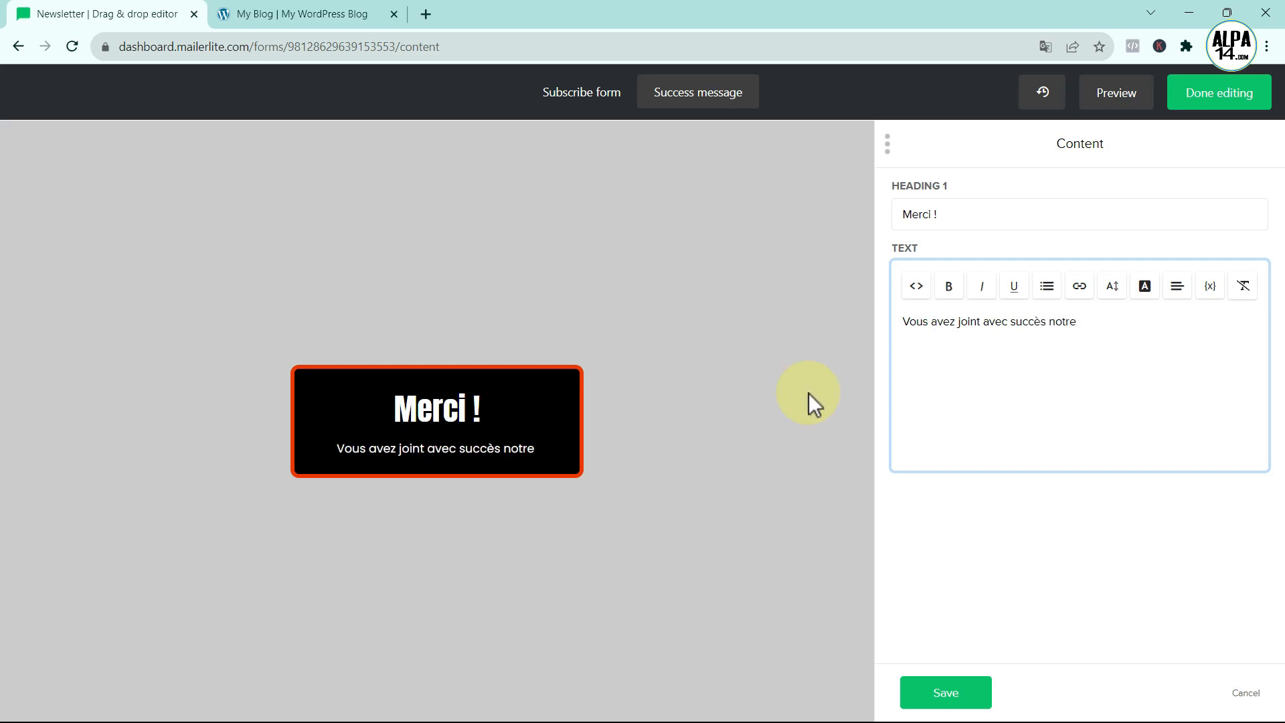
{"action": "type", "text": " liste d'a"}
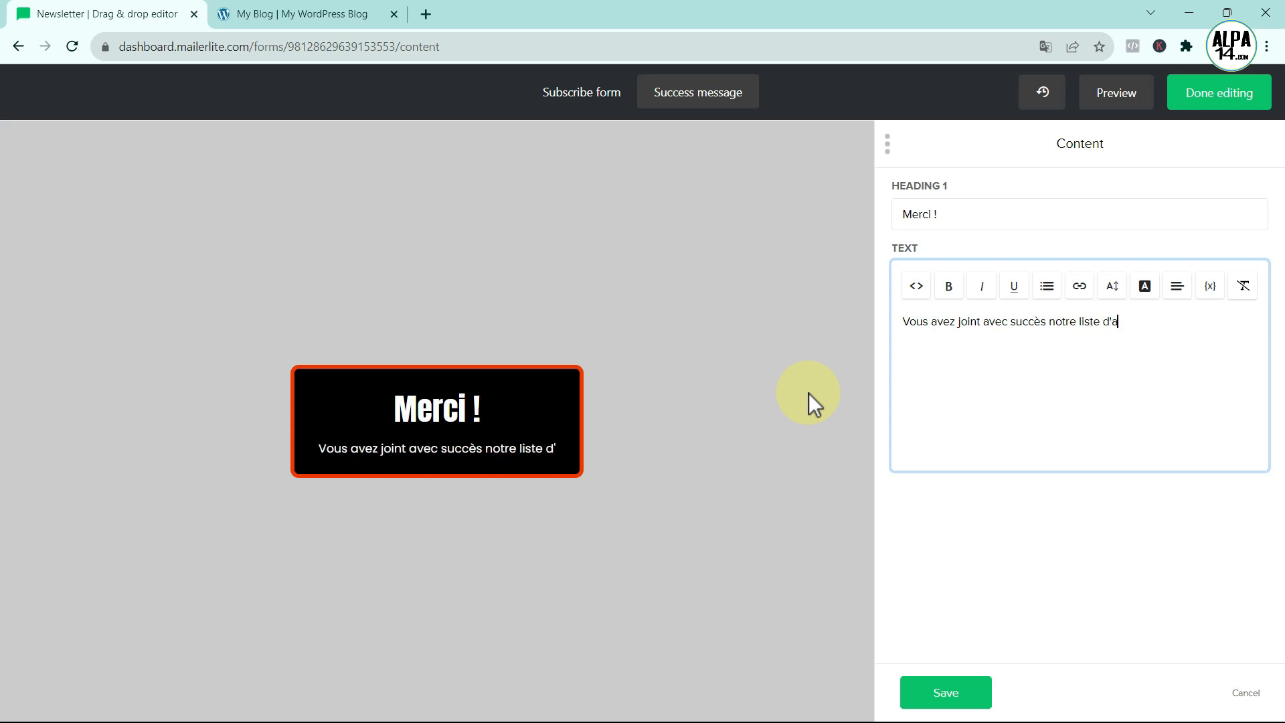
{"action": "type", "text": "bonnés."}
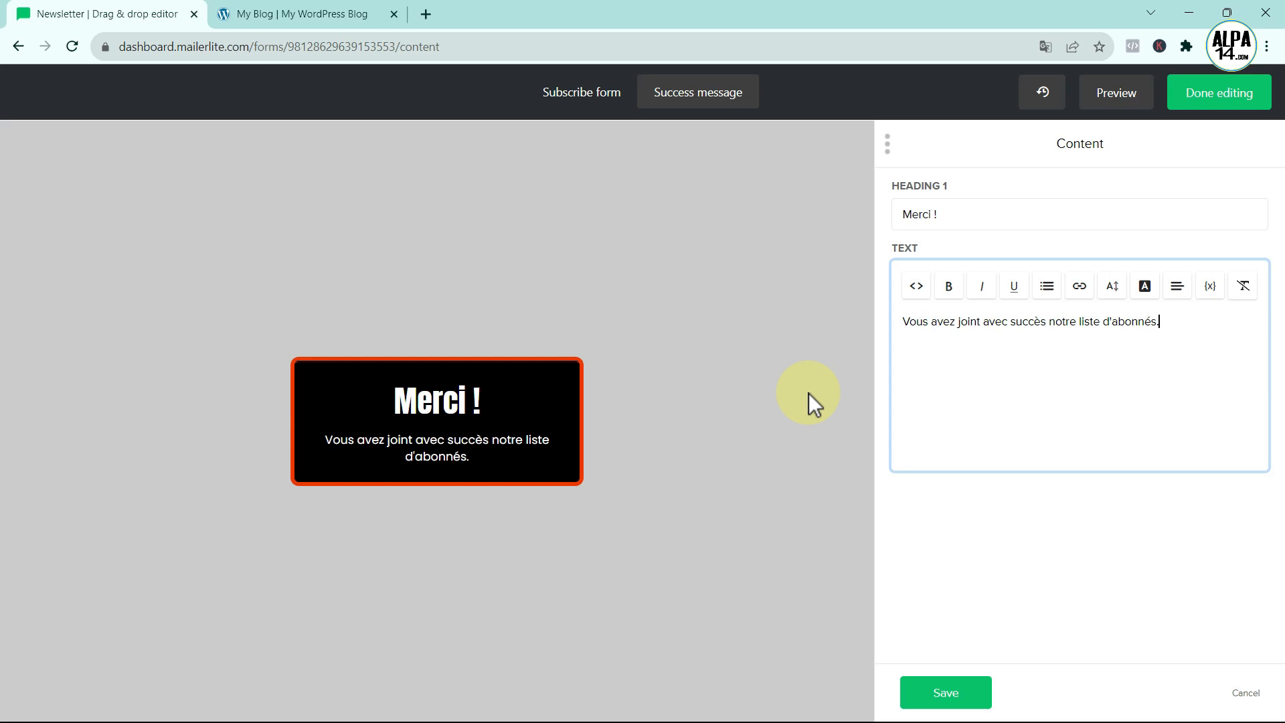
{"action": "left_click", "coordinate": [947, 695]}
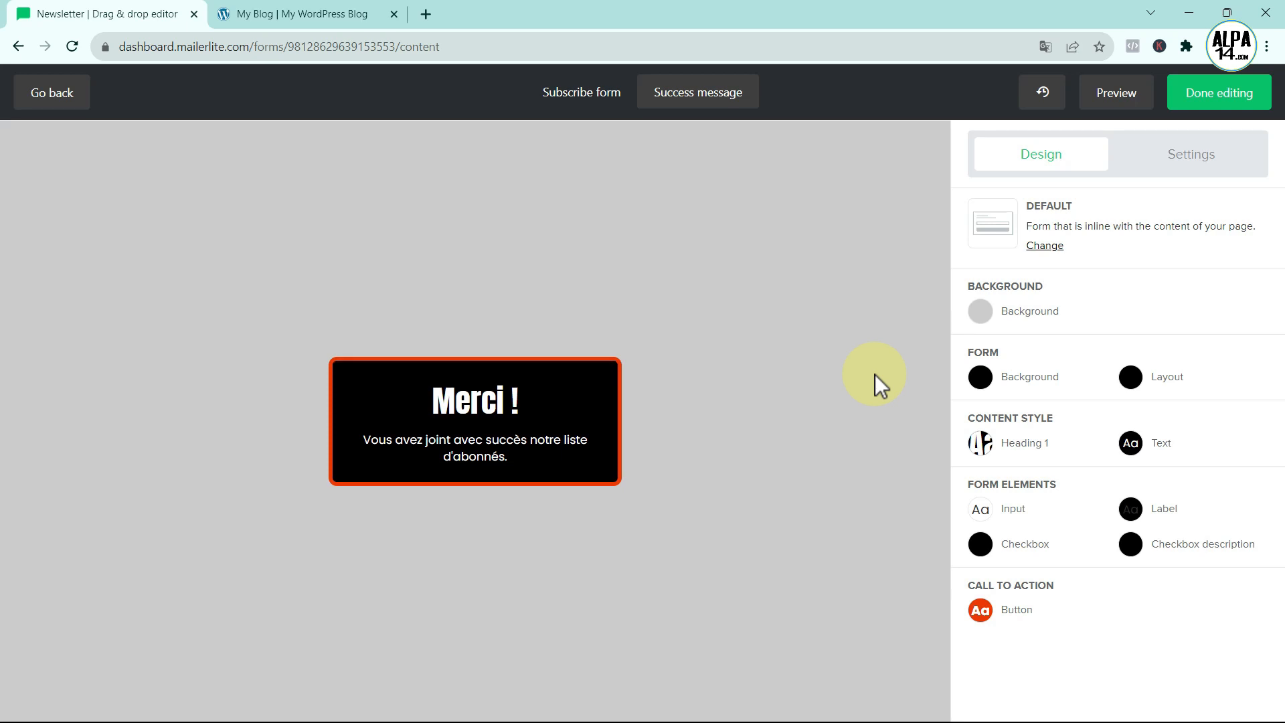
- Enable the Privacy policy setting so a privacy statement appears above Abonnez-vous
{"action": "left_click", "coordinate": [1185, 157]}
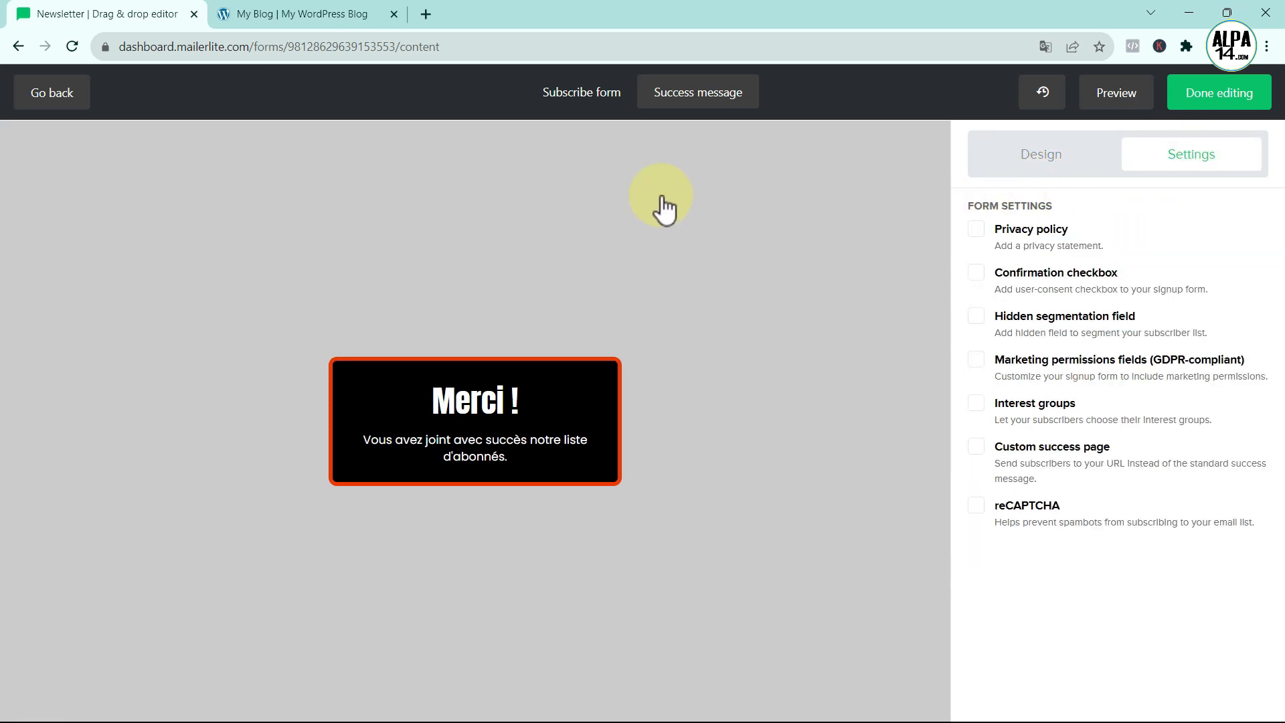
{"action": "left_click", "coordinate": [574, 94]}
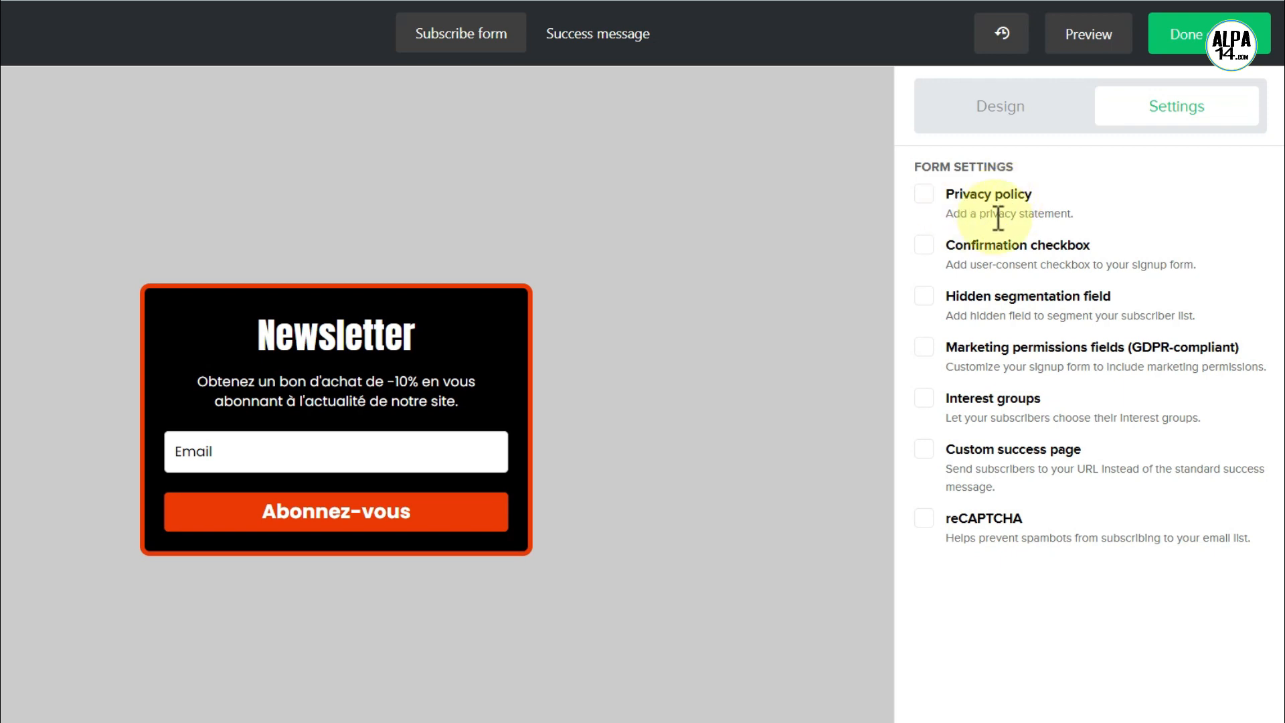
{"action": "left_click", "coordinate": [924, 194]}
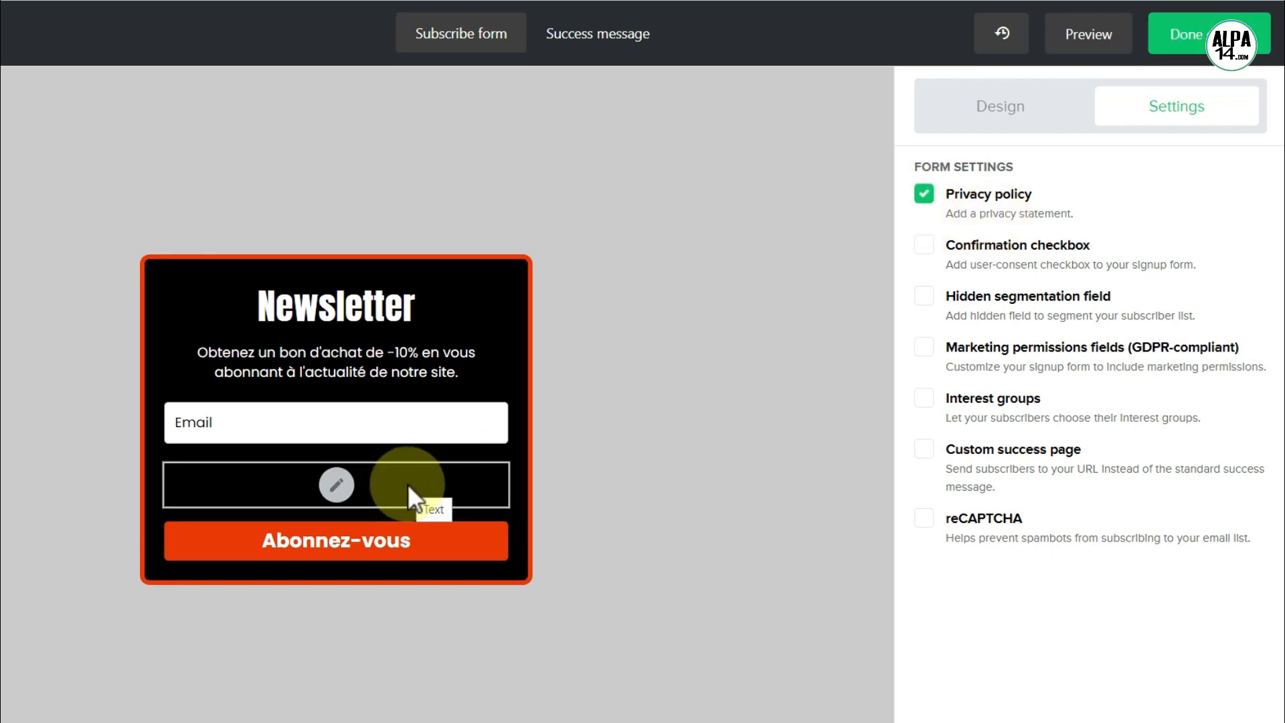
{"action": "left_click", "coordinate": [980, 108]}
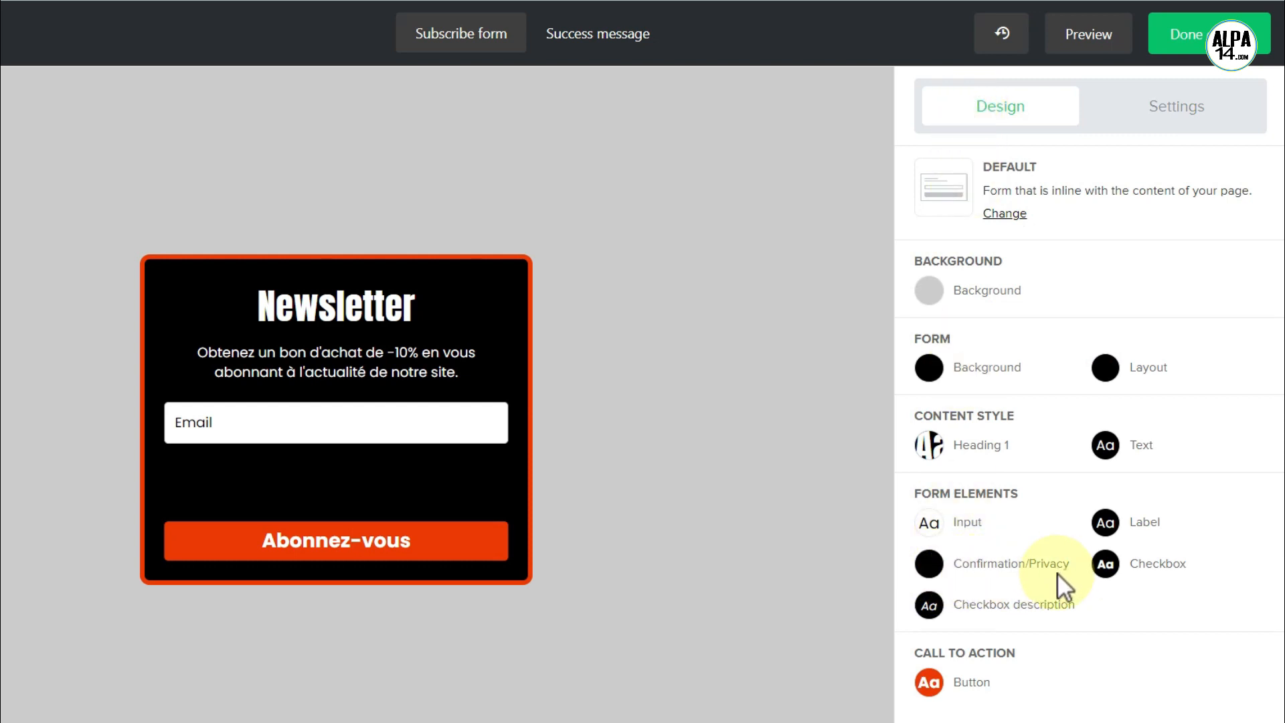
- Set the privacy statement's font colour to white (#ffffff)
{"action": "left_click", "coordinate": [936, 569]}
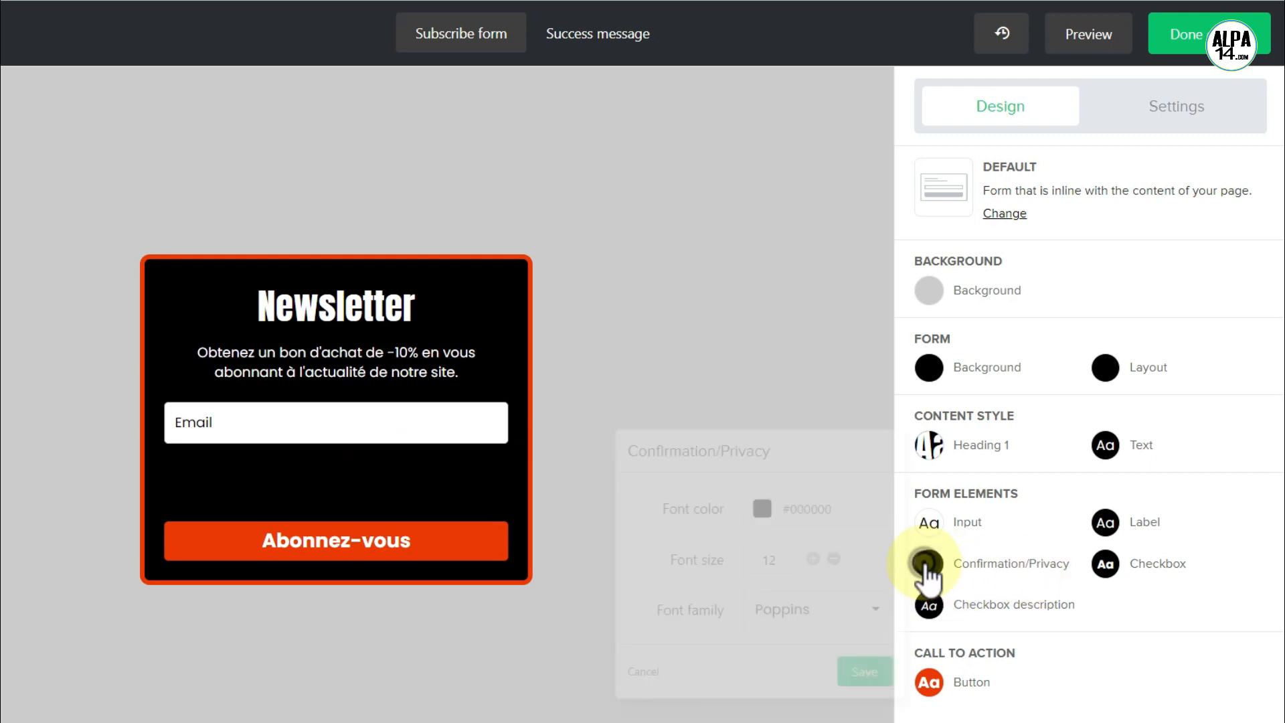
{"action": "left_click", "coordinate": [770, 512]}
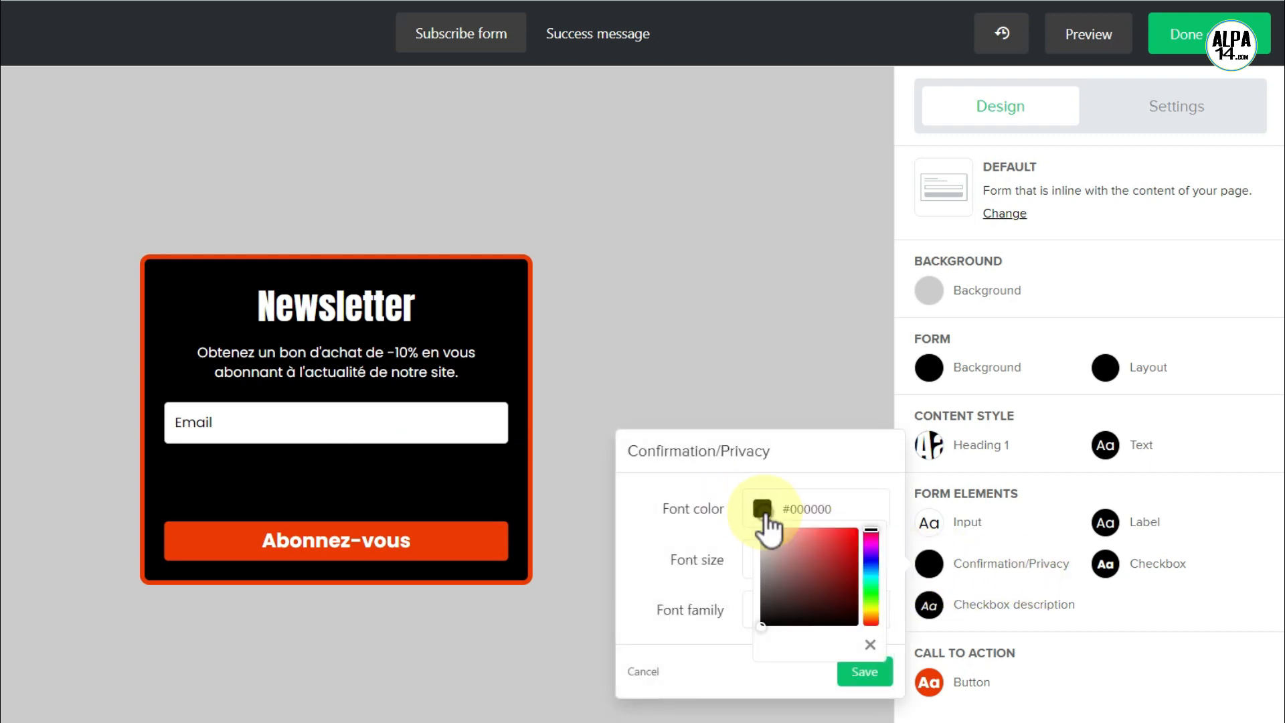
{"action": "left_click_drag", "start_coordinate": [767, 540], "coordinate": [758, 524]}
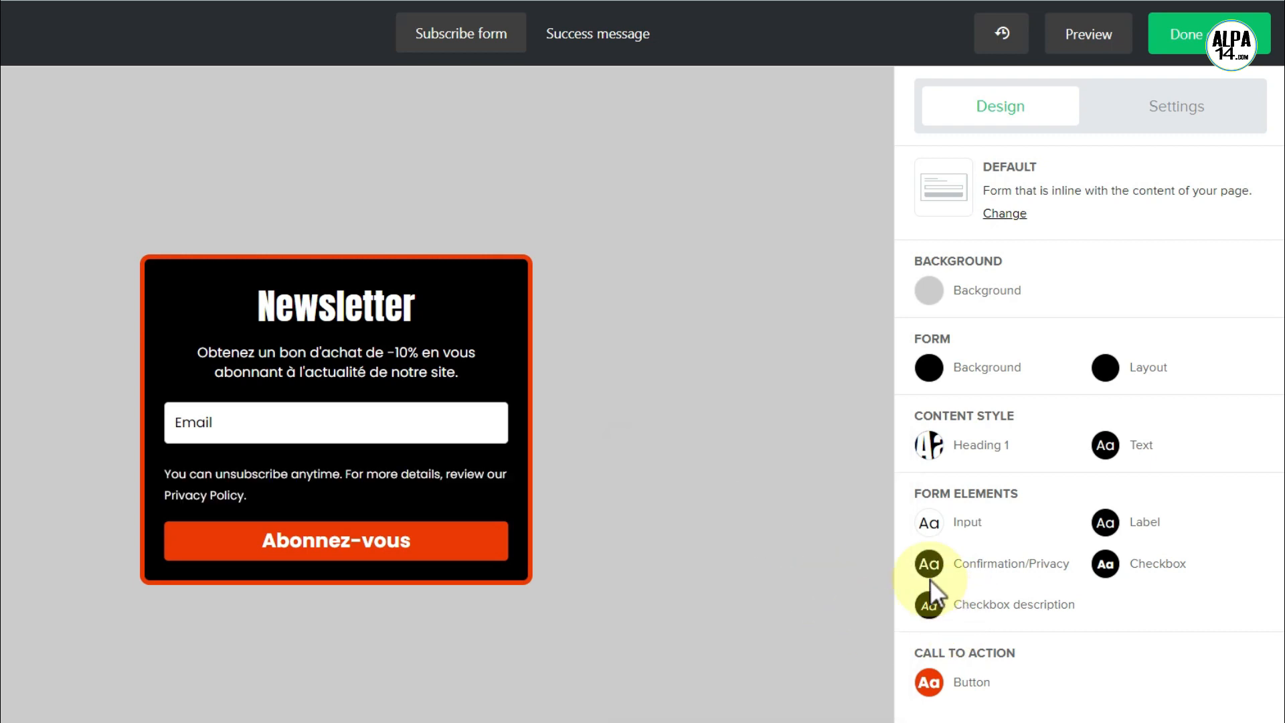
{"action": "left_click", "coordinate": [1142, 106]}
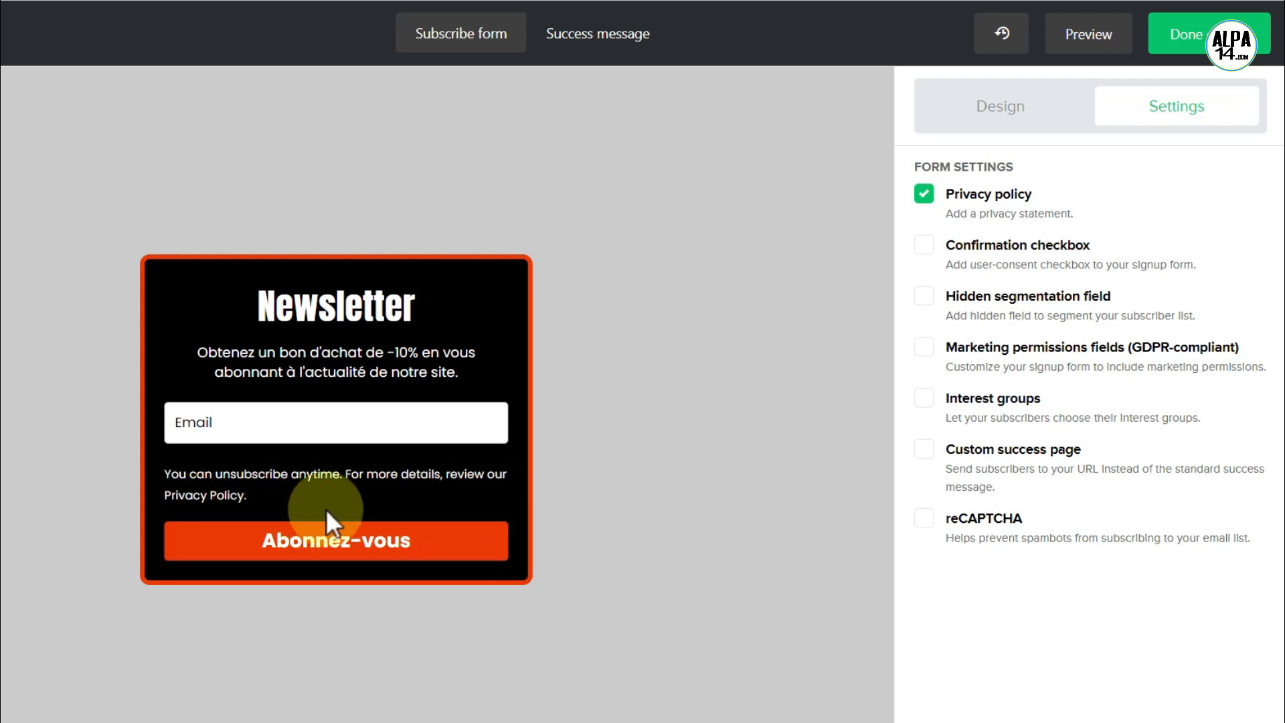
- Replace the English privacy statement with the pasted French sentence
{"action": "left_click", "coordinate": [335, 486]}
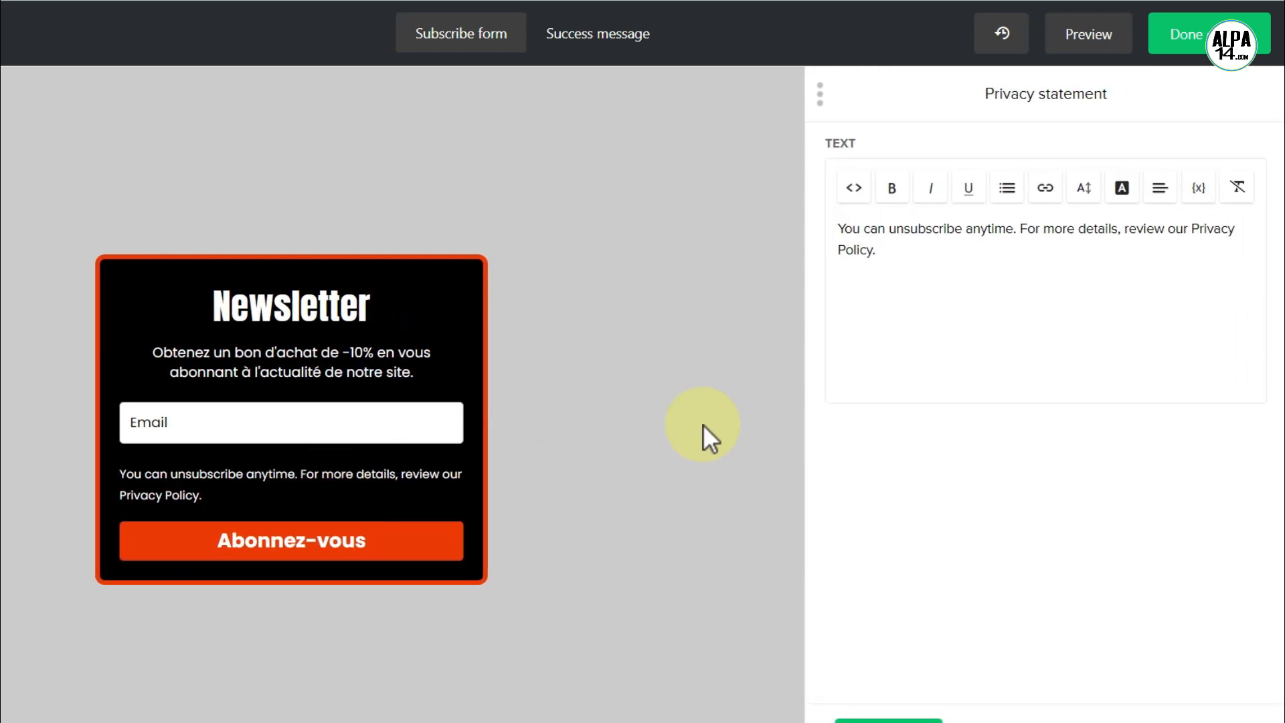
{"action": "left_click_drag", "start_coordinate": [898, 253], "coordinate": [836, 229]}
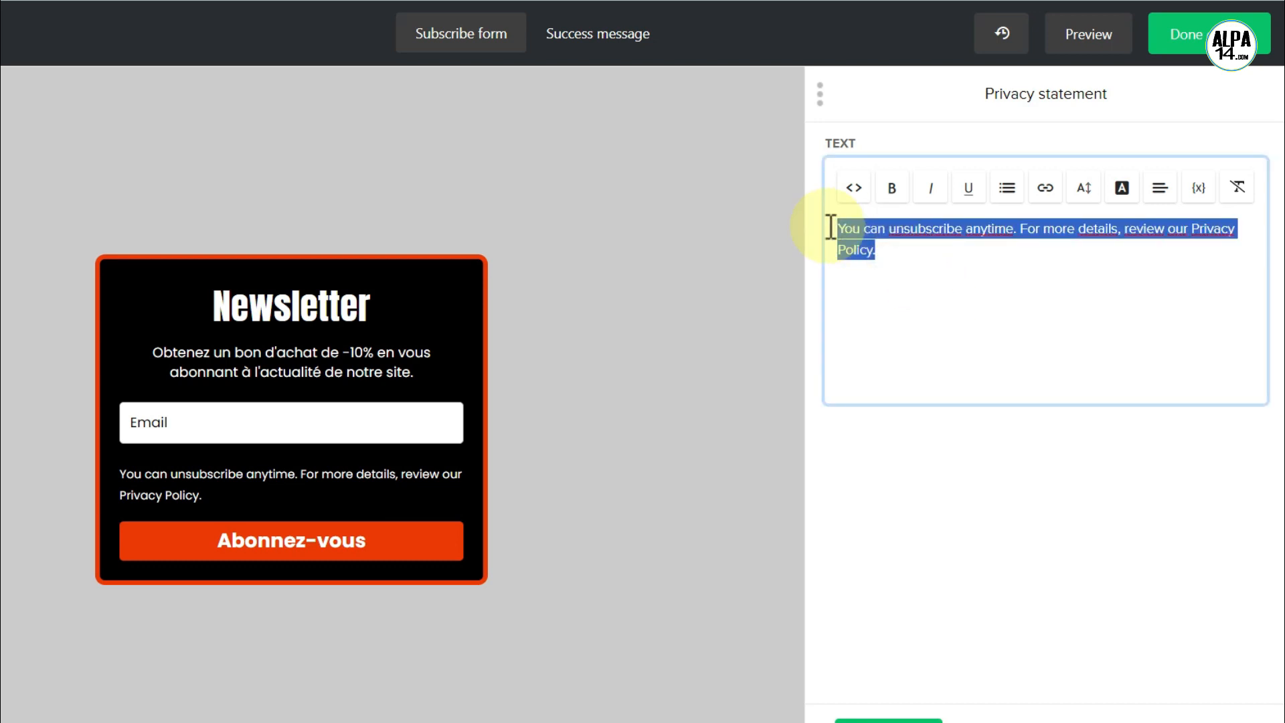
{"action": "key", "text": "BackSpace"}
{"action": "type", "text": "Vous pouvez vous désinscrire à tout moment. Pour plus de détails, consultez notre politique de confidentialité."}
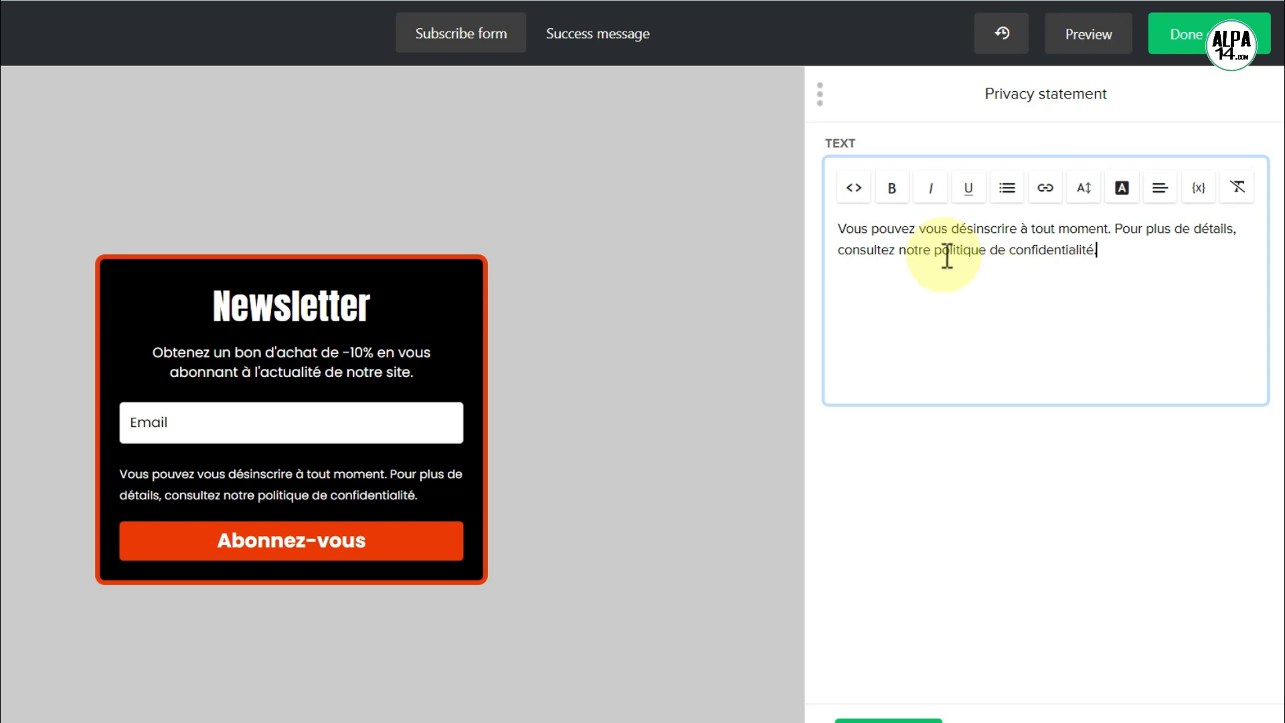
- Link the words 'politique de confidentialité' to '#' and save the statement
{"action": "left_click_drag", "start_coordinate": [934, 250], "coordinate": [1096, 268]}
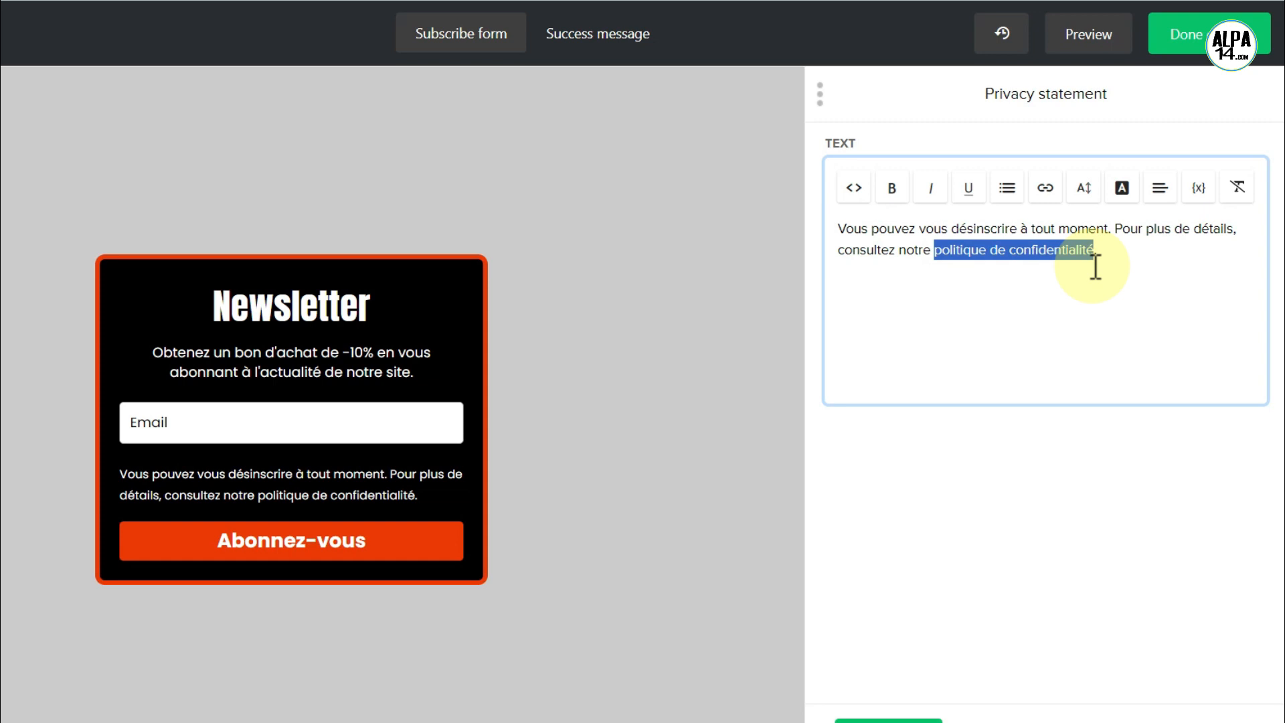
{"action": "left_click", "coordinate": [1047, 190]}
{"action": "left_click", "coordinate": [910, 227]}
{"action": "left_click", "coordinate": [351, 319]}
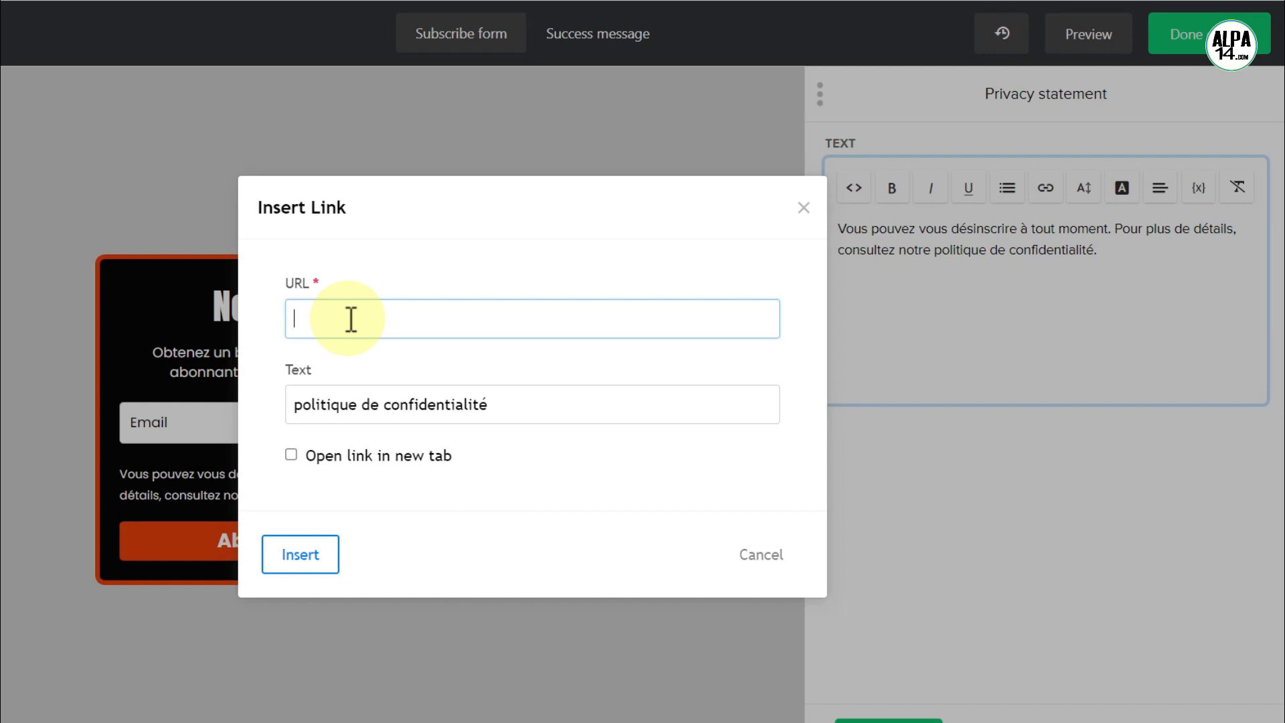
{"action": "type", "text": "#"}
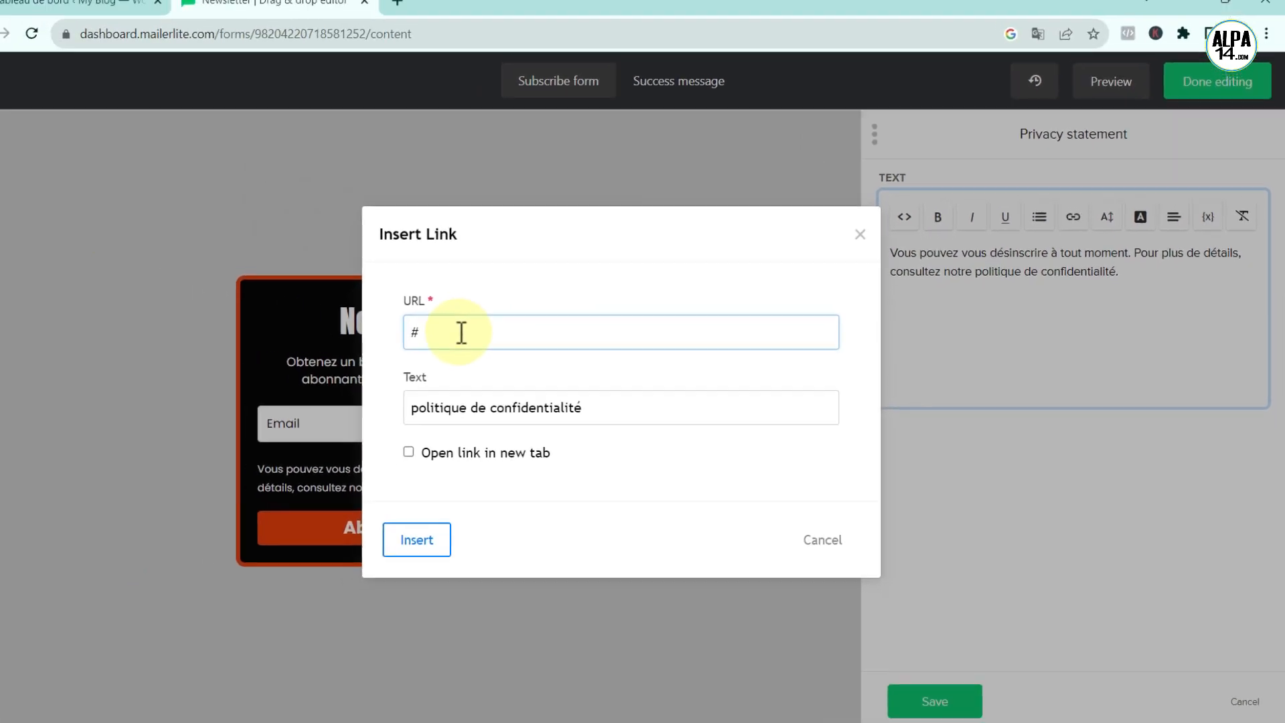
{"action": "left_click", "coordinate": [414, 540]}
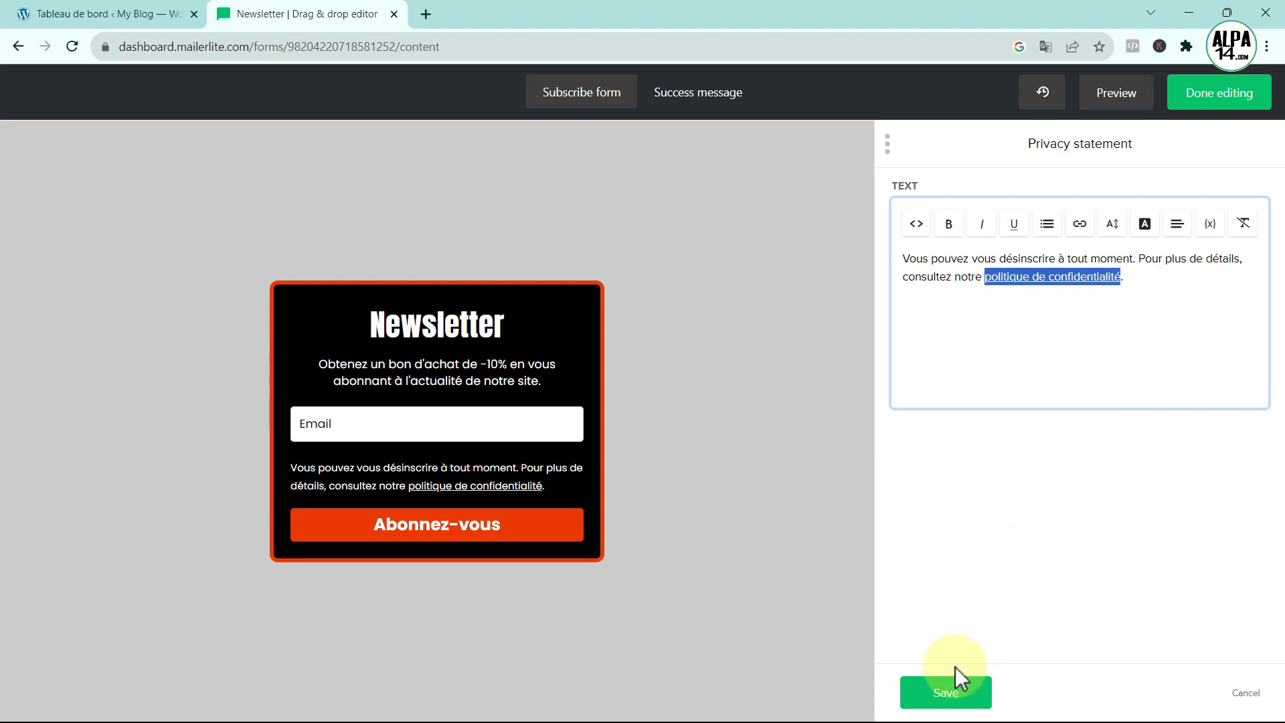
{"action": "left_click", "coordinate": [954, 690]}
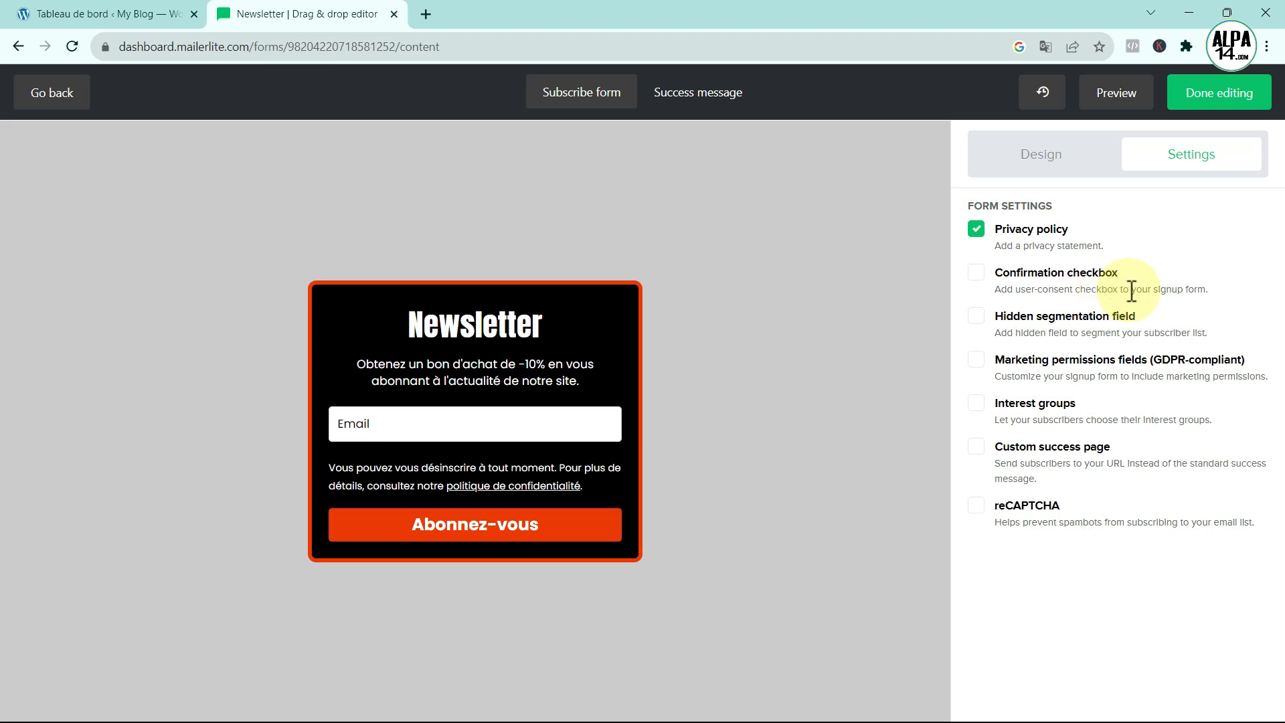
- Enable Confirmation checkbox and relabel it 'S'inscrire pour recevoir des nouvelles et des mises à jour.'
{"action": "left_click", "coordinate": [976, 272]}
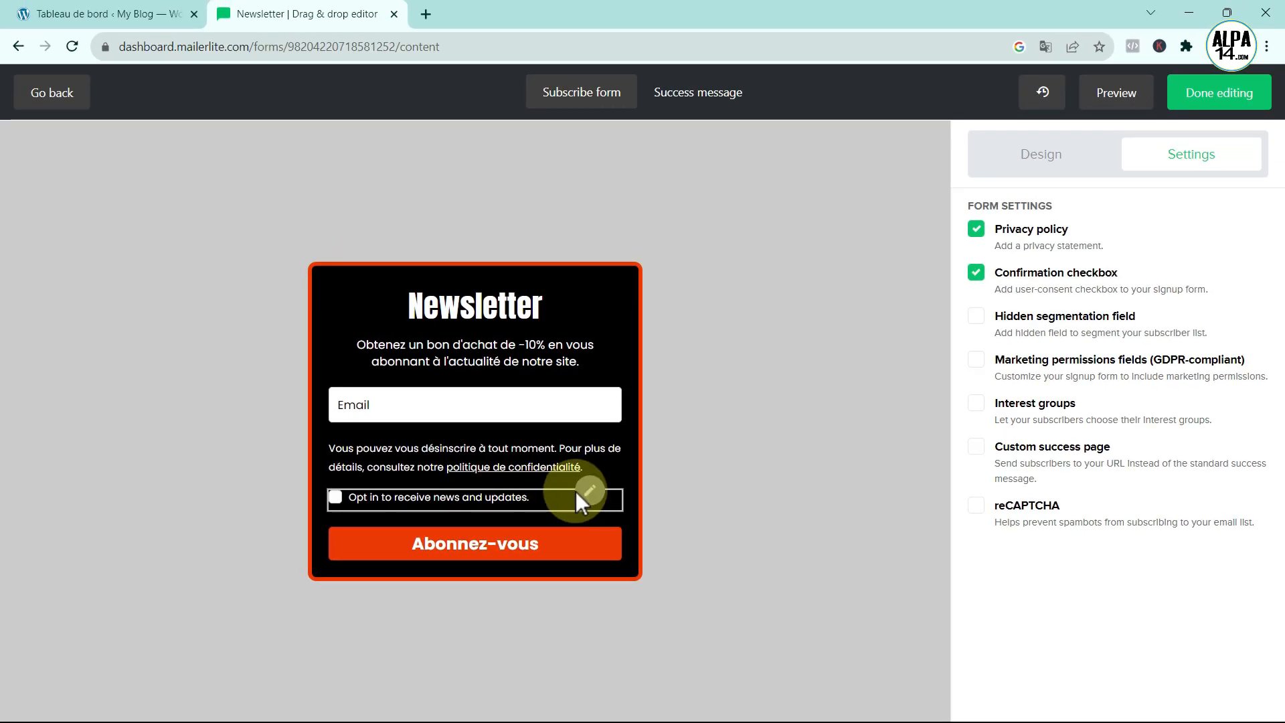
{"action": "left_click", "coordinate": [590, 492]}
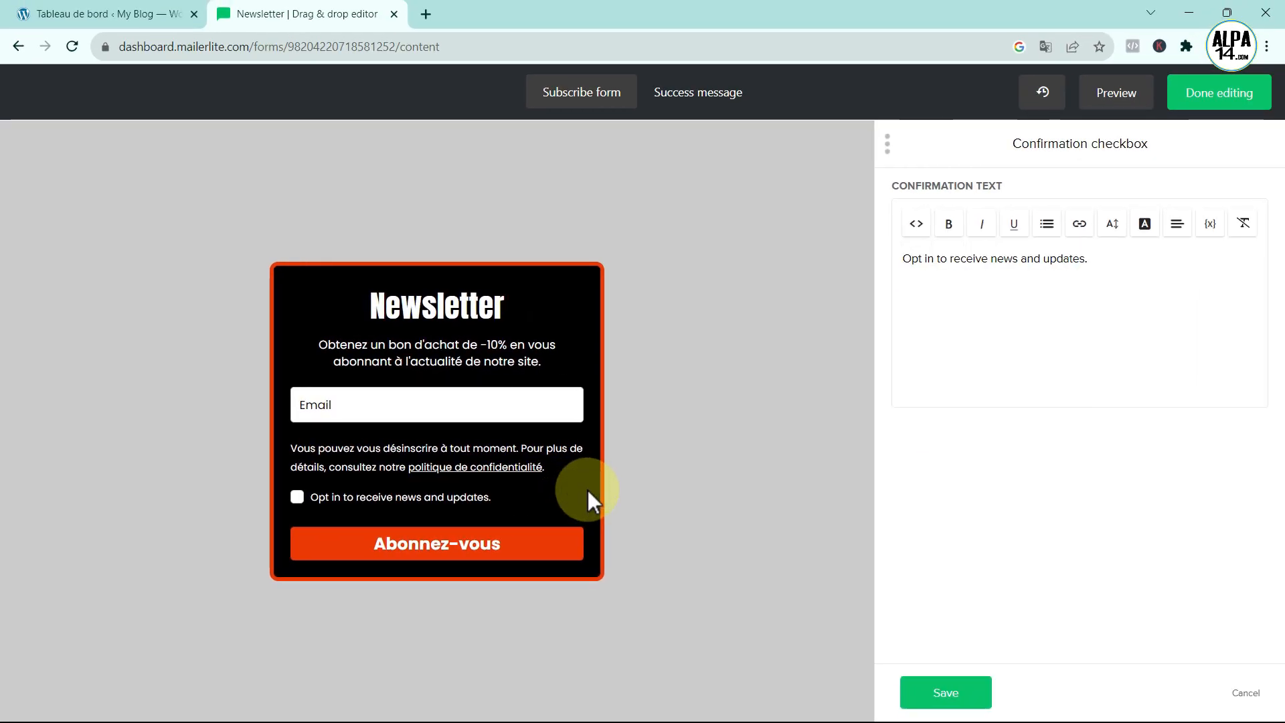
{"action": "left_click_drag", "start_coordinate": [1092, 258], "coordinate": [867, 269]}
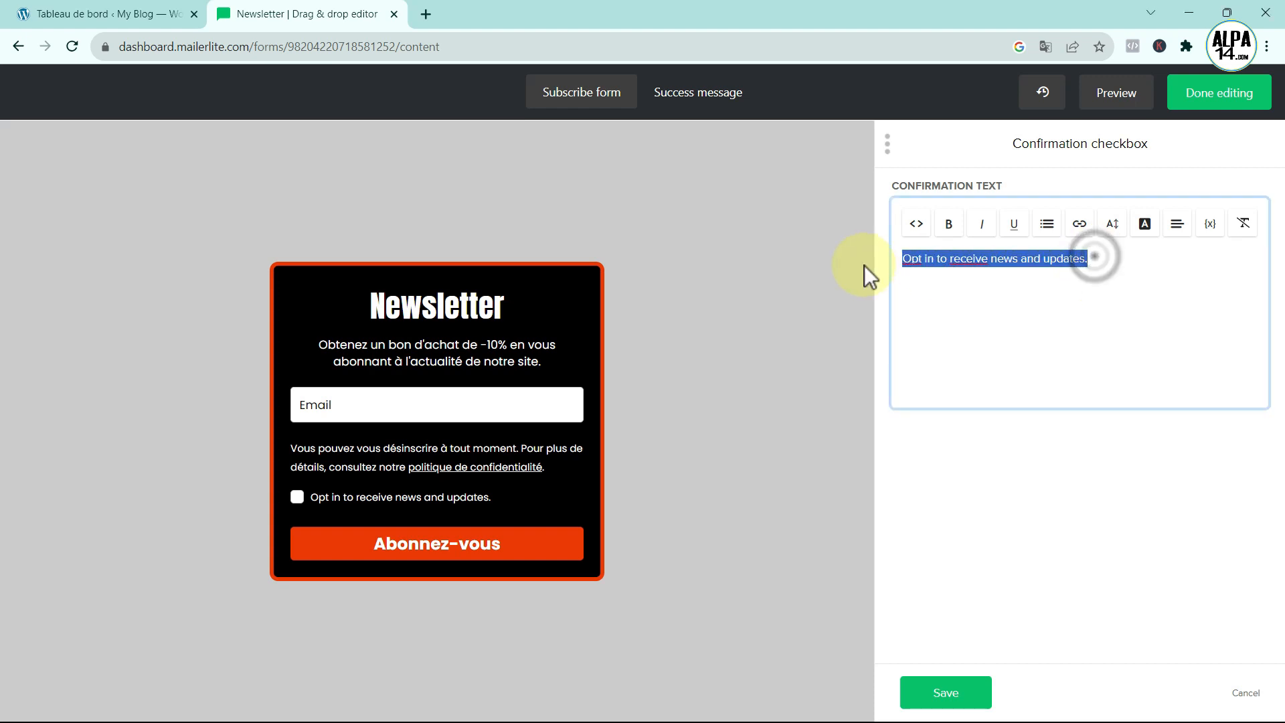
{"action": "key", "text": "BackSpace"}
{"action": "type", "text": "S'inscrire pour recevoir des nouvelles et des mises à jour."}
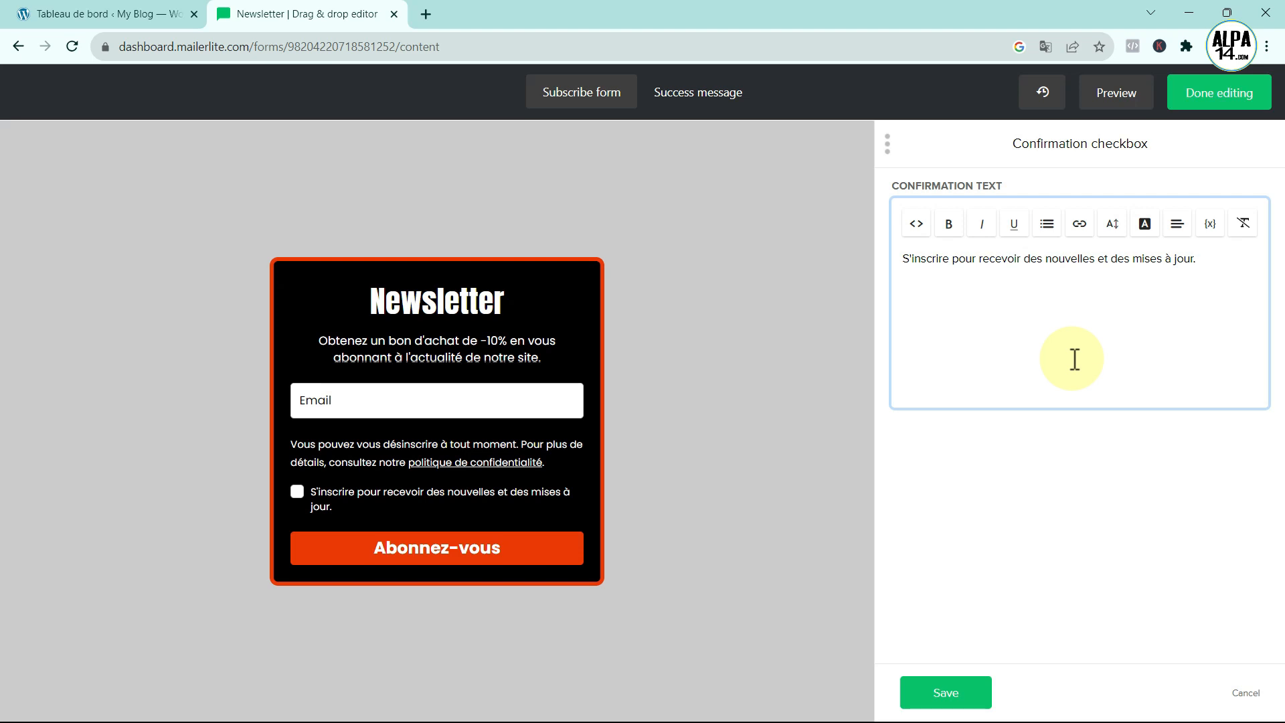
{"action": "left_click", "coordinate": [946, 692]}
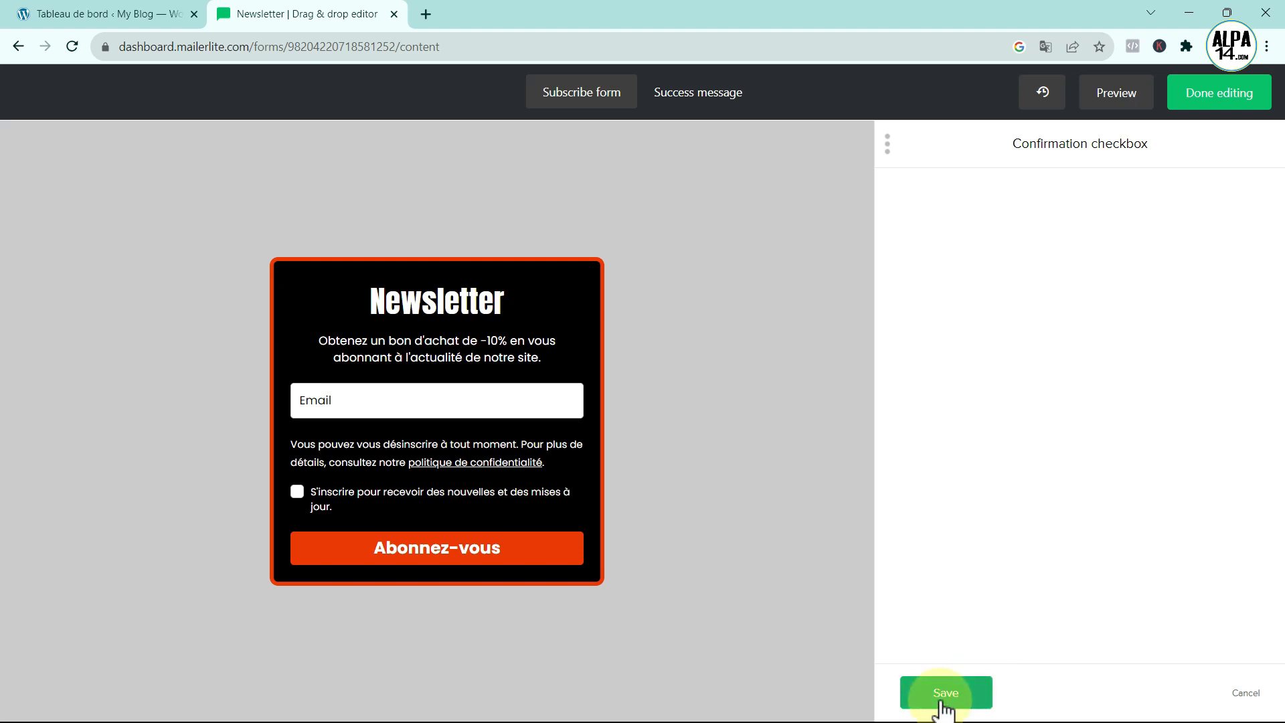
- Switch the Hidden segmentation field on and back off in the form settings
{"action": "left_click", "coordinate": [1176, 158]}
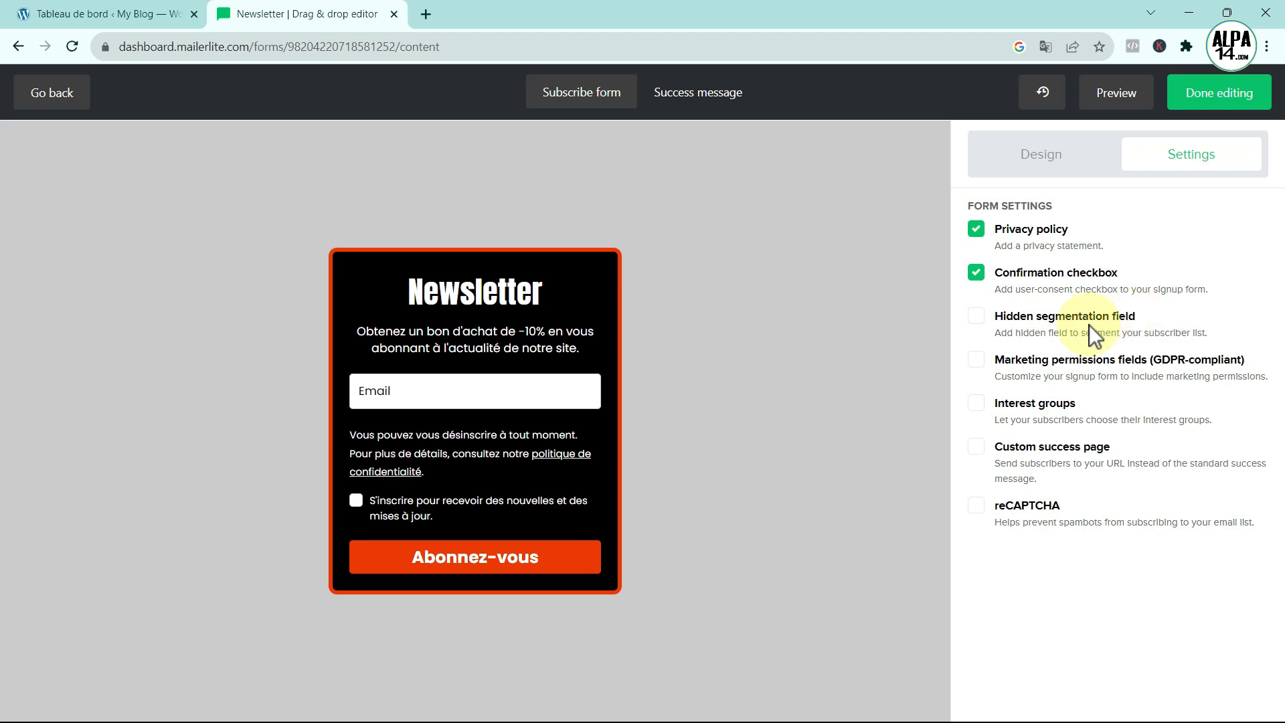
{"action": "left_click", "coordinate": [978, 317]}
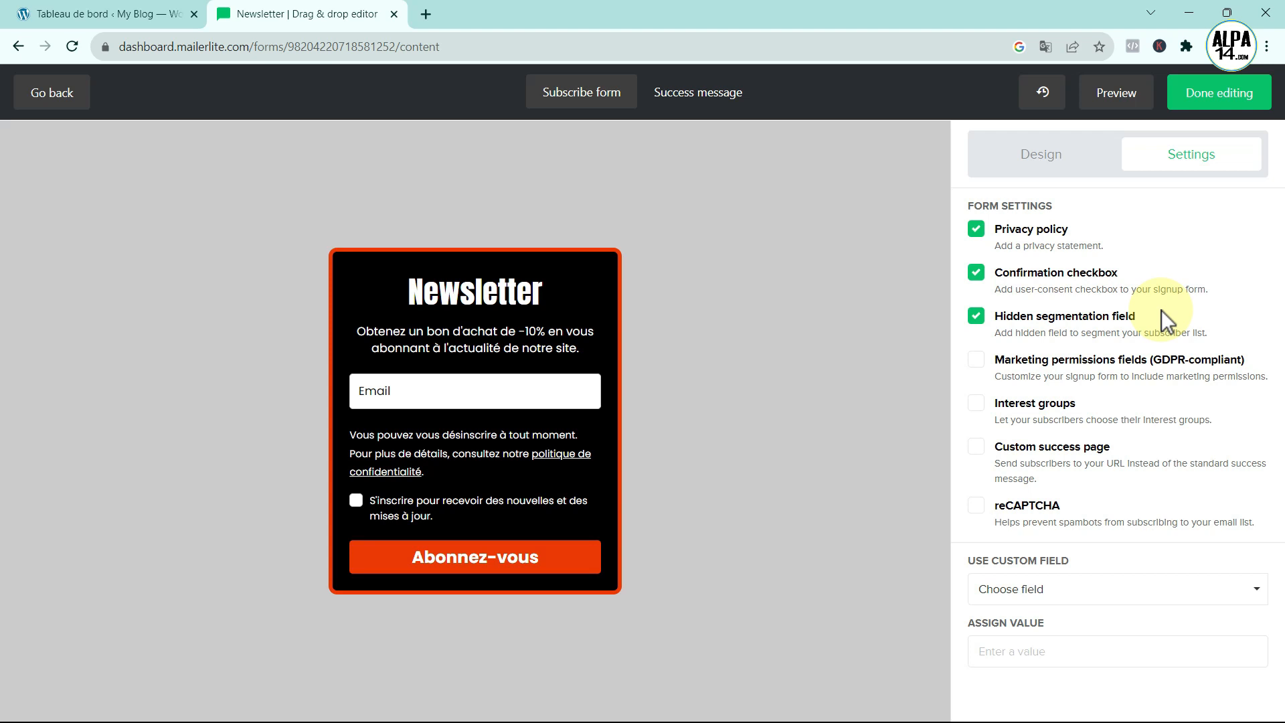
{"action": "left_click", "coordinate": [977, 317]}
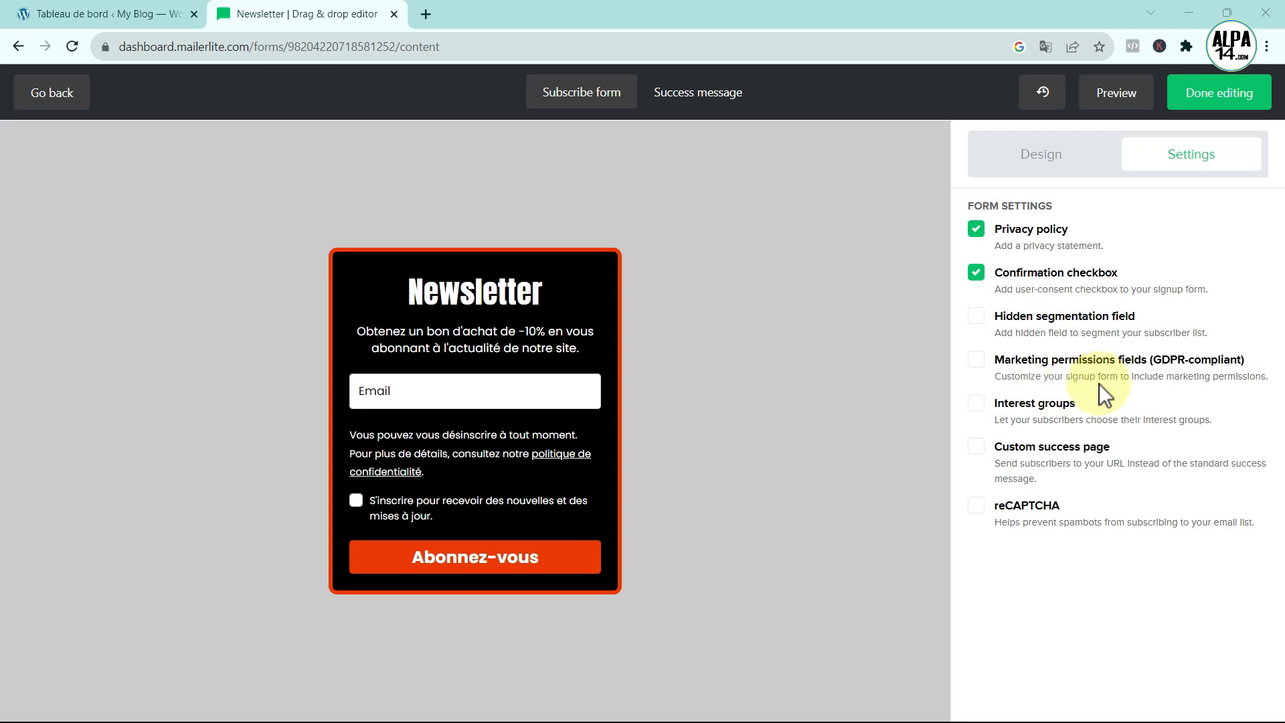
{"action": "left_click", "coordinate": [979, 360]}
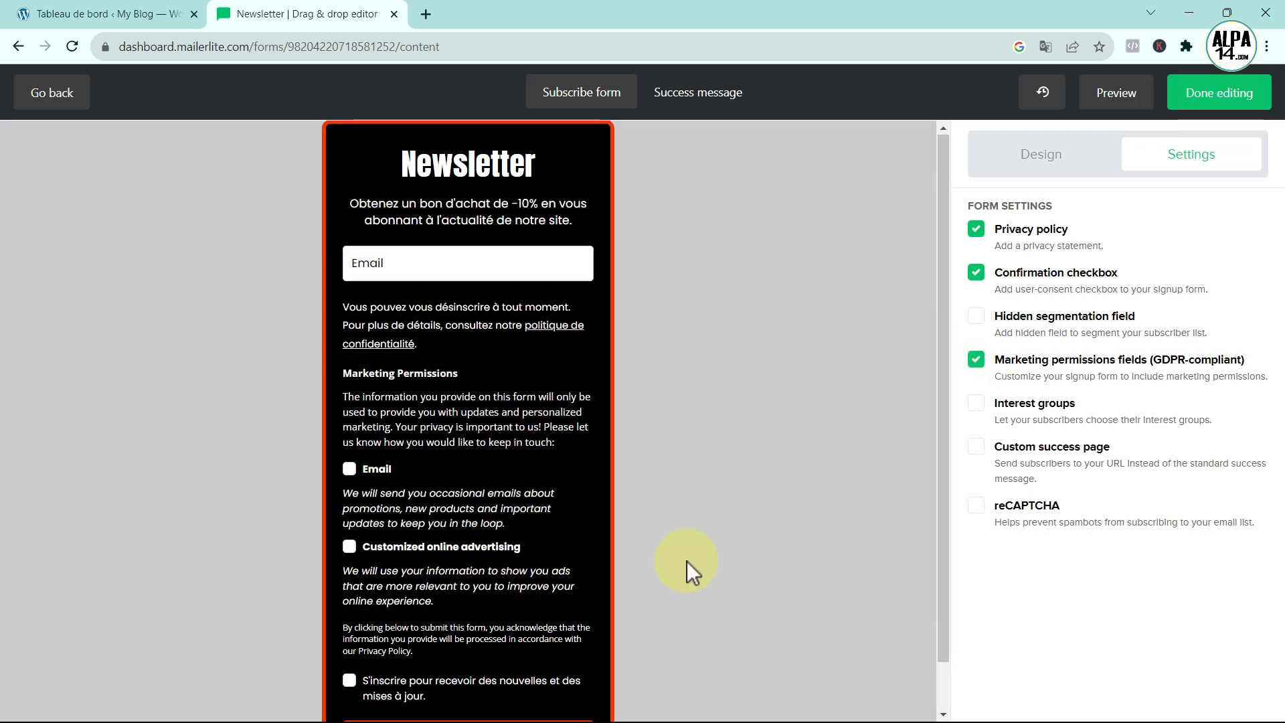
{"action": "scroll", "coordinate": [687, 561], "scroll_direction": "down", "scroll_amount": 1}
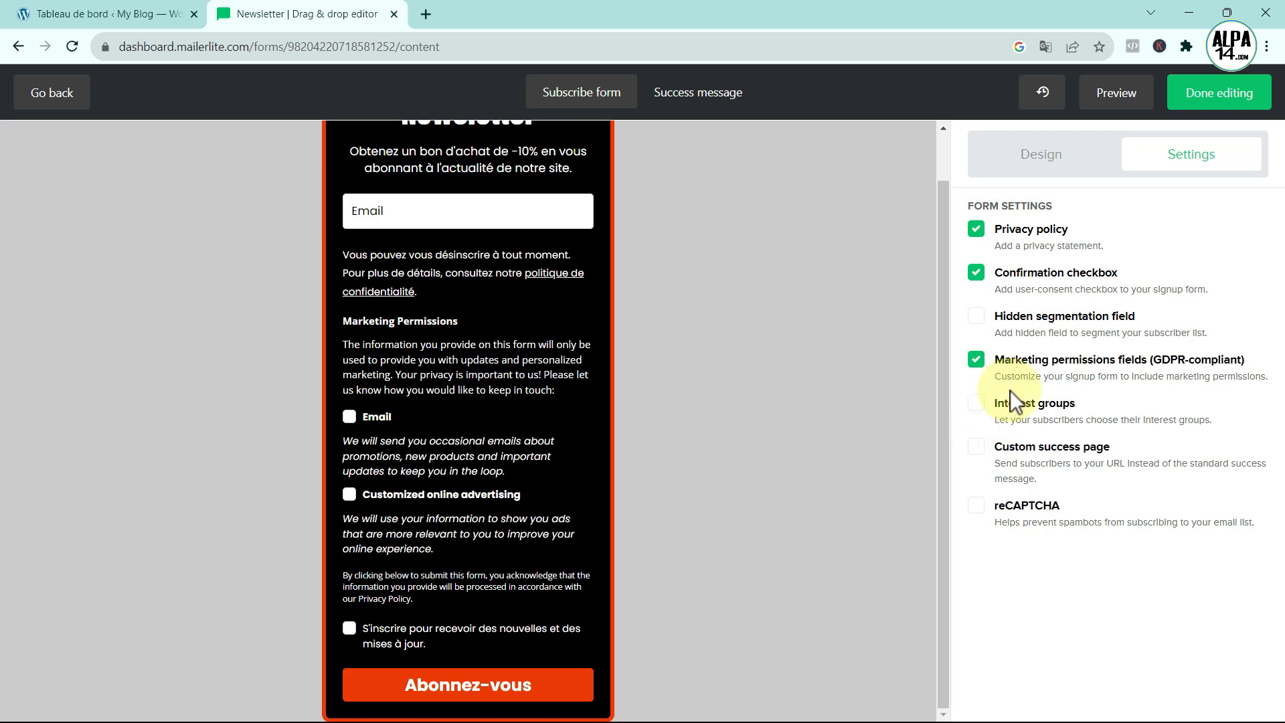
{"action": "left_click", "coordinate": [977, 360]}
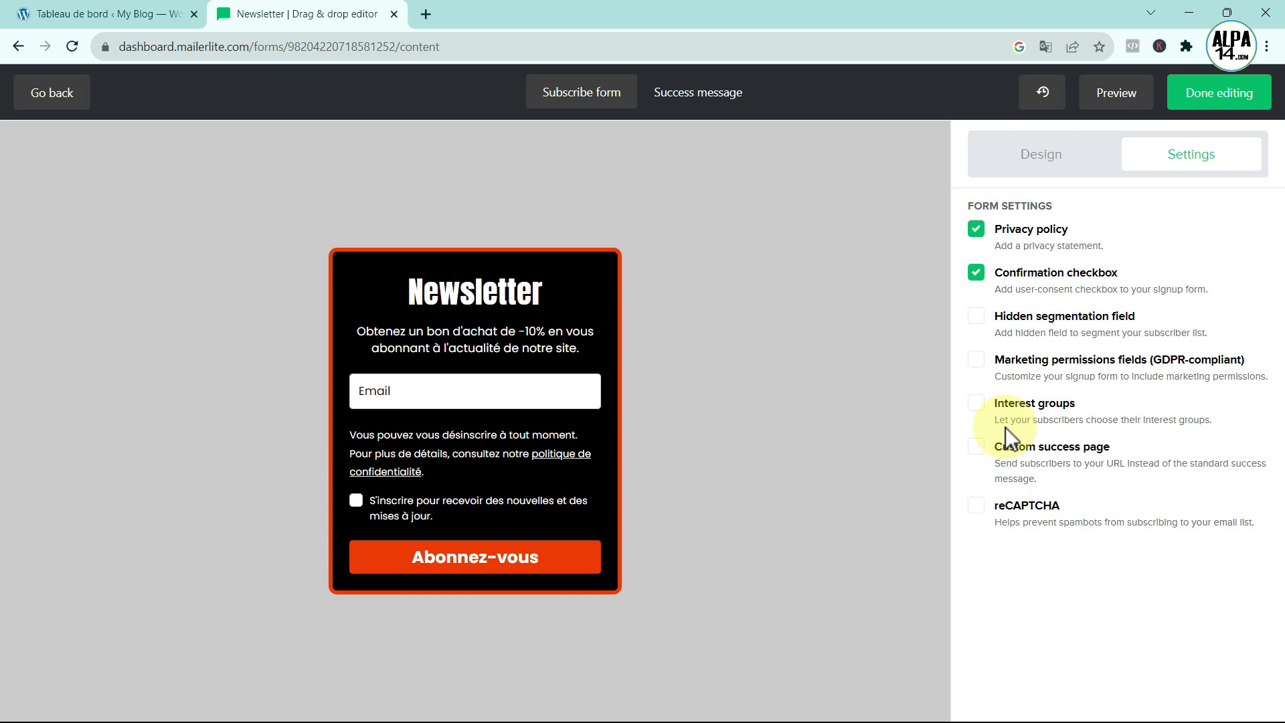
{"action": "left_click", "coordinate": [976, 404]}
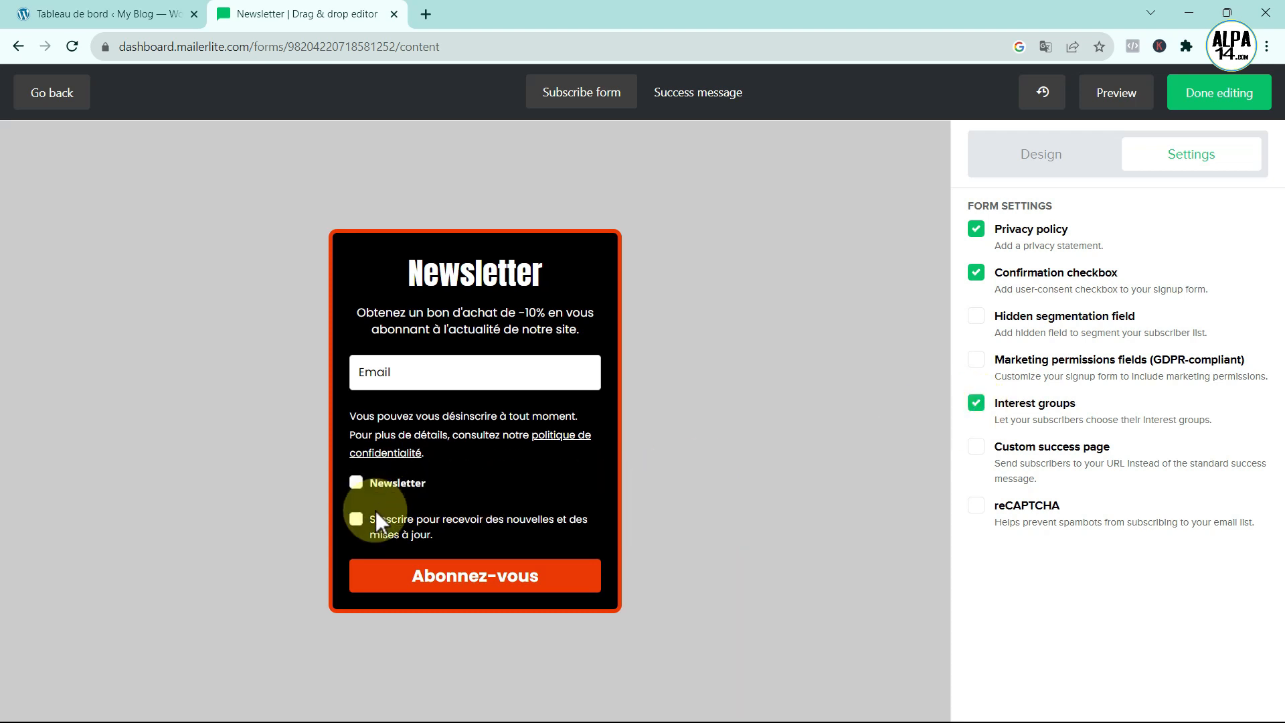
{"action": "left_click", "coordinate": [977, 403]}
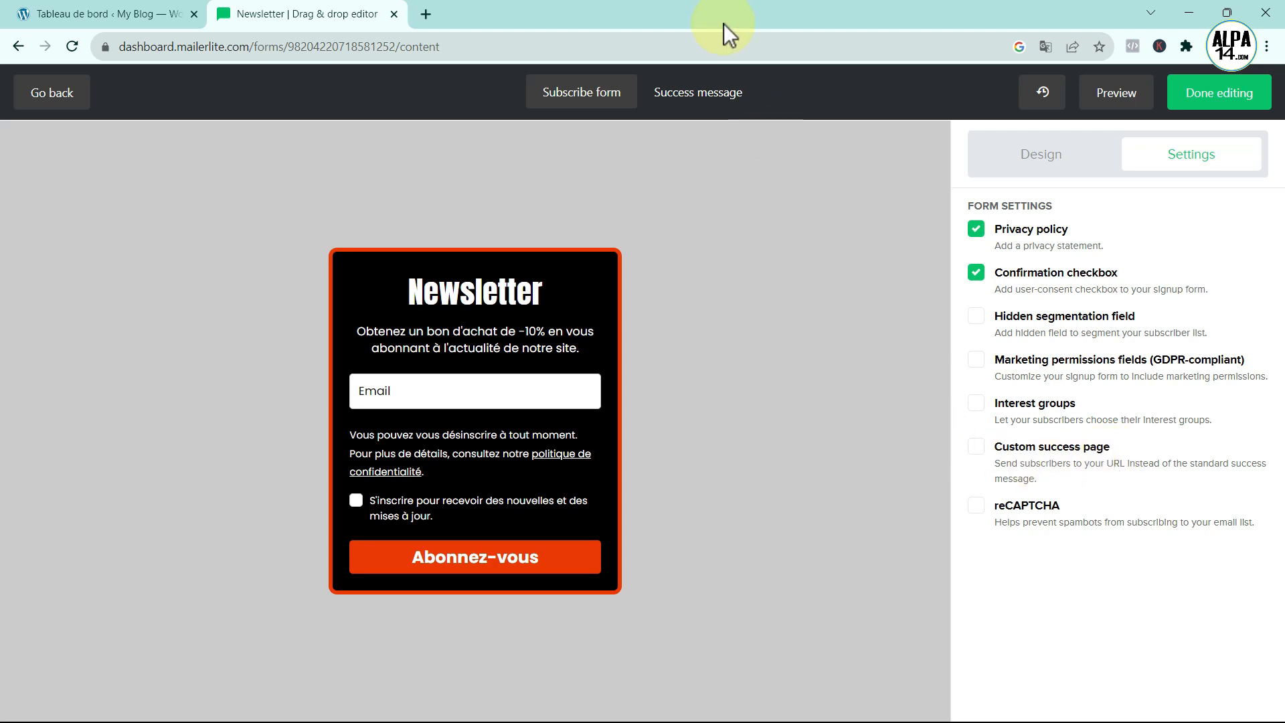
- Compare the Merci ! success preview with the subscribe form preview
{"action": "left_click", "coordinate": [699, 97]}
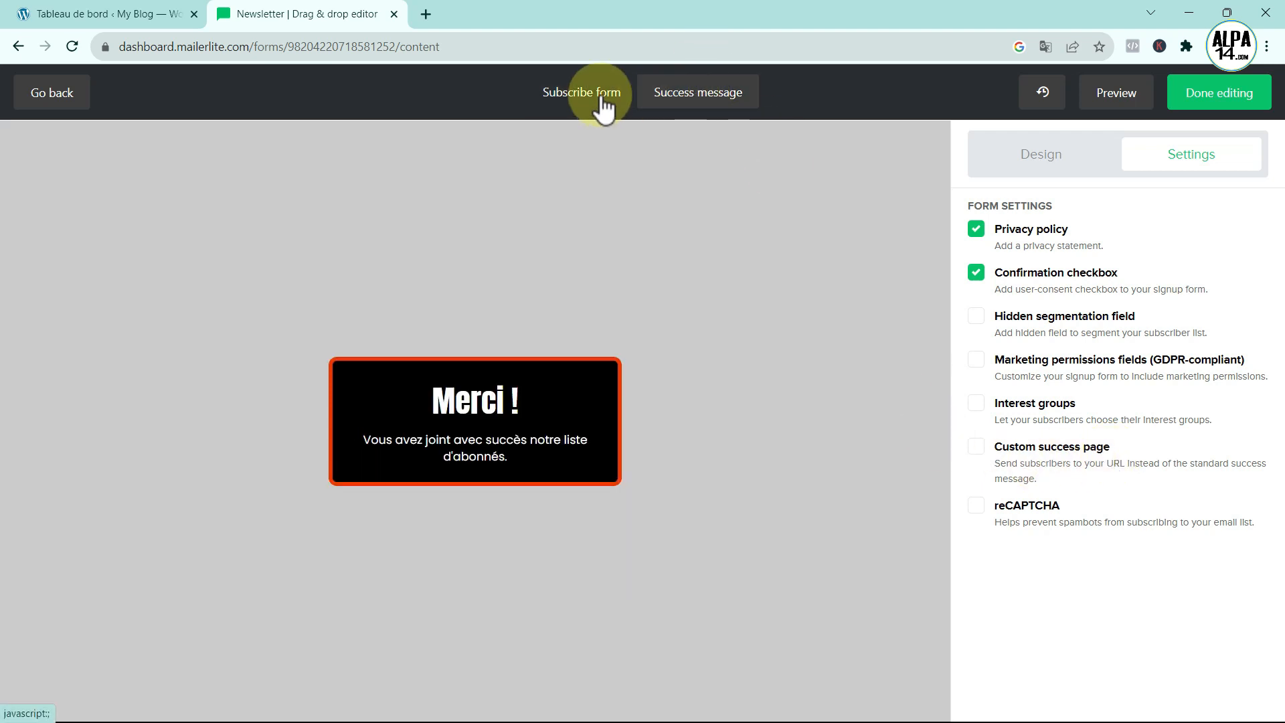
{"action": "left_click", "coordinate": [603, 101]}
{"action": "left_click", "coordinate": [679, 100]}
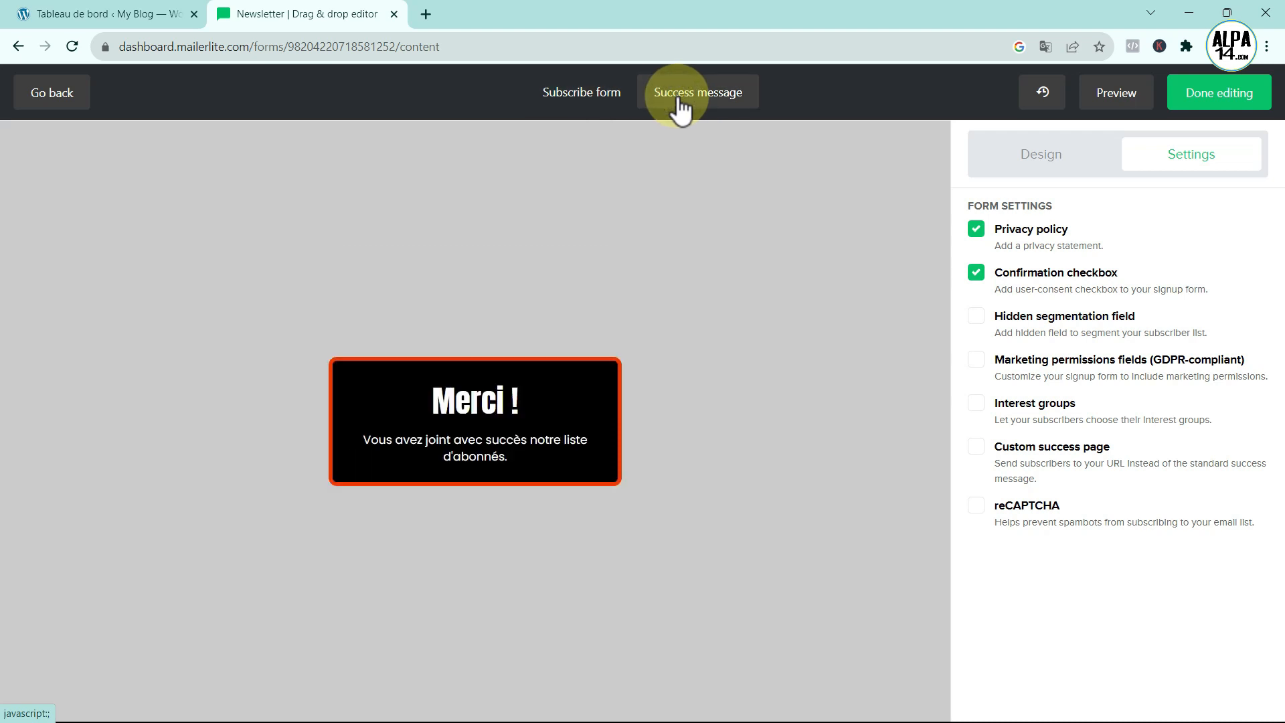
{"action": "left_click", "coordinate": [583, 97]}
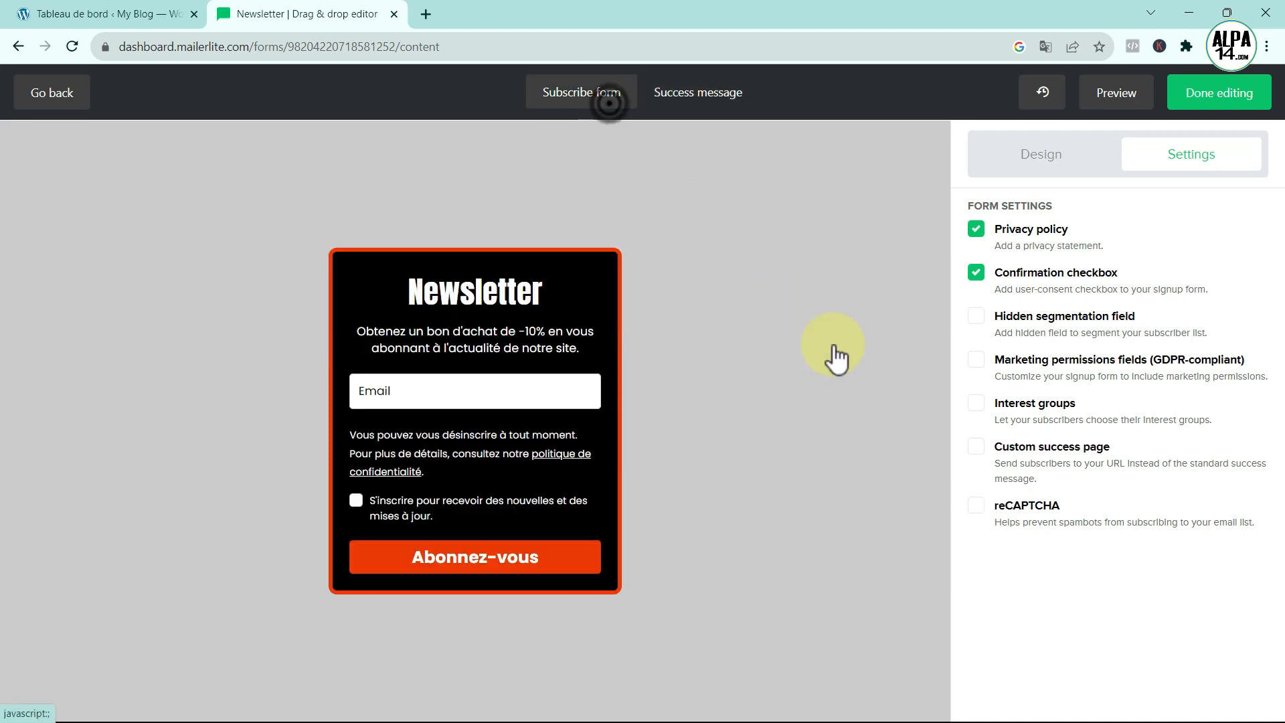
- Try Custom success page and reCAPTCHA, leaving both switched off
{"action": "left_click", "coordinate": [976, 447]}
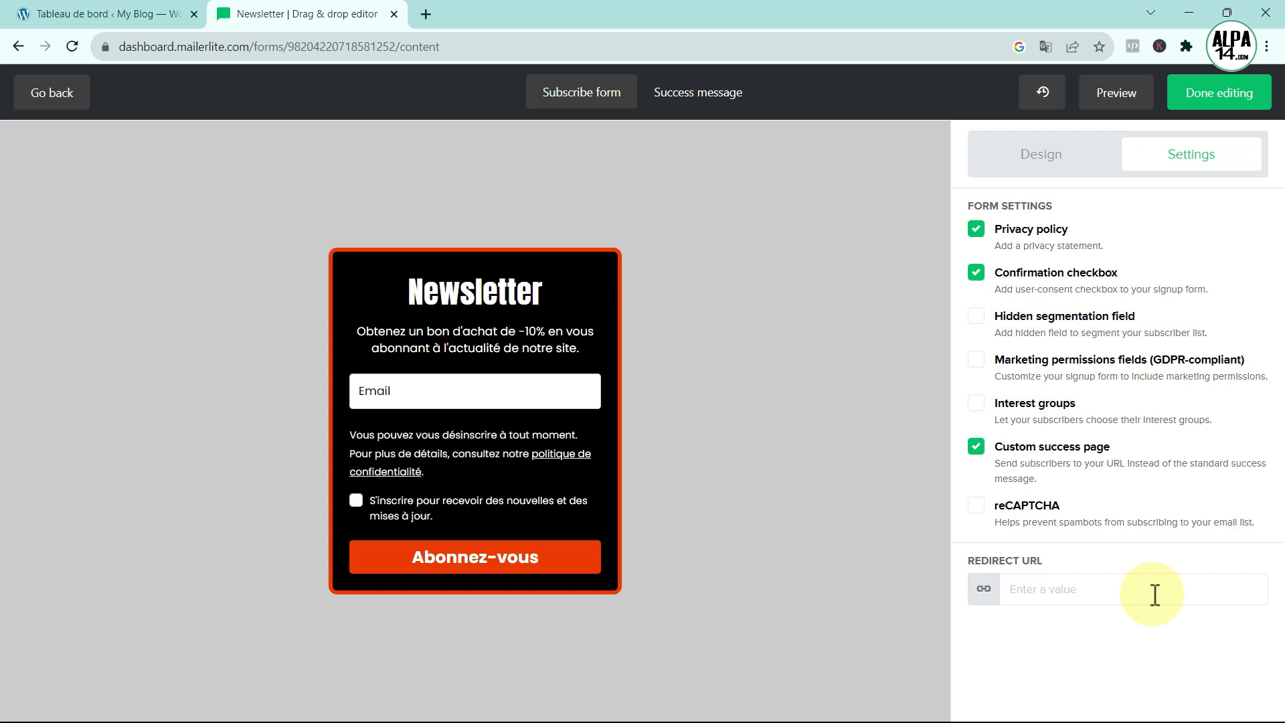
{"action": "left_click", "coordinate": [976, 447]}
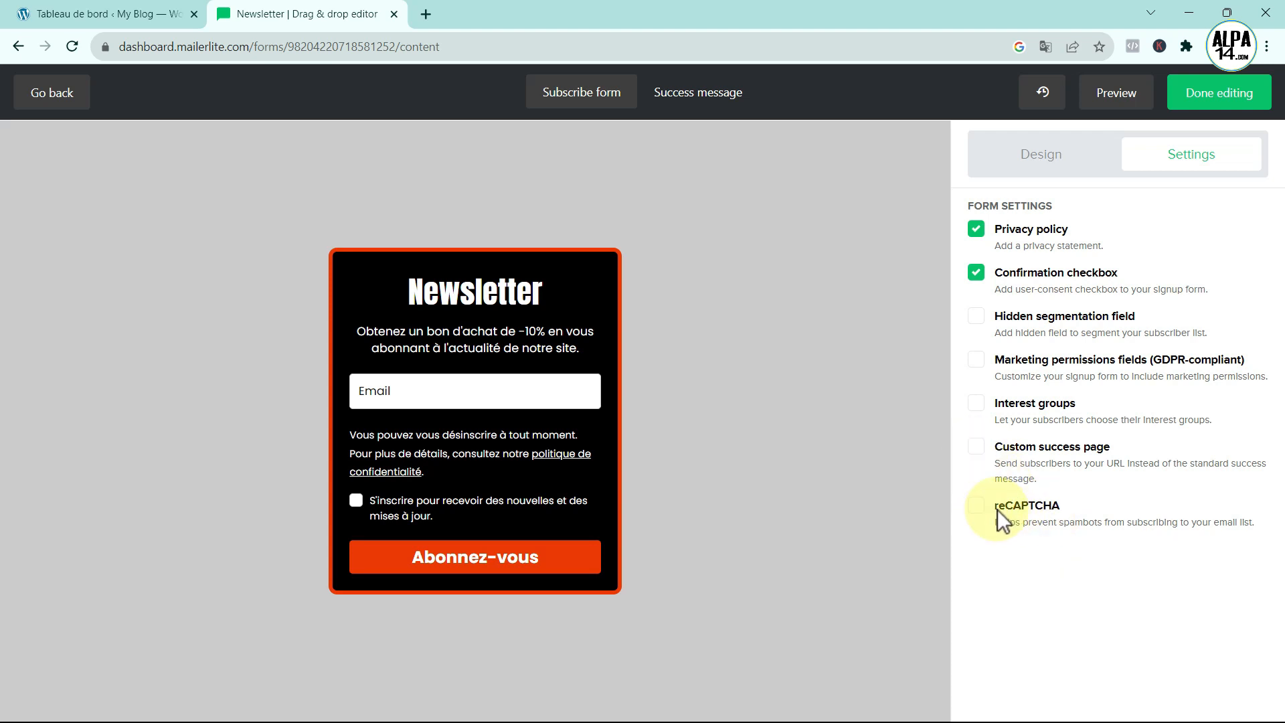
{"action": "left_click", "coordinate": [978, 508]}
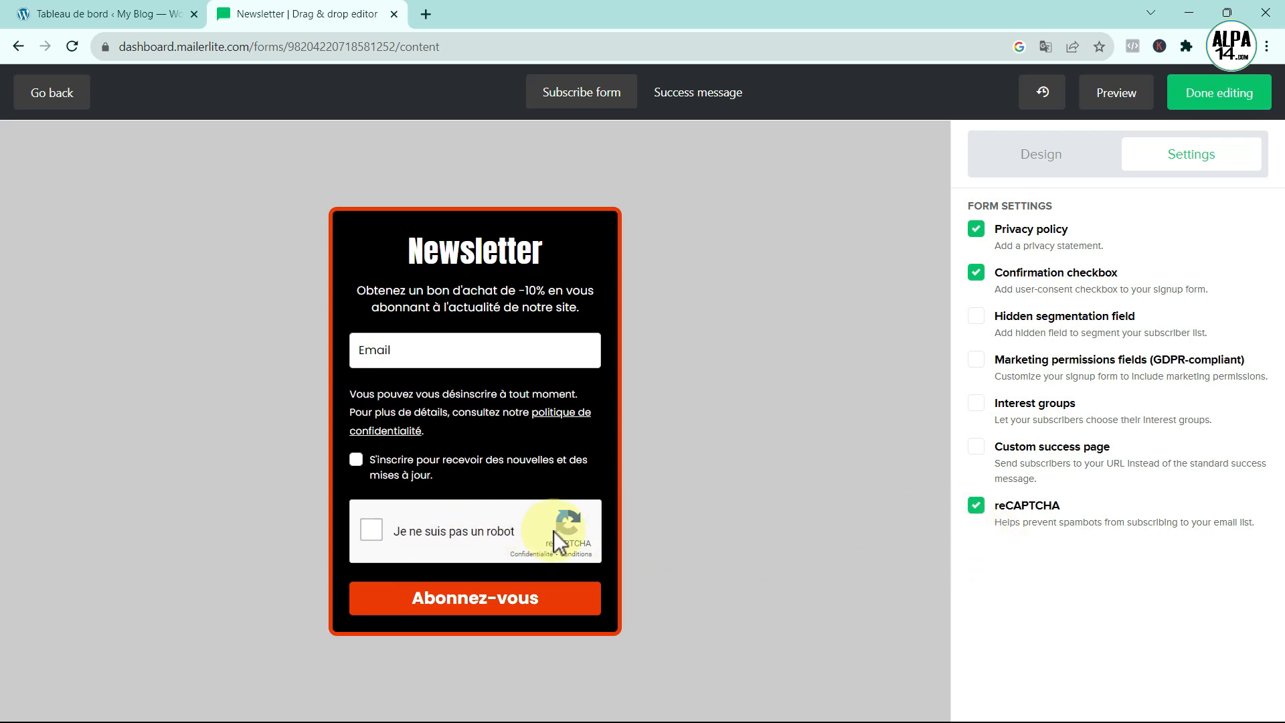
{"action": "left_click", "coordinate": [976, 510]}
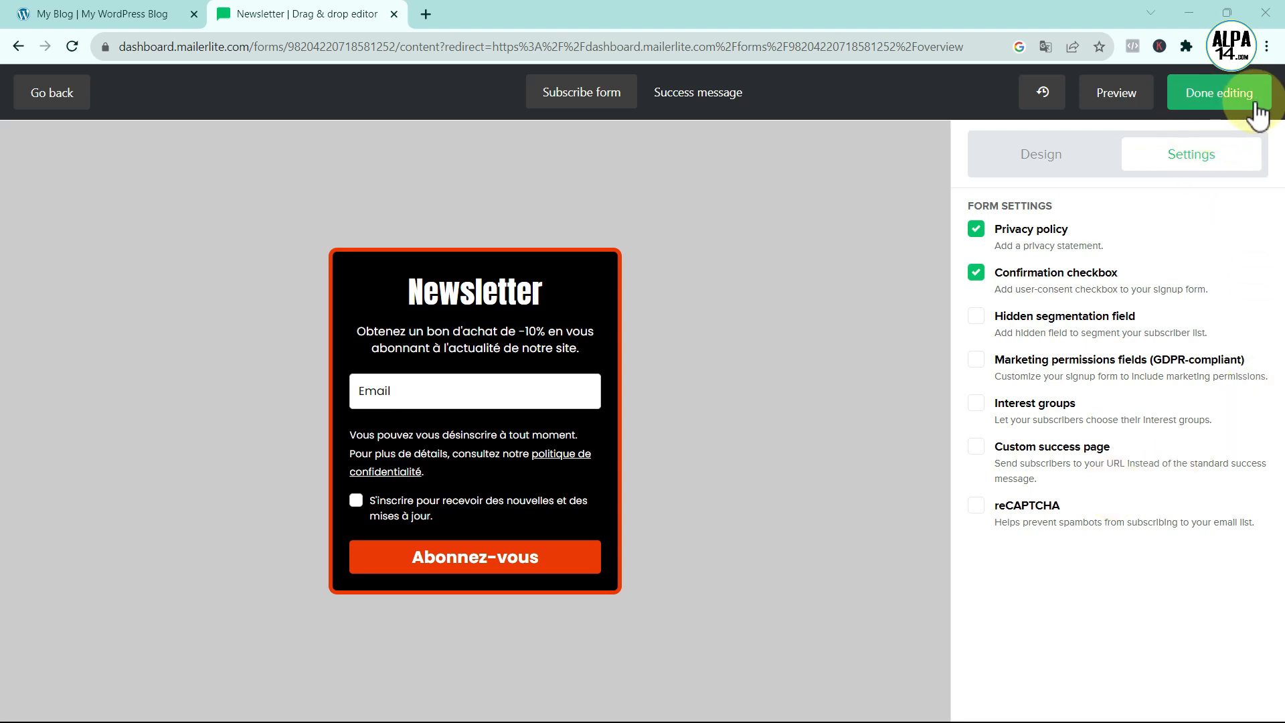
- Finish editing and bring up the form's HTML embed code on the overview
{"action": "left_click", "coordinate": [1209, 101]}
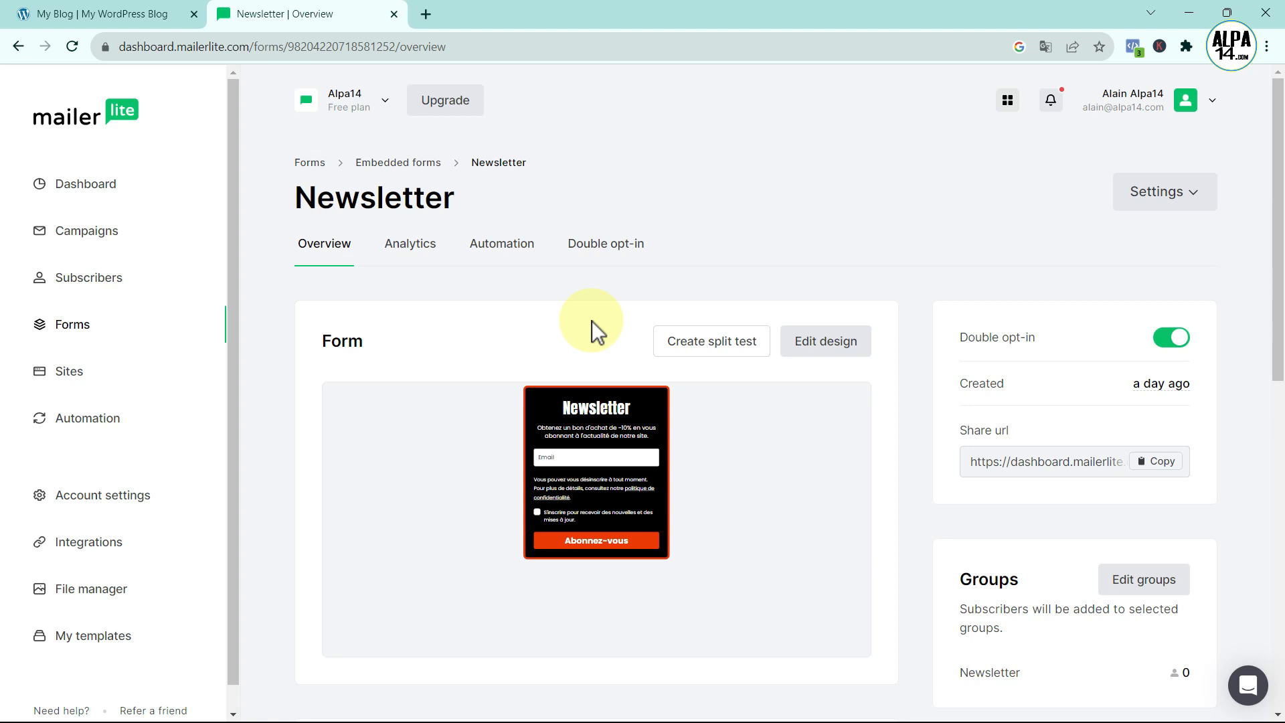
{"action": "scroll", "coordinate": [661, 380], "scroll_direction": "down", "scroll_amount": 9}
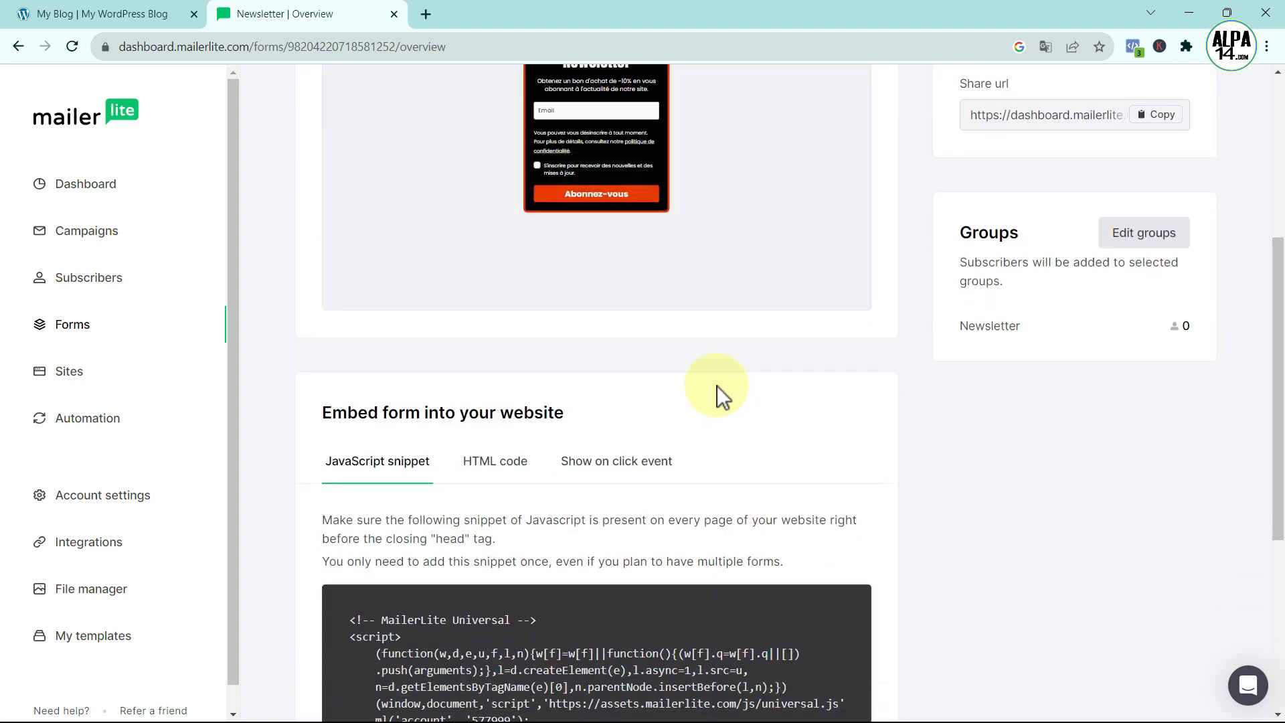
{"action": "scroll", "coordinate": [810, 388], "scroll_direction": "up", "scroll_amount": 1}
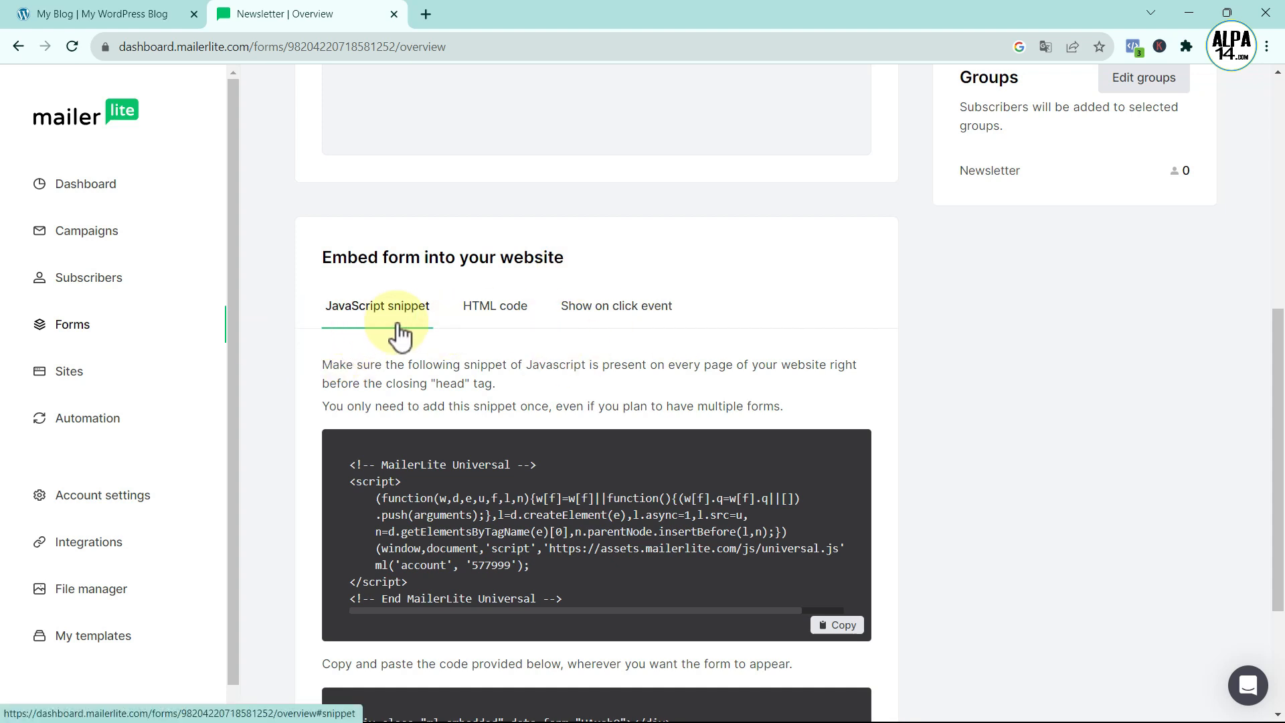
{"action": "scroll", "coordinate": [560, 445], "scroll_direction": "down", "scroll_amount": 2}
{"action": "scroll", "coordinate": [574, 482], "scroll_direction": "up", "scroll_amount": 1}
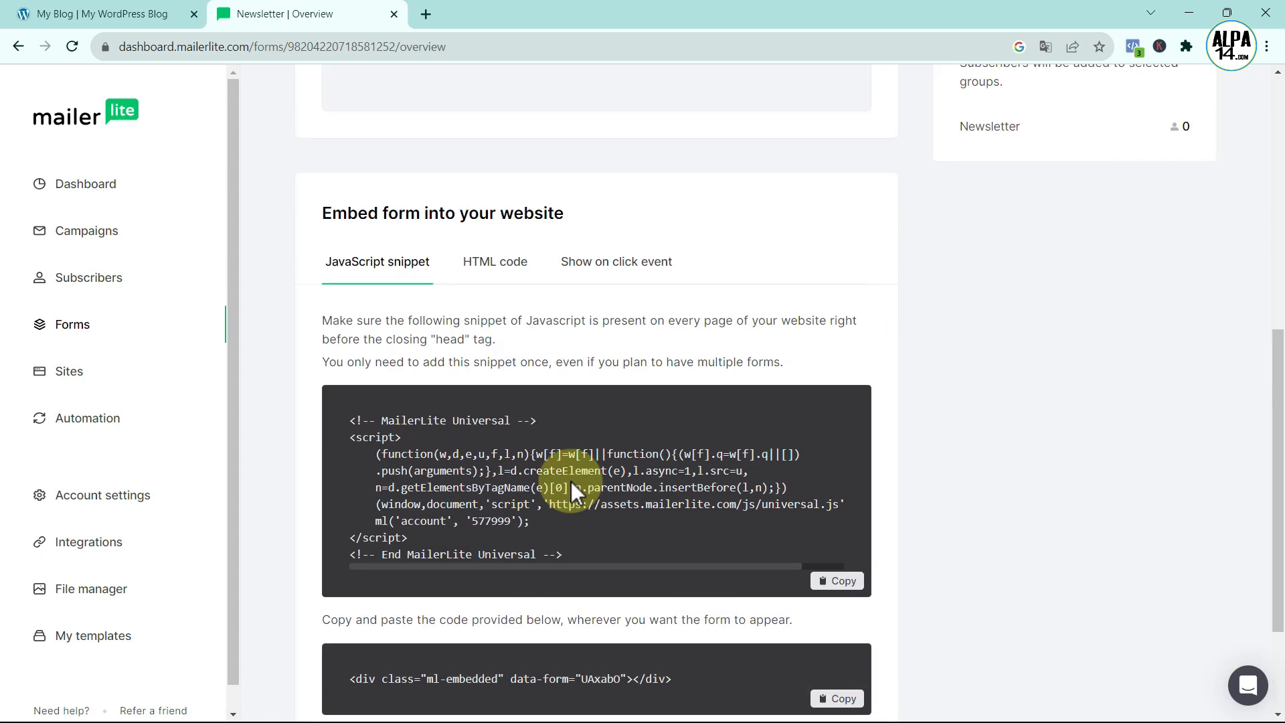
{"action": "left_click", "coordinate": [484, 269]}
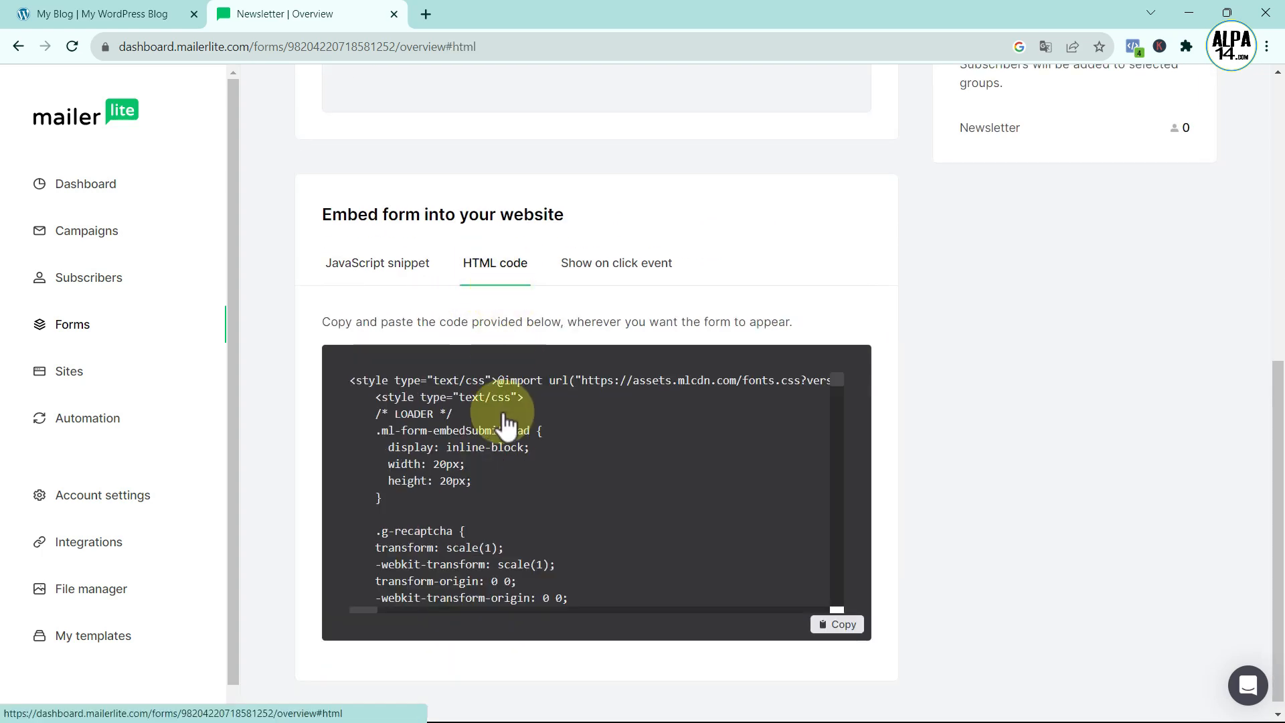
- Copy the HTML embed code and switch to the My Blog page in Divi
{"action": "scroll", "coordinate": [572, 533], "scroll_direction": "down", "scroll_amount": 6}
{"action": "scroll", "coordinate": [566, 502], "scroll_direction": "up", "scroll_amount": 3}
{"action": "scroll", "coordinate": [565, 498], "scroll_direction": "up", "scroll_amount": 3}
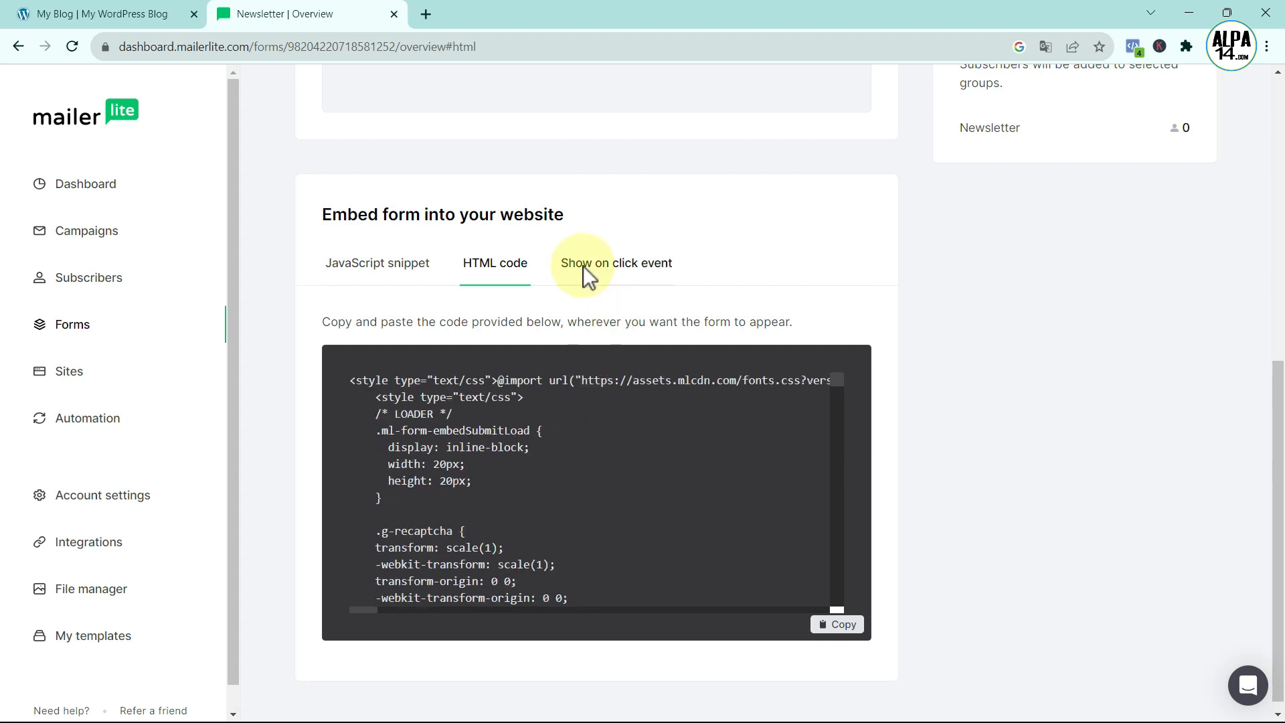
{"action": "left_click", "coordinate": [626, 276]}
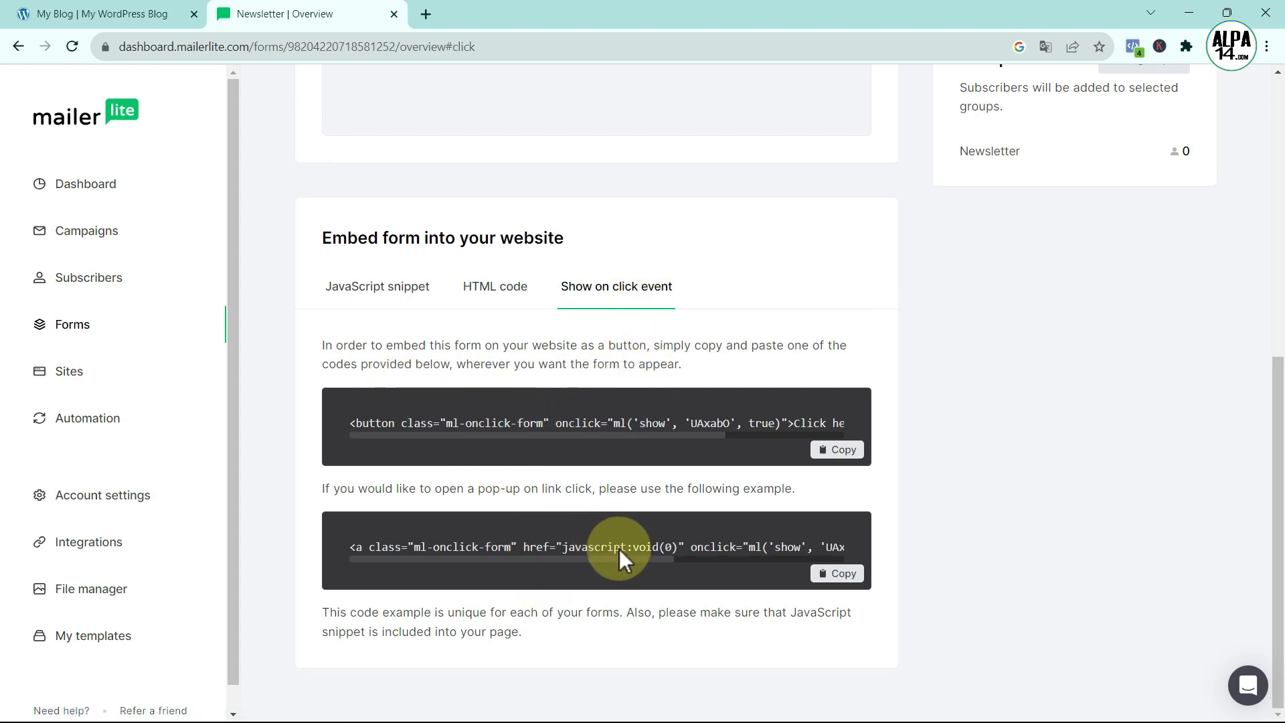
{"action": "left_click", "coordinate": [494, 288]}
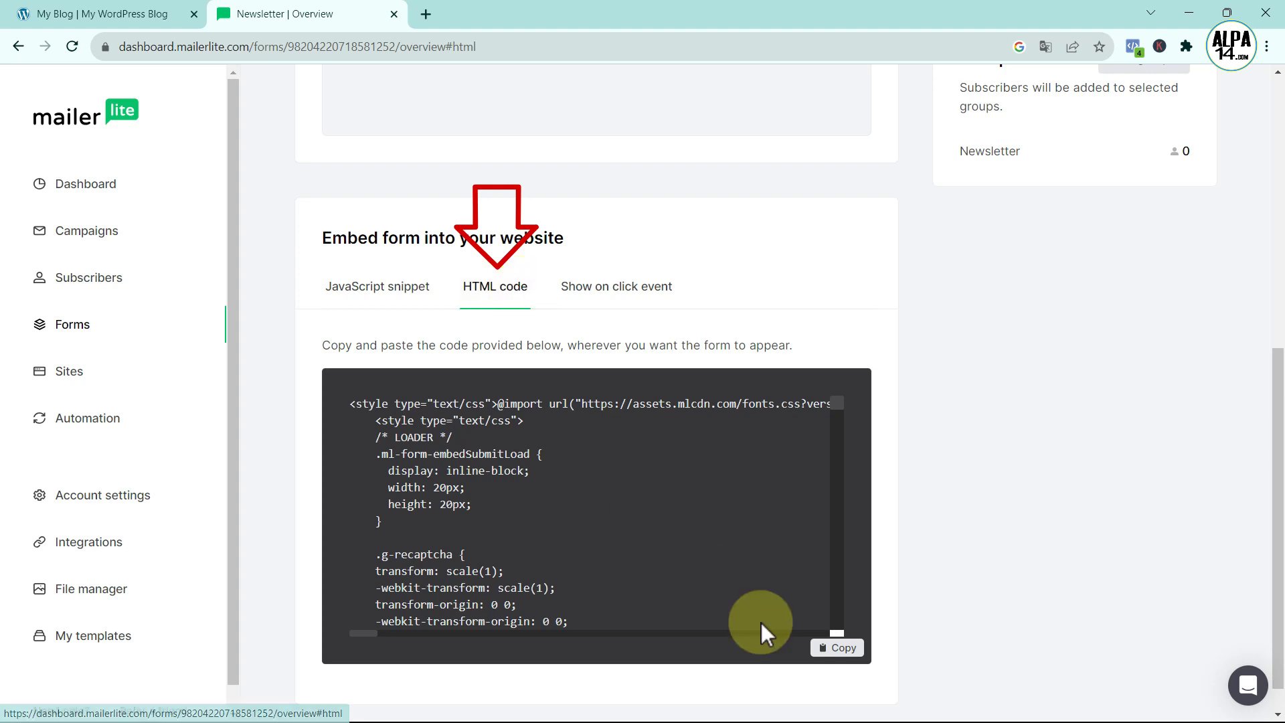
{"action": "left_click", "coordinate": [845, 650]}
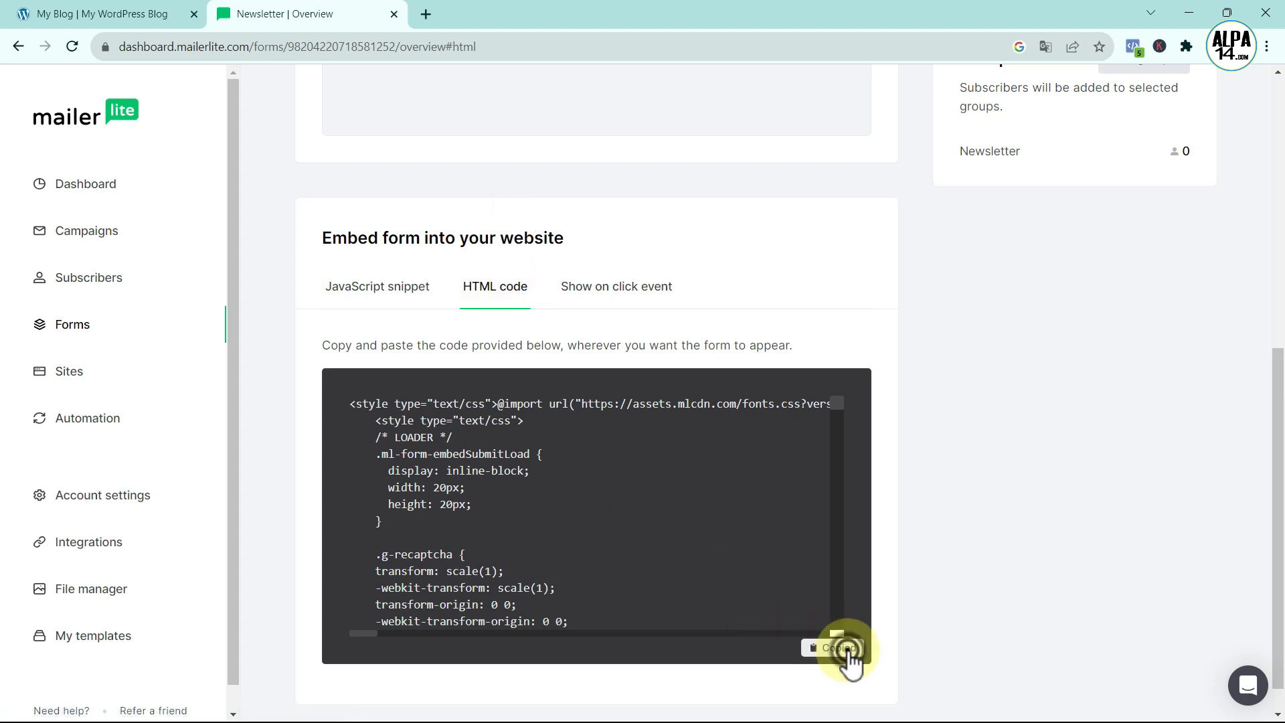
{"action": "left_click", "coordinate": [119, 15]}
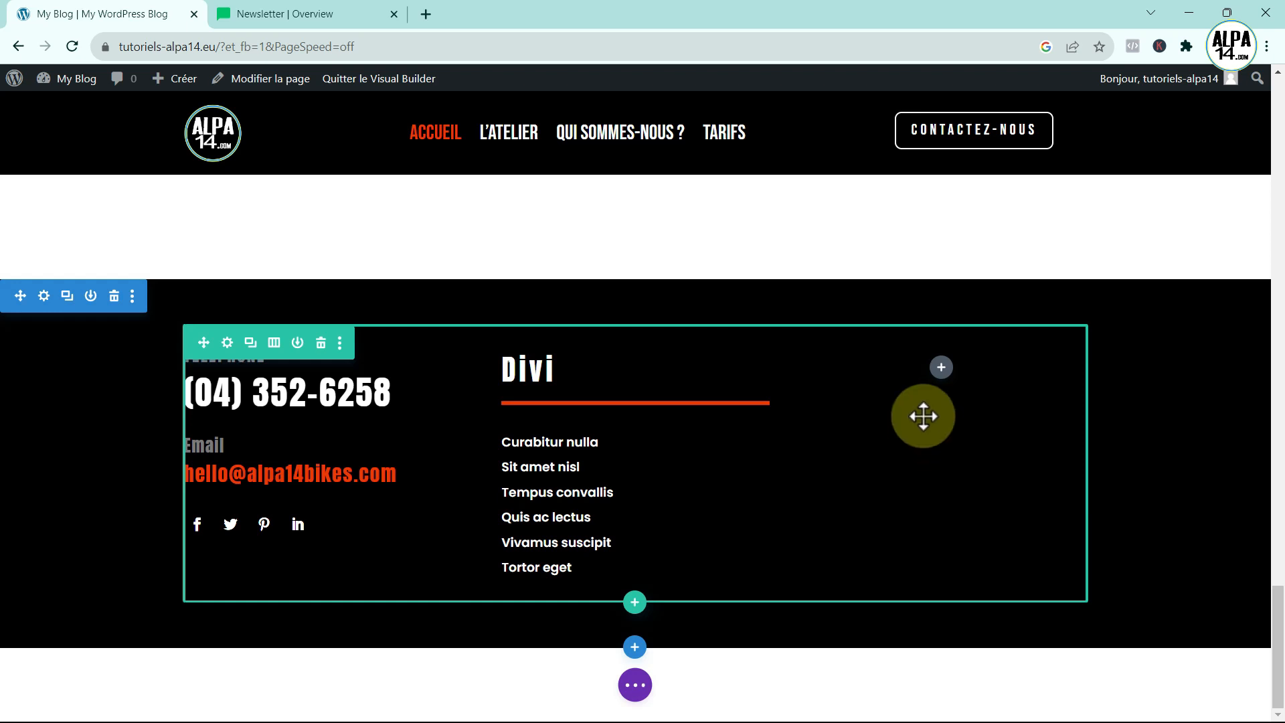
- Add a Code module to the empty third footer column containing the MailerLite embed code
{"action": "left_click", "coordinate": [941, 370]}
{"action": "left_click", "coordinate": [892, 498]}
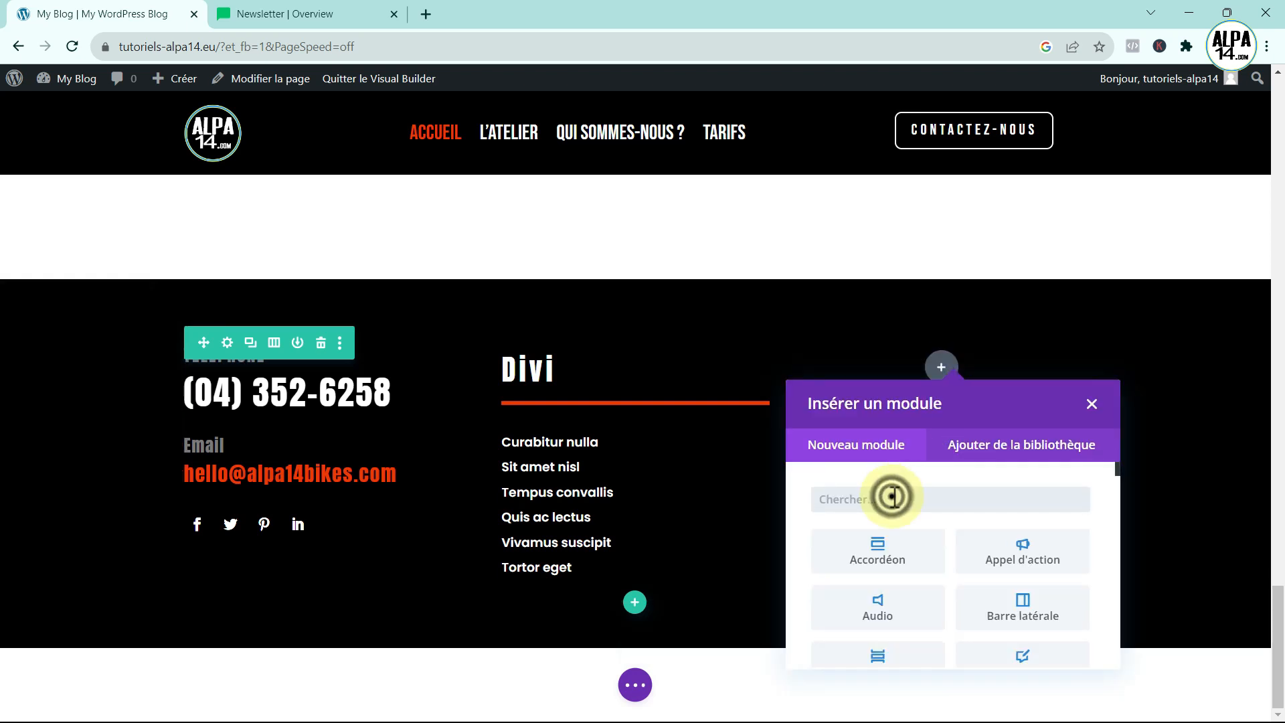
{"action": "type", "text": "code"}
{"action": "left_click", "coordinate": [877, 552]}
{"action": "left_click", "coordinate": [105, 319]}
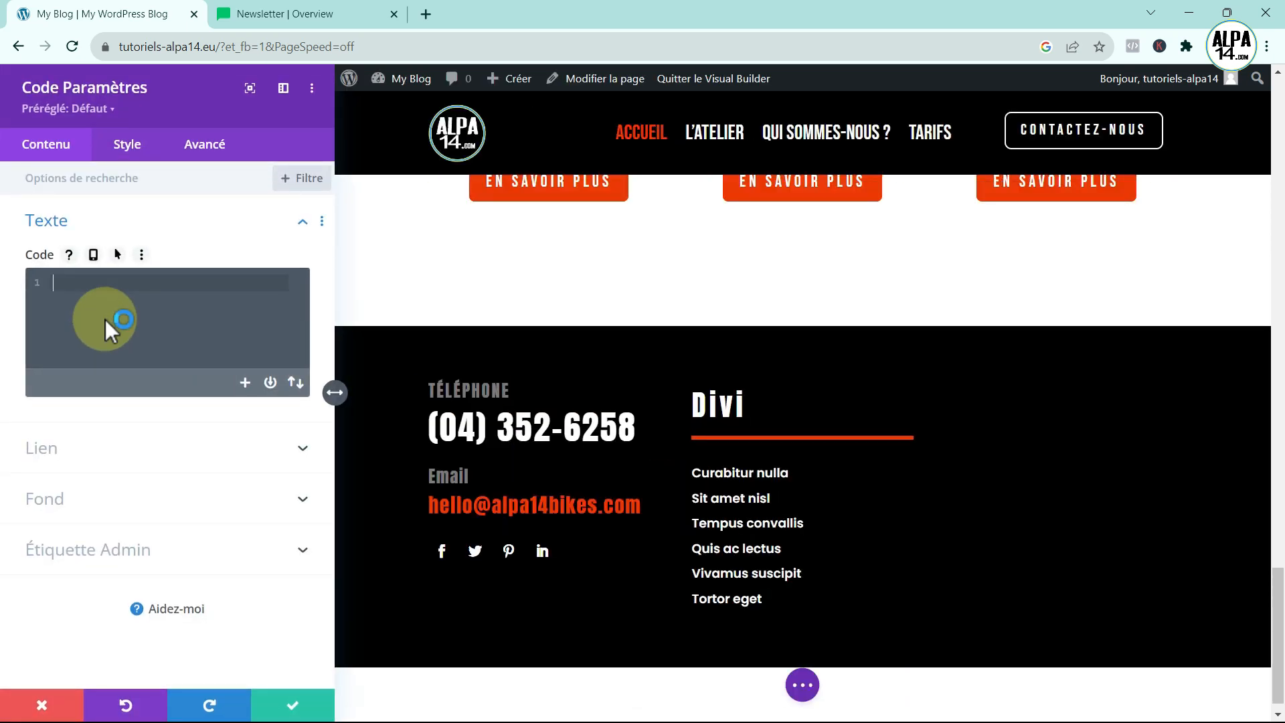
{"action": "key", "text": "ctrl+v"}
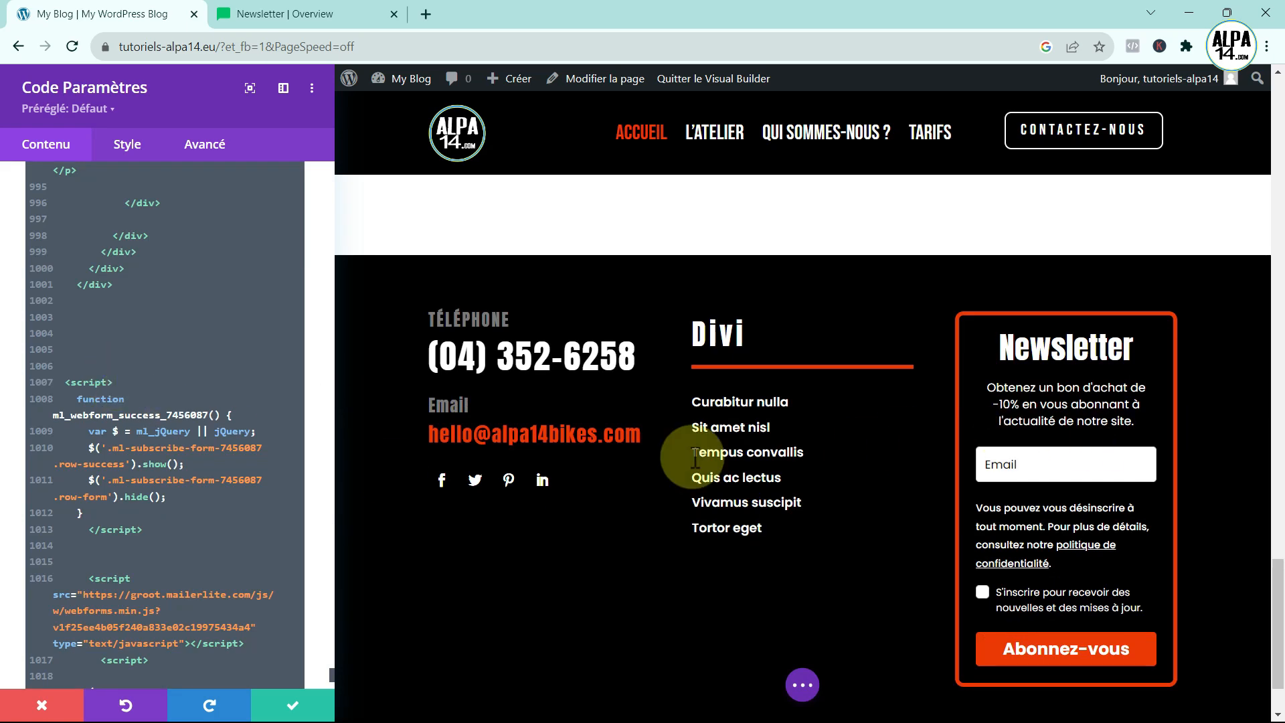
{"action": "left_click", "coordinate": [308, 706]}
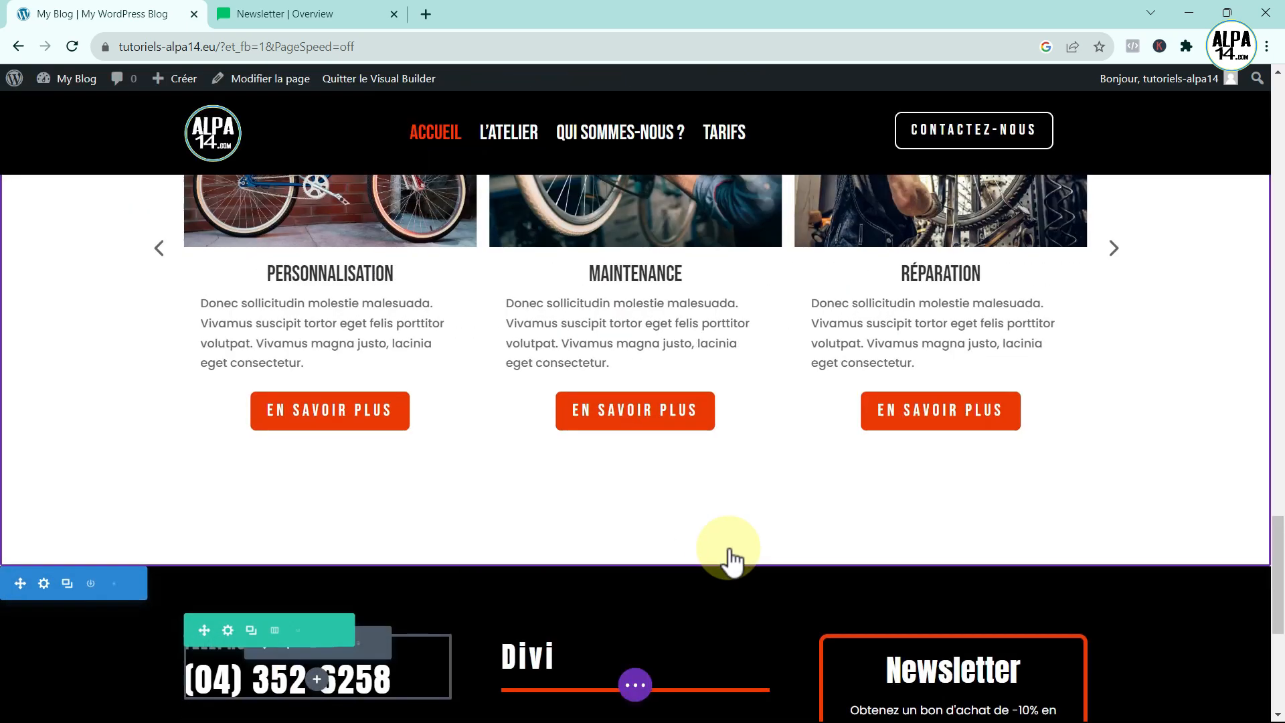
- Save the page with Sauvegarder and exit the Visual Builder
{"action": "scroll", "coordinate": [781, 522], "scroll_direction": "down", "scroll_amount": 5}
{"action": "scroll", "coordinate": [786, 516], "scroll_direction": "up", "scroll_amount": 1}
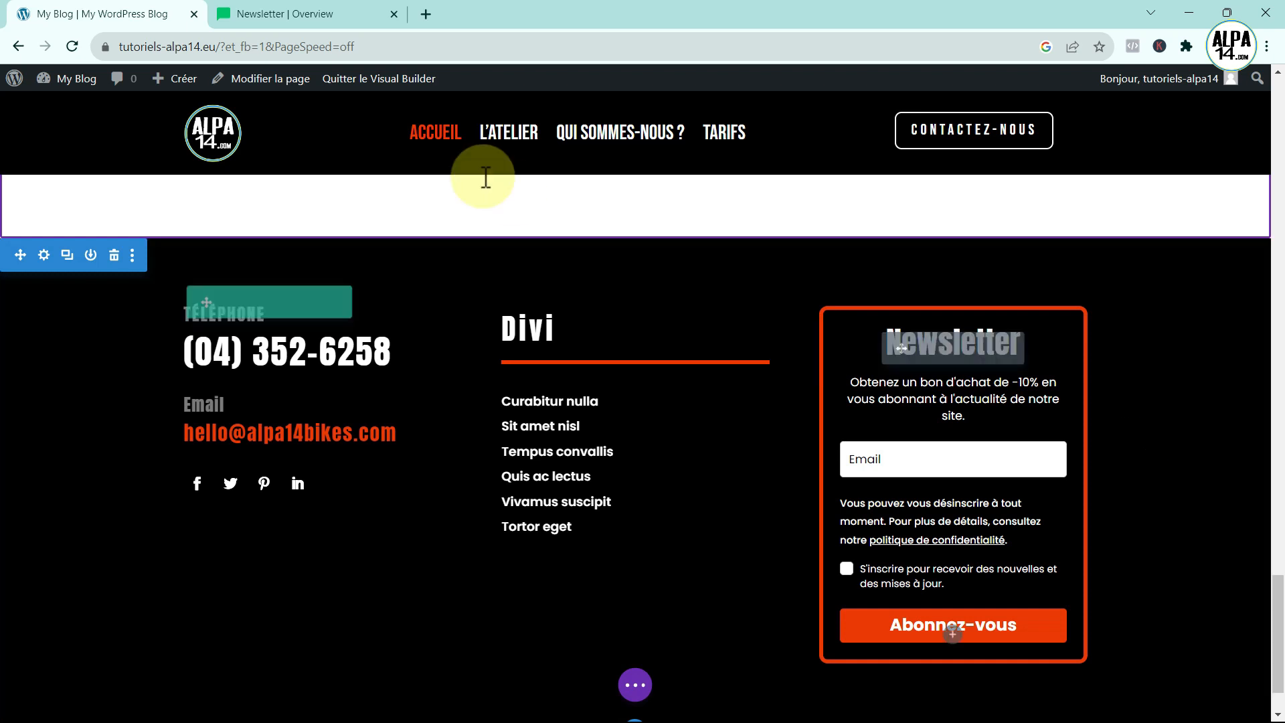
{"action": "left_click", "coordinate": [634, 685]}
{"action": "left_click", "coordinate": [1178, 683]}
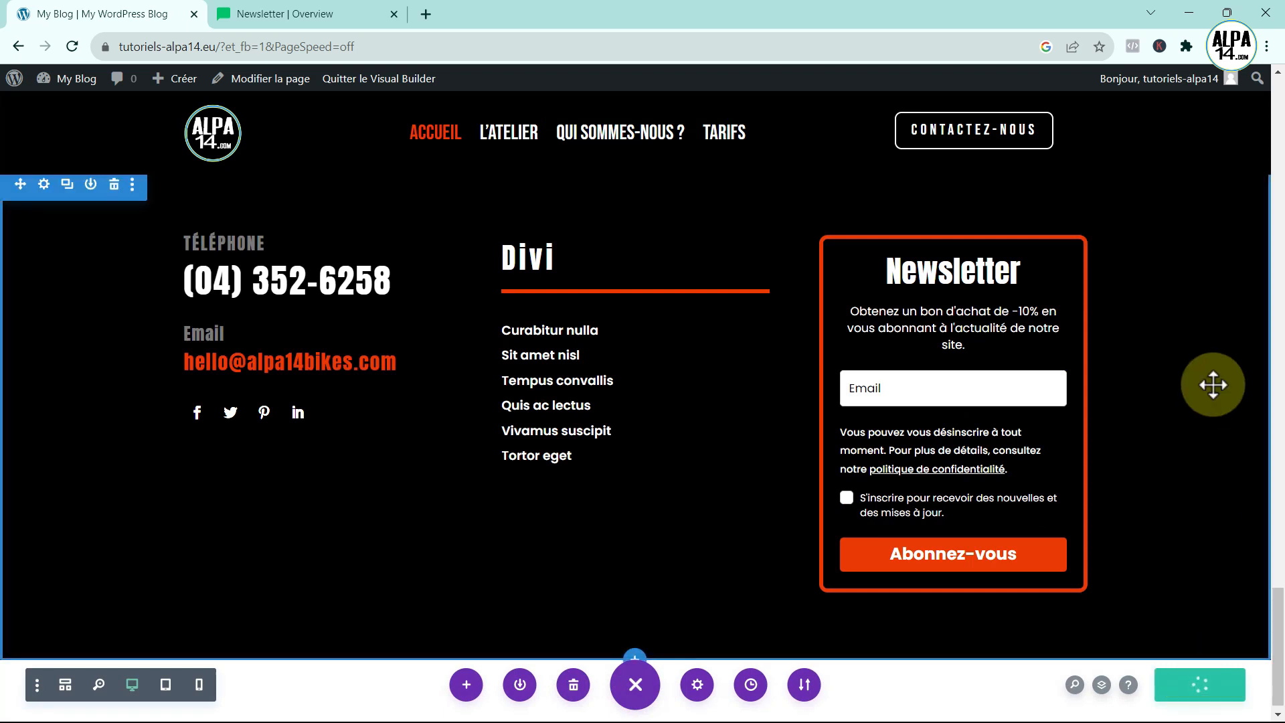
{"action": "left_click", "coordinate": [367, 85]}
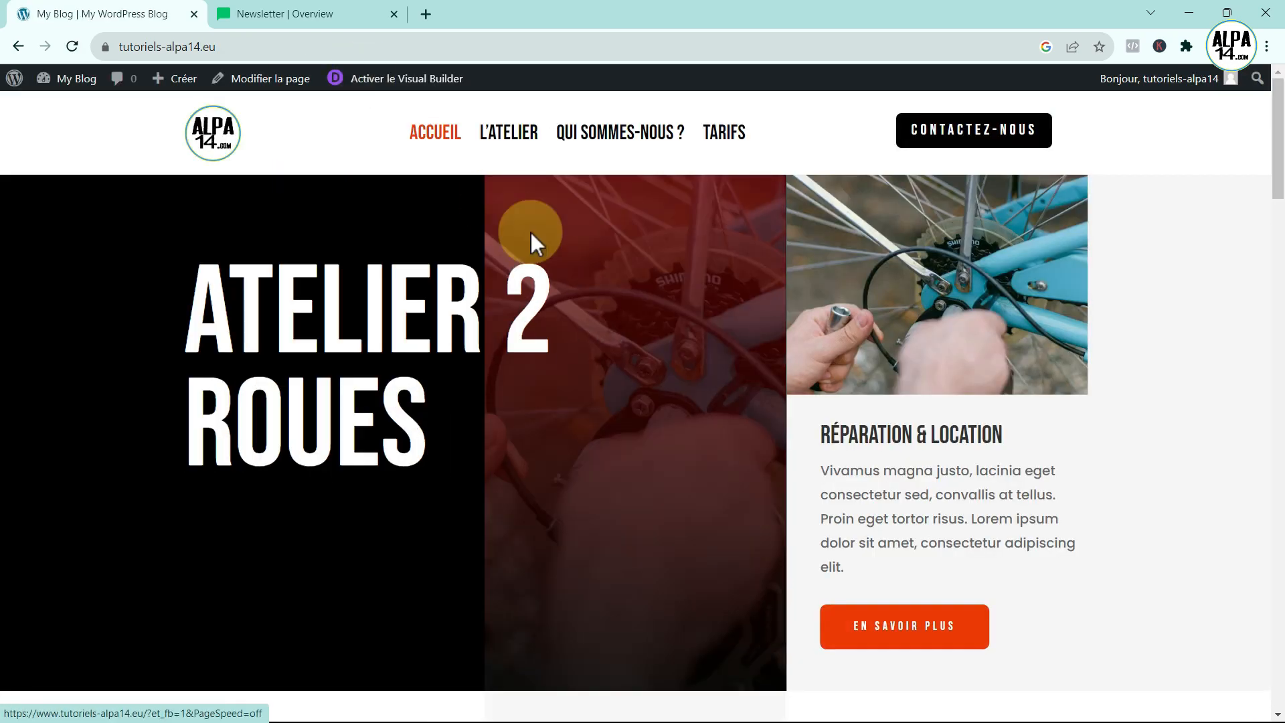
- Enter a test email address in the footer newsletter form's Email field
{"action": "scroll", "coordinate": [549, 243], "scroll_direction": "down", "scroll_amount": 10}
{"action": "scroll", "coordinate": [549, 242], "scroll_direction": "down", "scroll_amount": 15}
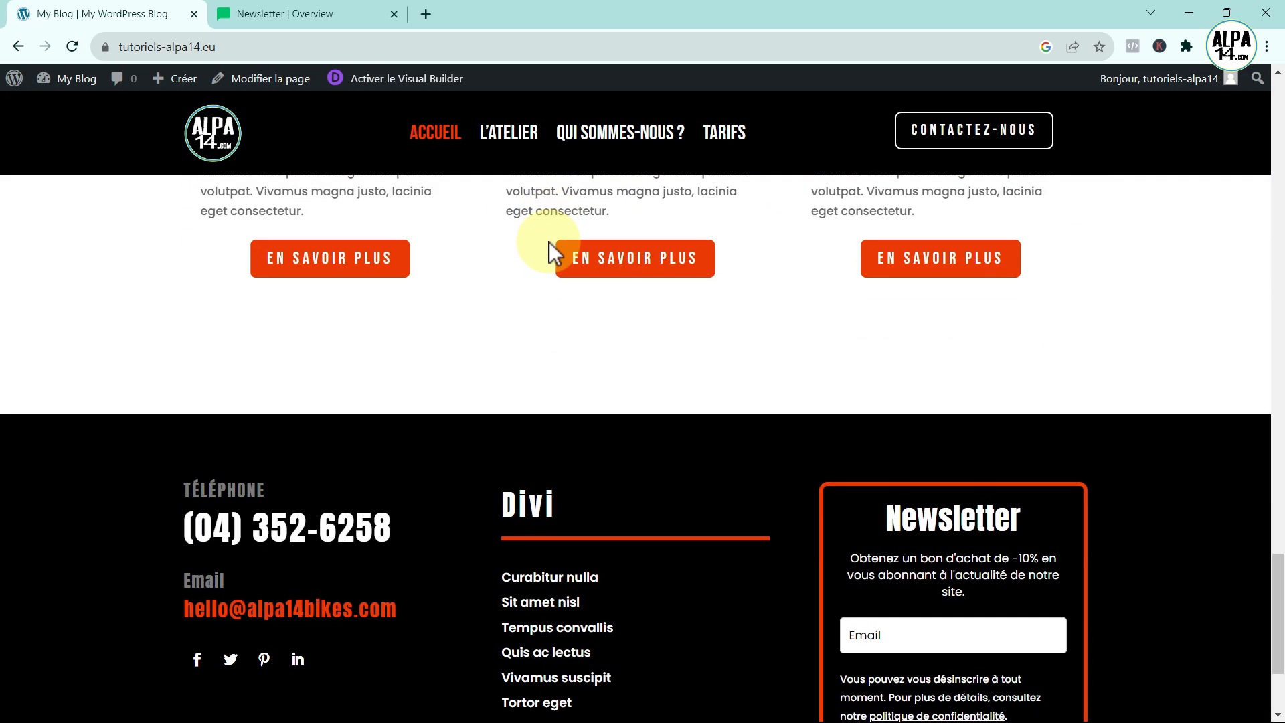
{"action": "scroll", "coordinate": [696, 319], "scroll_direction": "up", "scroll_amount": 1}
{"action": "left_click", "coordinate": [867, 533]}
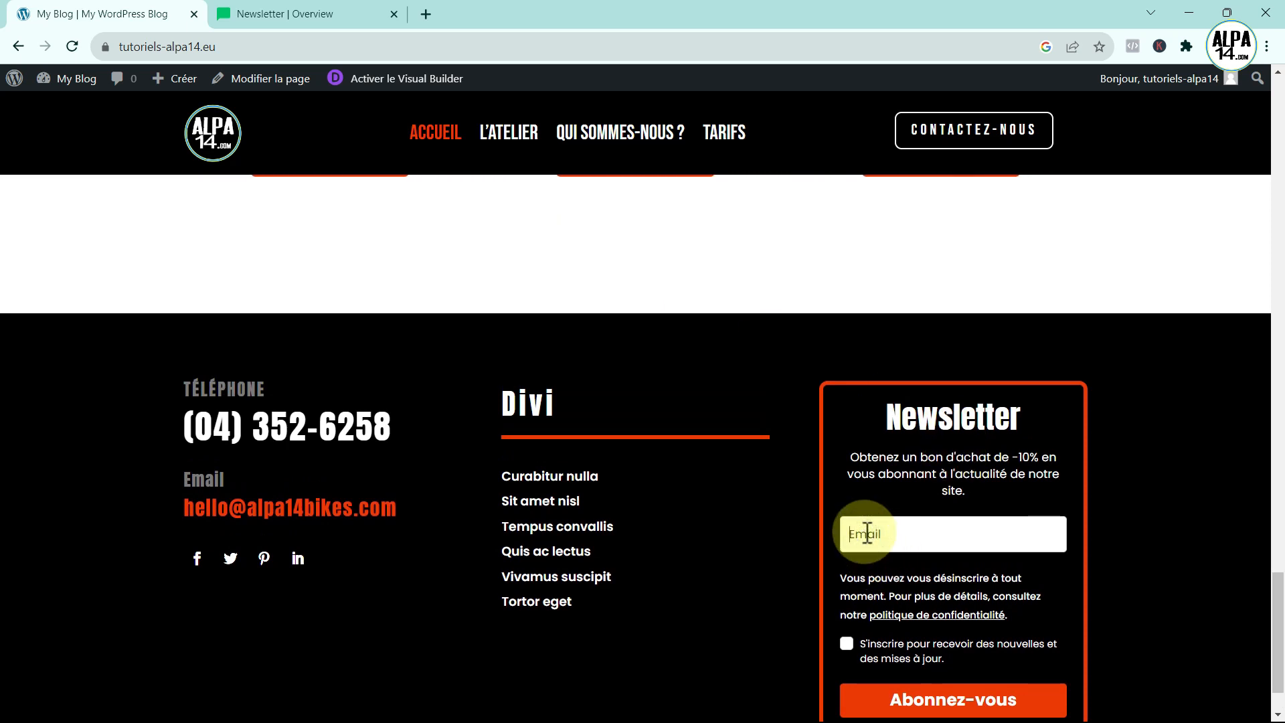
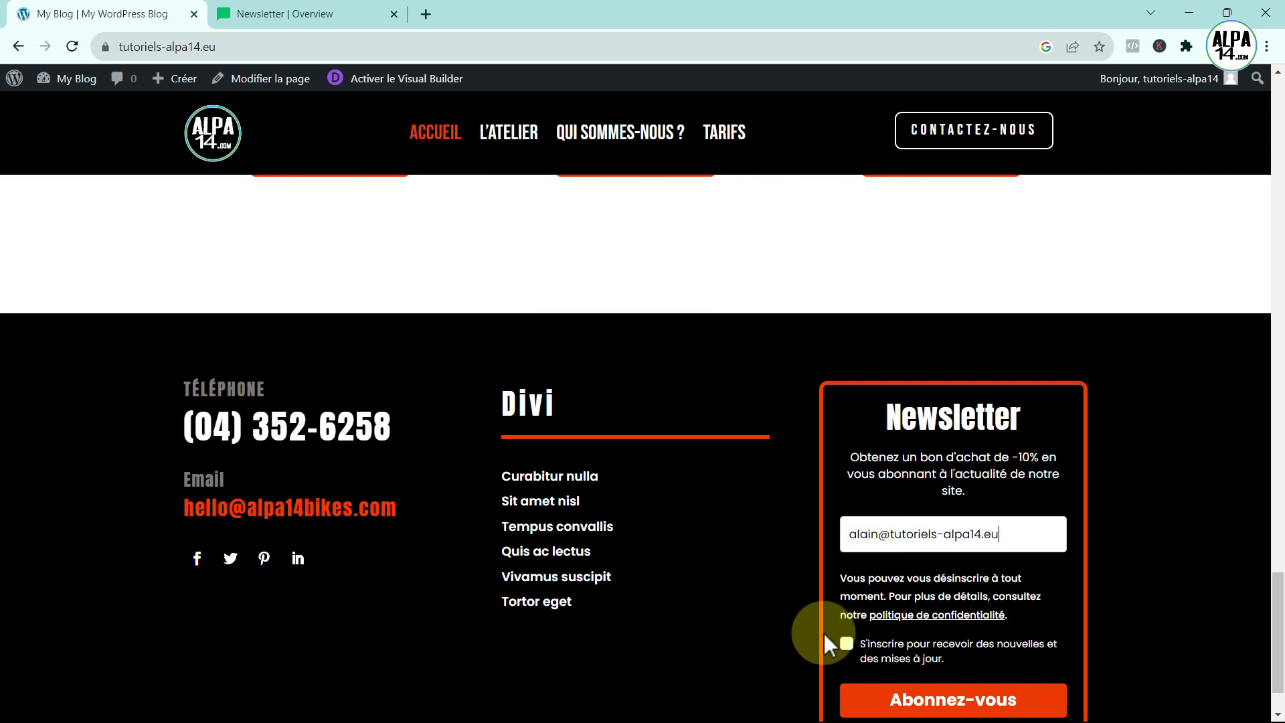
- Submit with Abonnez-vous, see the Merci ! message, and return to the MailerLite Newsletter overview
{"action": "scroll", "coordinate": [964, 574], "scroll_direction": "down", "scroll_amount": 1}
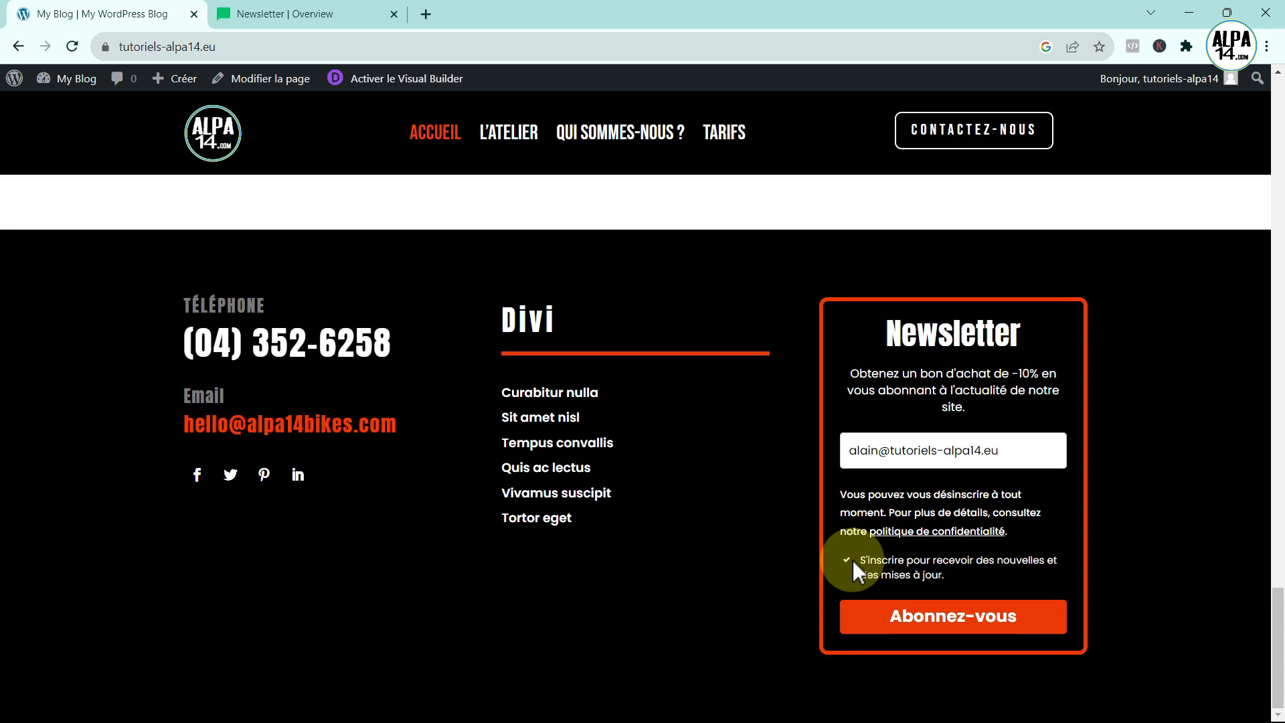
{"action": "left_click", "coordinate": [996, 613]}
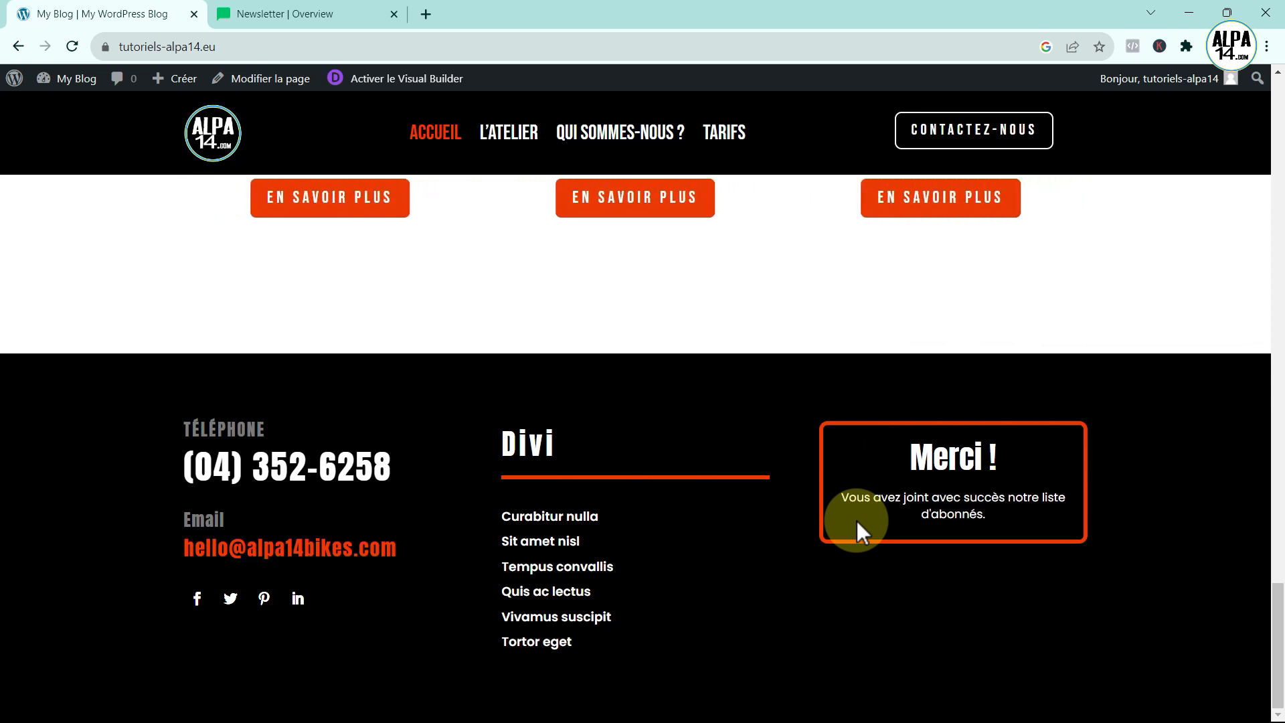
{"action": "left_click", "coordinate": [255, 13]}
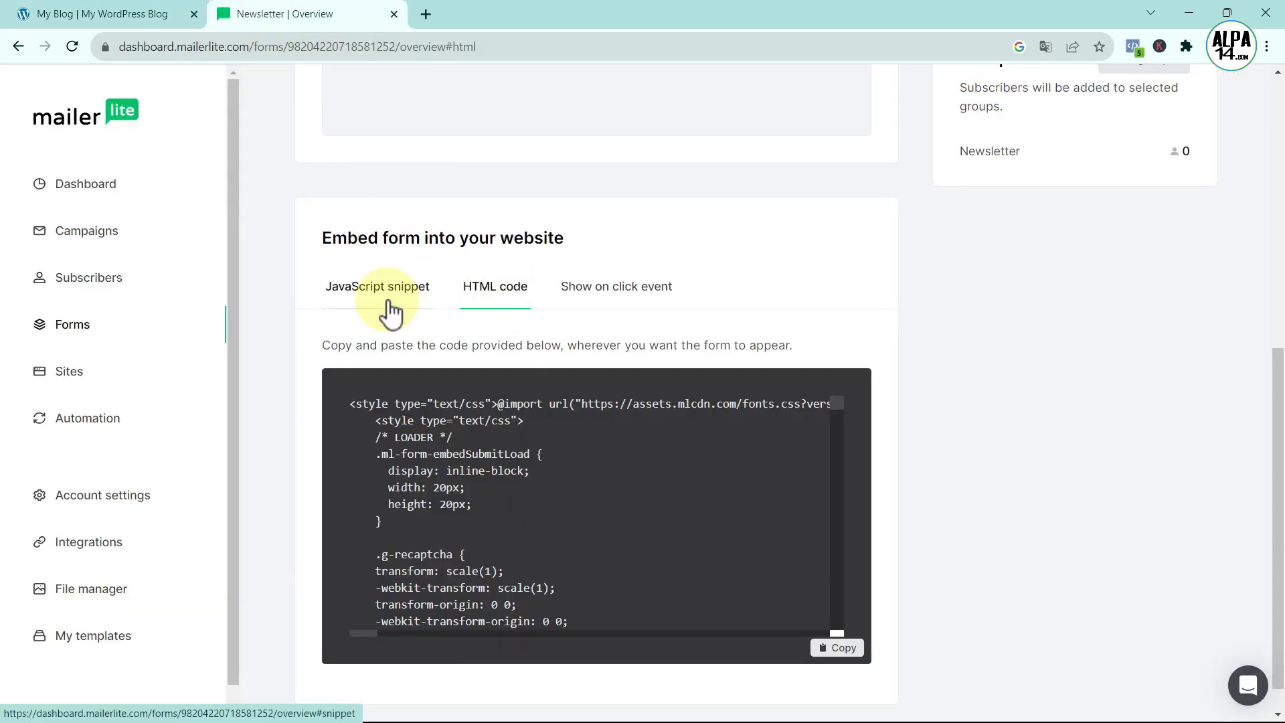
- Confirm the new test subscriber is among the 2 active subscribers, then go to Account settings
{"action": "left_click", "coordinate": [105, 281]}
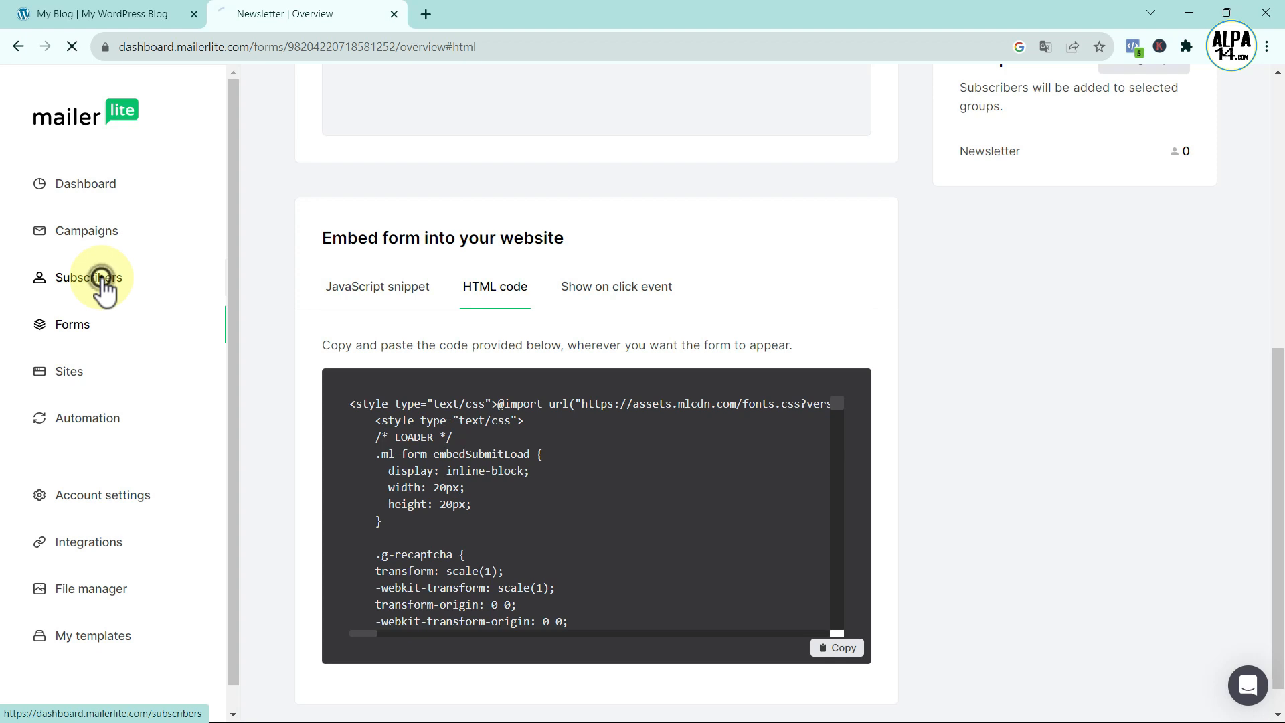
{"action": "scroll", "coordinate": [368, 476], "scroll_direction": "down", "scroll_amount": 3}
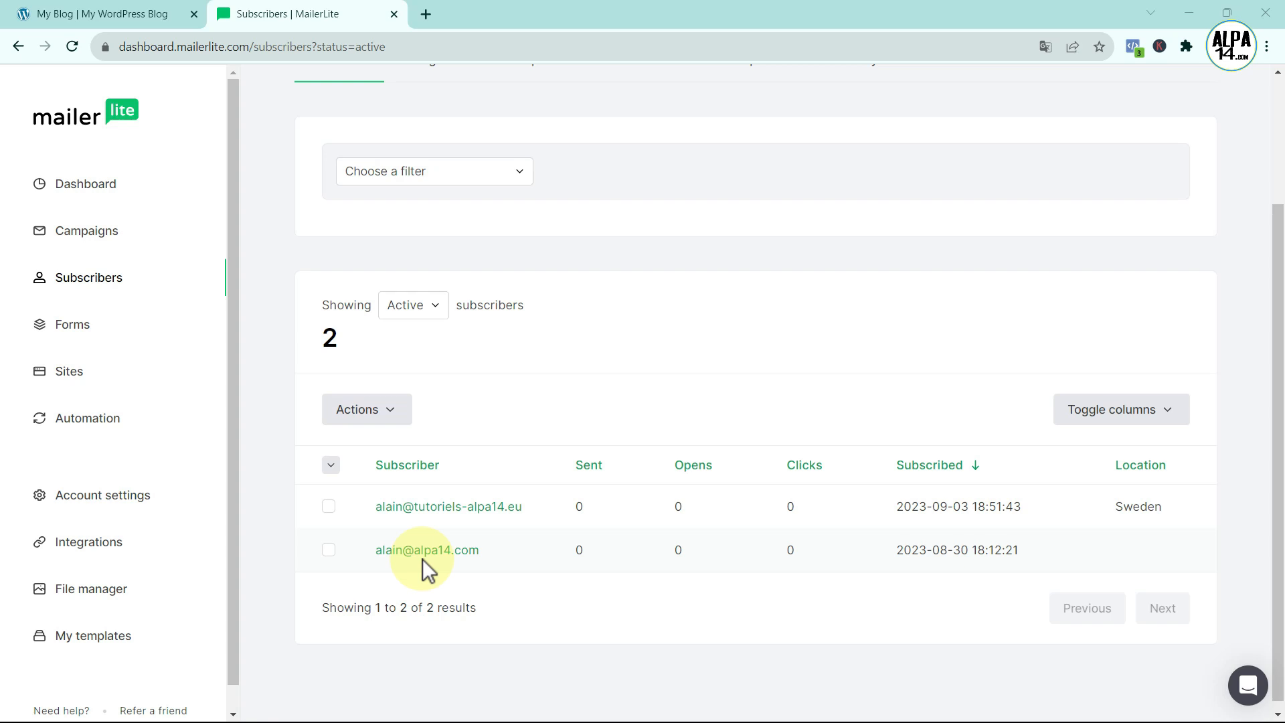
{"action": "left_click", "coordinate": [90, 496]}
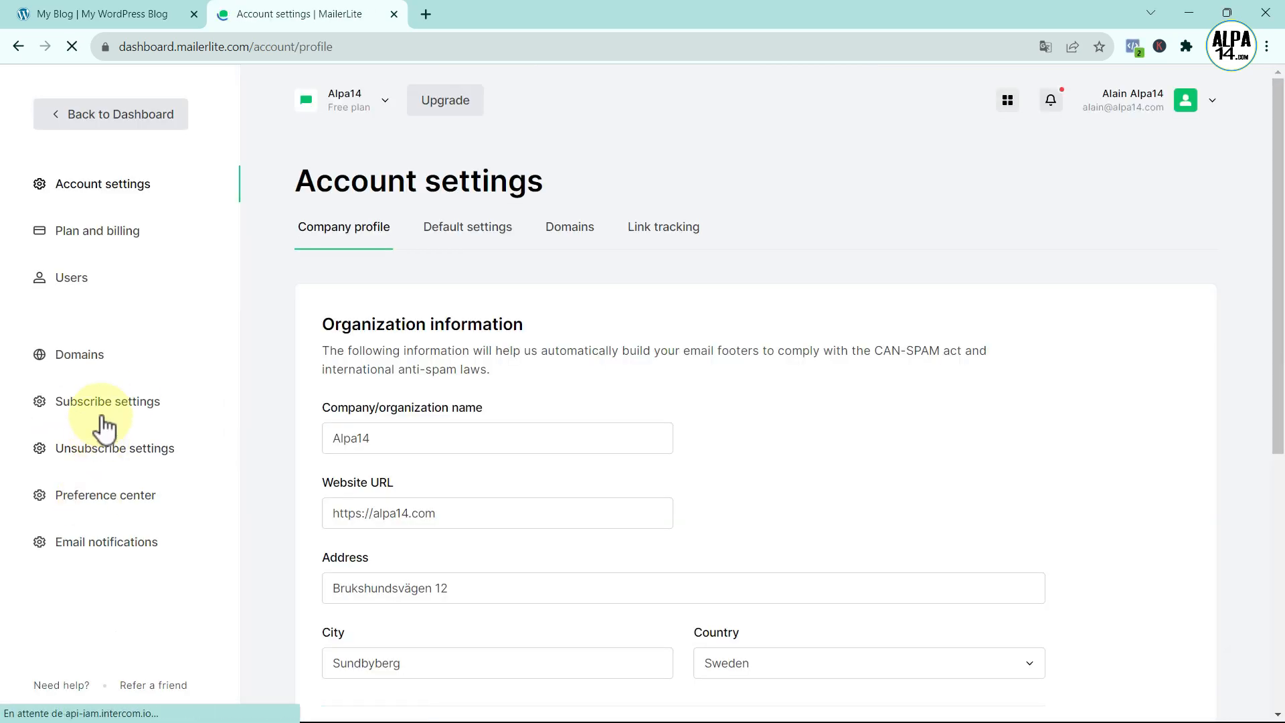
- Enable double opt-in for API and integrations in Subscribe settings, then return to the Dashboard
{"action": "left_click", "coordinate": [103, 410]}
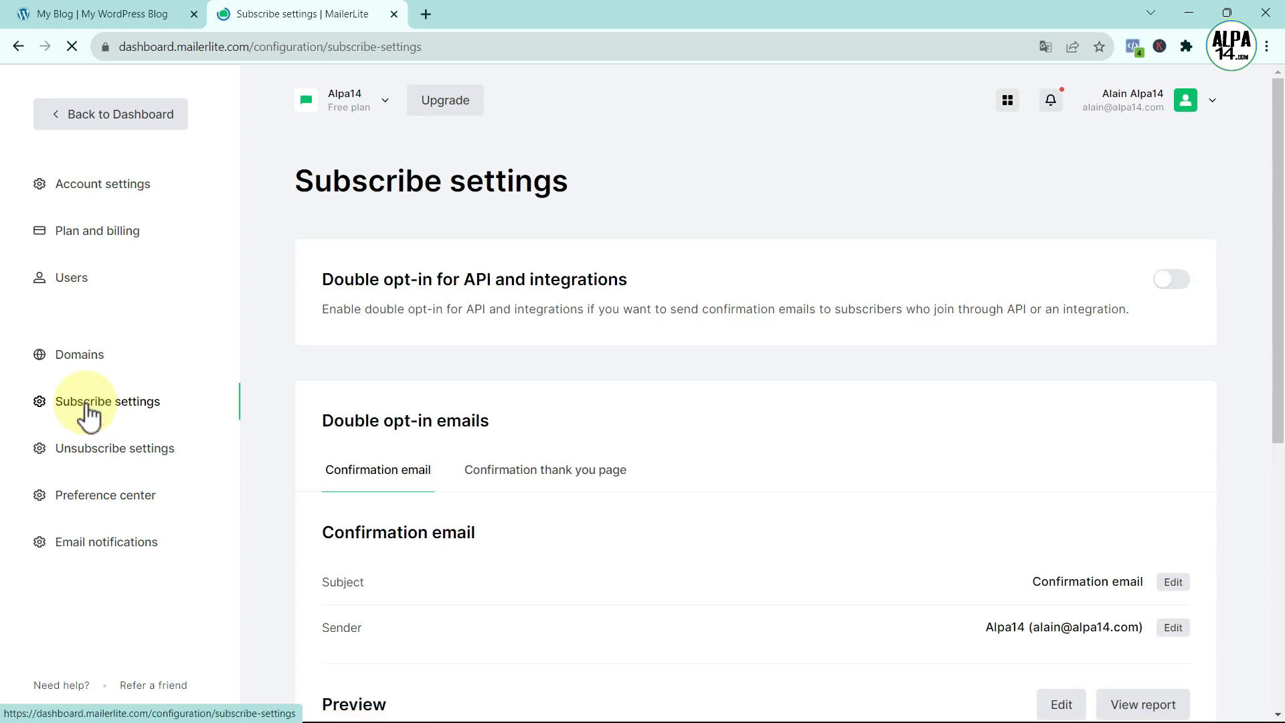
{"action": "left_click", "coordinate": [1180, 287]}
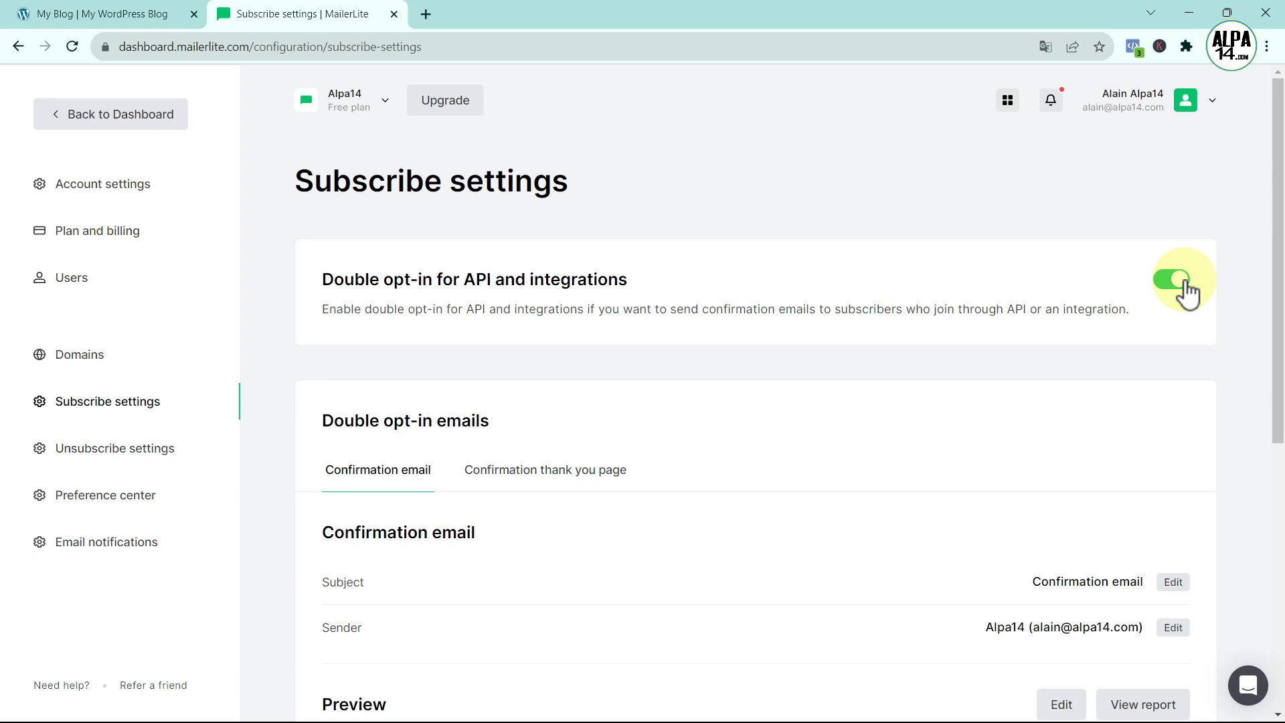
{"action": "left_click", "coordinate": [140, 117]}
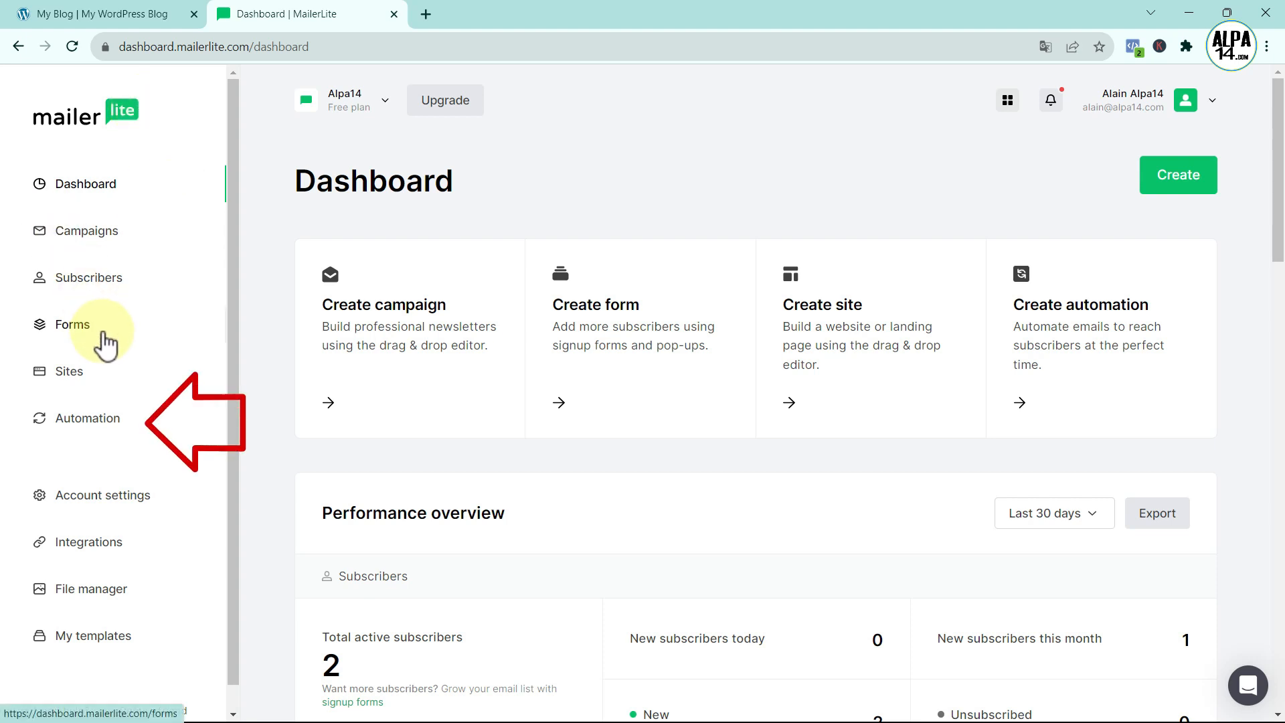
- Start a new from-scratch automation named 'envoi des 10%' and begin building its workflow
{"action": "left_click", "coordinate": [91, 422]}
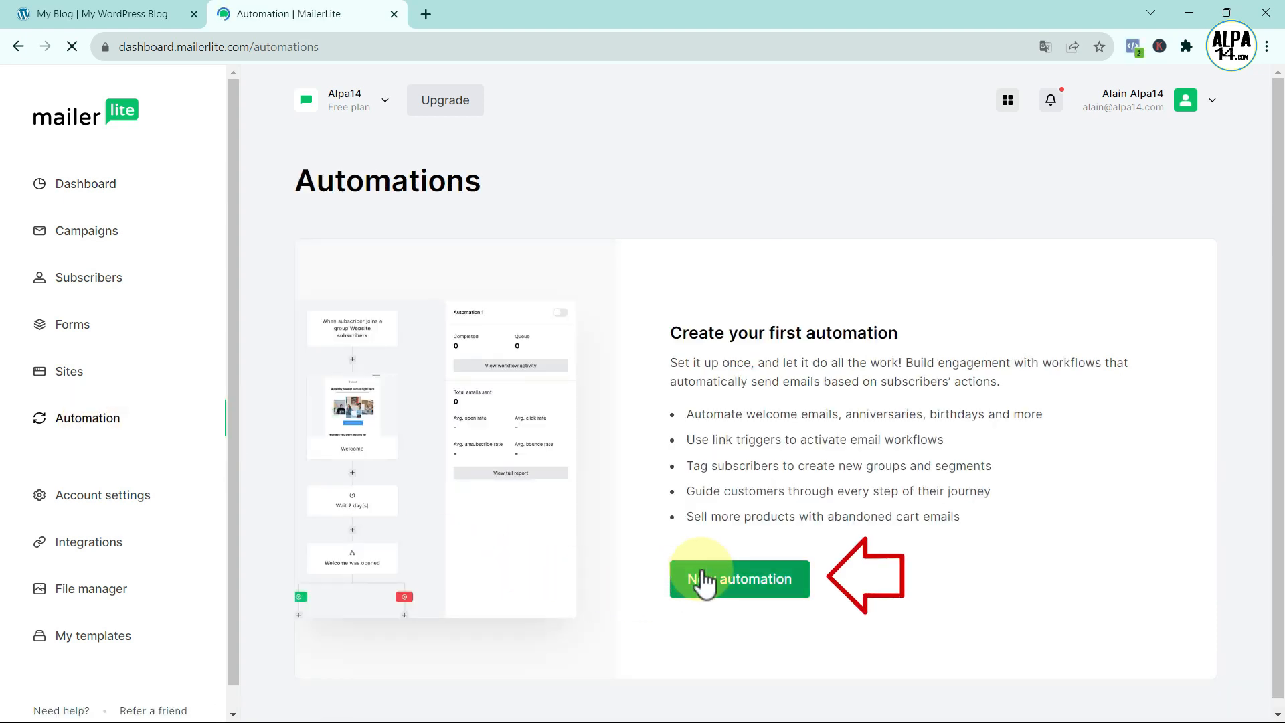
{"action": "left_click", "coordinate": [725, 587]}
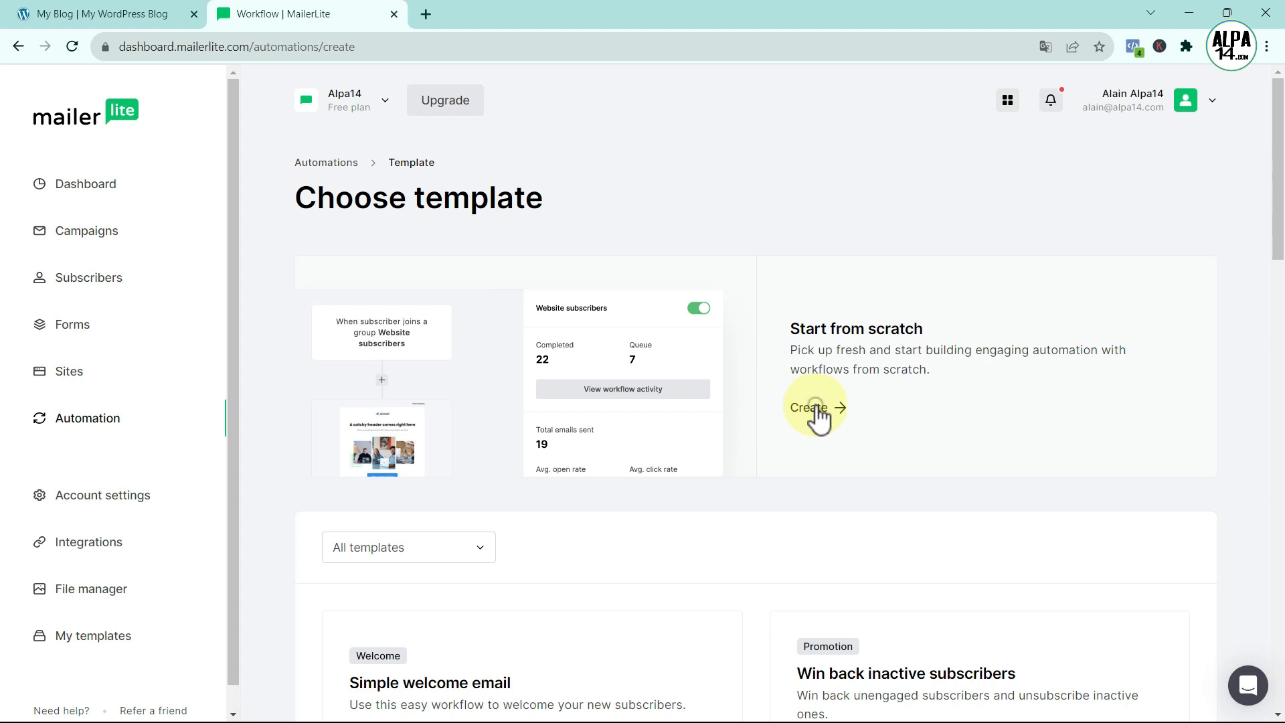
{"action": "left_click", "coordinate": [813, 412]}
{"action": "left_click", "coordinate": [511, 417]}
{"action": "type", "text": "env"}
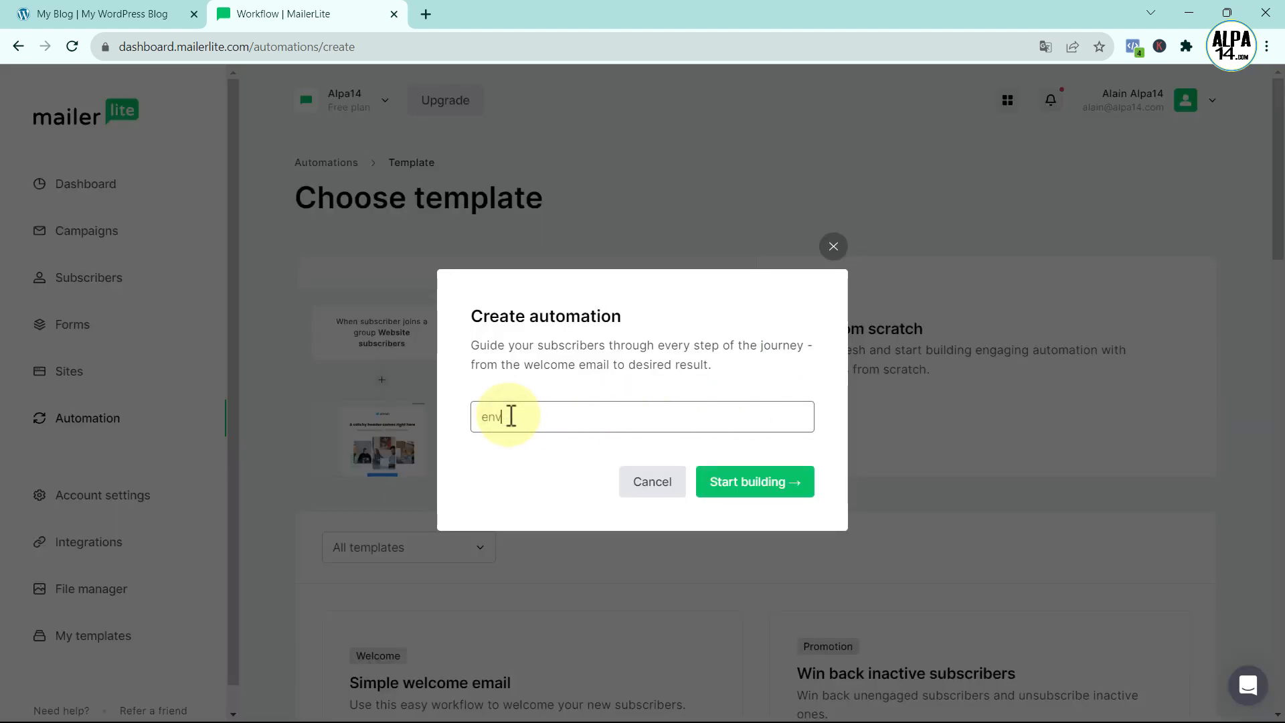
{"action": "type", "text": "oi des 10%"}
{"action": "left_click", "coordinate": [748, 492]}
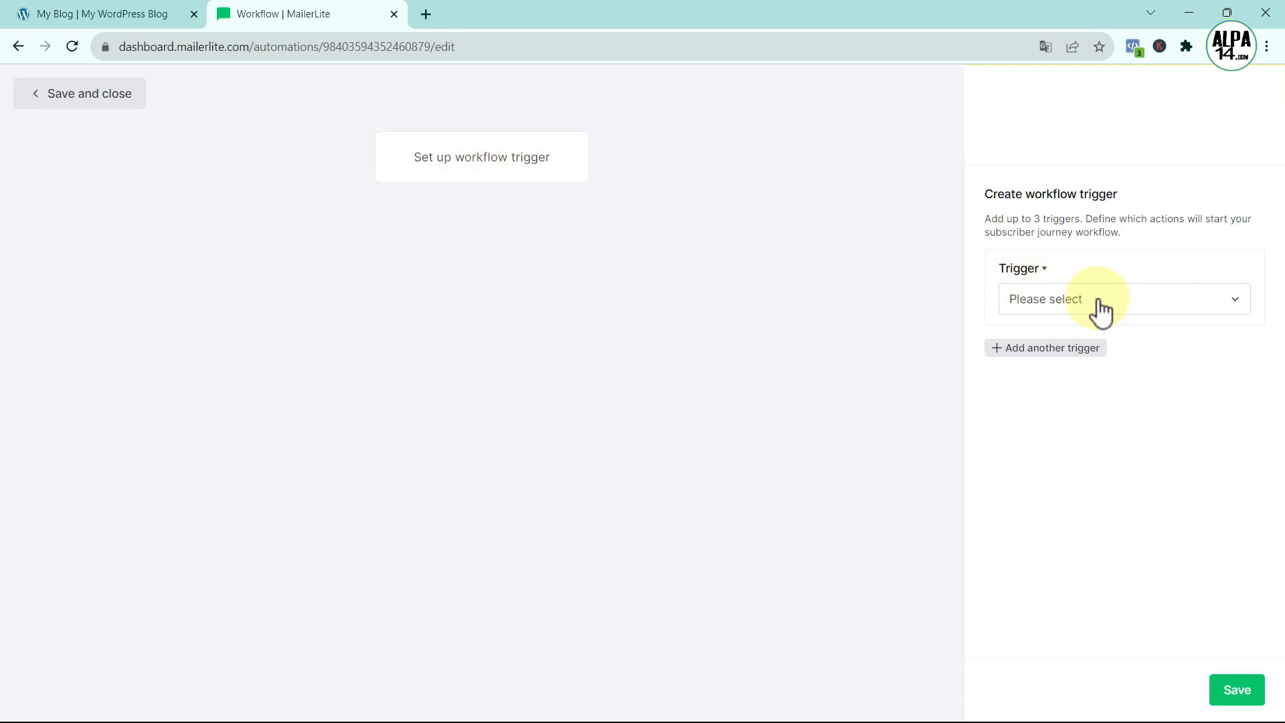
- Save a 'joins group' trigger for the Newsletter group, then add an Email step after it
{"action": "left_click", "coordinate": [1231, 298]}
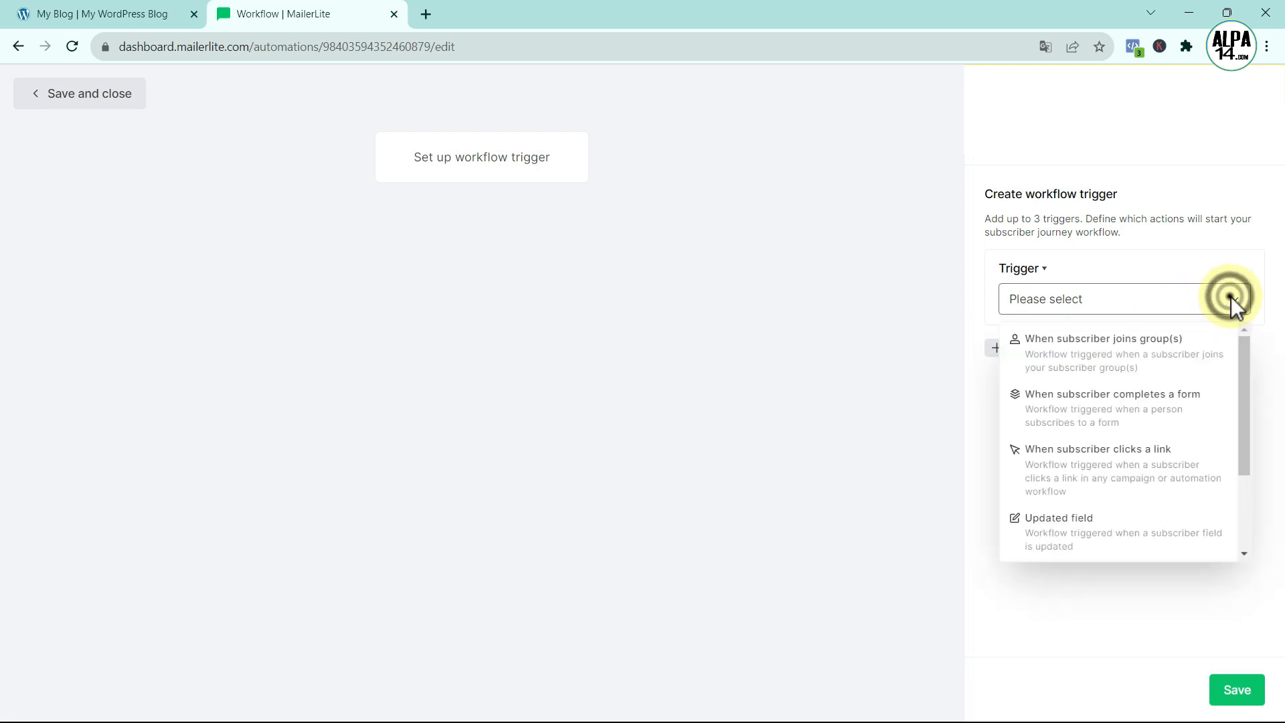
{"action": "left_click", "coordinate": [1117, 371]}
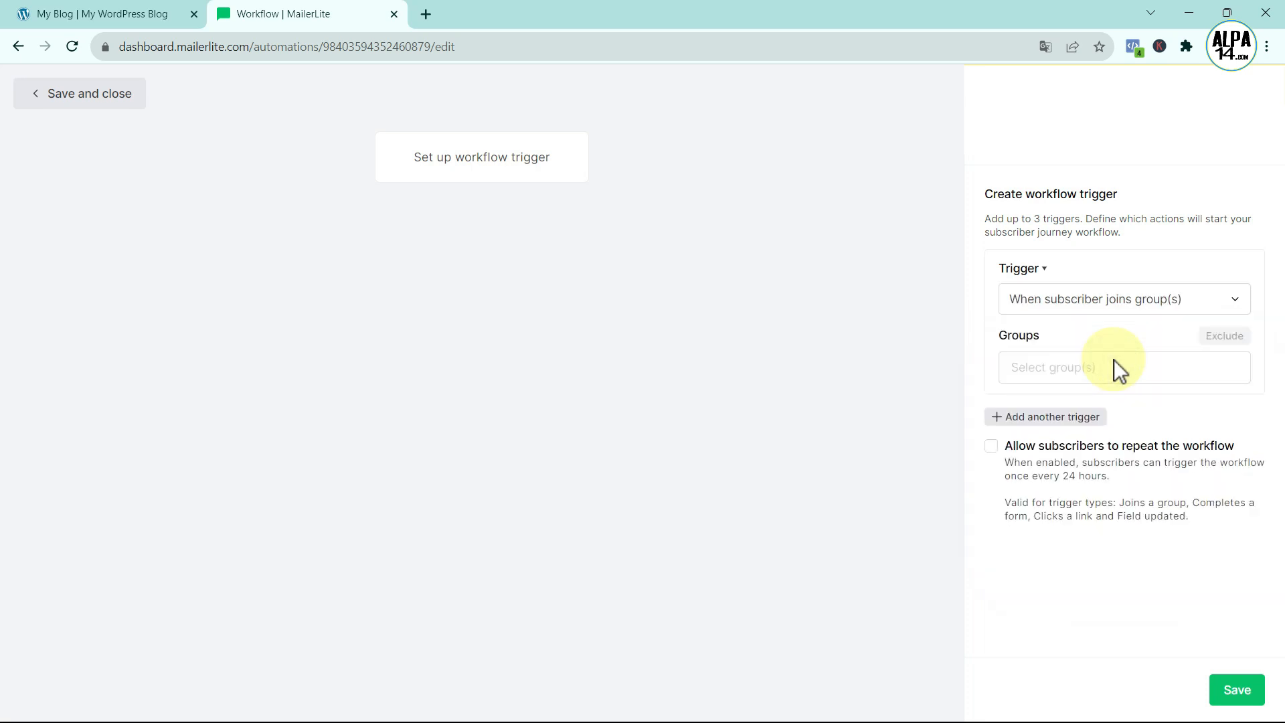
{"action": "left_click", "coordinate": [1021, 369]}
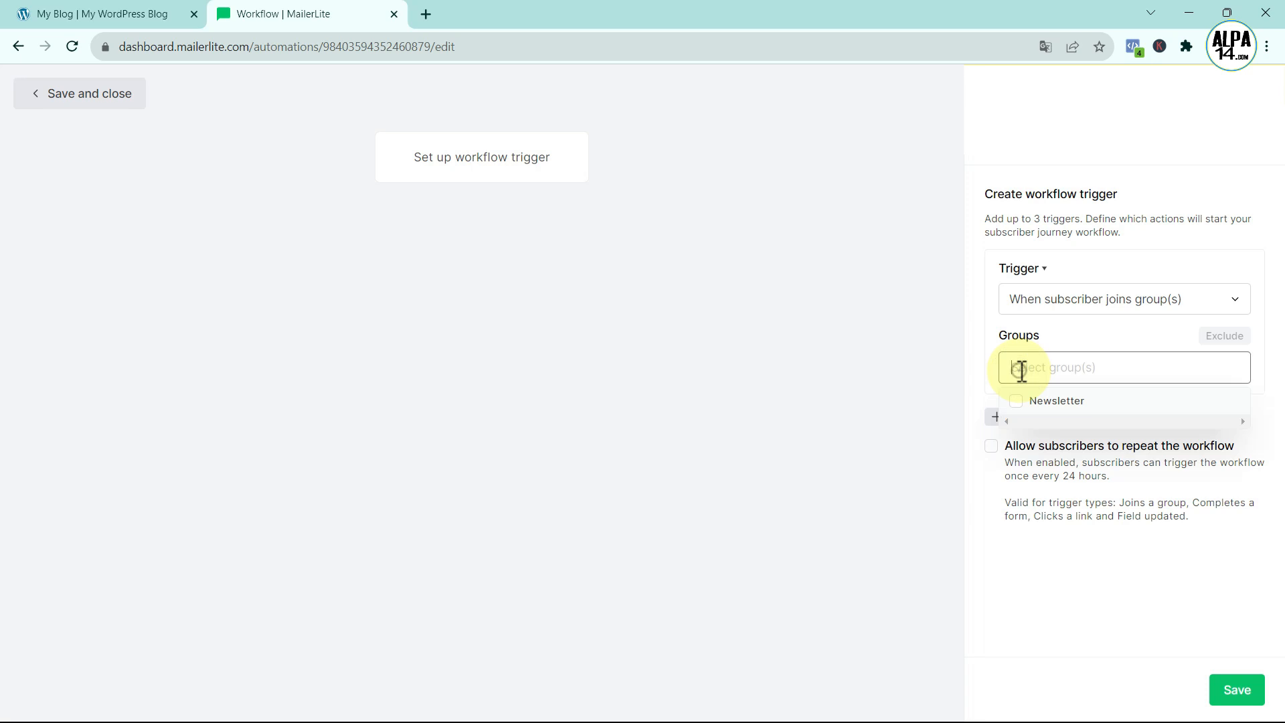
{"action": "left_click", "coordinate": [1021, 405]}
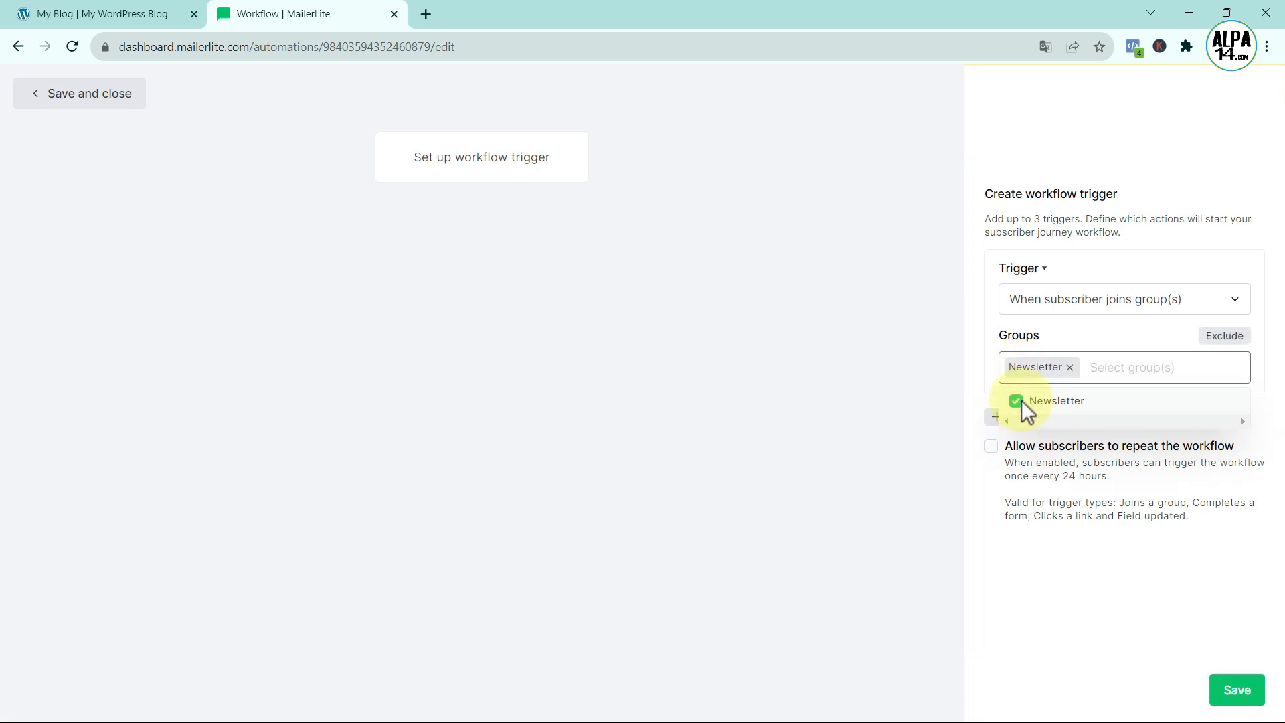
{"action": "left_click", "coordinate": [1055, 600]}
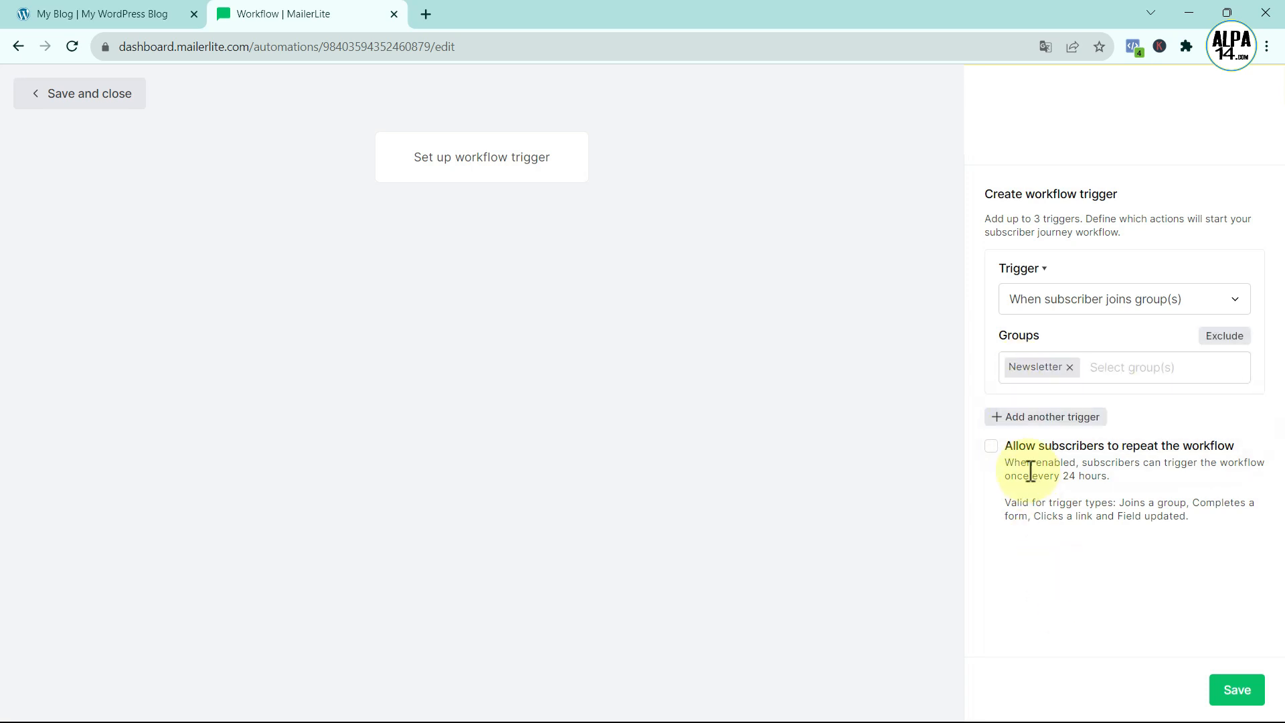
{"action": "left_click", "coordinate": [1230, 693]}
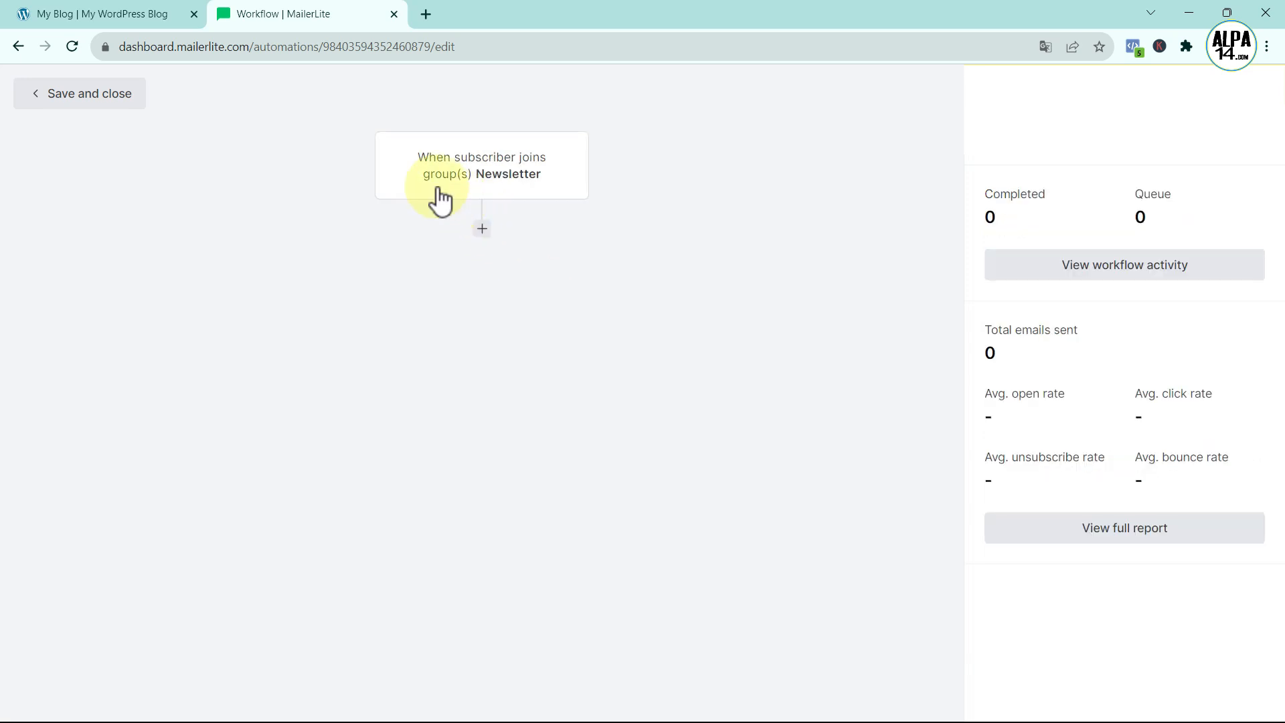
{"action": "left_click", "coordinate": [482, 230]}
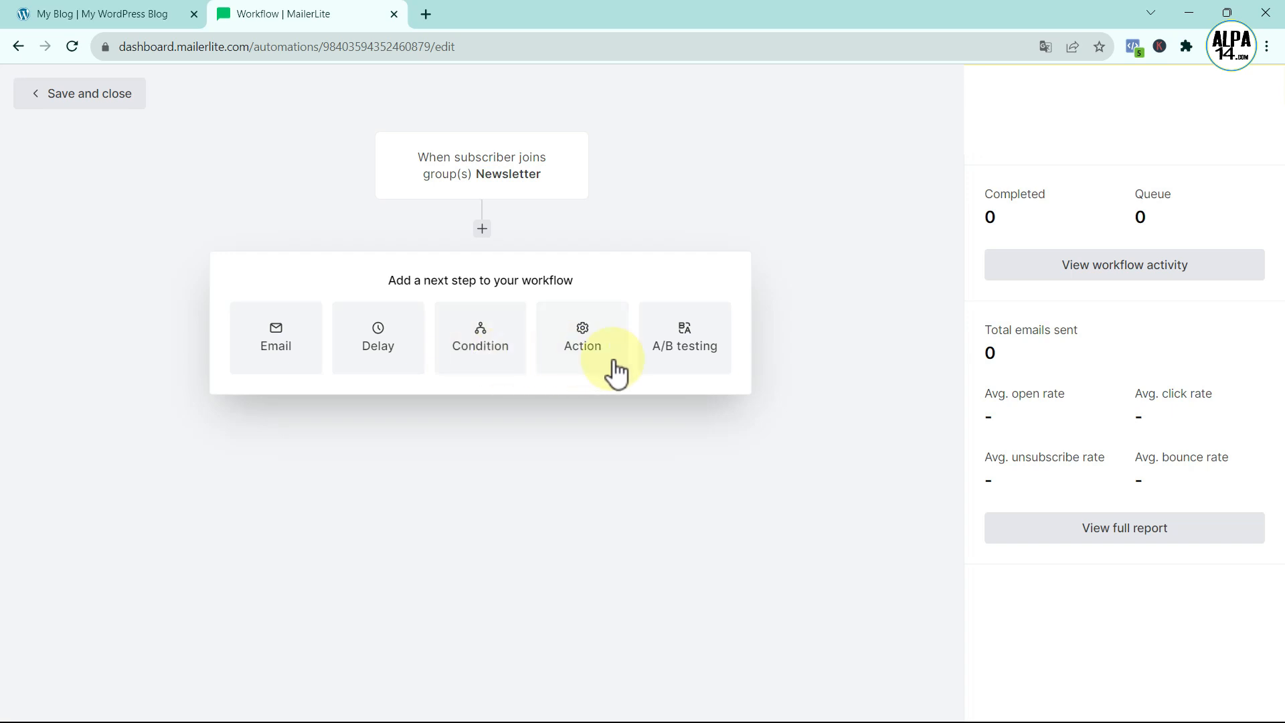
{"action": "left_click", "coordinate": [264, 349]}
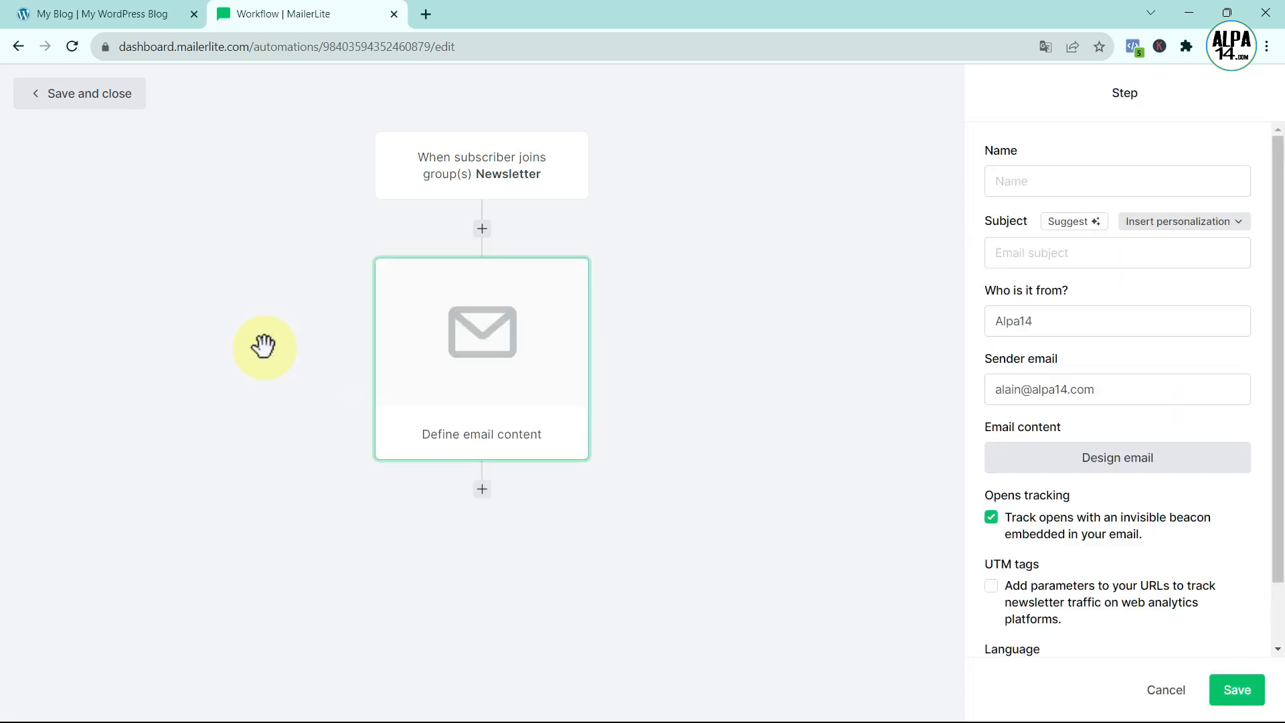
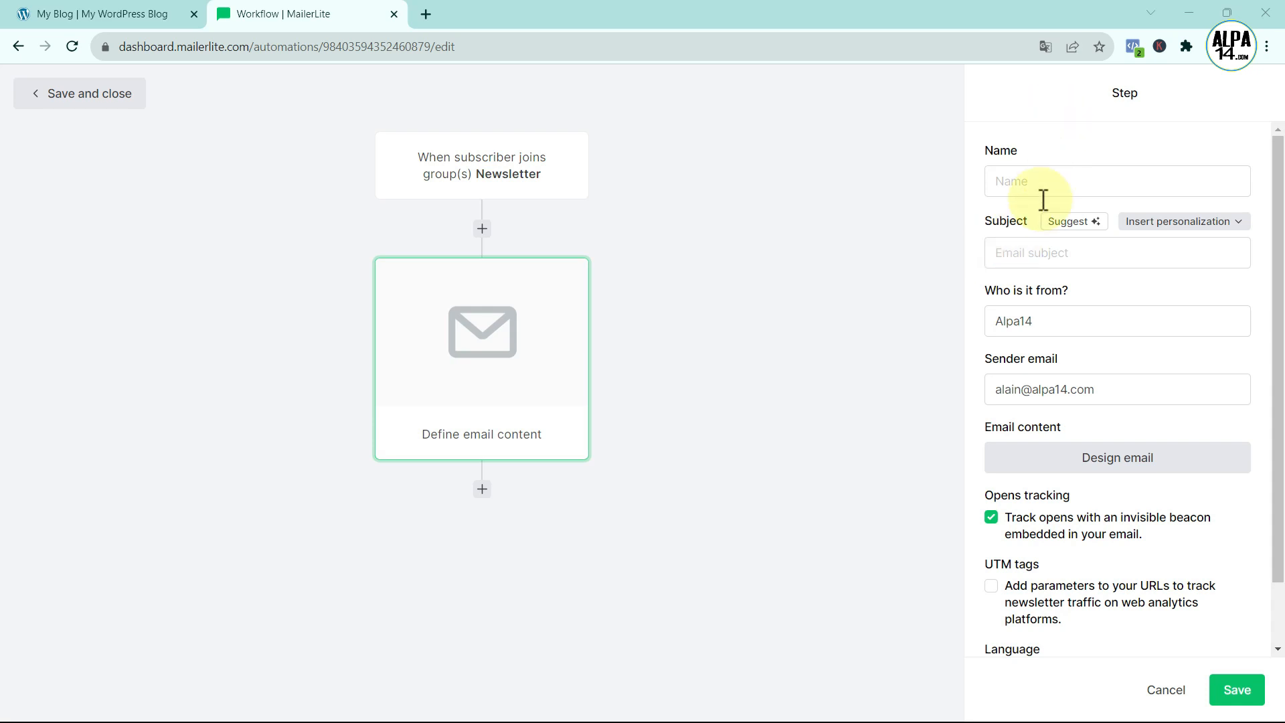
- Name the email step Alpa14 with subject 'Bonjour {$name} voici votre code promo et votre ebook'
{"action": "left_click", "coordinate": [1019, 189]}
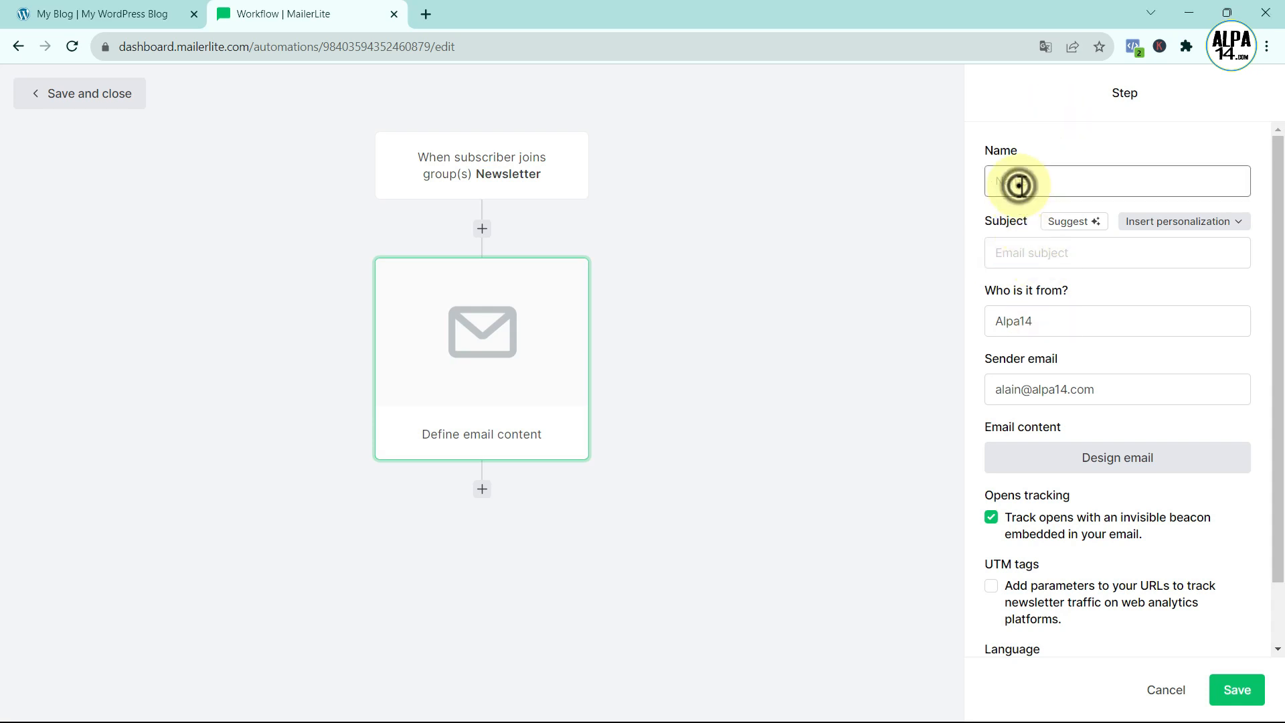
{"action": "type", "text": "Alpa14"}
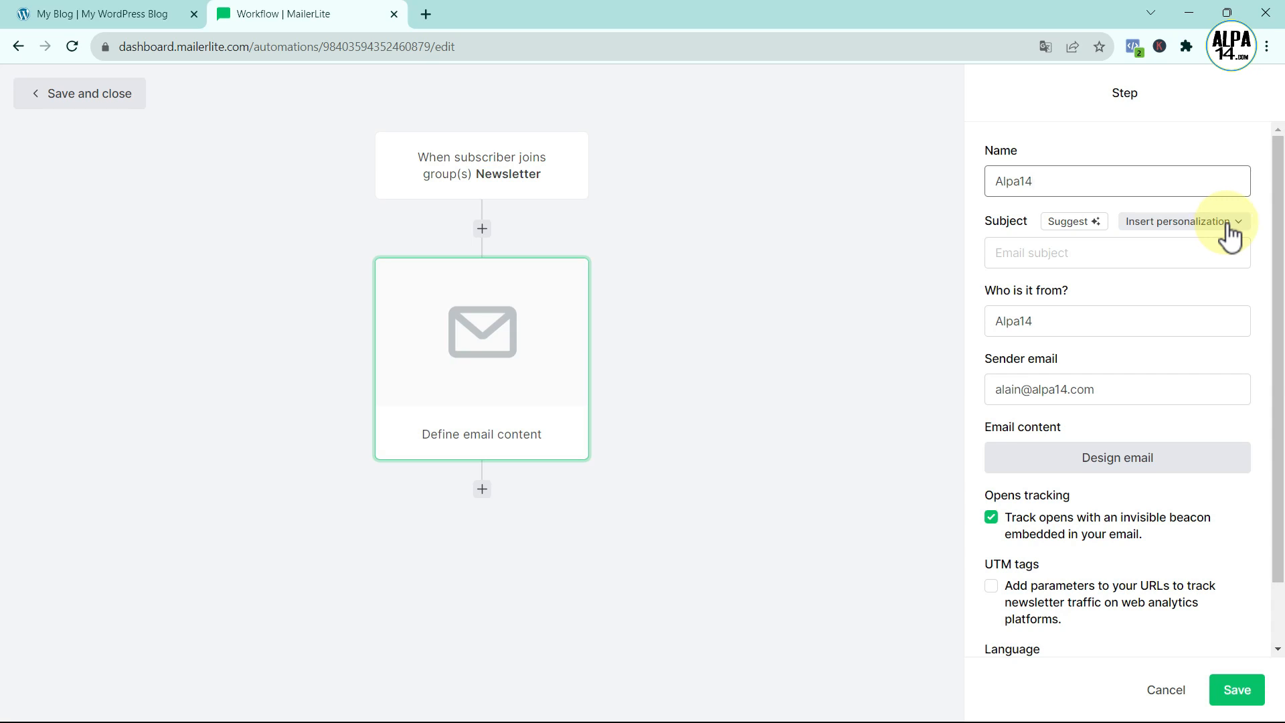
{"action": "left_click", "coordinate": [1014, 256]}
{"action": "type", "text": "Bonjour"}
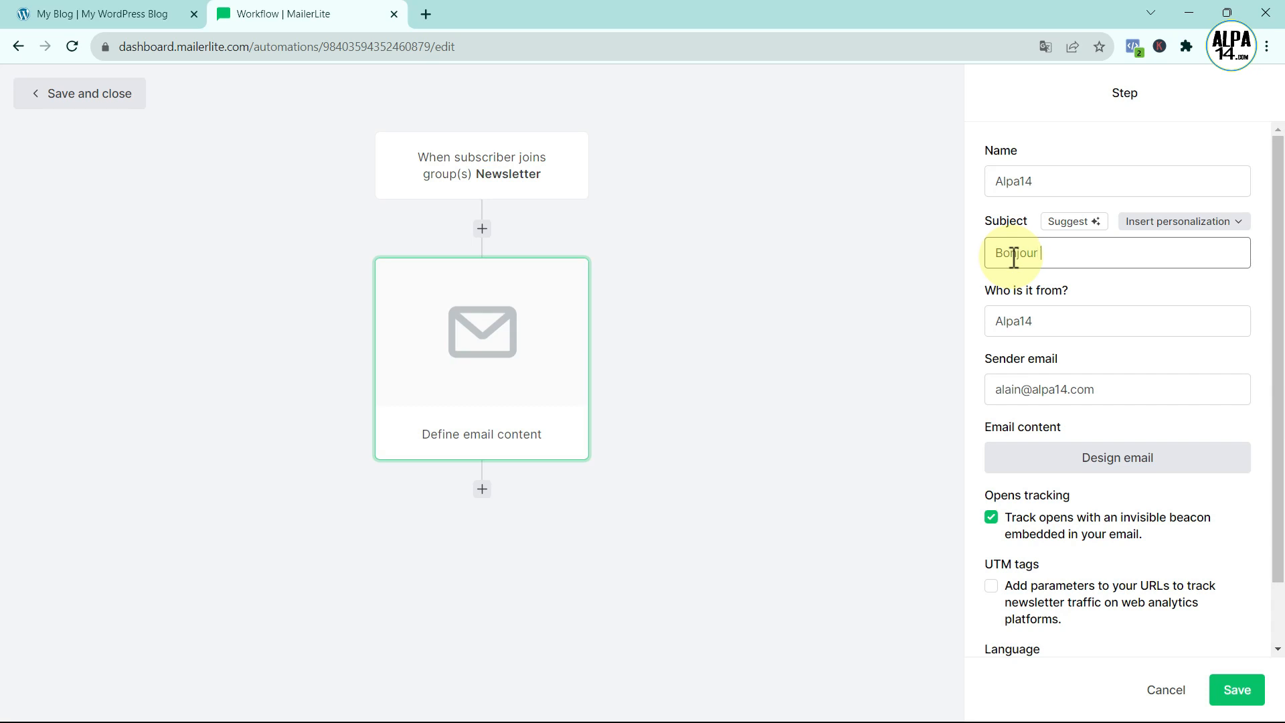
{"action": "left_click", "coordinate": [1239, 223]}
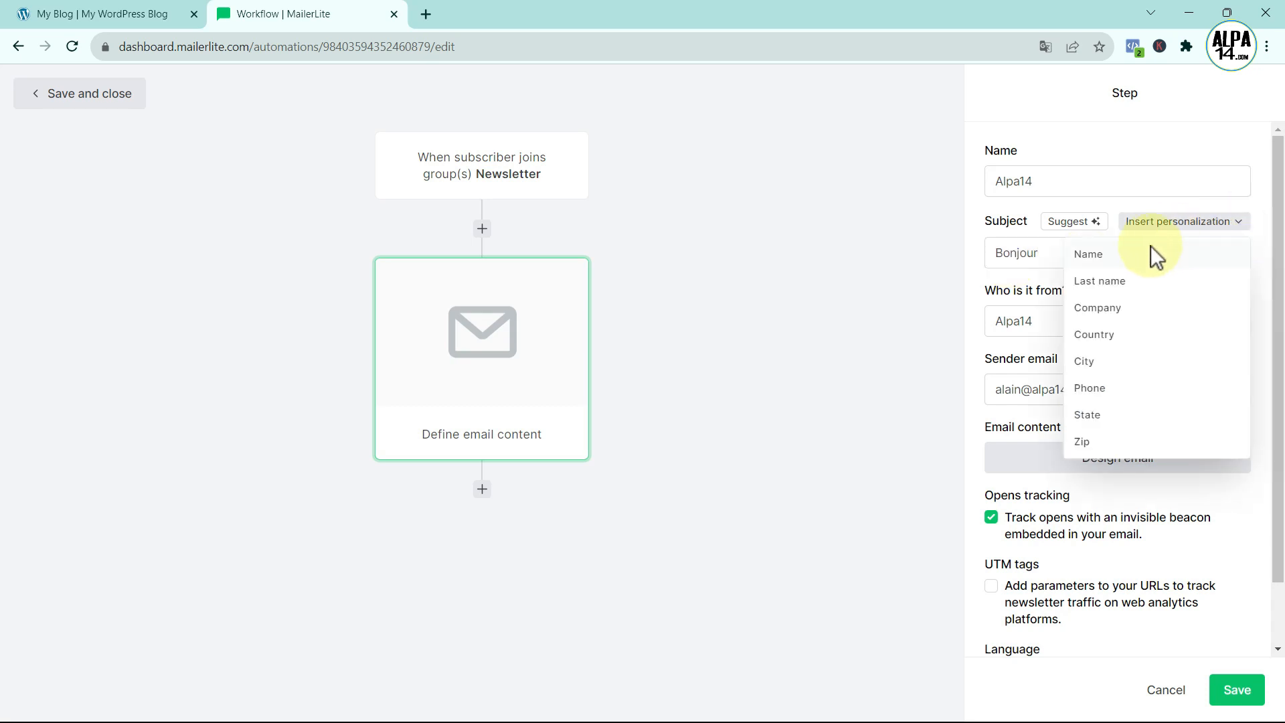
{"action": "left_click", "coordinate": [1117, 258]}
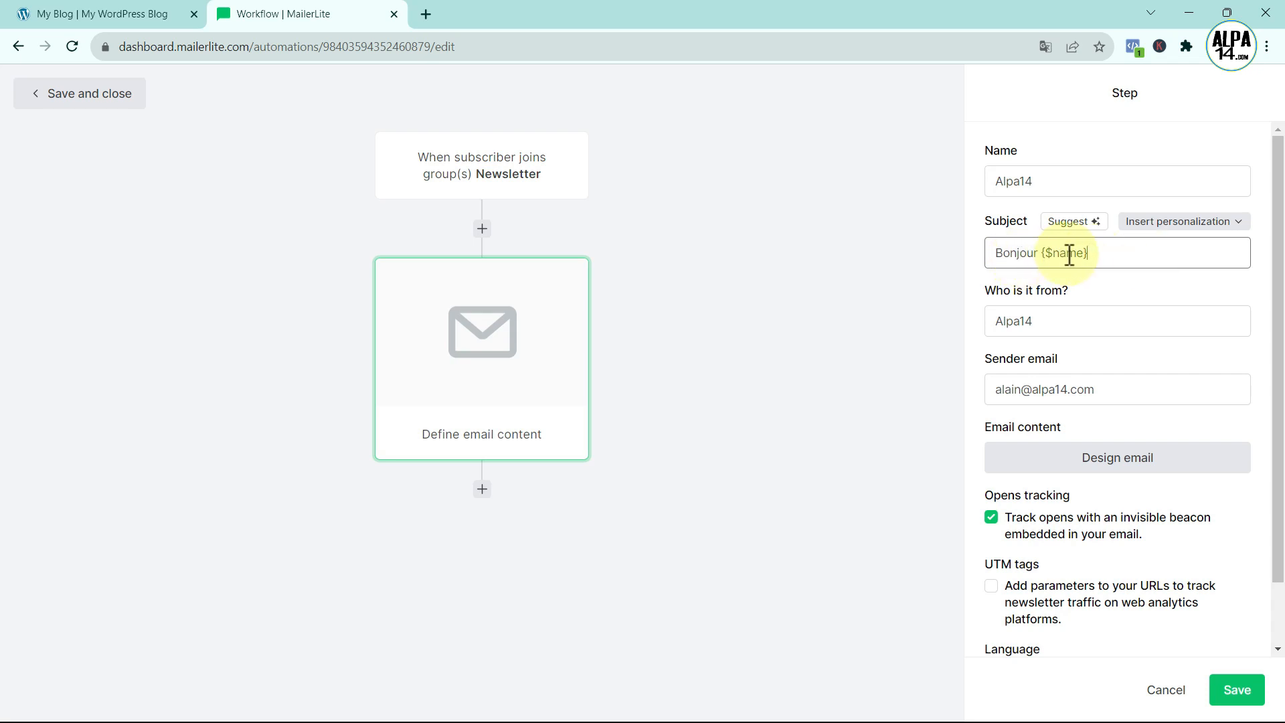
{"action": "left_click", "coordinate": [1104, 256]}
{"action": "type", "text": "voic"}
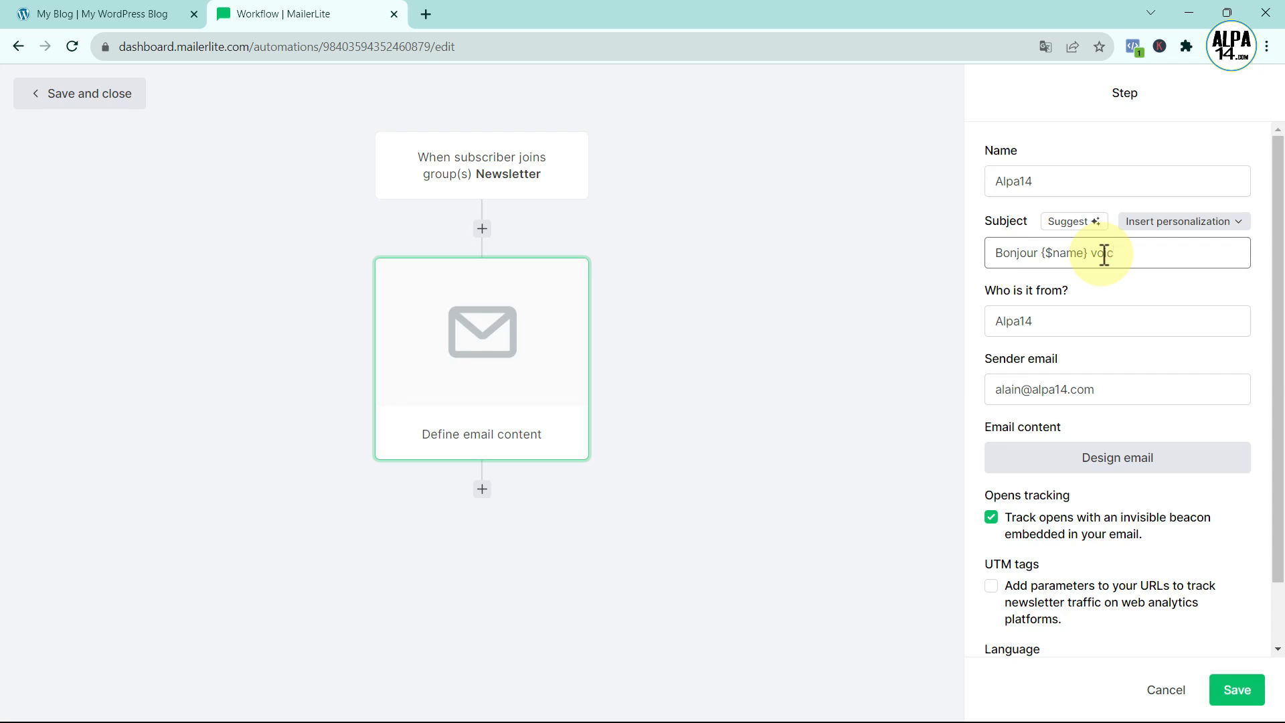
{"action": "type", "text": "i votre cod"}
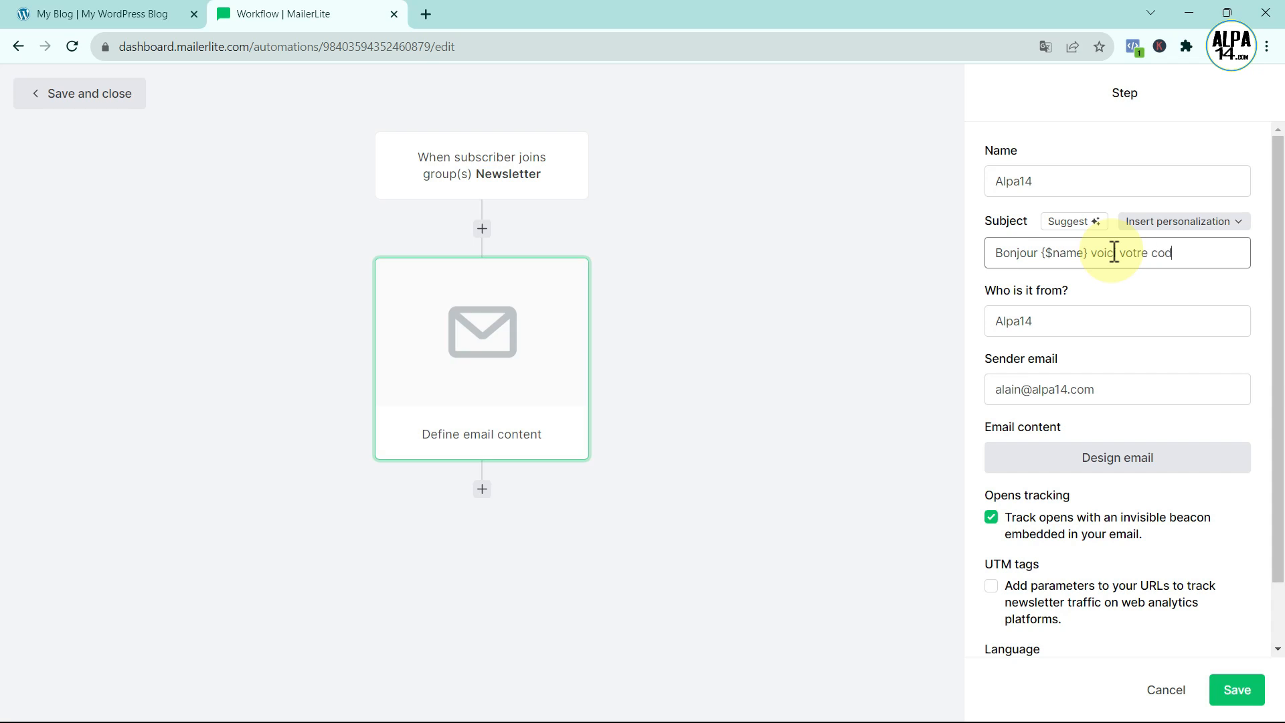
{"action": "type", "text": "e promo et votre e"}
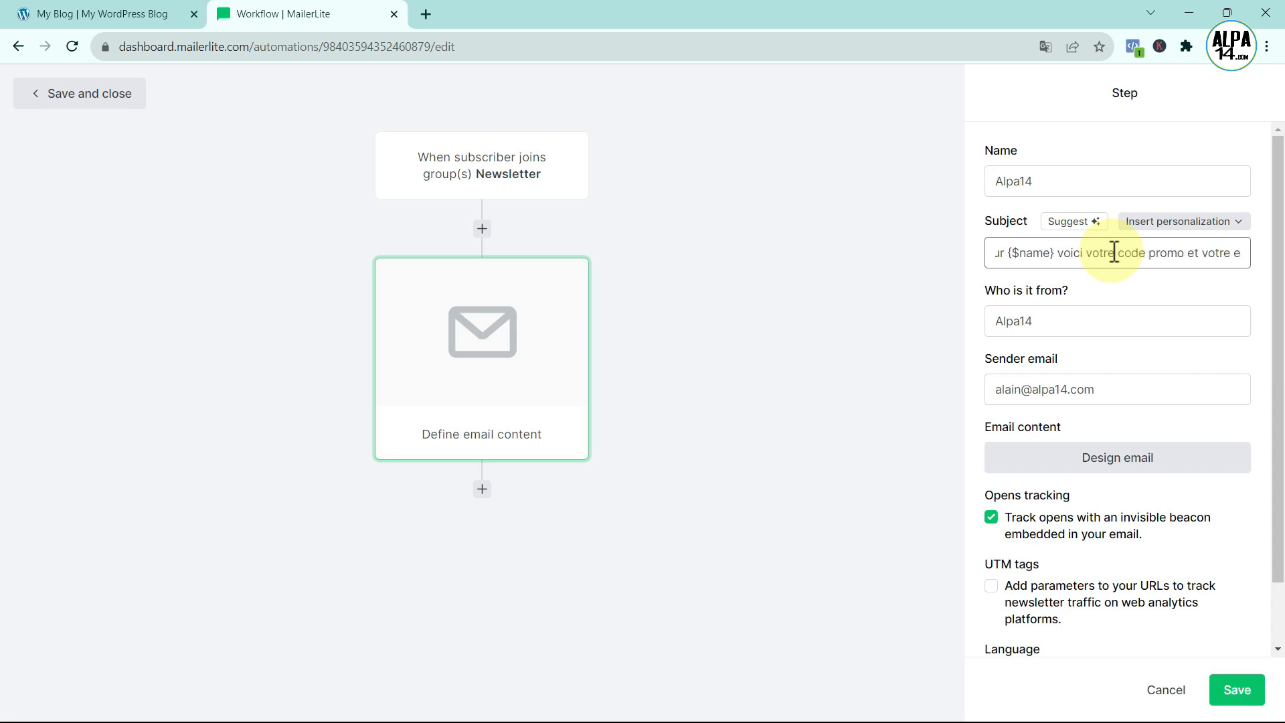
{"action": "type", "text": "book"}
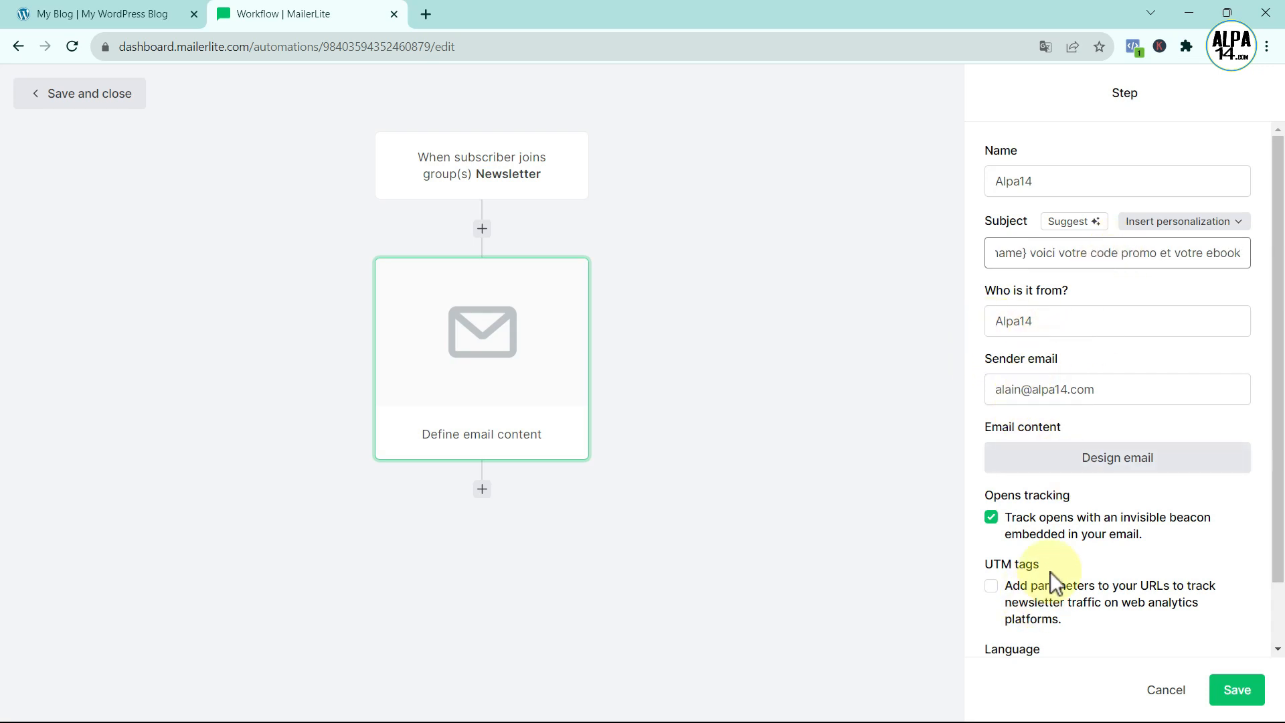
- Set the email language to Français and move on to designing the content
{"action": "scroll", "coordinate": [1051, 572], "scroll_direction": "down", "scroll_amount": 1}
{"action": "left_click", "coordinate": [1230, 606]}
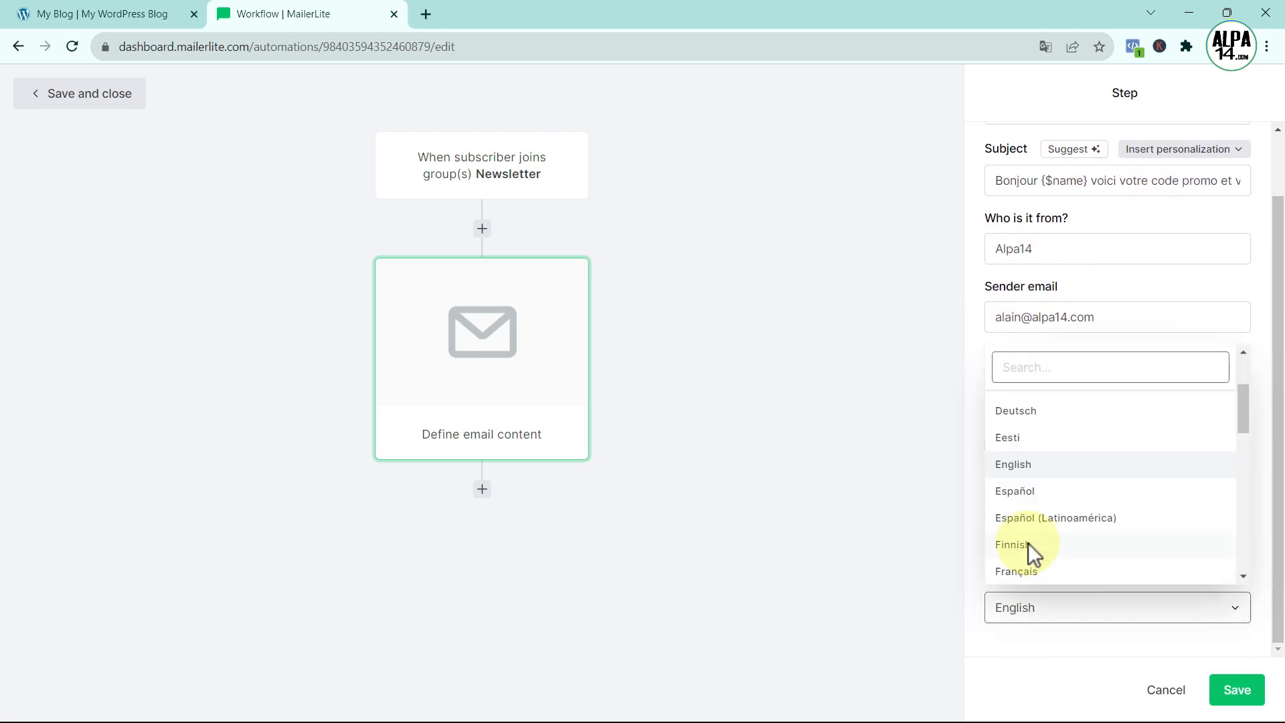
{"action": "left_click", "coordinate": [1033, 569]}
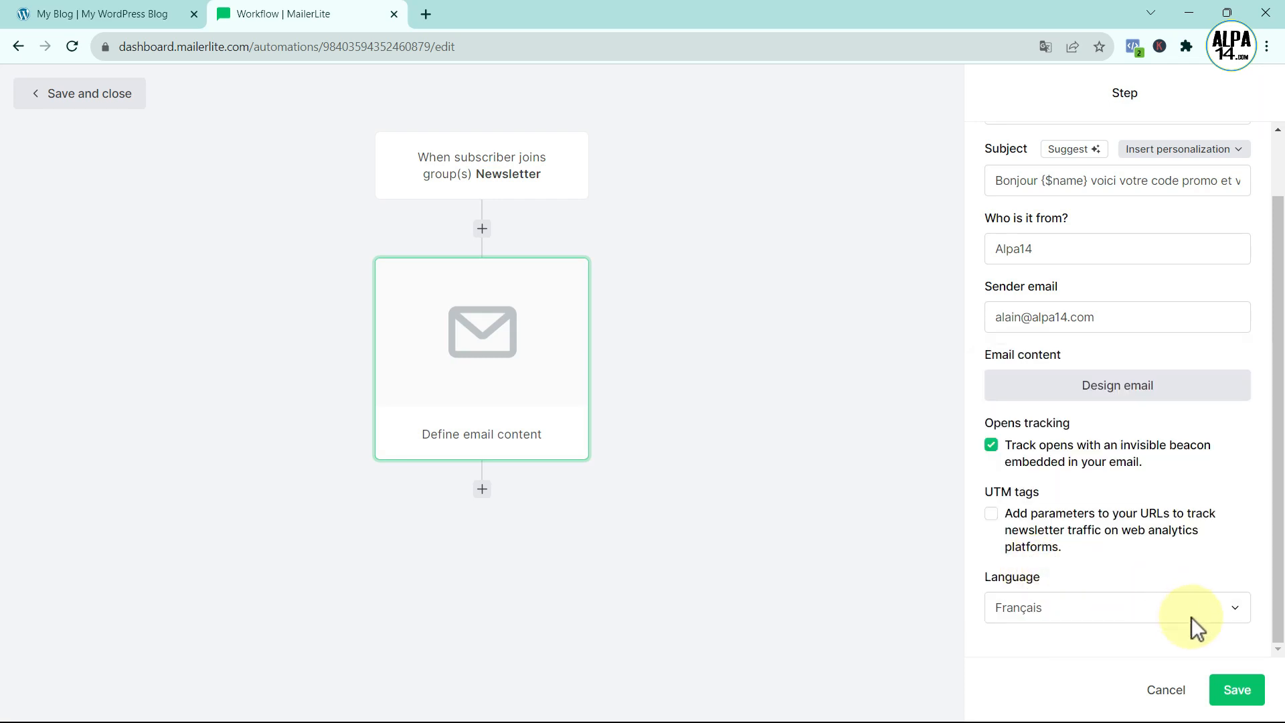
{"action": "scroll", "coordinate": [1213, 635], "scroll_direction": "up", "scroll_amount": 1}
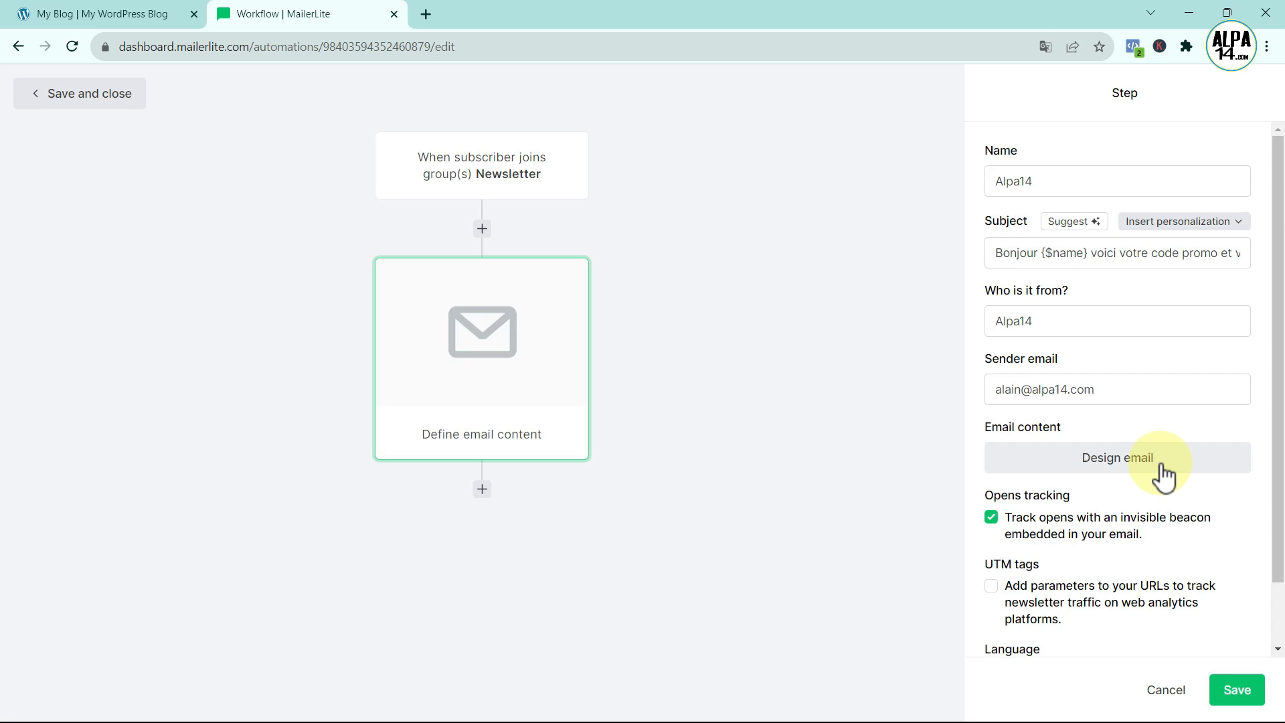
{"action": "left_click", "coordinate": [1115, 461]}
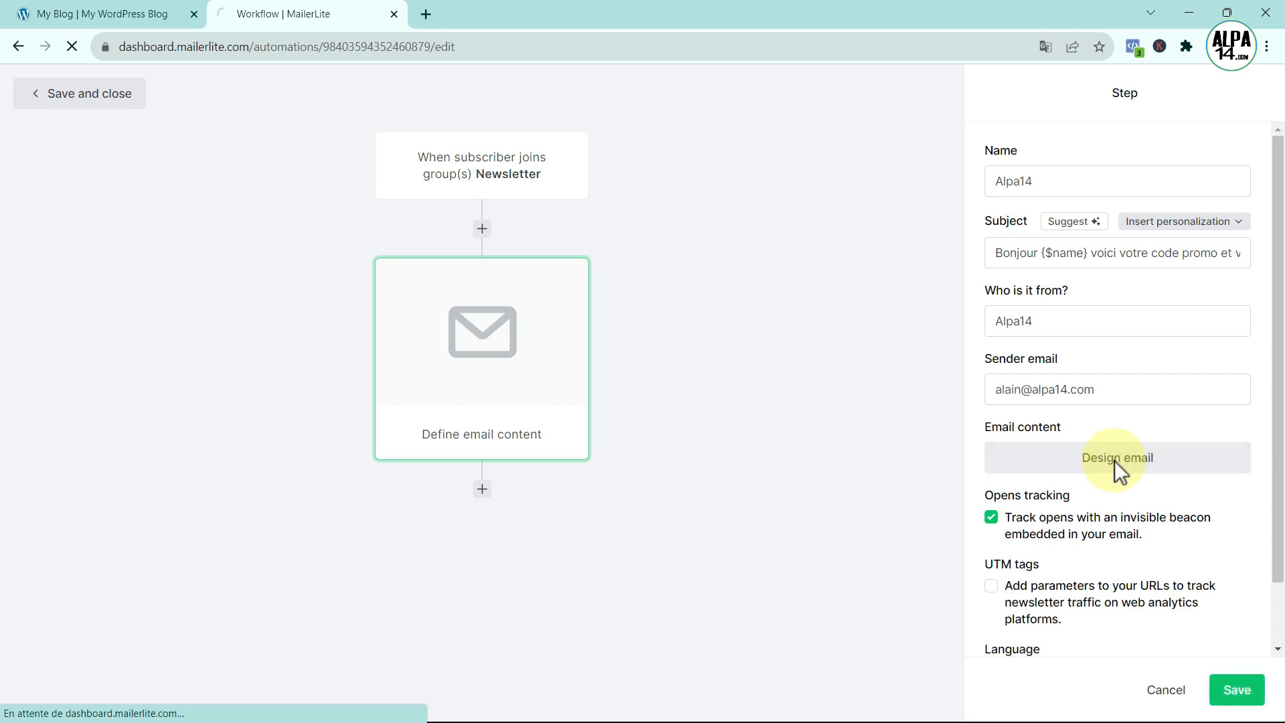
- Choose the Drag & drop editor to build the email from its default template
{"action": "scroll", "coordinate": [1115, 461], "scroll_direction": "down", "scroll_amount": 2}
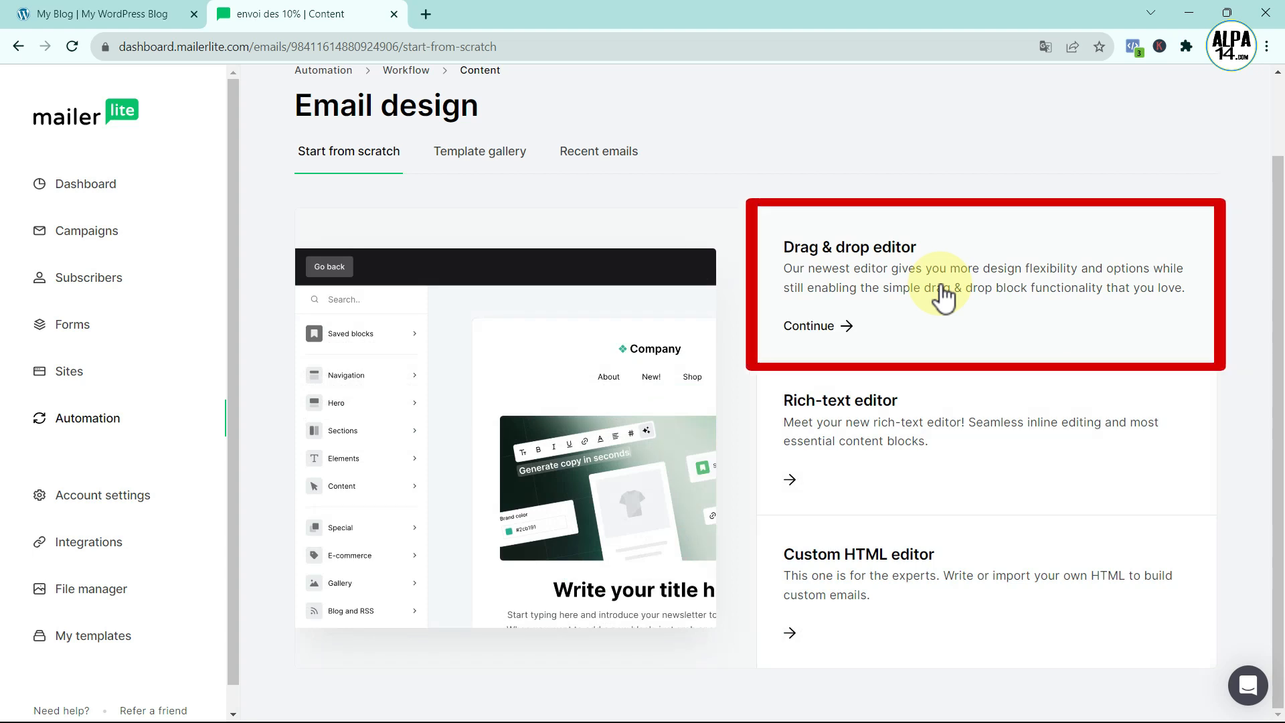
{"action": "left_click", "coordinate": [810, 328]}
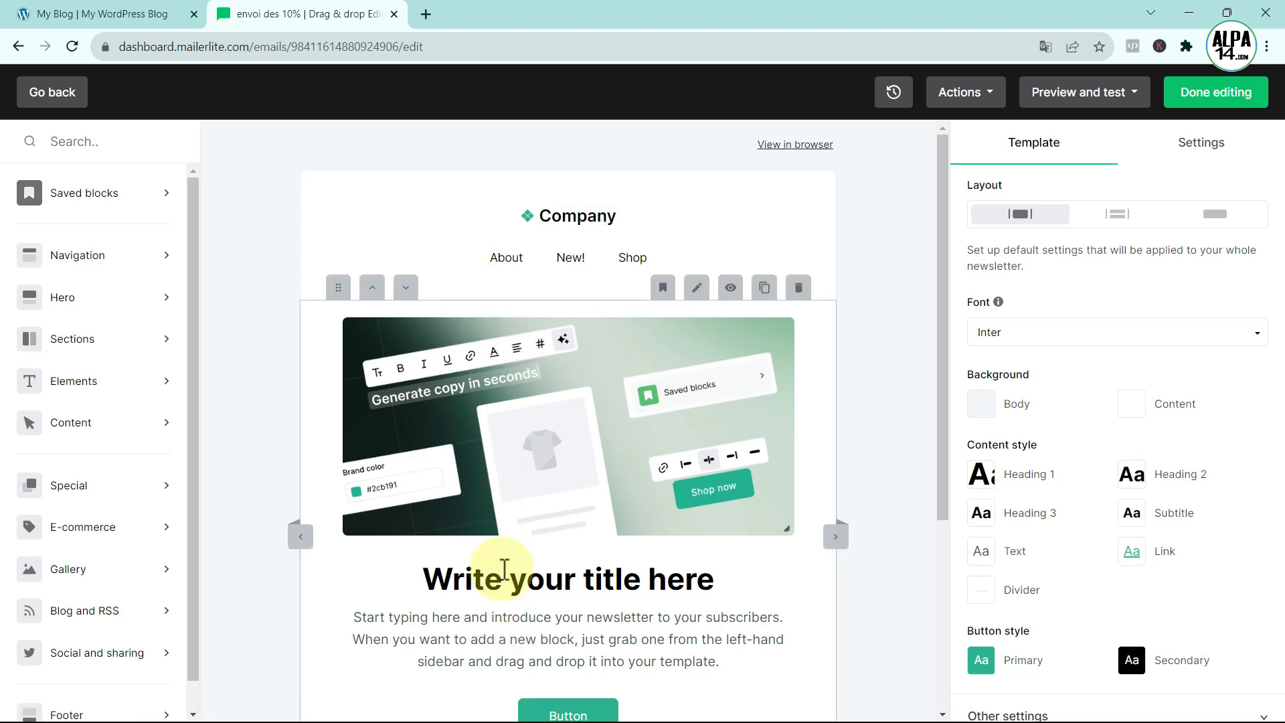
- Delete the Company header block and bring up the file manager for the hero image
{"action": "left_click", "coordinate": [520, 259]}
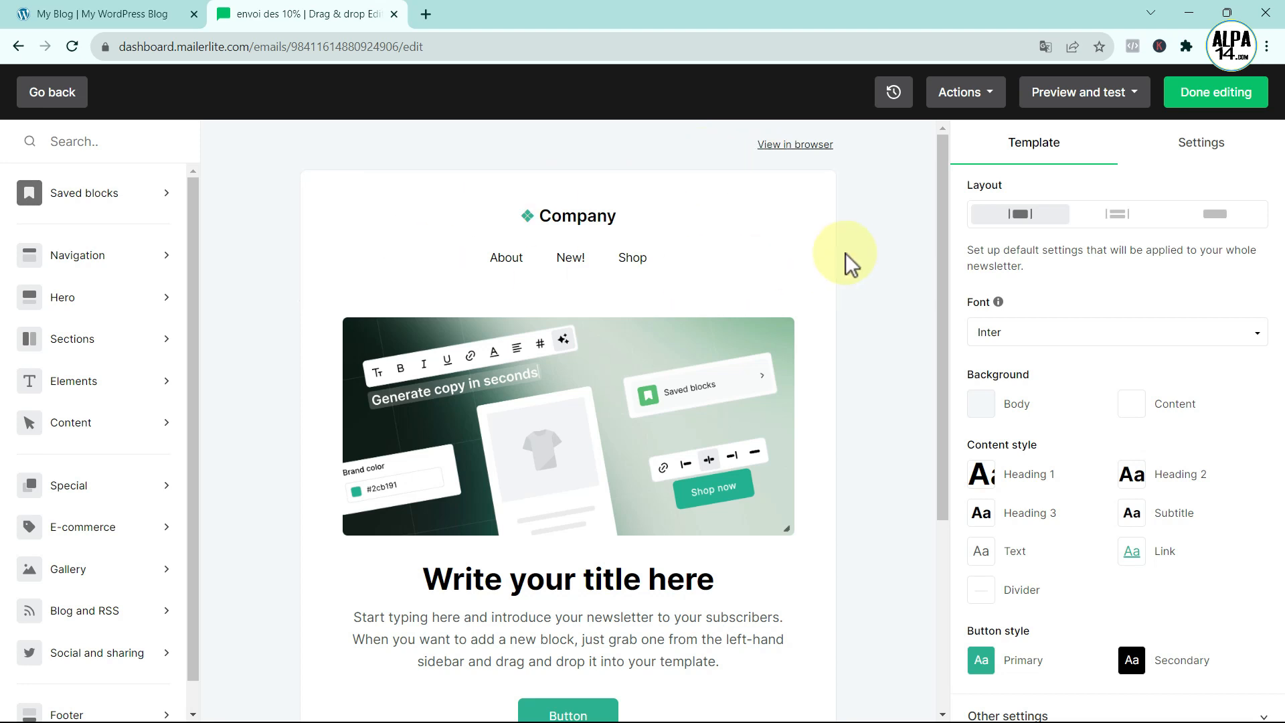
{"action": "left_click", "coordinate": [799, 158]}
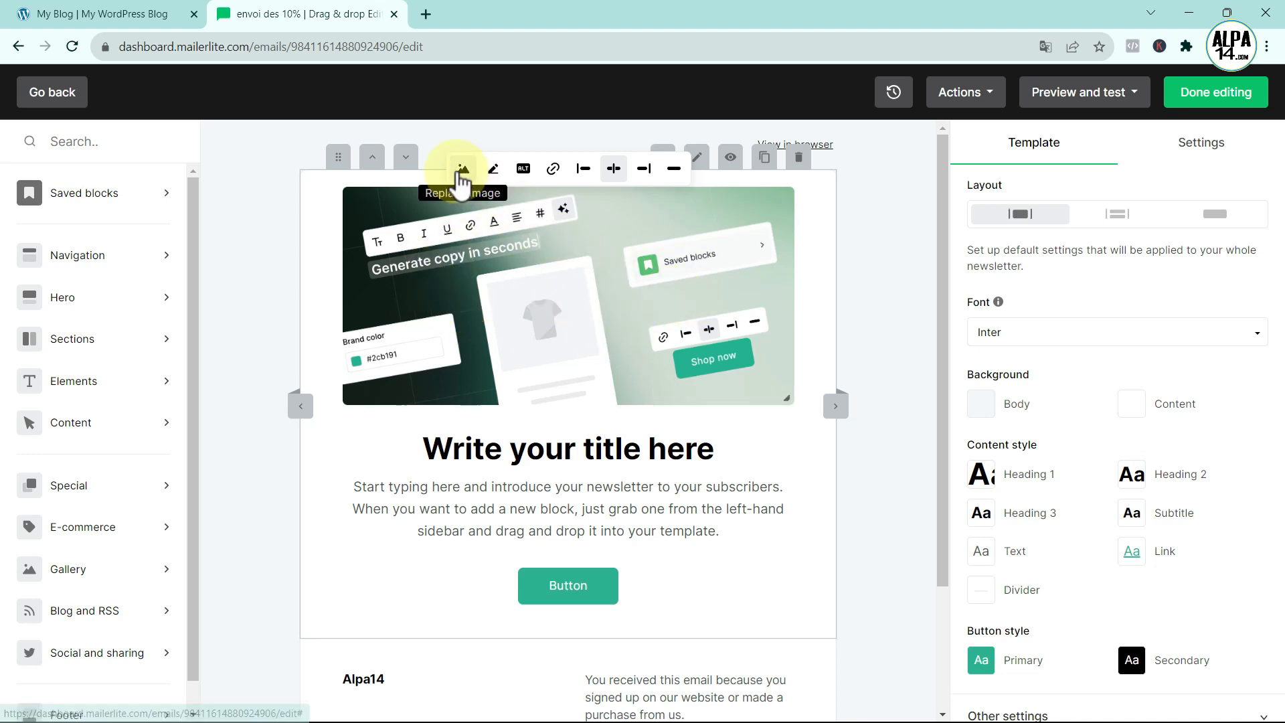
{"action": "left_click", "coordinate": [462, 171]}
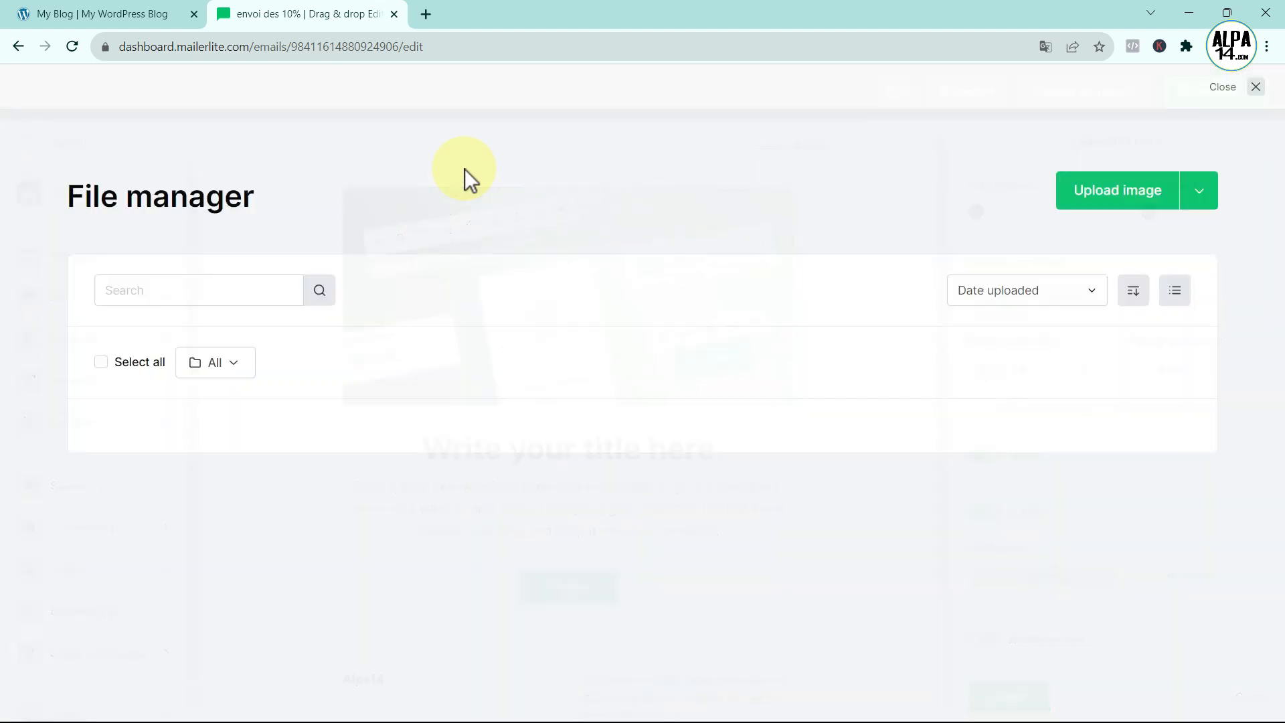
- Upload 10%.jpg and insert it as the hero picture
{"action": "left_click", "coordinate": [1122, 183]}
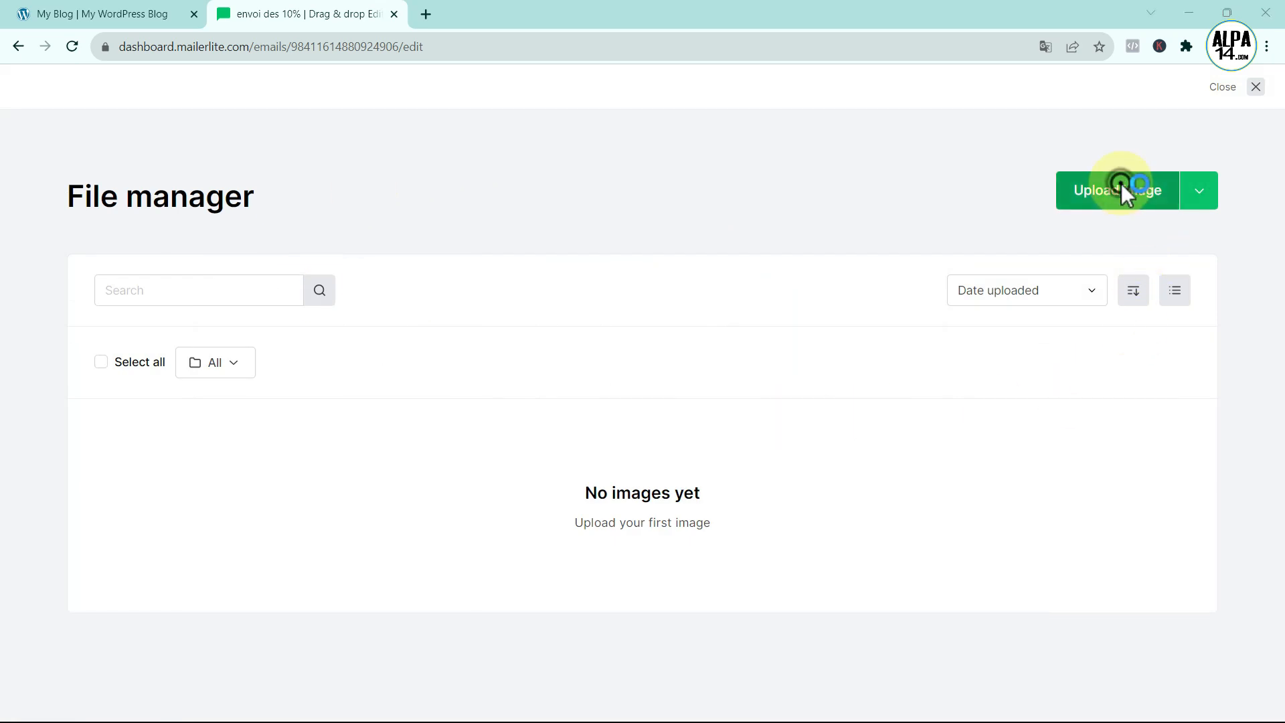
{"action": "left_click", "coordinate": [130, 186]}
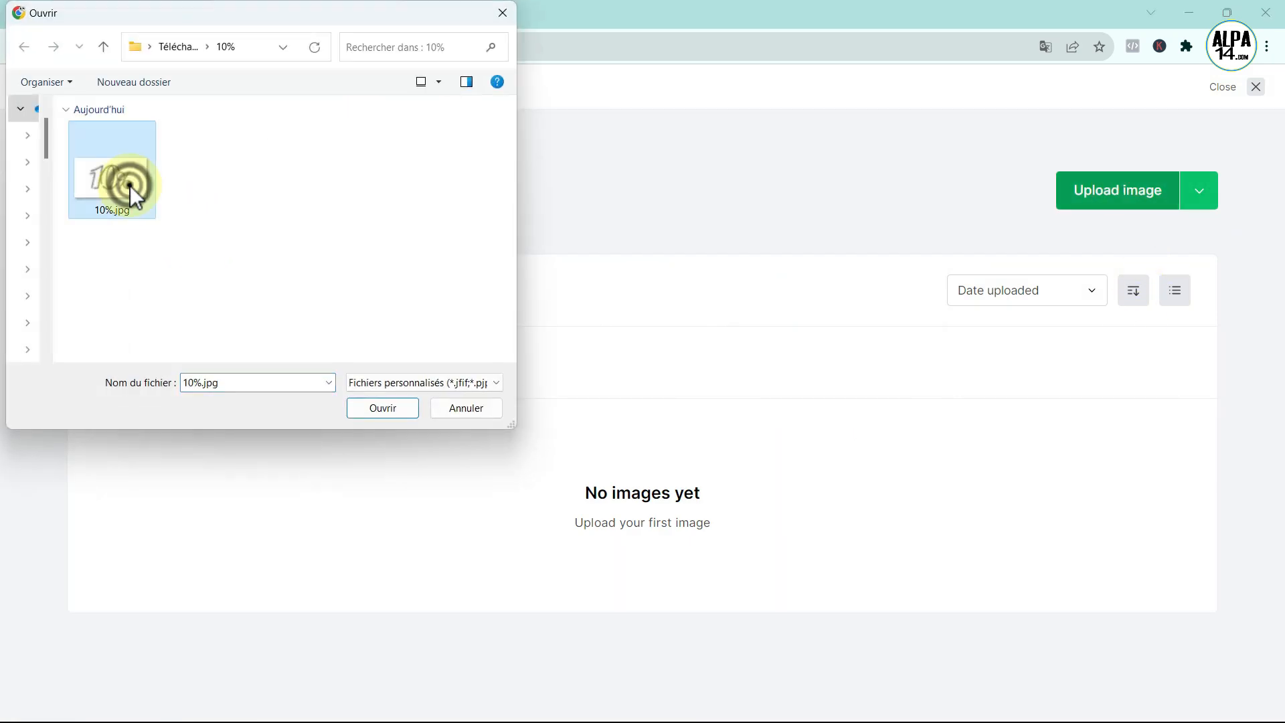
{"action": "left_click", "coordinate": [383, 410]}
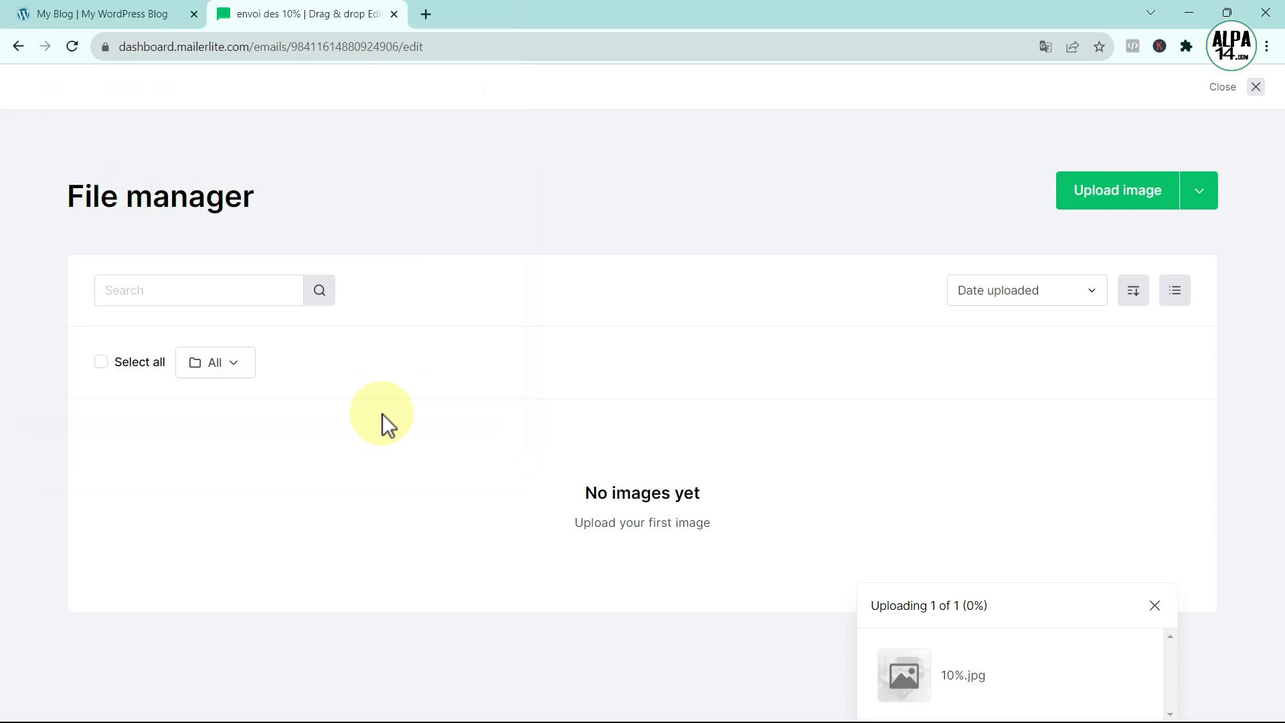
{"action": "left_click", "coordinate": [192, 651]}
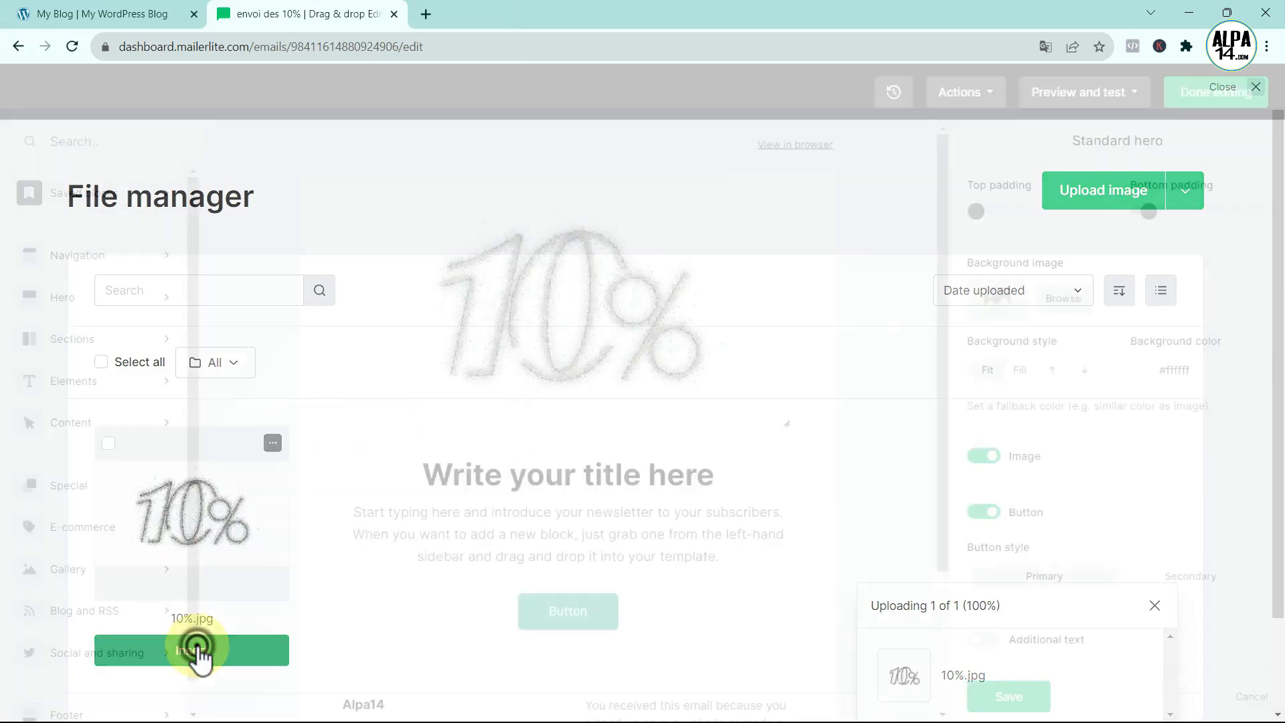
{"action": "mouse_move", "coordinate": [527, 432]}
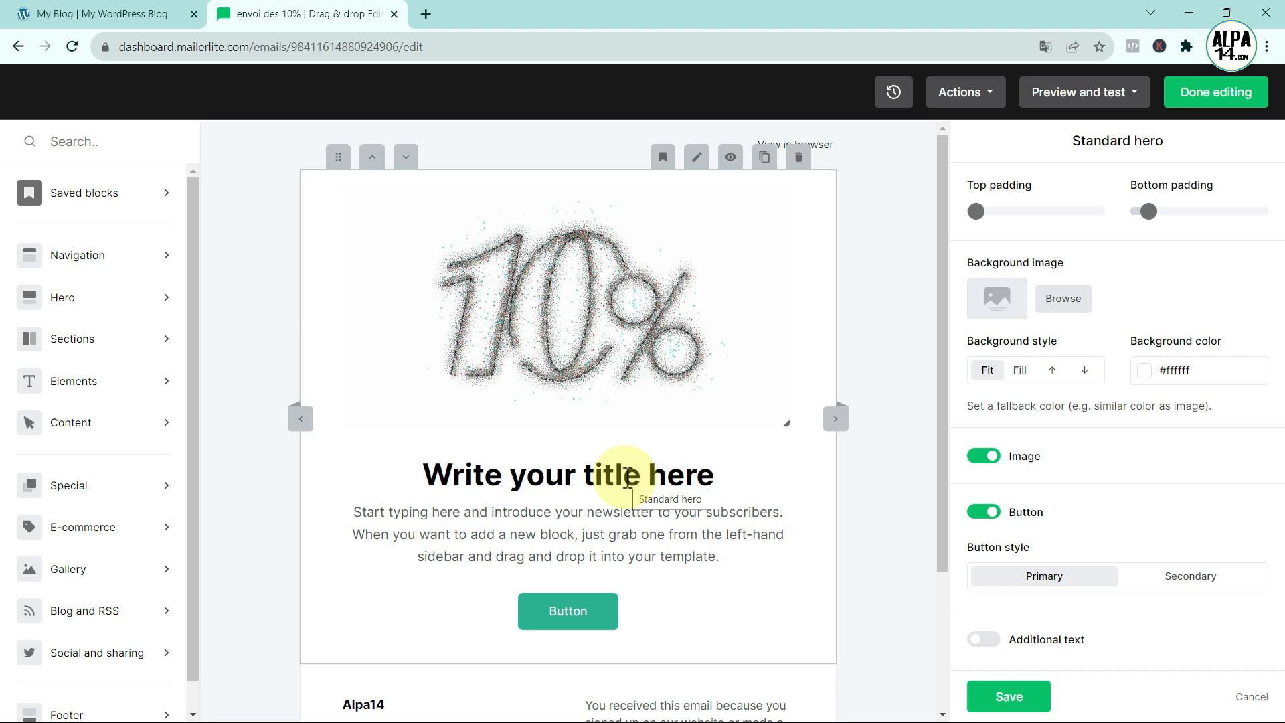
- Retitle the hero block 'Voici votre code promo'
{"action": "left_click", "coordinate": [575, 610]}
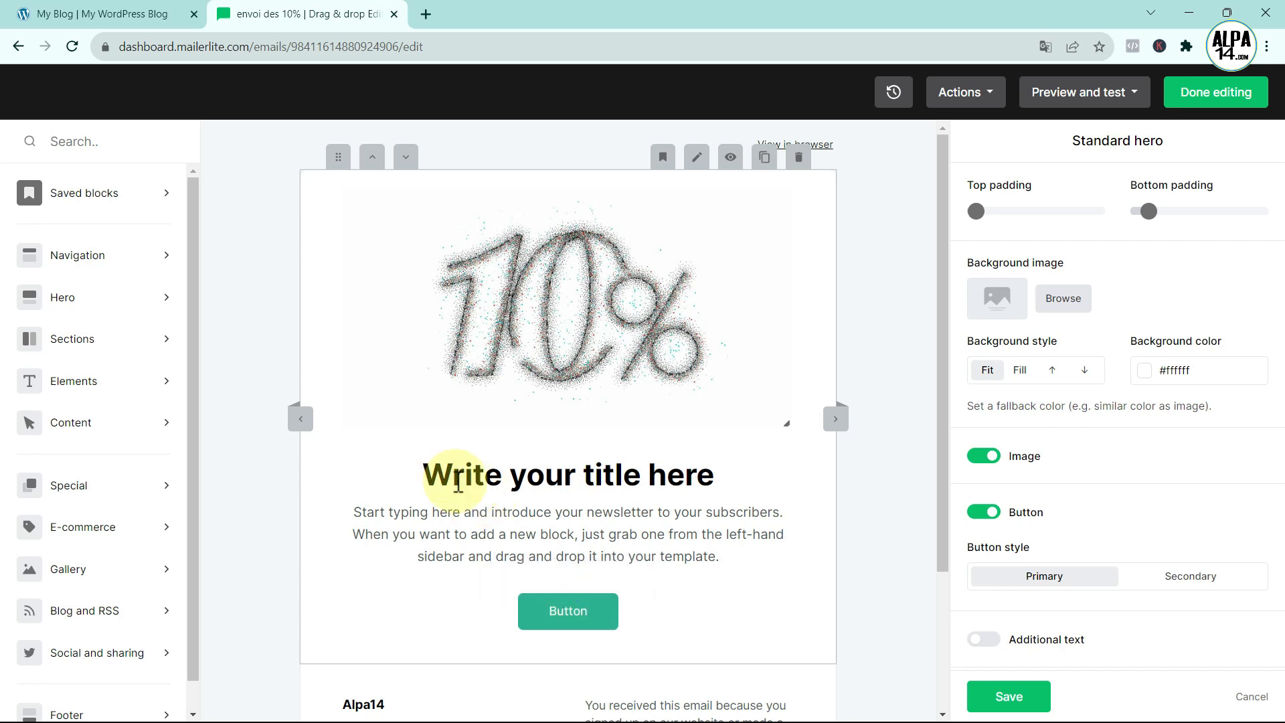
{"action": "left_click", "coordinate": [714, 477]}
{"action": "key", "text": "BackSpace"}
{"action": "key", "text": "BackSpace"}
{"action": "key", "text": "BackSpace"}
{"action": "key", "text": "BackSpace"}
{"action": "key", "text": "BackSpace"}
{"action": "key", "text": "BackSpace"}
{"action": "key", "text": "BackSpace"}
{"action": "key", "text": "BackSpace"}
{"action": "key", "text": "BackSpace"}
{"action": "key", "text": "BackSpace"}
{"action": "key", "text": "BackSpace"}
{"action": "key", "text": "BackSpace"}
{"action": "key", "text": "BackSpace"}
{"action": "key", "text": "BackSpace"}
{"action": "key", "text": "BackSpace"}
{"action": "key", "text": "BackSpace"}
{"action": "key", "text": "BackSpace"}
{"action": "key", "text": "BackSpace"}
{"action": "key", "text": "BackSpace"}
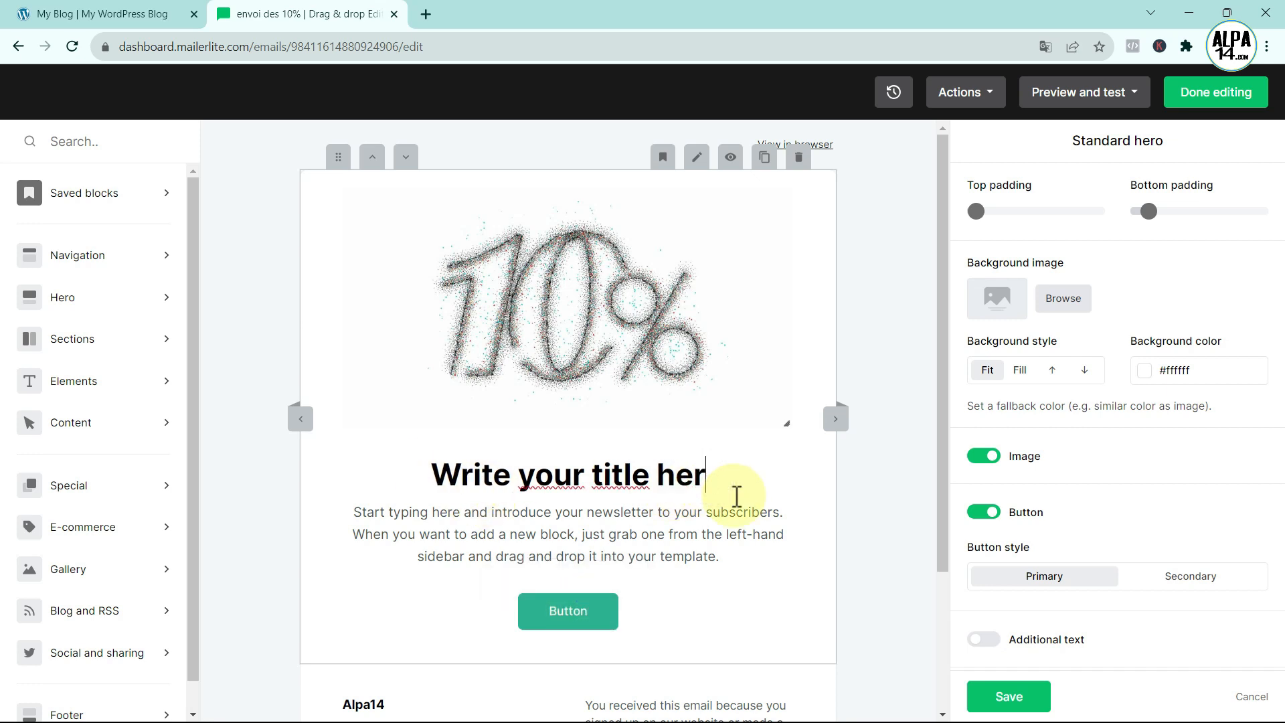
{"action": "key", "text": "BackSpace"}
{"action": "key", "text": "BackSpace"}
{"action": "type", "text": "Voici"}
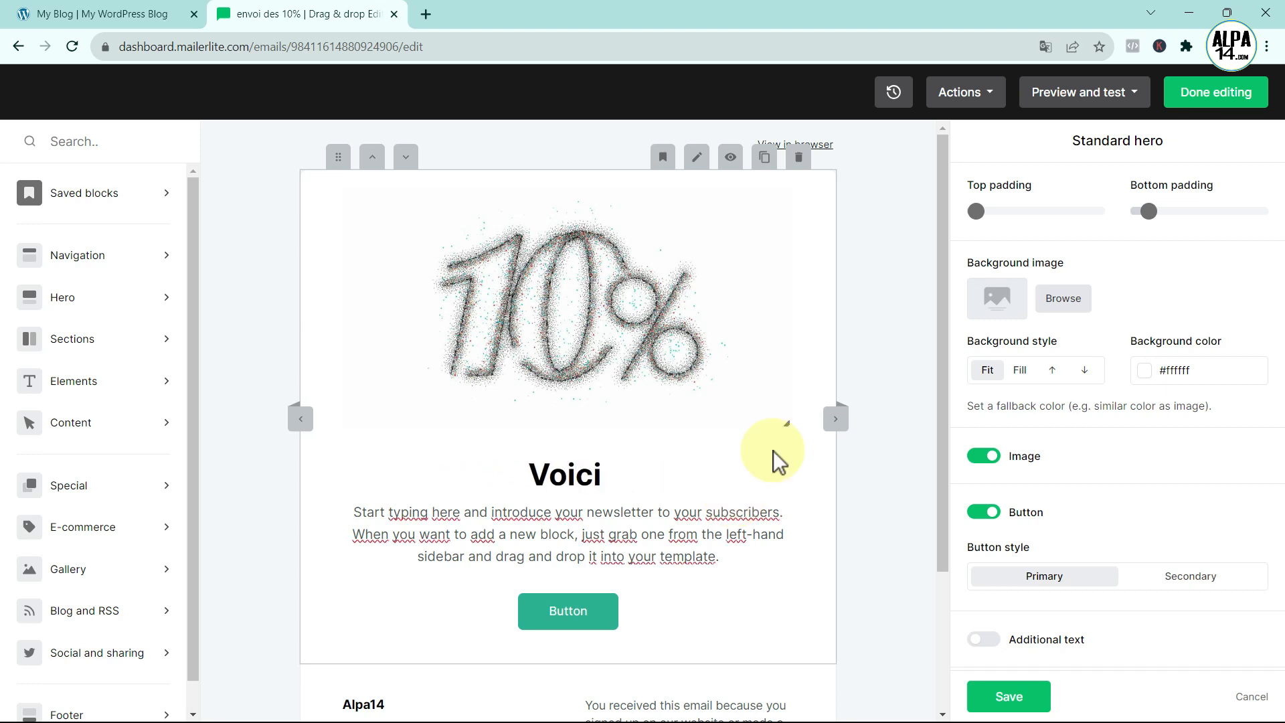
{"action": "type", "text": " votre co"}
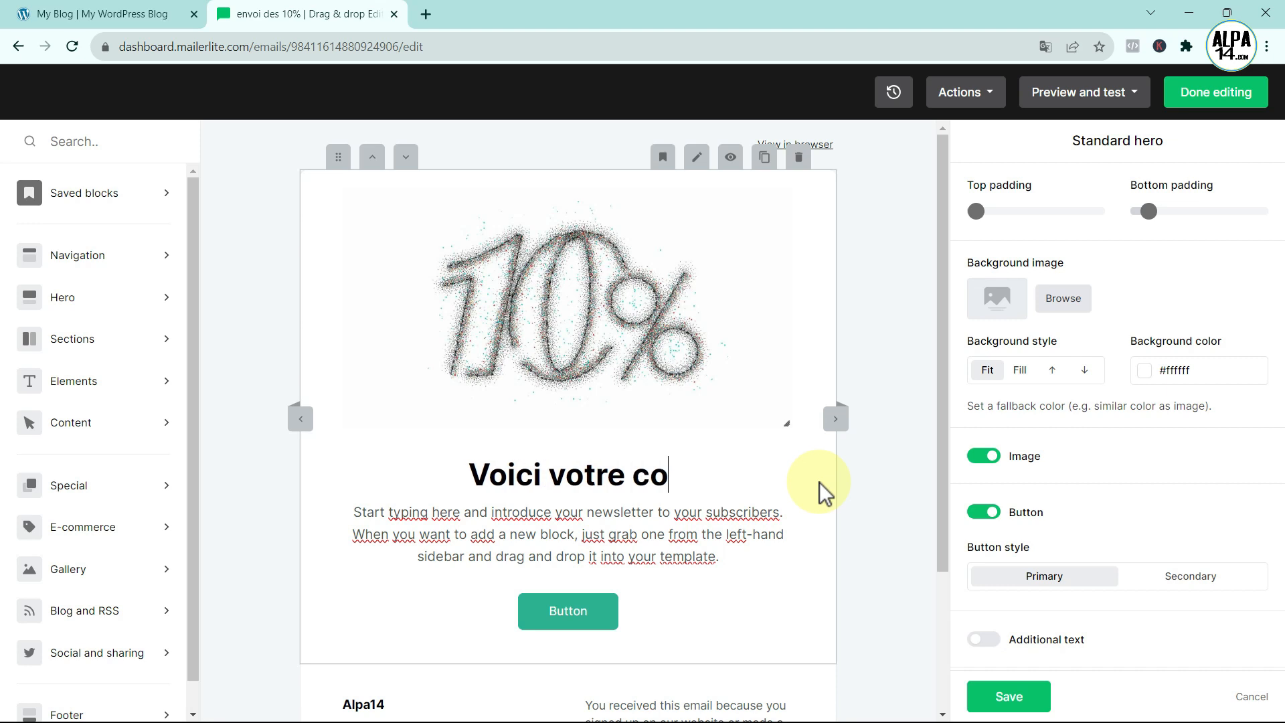
{"action": "type", "text": "de promo"}
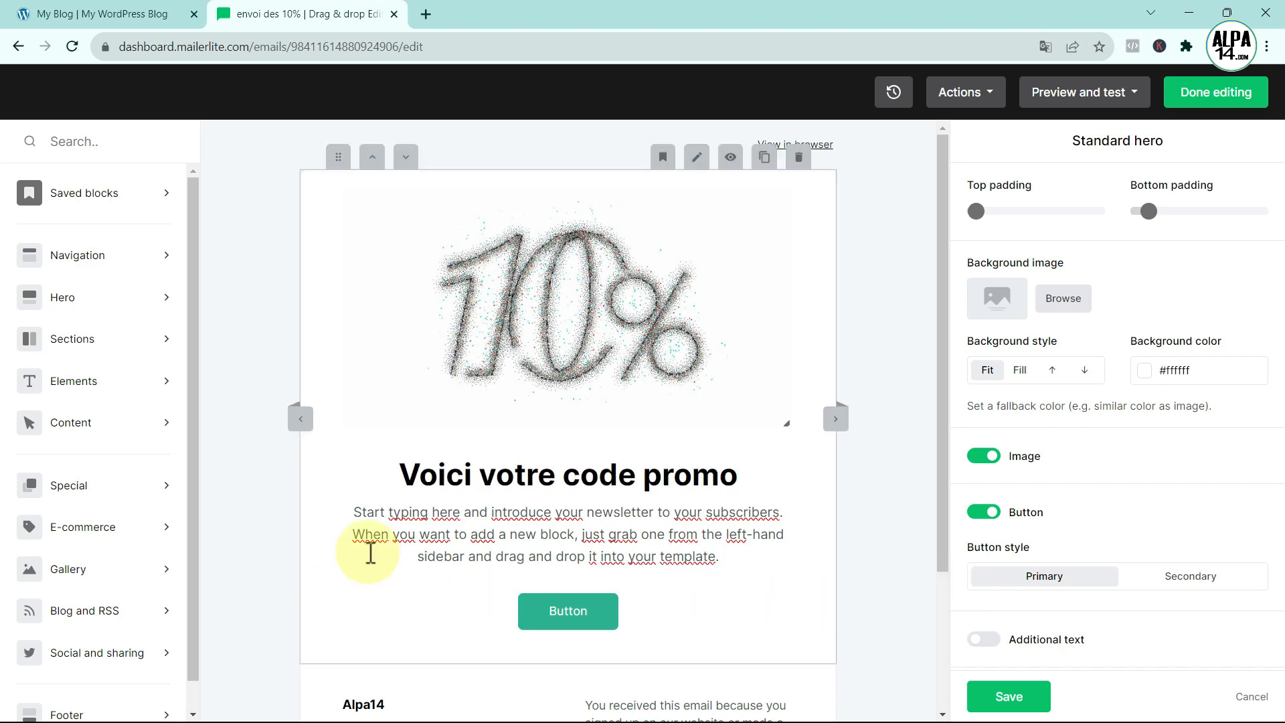
- Relabel the hero button 'Recevez votre code et le ebook'
{"action": "left_click", "coordinate": [598, 612]}
{"action": "left_click", "coordinate": [596, 613]}
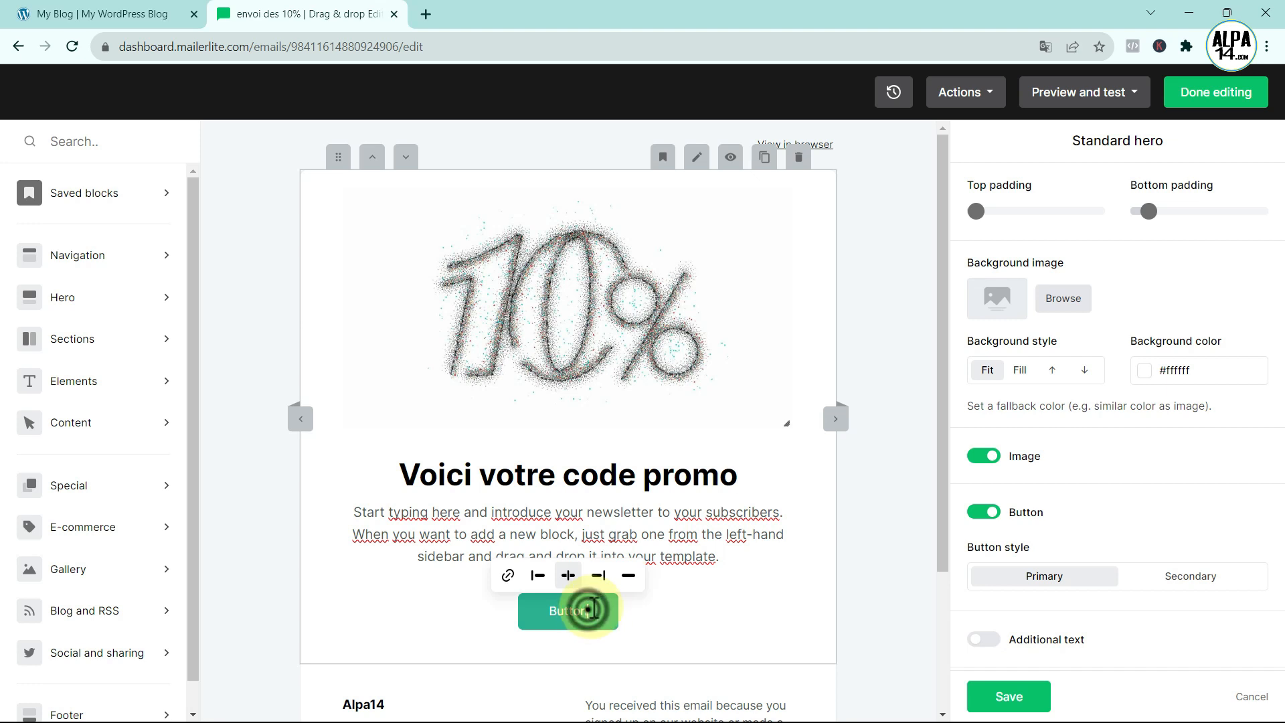
{"action": "double_click", "coordinate": [597, 613]}
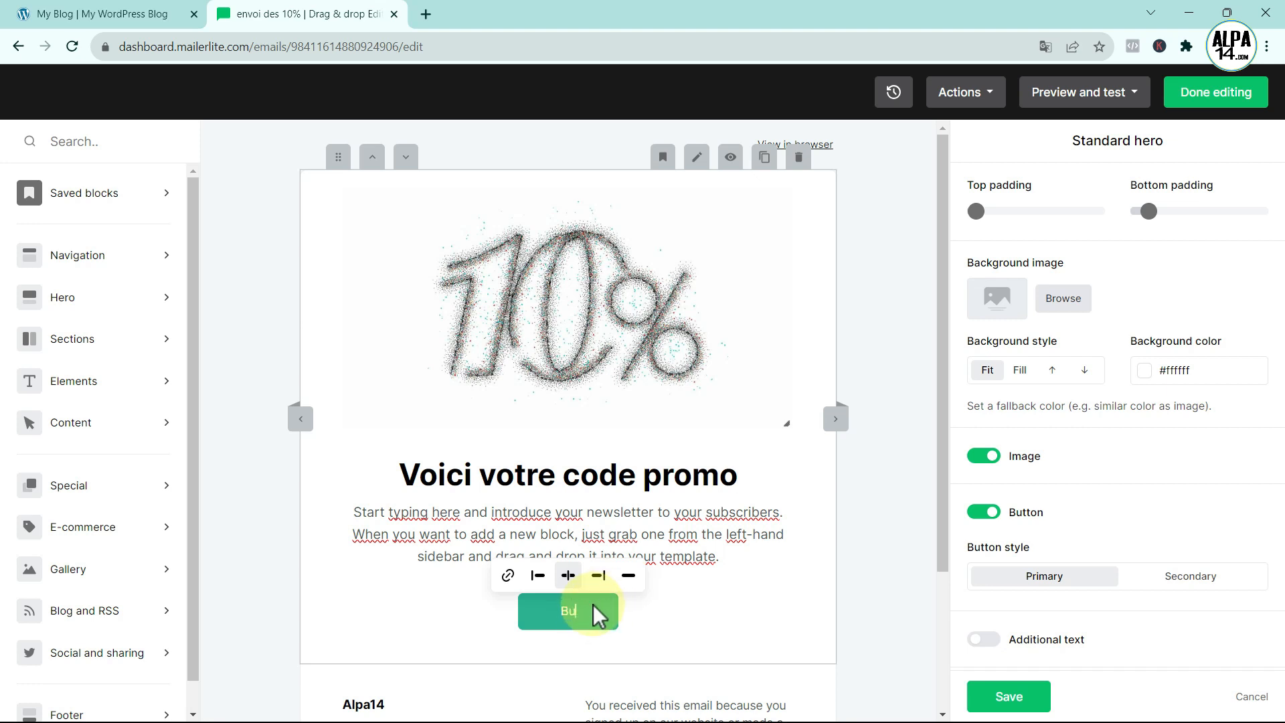
{"action": "type", "text": "Recevez votre "}
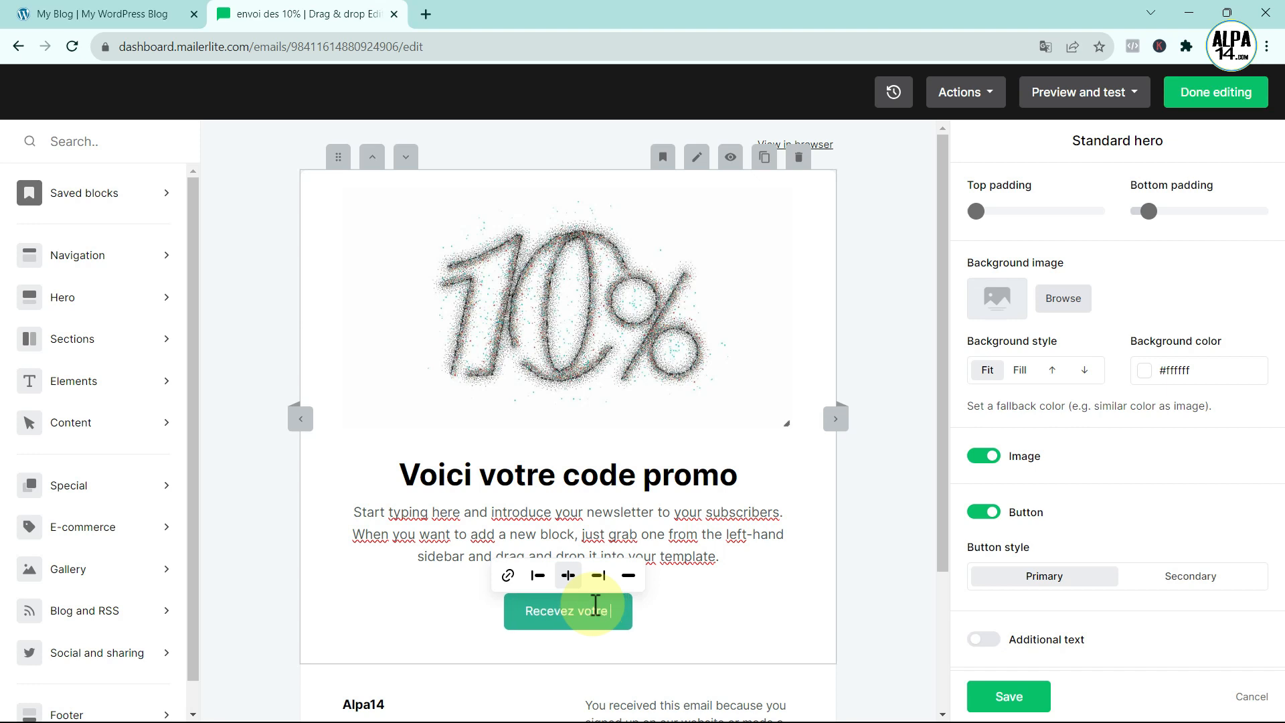
{"action": "type", "text": "code e"}
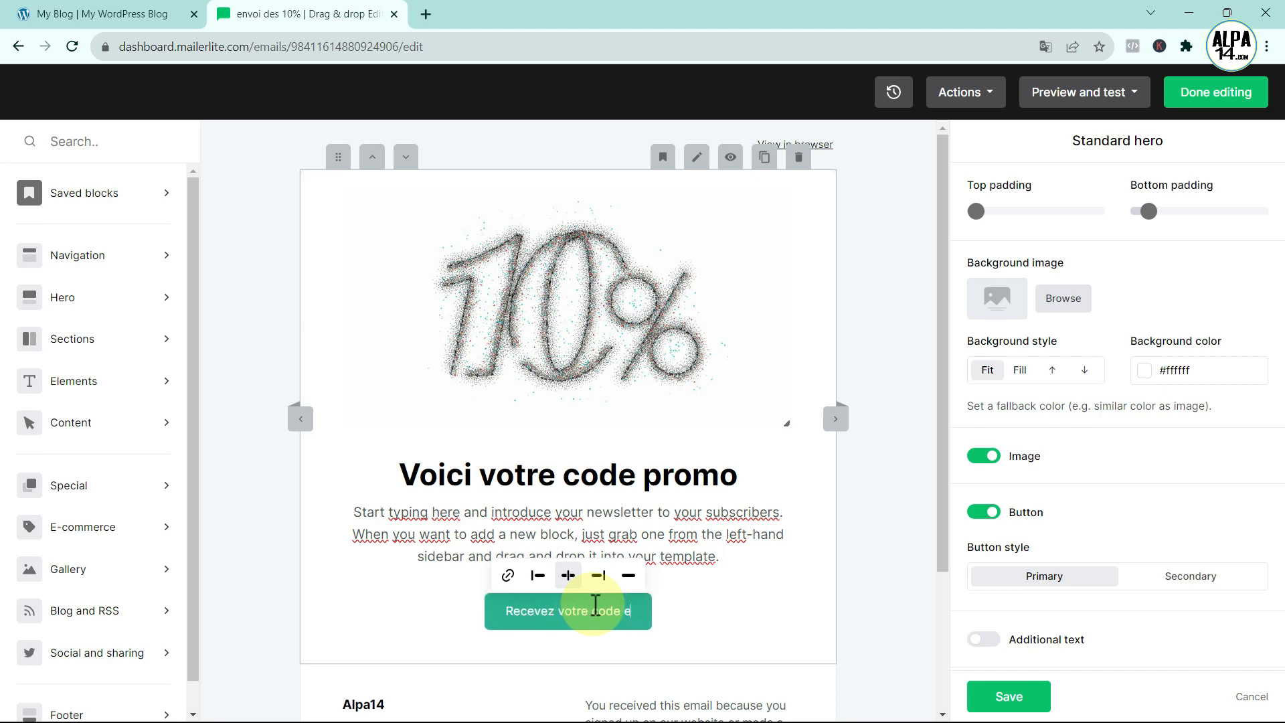
{"action": "type", "text": "t le eb"}
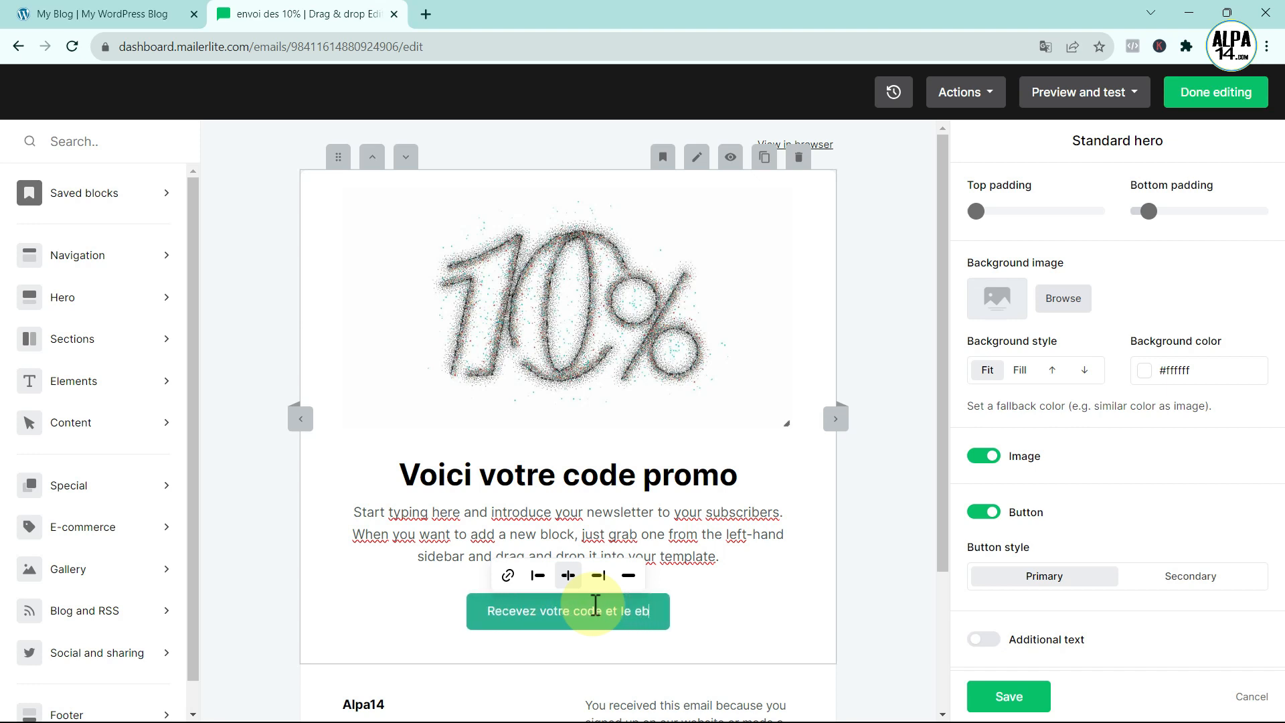
{"action": "type", "text": "ook"}
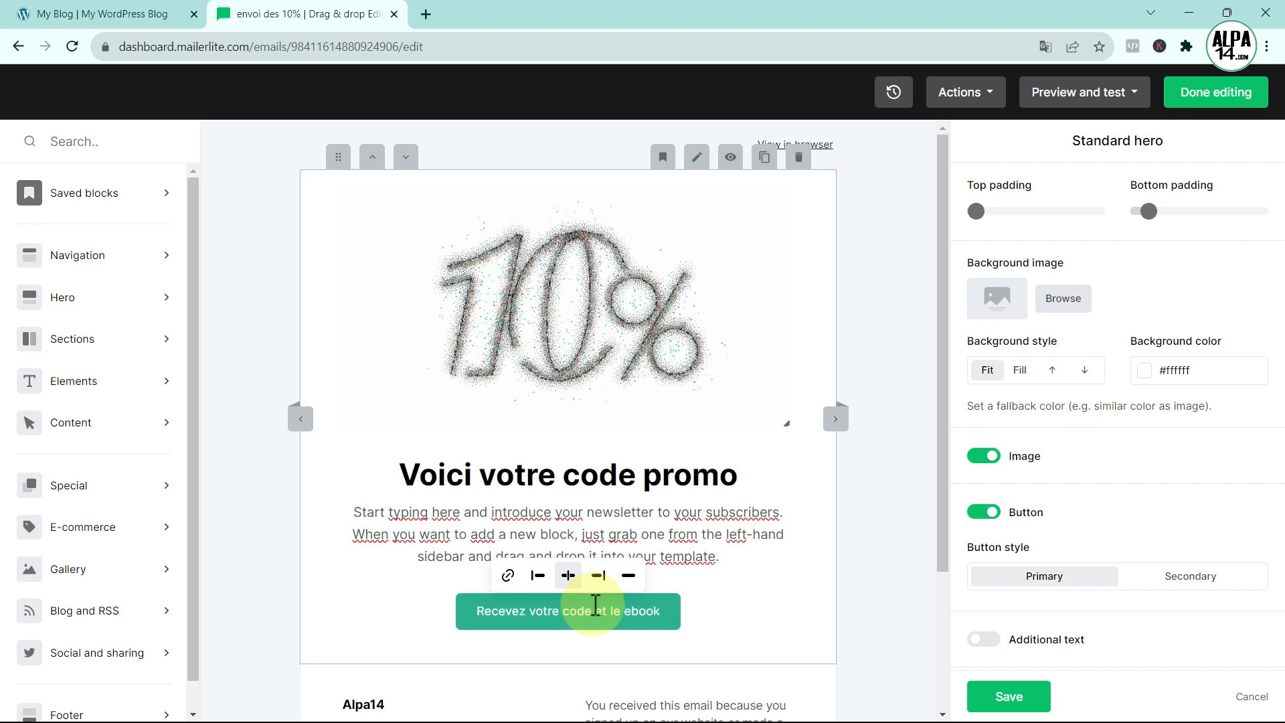
{"action": "left_click", "coordinate": [875, 689]}
{"action": "scroll", "coordinate": [654, 582], "scroll_direction": "down", "scroll_amount": 3}
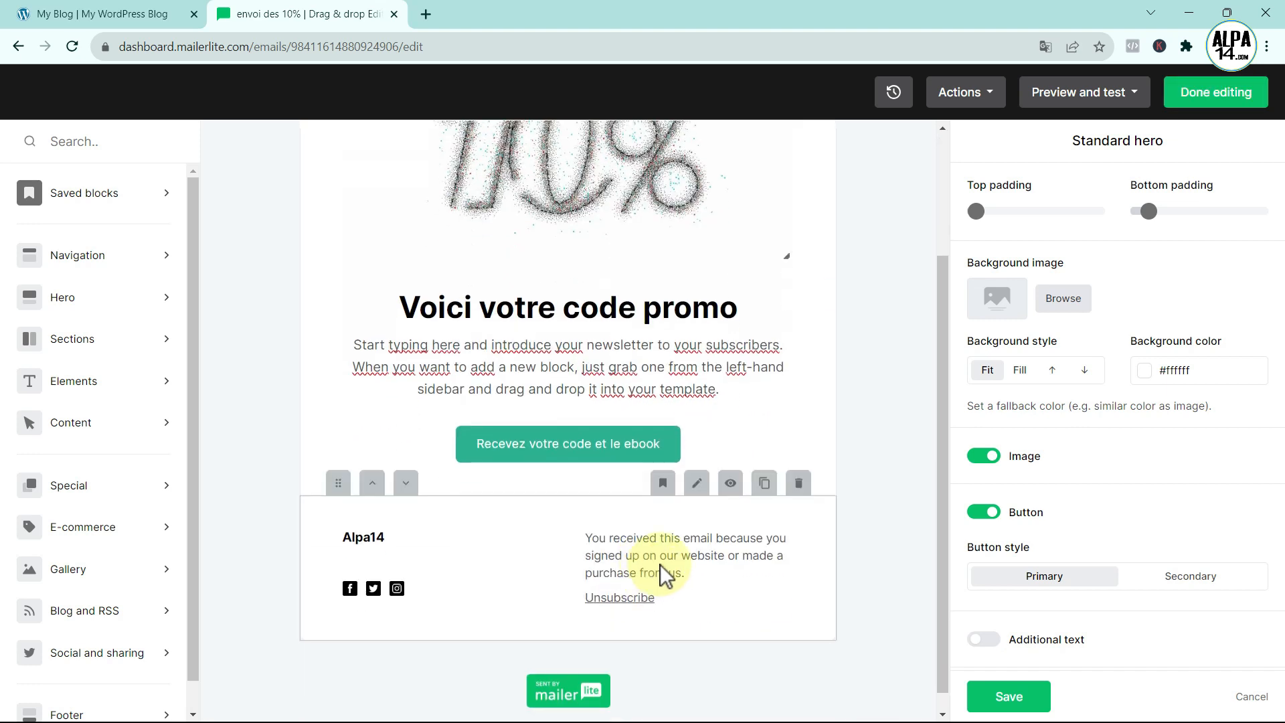
{"action": "left_click", "coordinate": [600, 607]}
- Change the footer's unsubscribe link text to 'Se désabonner'
{"action": "left_click", "coordinate": [1063, 596]}
{"action": "key", "text": "BackSpace"}
{"action": "key", "text": "BackSpace"}
{"action": "key", "text": "BackSpace"}
{"action": "key", "text": "BackSpace"}
{"action": "key", "text": "BackSpace"}
{"action": "key", "text": "BackSpace"}
{"action": "key", "text": "BackSpace"}
{"action": "key", "text": "BackSpace"}
{"action": "key", "text": "BackSpace"}
{"action": "key", "text": "BackSpace"}
{"action": "key", "text": "BackSpace"}
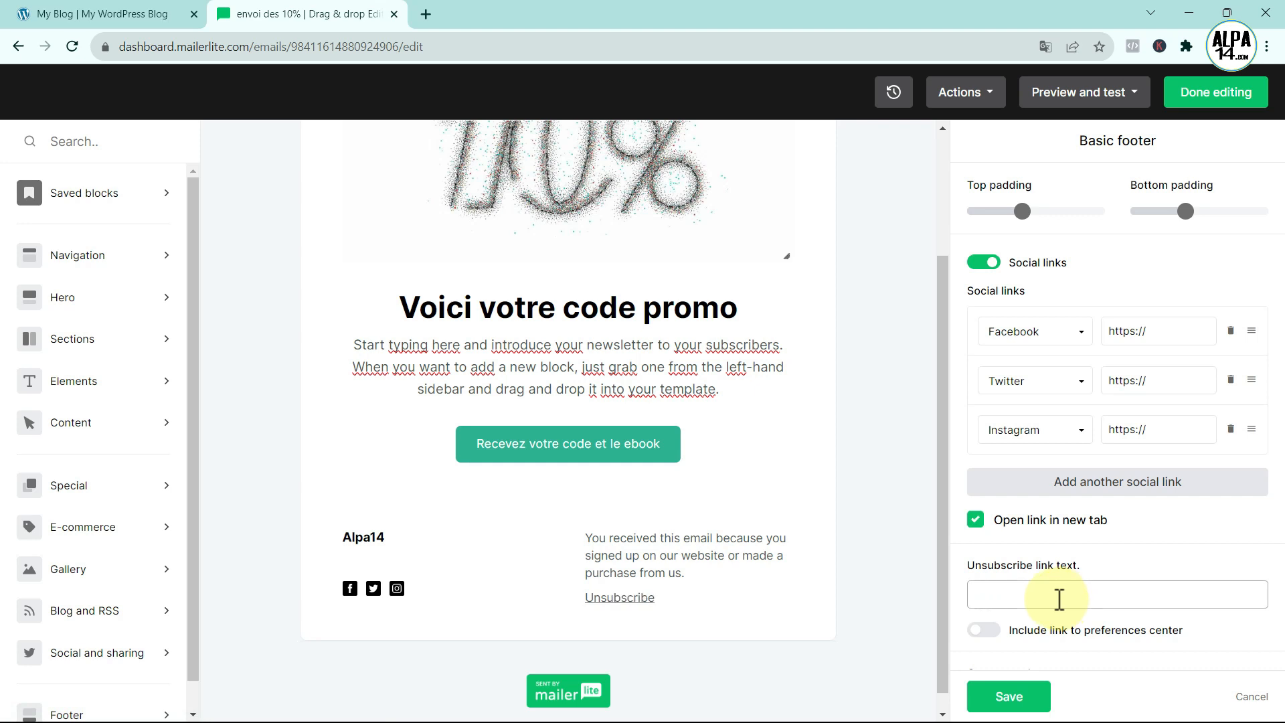
{"action": "type", "text": "Se désabonner"}
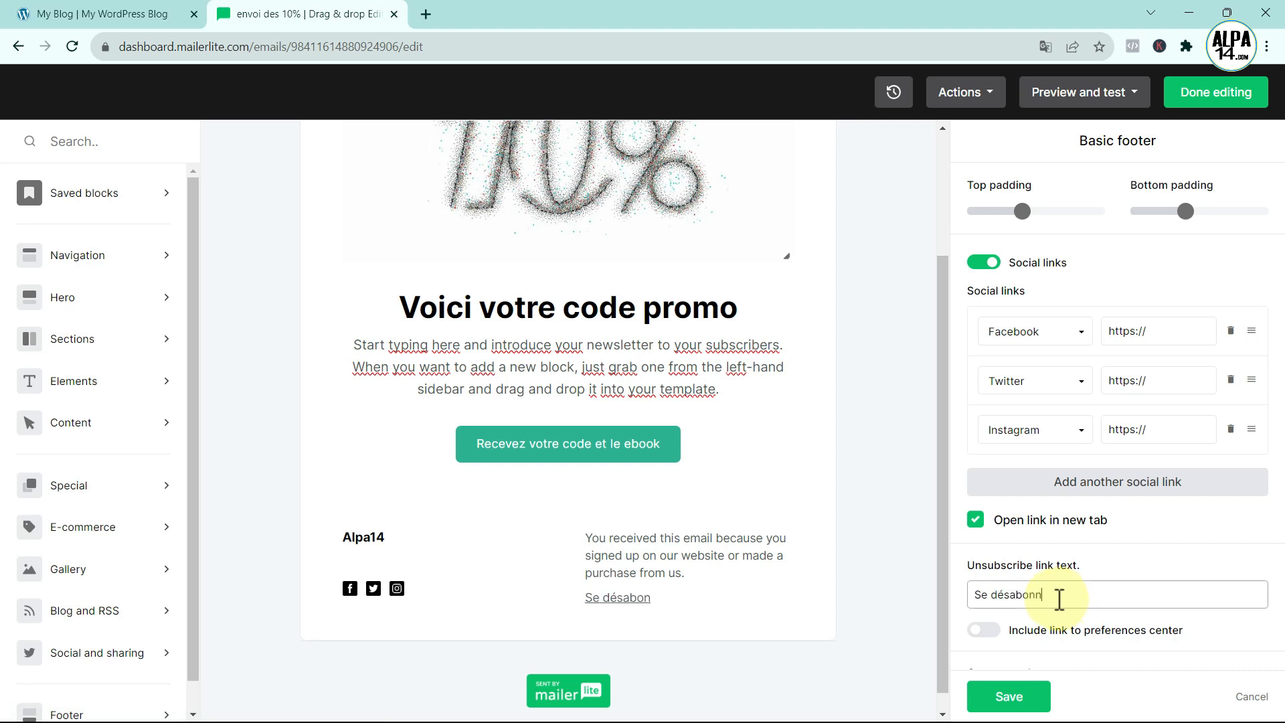
{"action": "mouse_move", "coordinate": [794, 600]}
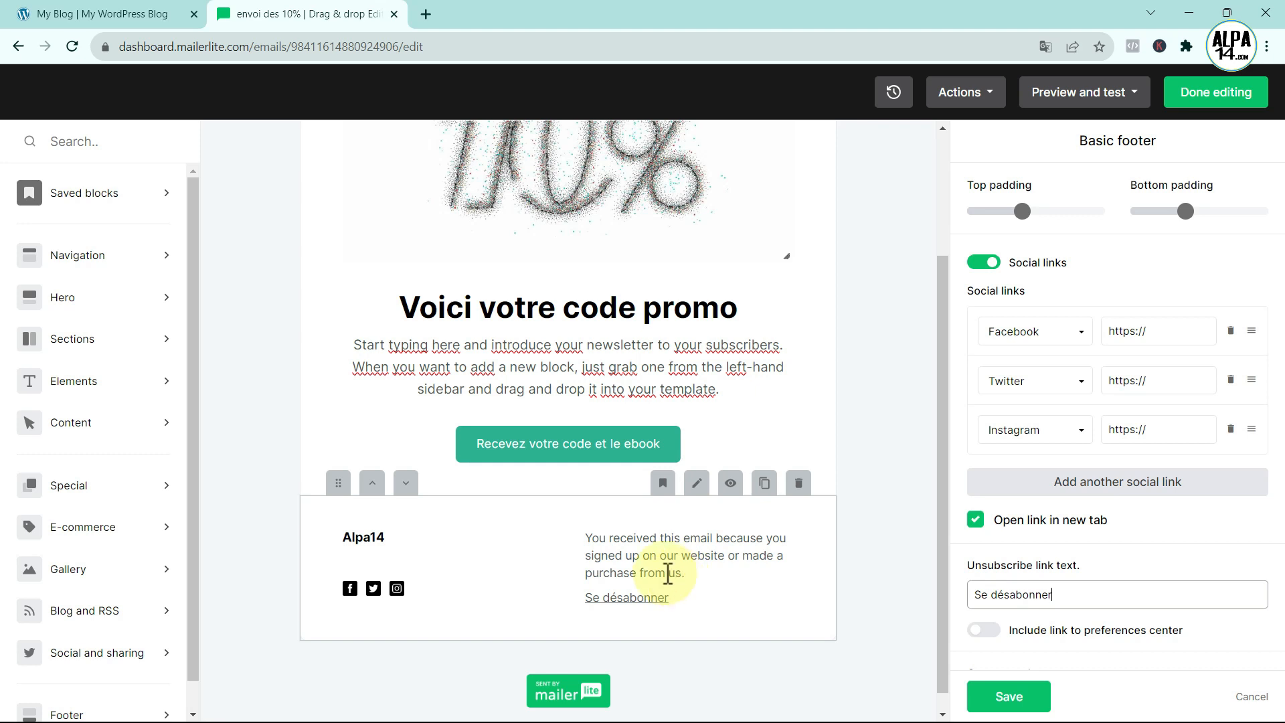
- Replace the default footer sentence with the pasted French newsletter explanation, ending with a period
{"action": "left_click_drag", "start_coordinate": [684, 574], "coordinate": [609, 538]}
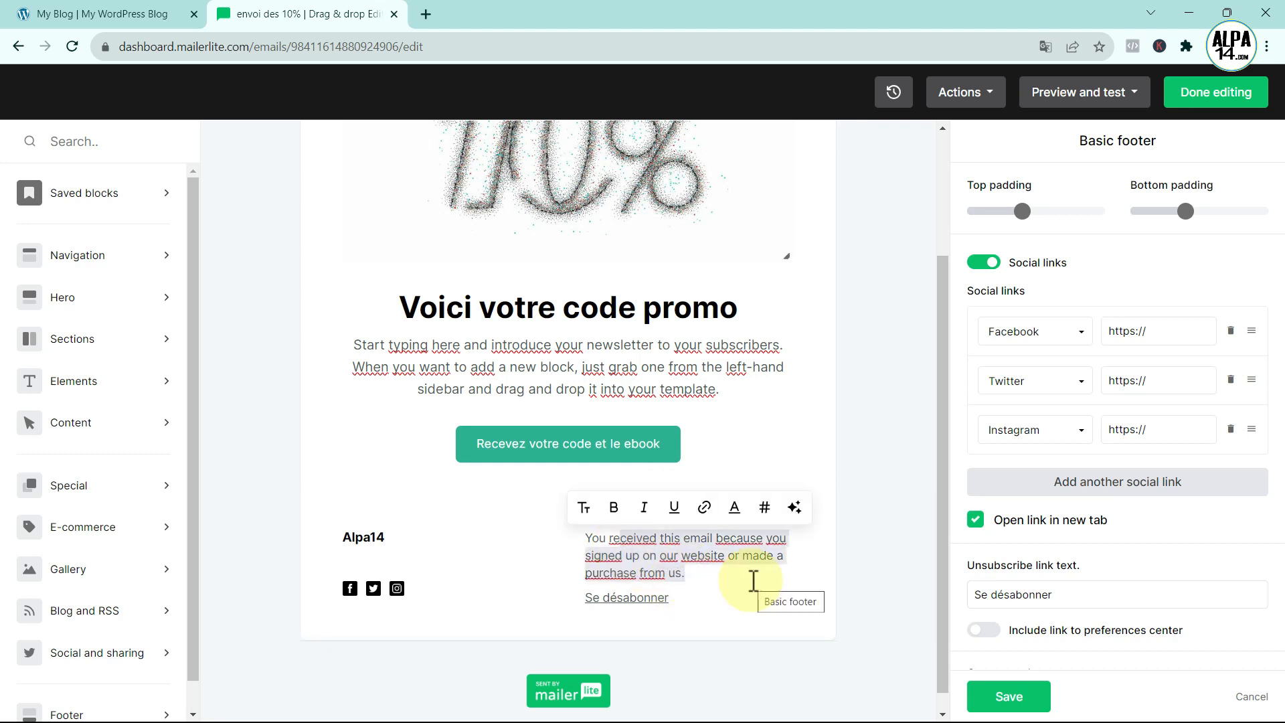
{"action": "key", "text": "BackSpace"}
{"action": "key", "text": "BackSpace"}
{"action": "key", "text": "BackSpace"}
{"action": "key", "text": "BackSpace"}
{"action": "key", "text": "BackSpace"}
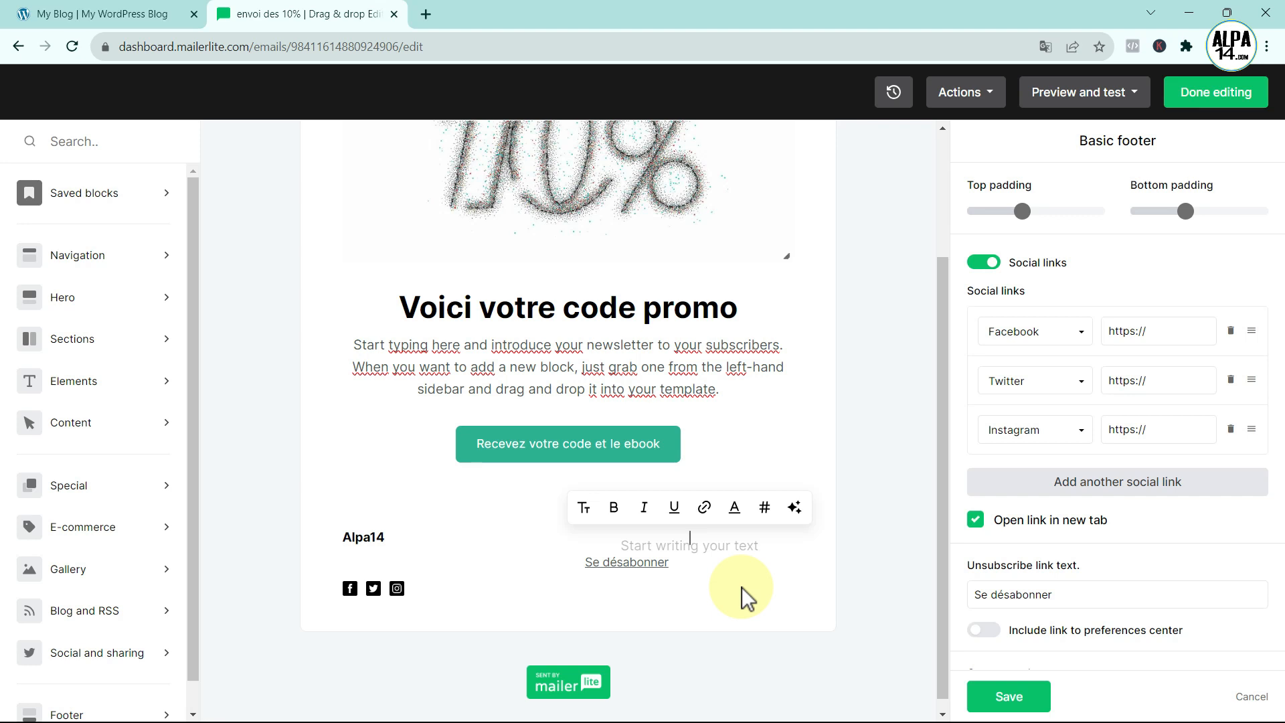
{"action": "type", "text": "Vous recevez cet email car vous vous êtes inscrit à la Newsletter de notre site"}
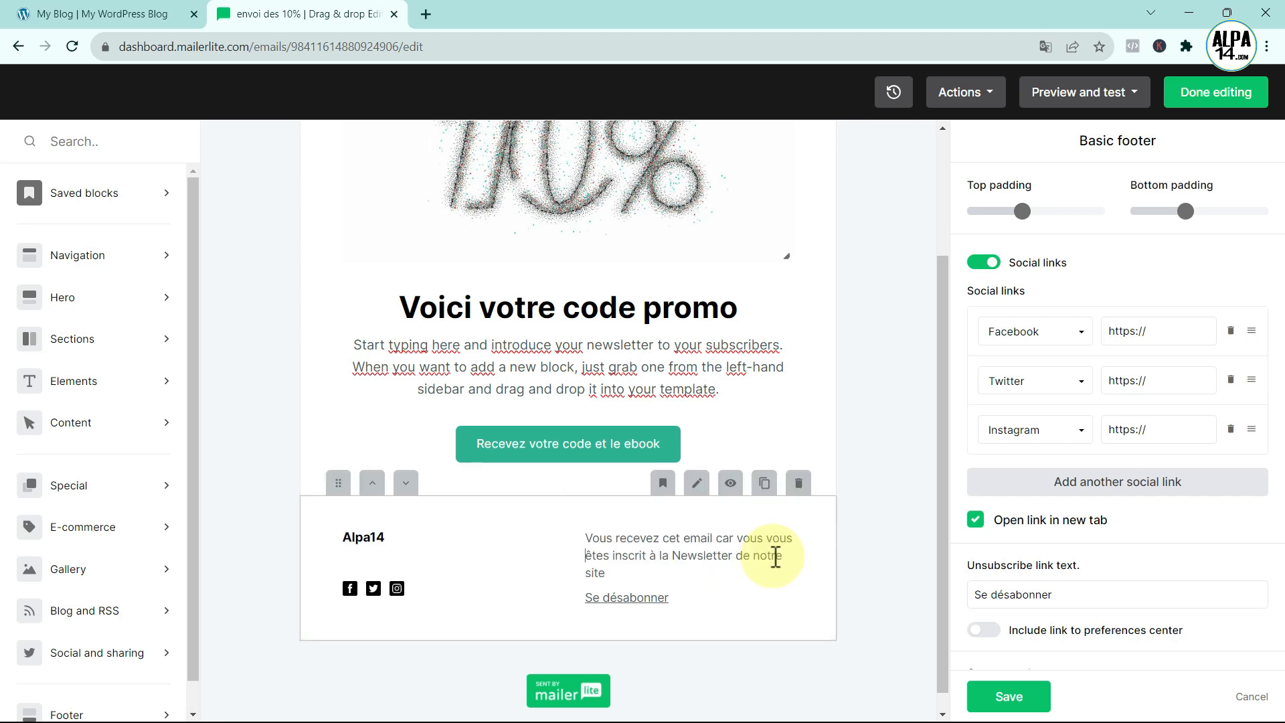
{"action": "left_click", "coordinate": [629, 573]}
{"action": "type", "text": "."}
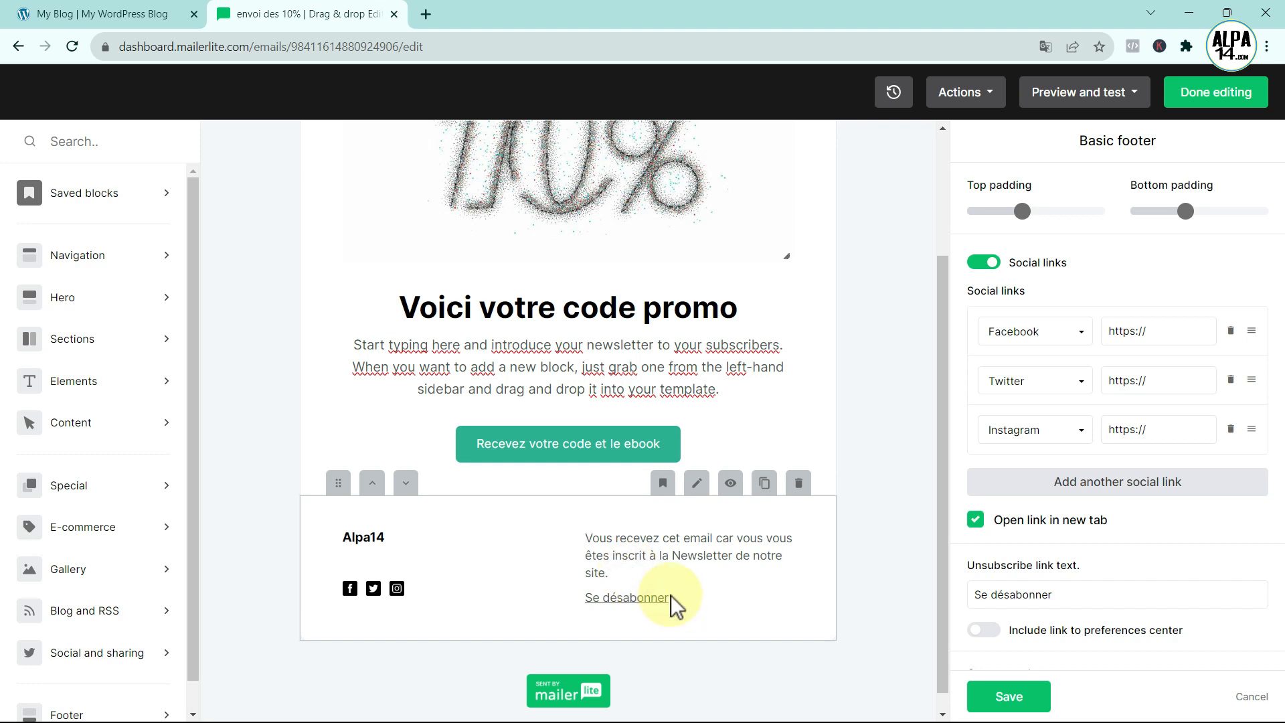
{"action": "scroll", "coordinate": [725, 538], "scroll_direction": "up", "scroll_amount": 1}
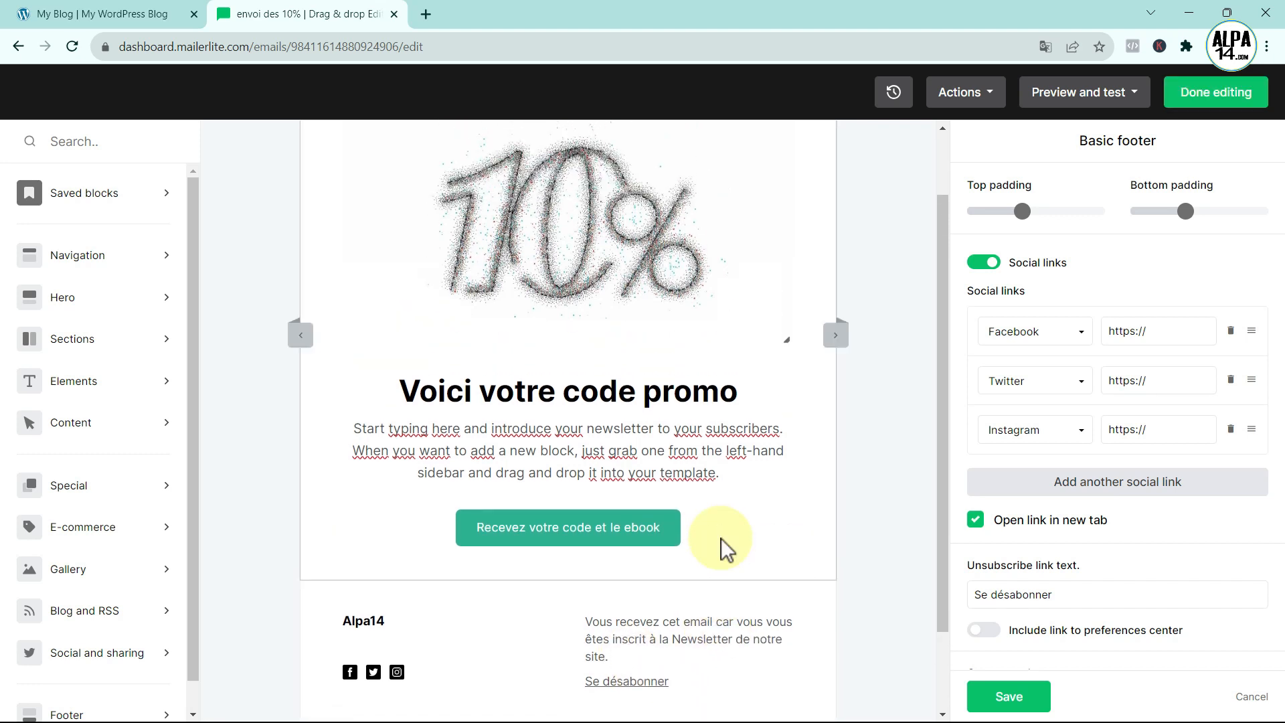
{"action": "mouse_move", "coordinate": [547, 529]}
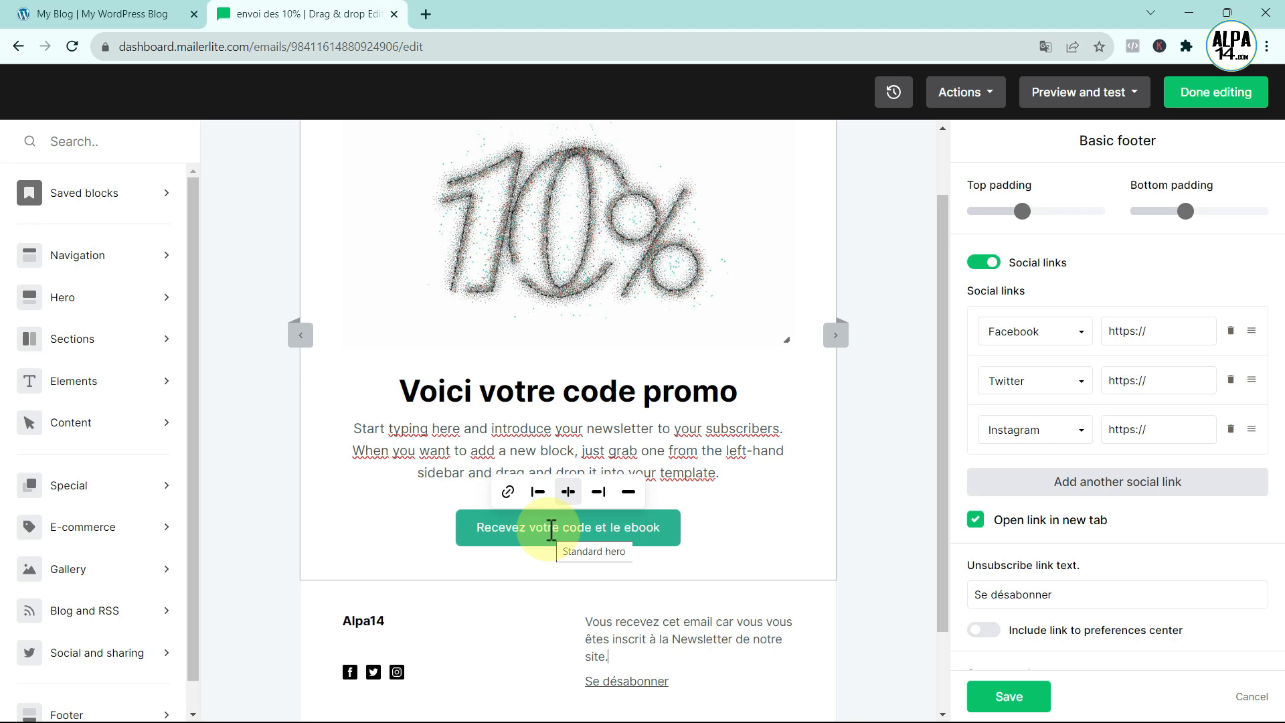
{"action": "left_click", "coordinate": [115, 15]}
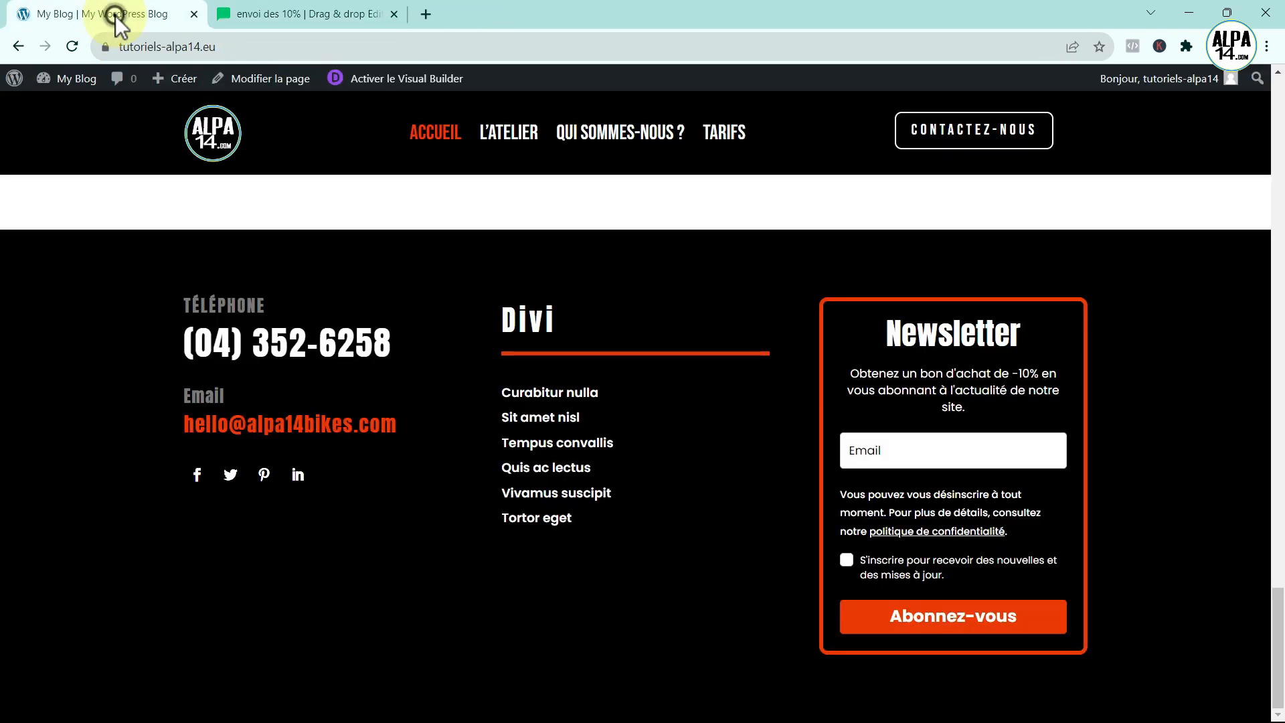
- Upload reduction-10-avec-ebook.pdf to the WordPress media library
{"action": "left_click", "coordinate": [14, 80]}
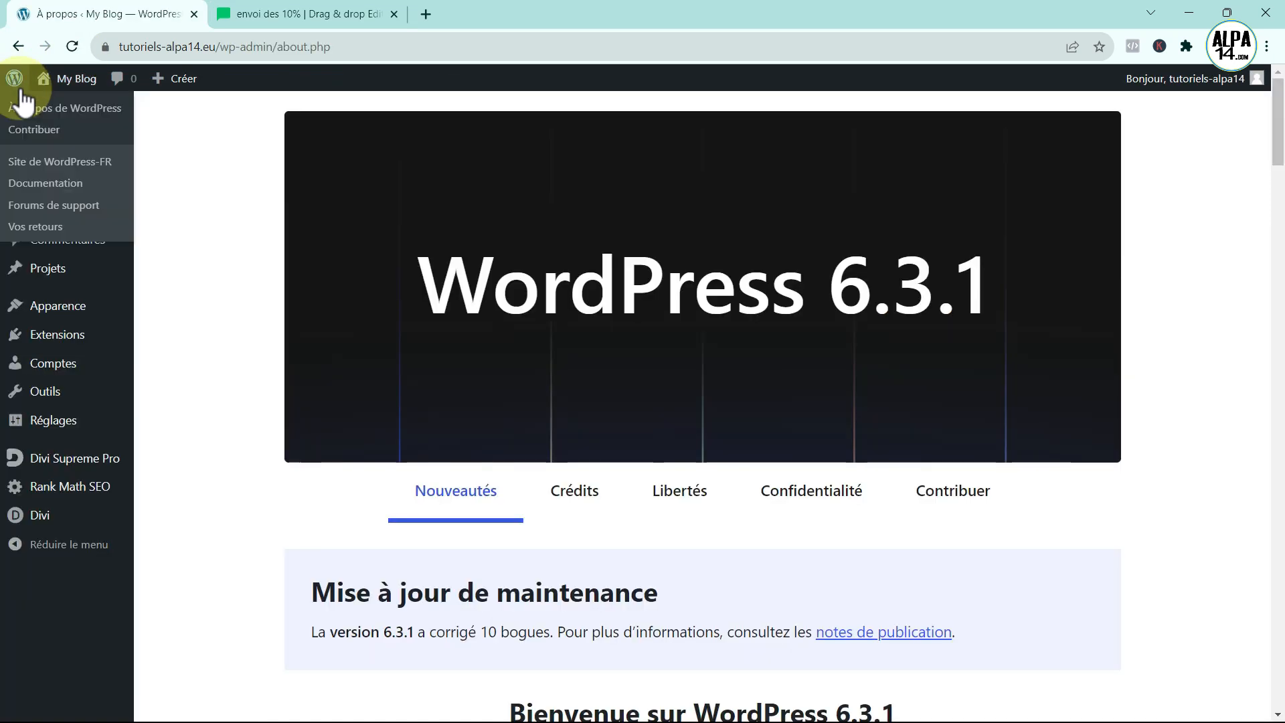
{"action": "mouse_move", "coordinate": [55, 191]}
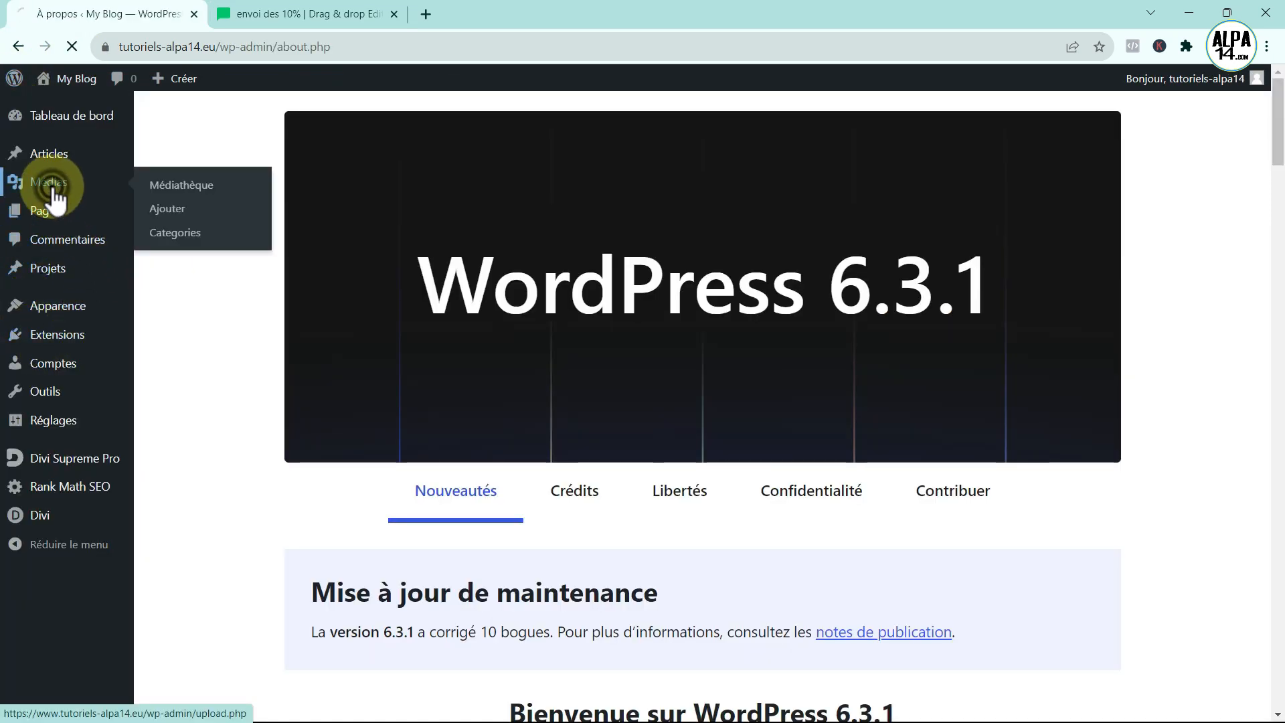
{"action": "left_click", "coordinate": [194, 186]}
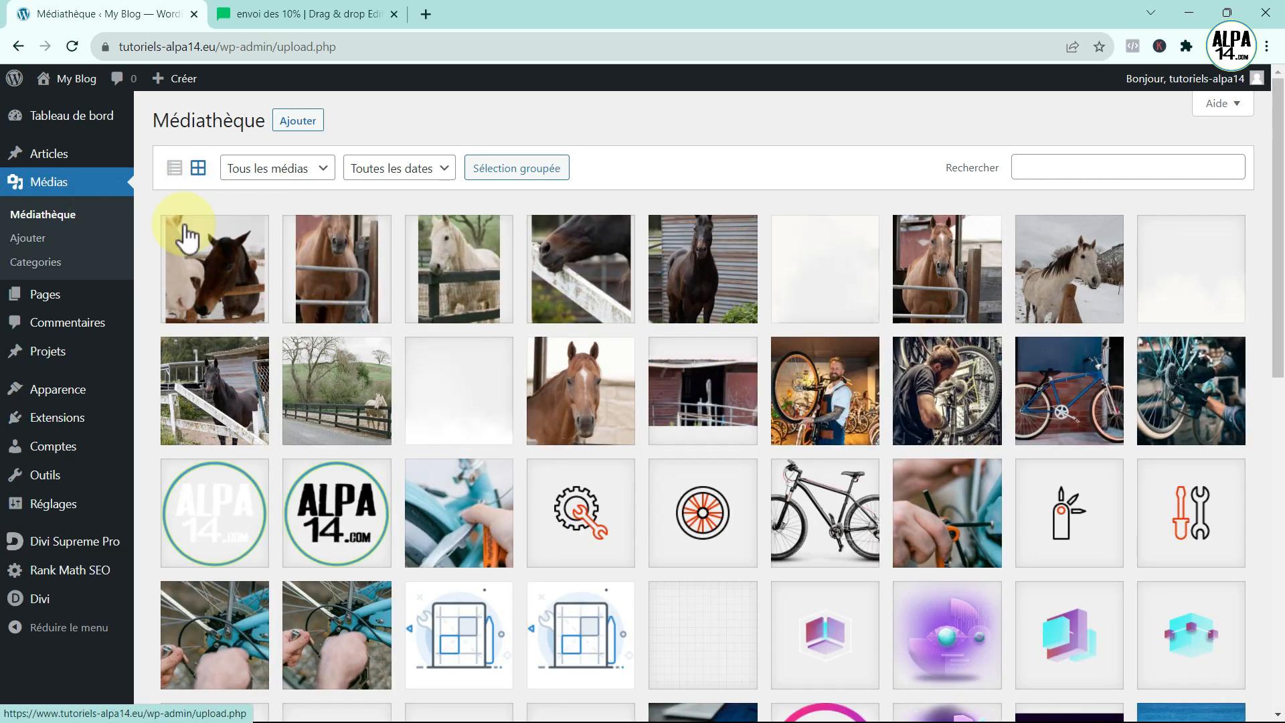
{"action": "left_click", "coordinate": [295, 123]}
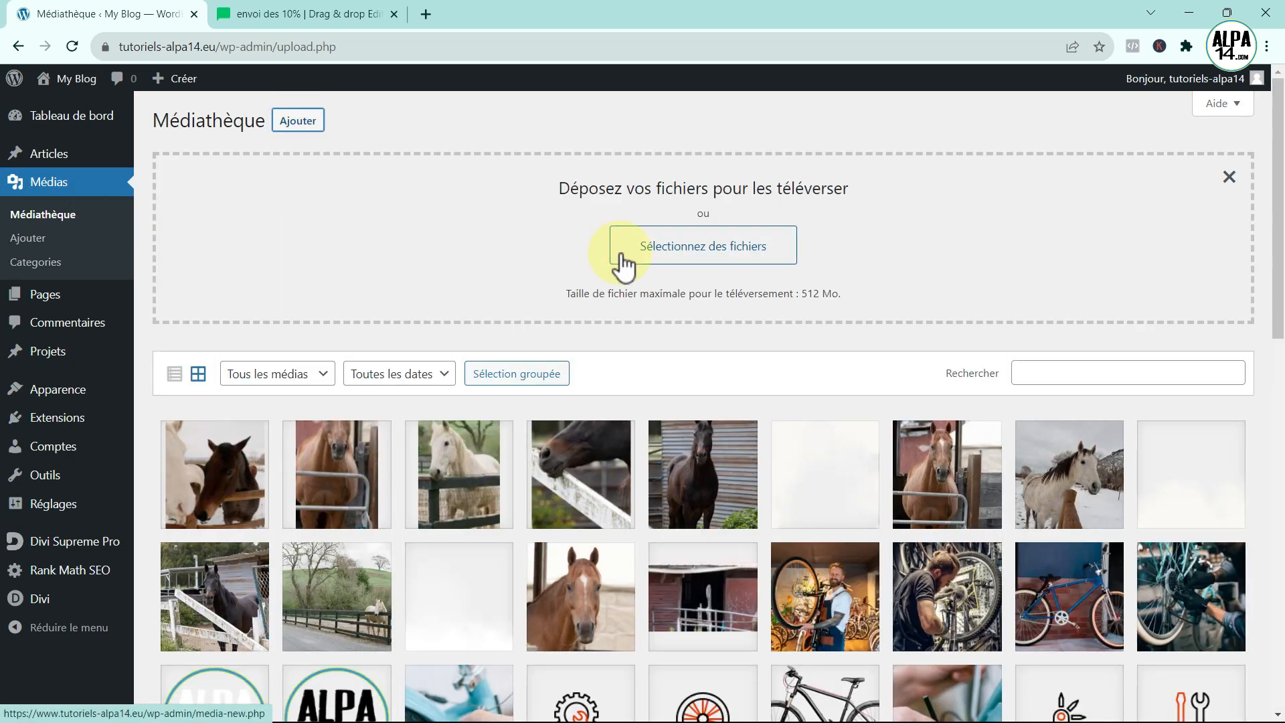
{"action": "left_click", "coordinate": [658, 251]}
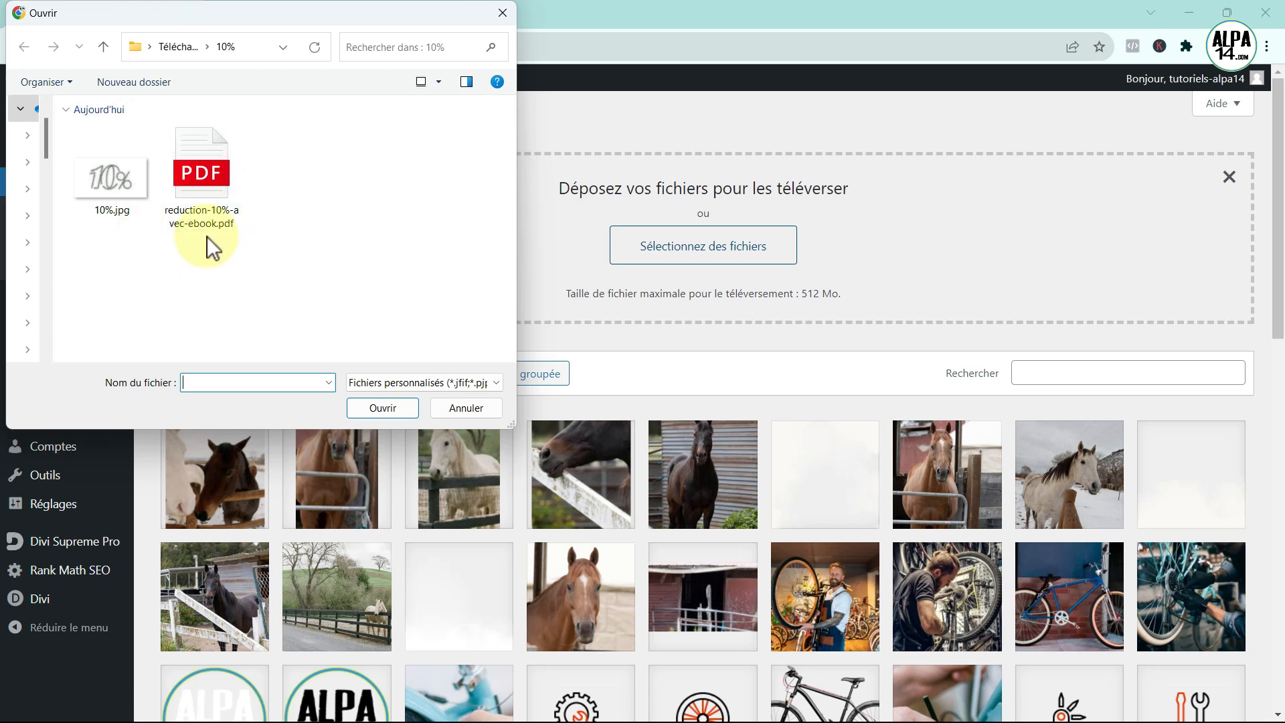
{"action": "left_click", "coordinate": [200, 192]}
{"action": "left_click", "coordinate": [387, 406]}
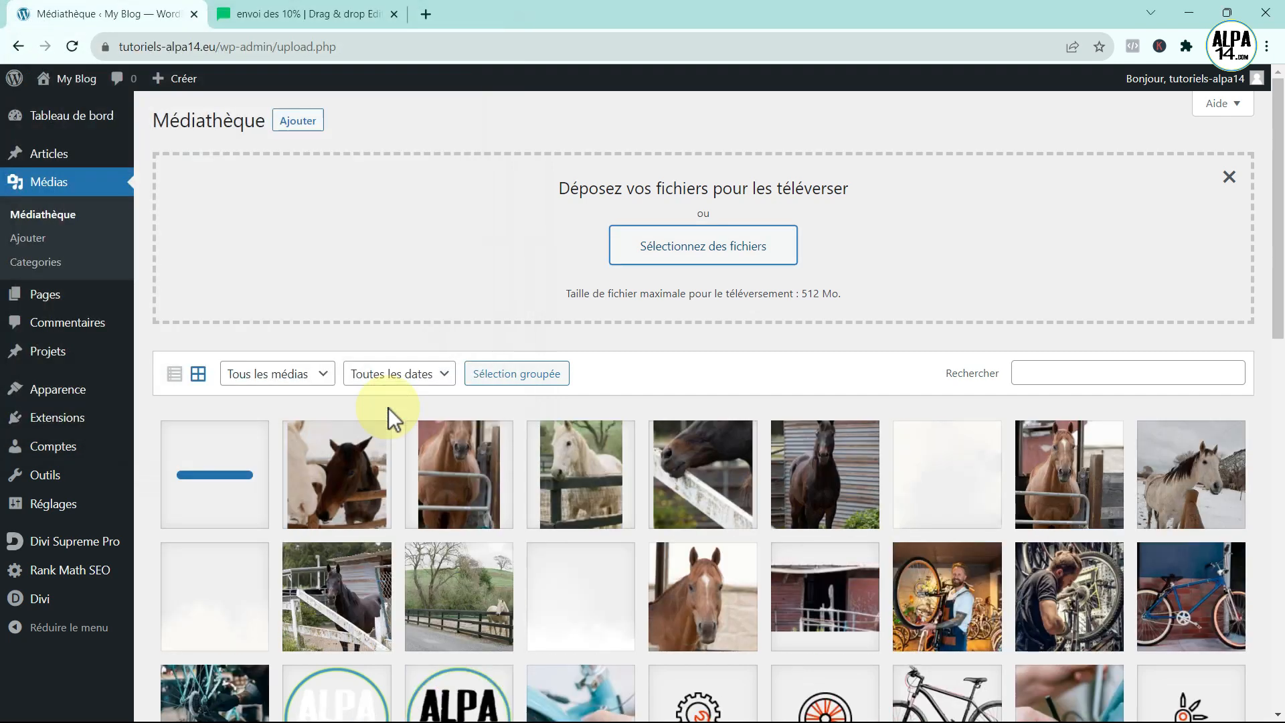
- Copy the uploaded PDF's file URL from its attachment details
{"action": "left_click", "coordinate": [216, 477]}
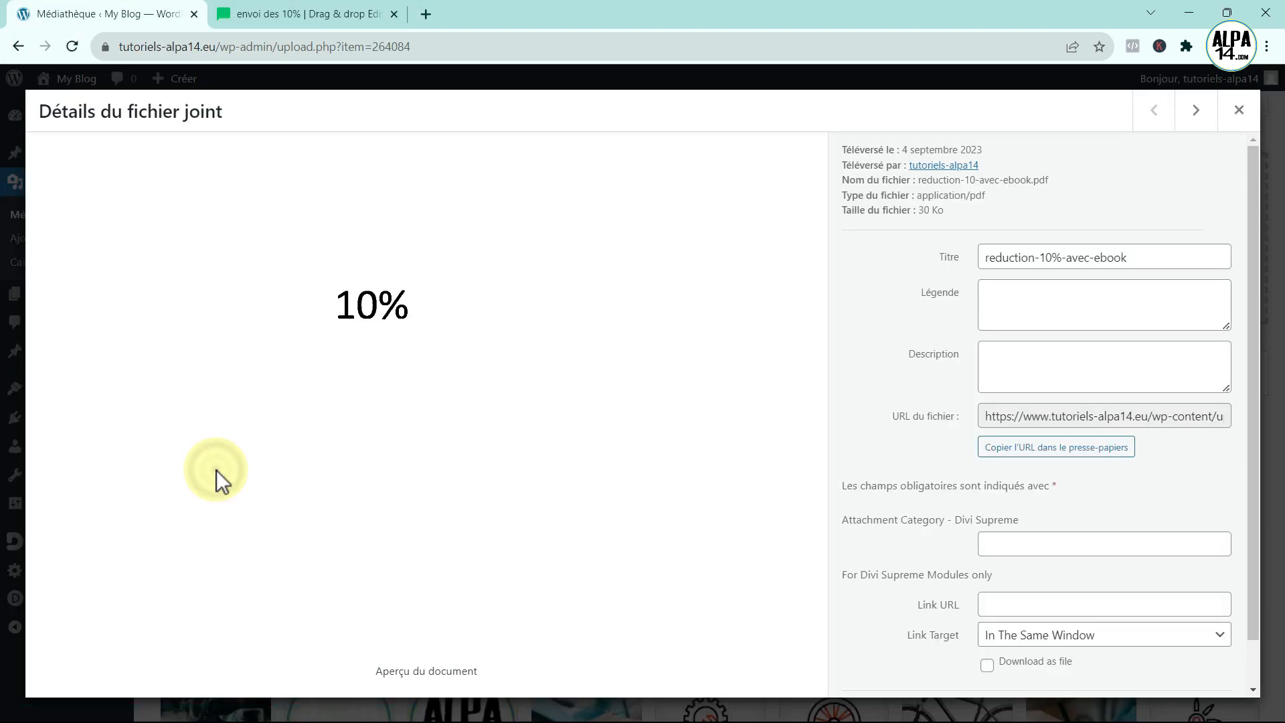
{"action": "left_click", "coordinate": [987, 416]}
{"action": "left_click_drag", "start_coordinate": [987, 416], "coordinate": [1265, 428]}
{"action": "right_click", "coordinate": [1143, 421]}
{"action": "left_click", "coordinate": [899, 438]}
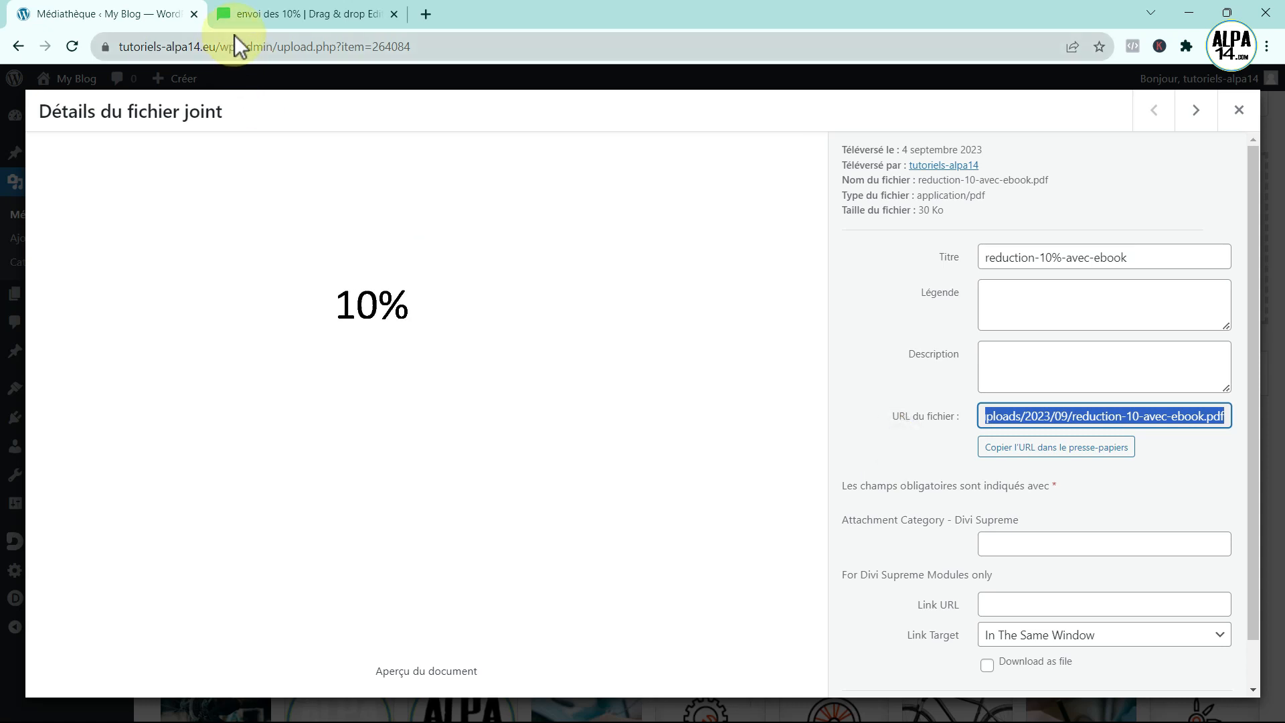
{"action": "left_click", "coordinate": [251, 14]}
- Link the 'Recevez votre code et le ebook' button to the PDF URL, save, and finish editing
{"action": "mouse_move", "coordinate": [545, 525]}
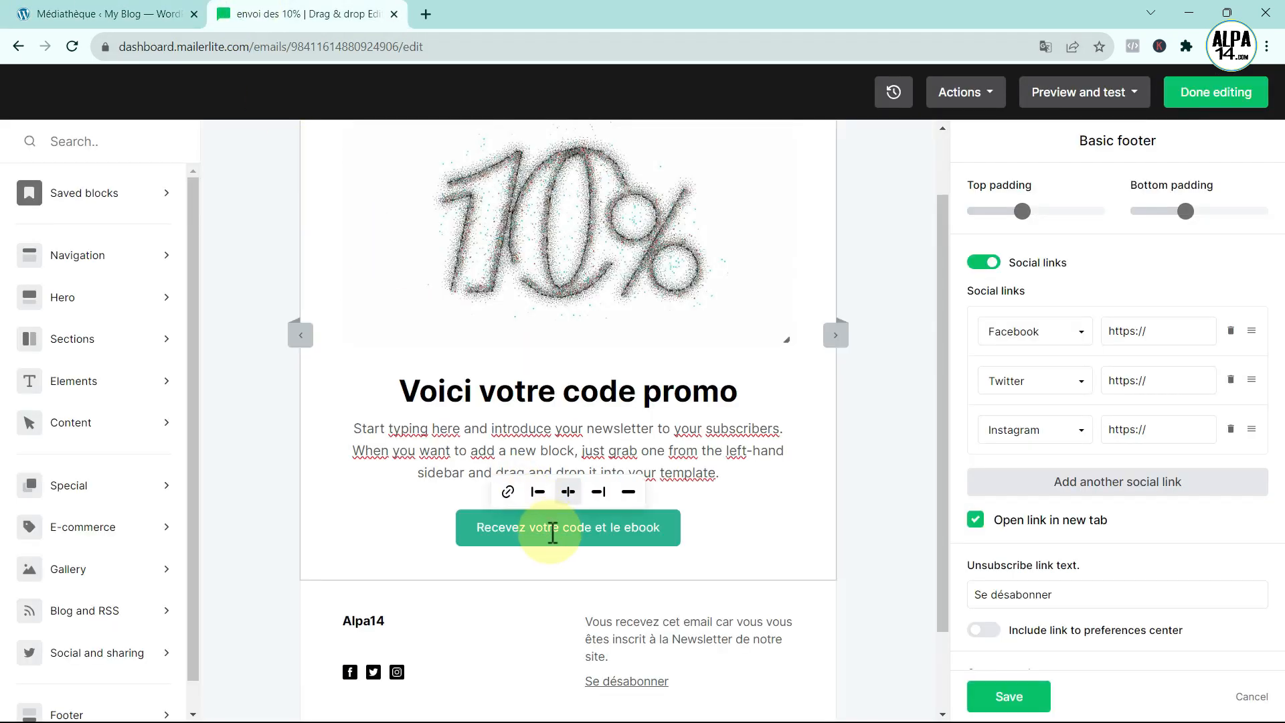
{"action": "left_click", "coordinate": [509, 493]}
{"action": "left_click", "coordinate": [528, 540]}
{"action": "key", "text": "ctrl+v"}
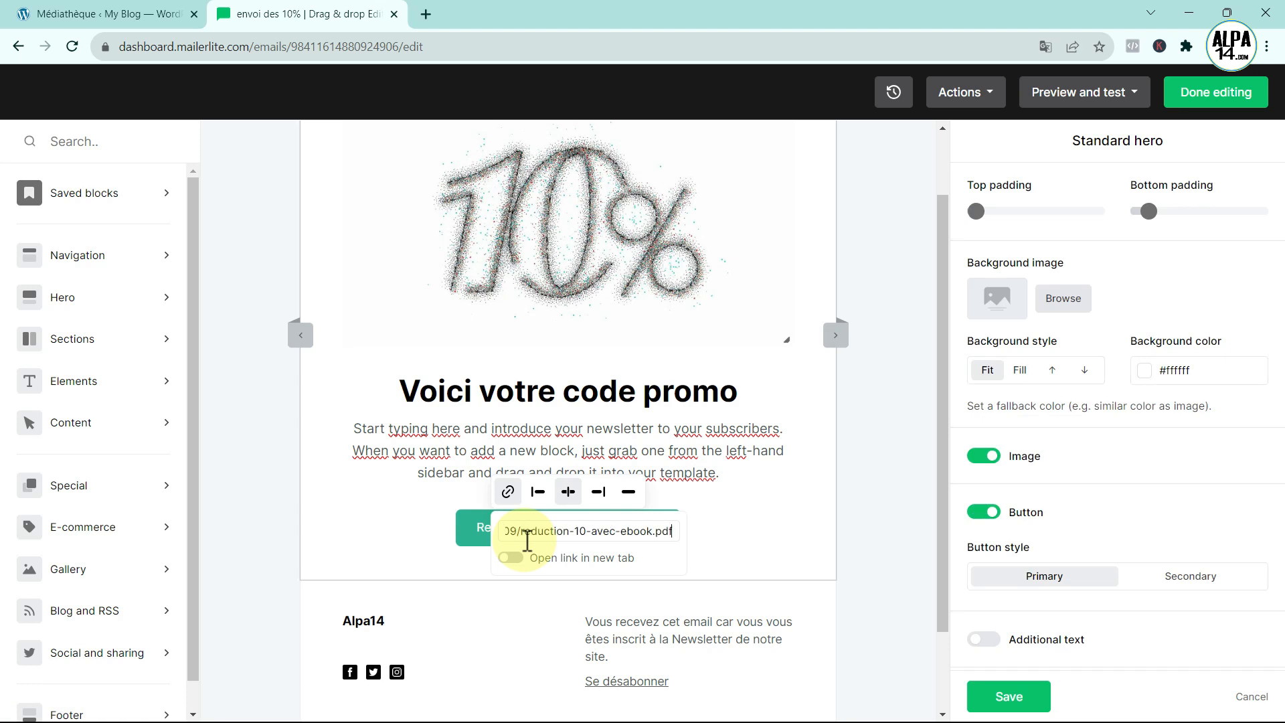
{"action": "key", "text": "Return"}
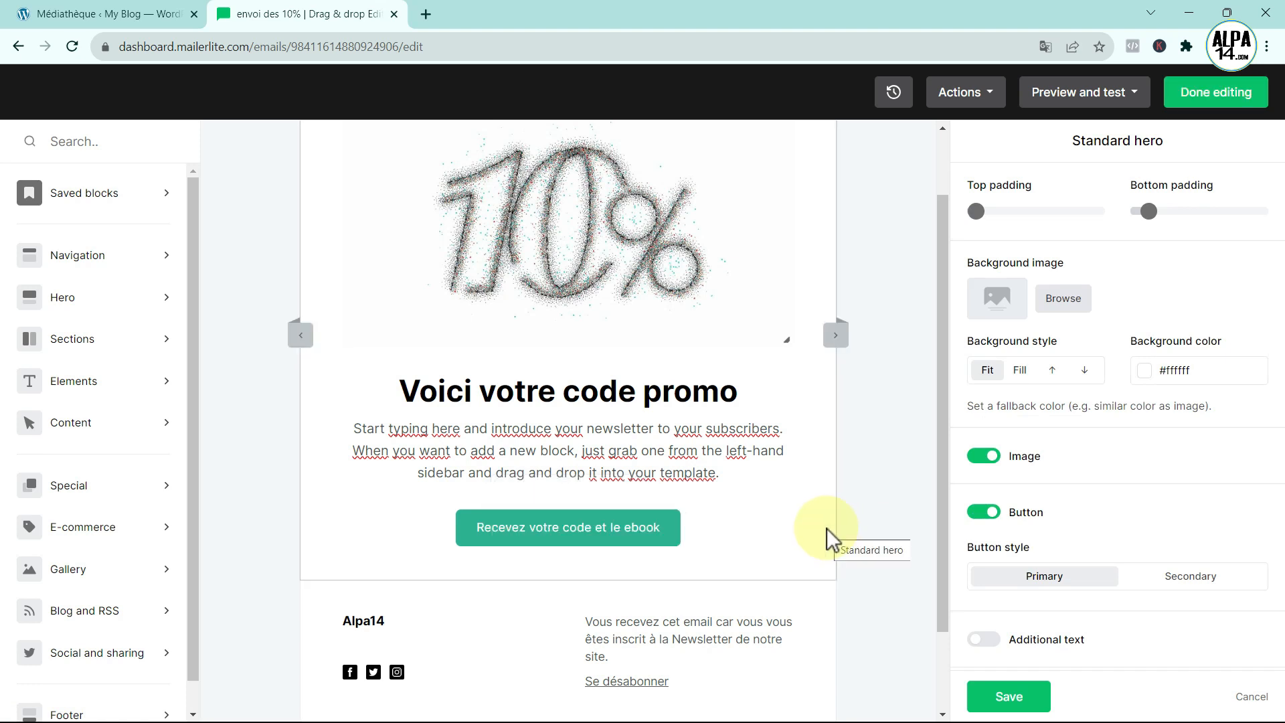
{"action": "left_click", "coordinate": [555, 526]}
{"action": "left_click", "coordinate": [507, 492]}
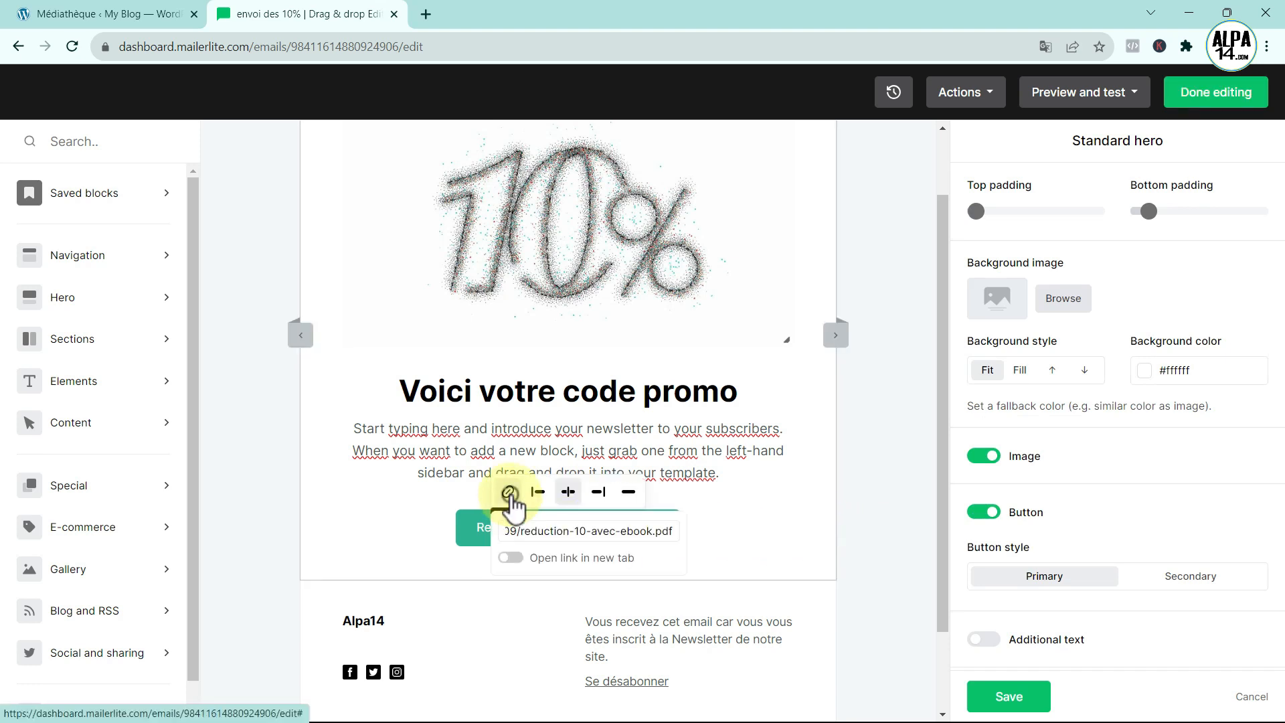
{"action": "mouse_move", "coordinate": [600, 531]}
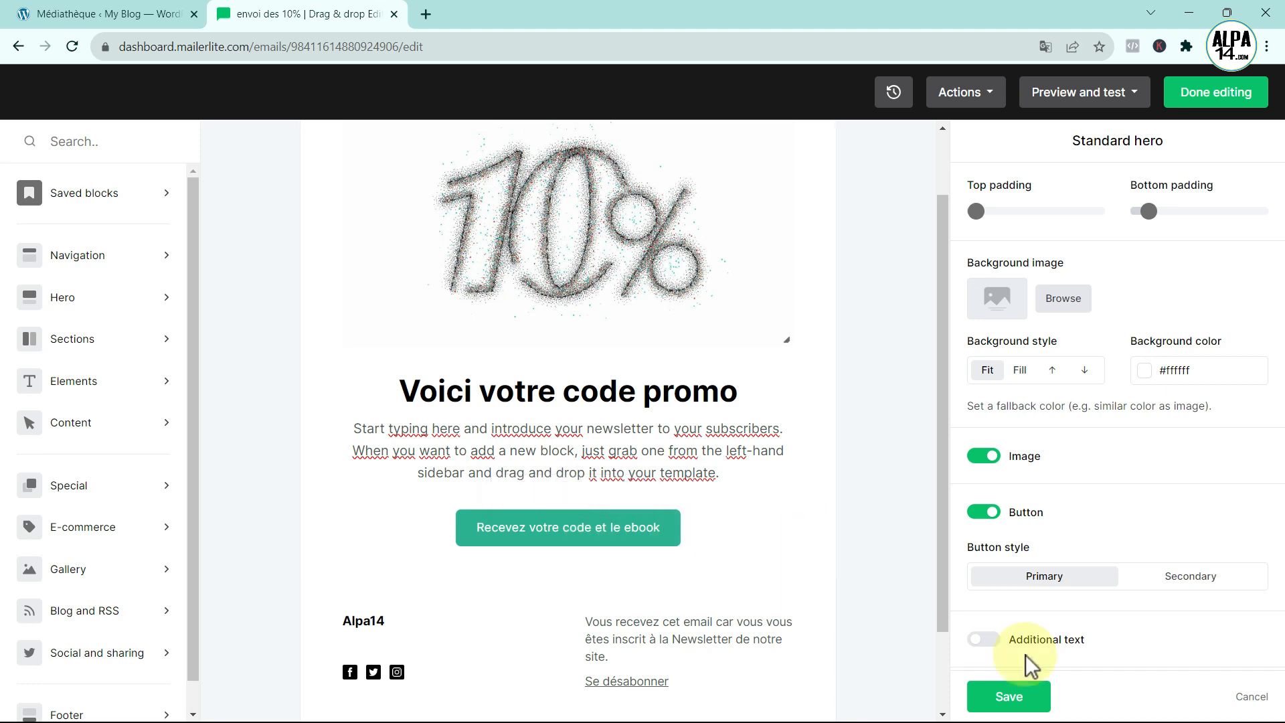
{"action": "left_click", "coordinate": [1031, 703]}
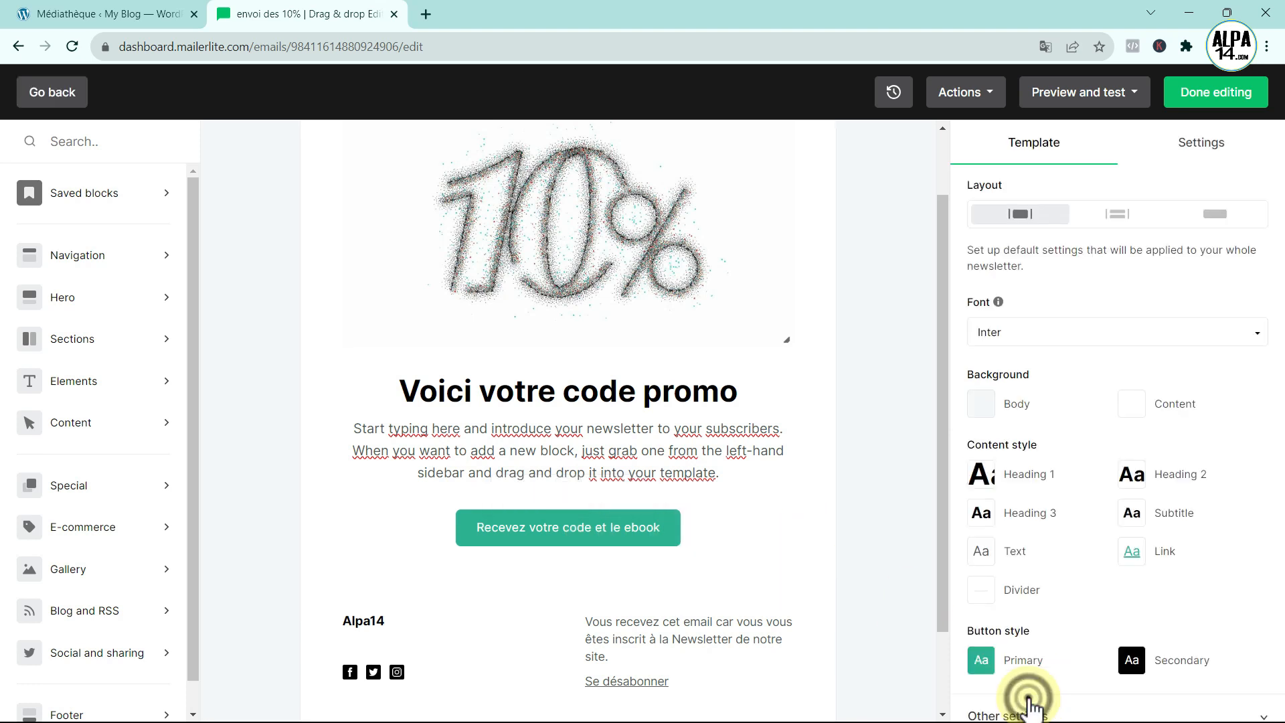
{"action": "left_click", "coordinate": [1200, 95]}
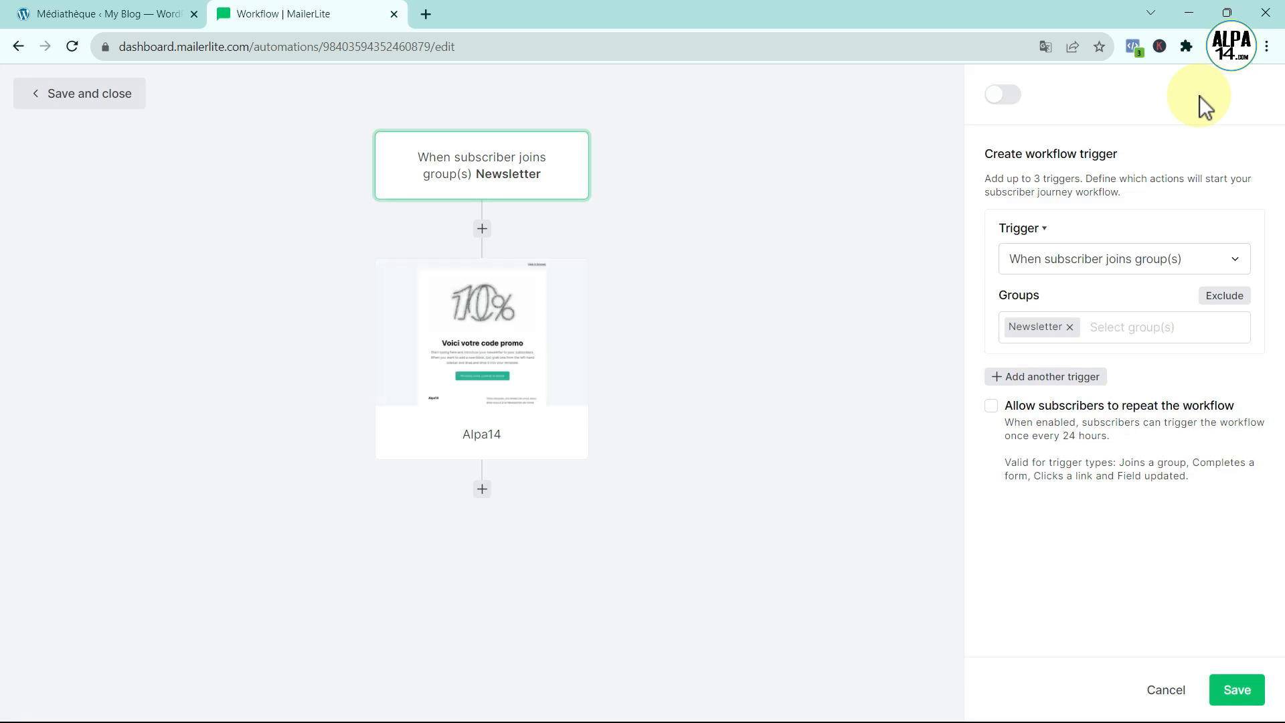
- Turn on the 'envoi des 10%' workflow toggle in the right panel
{"action": "left_click", "coordinate": [1009, 98]}
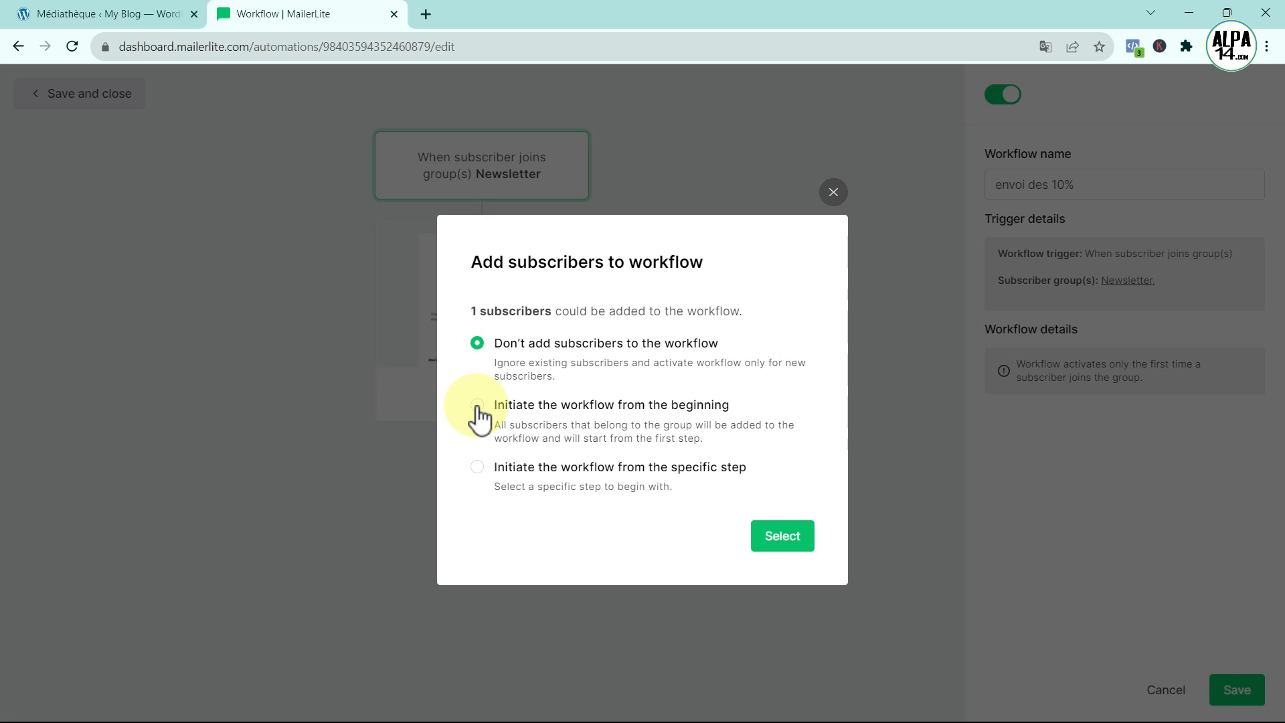
- Keep existing subscribers out of the workflow, then save and close it
{"action": "left_click", "coordinate": [776, 540]}
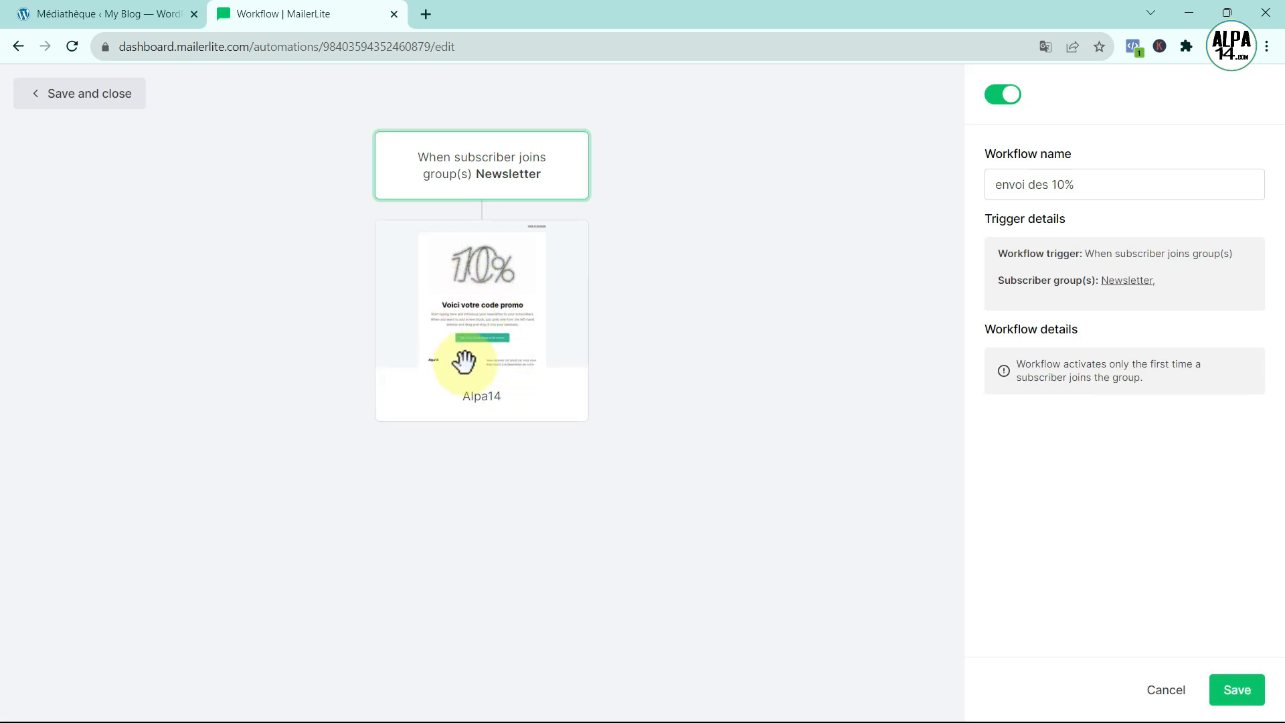
{"action": "left_click", "coordinate": [74, 97]}
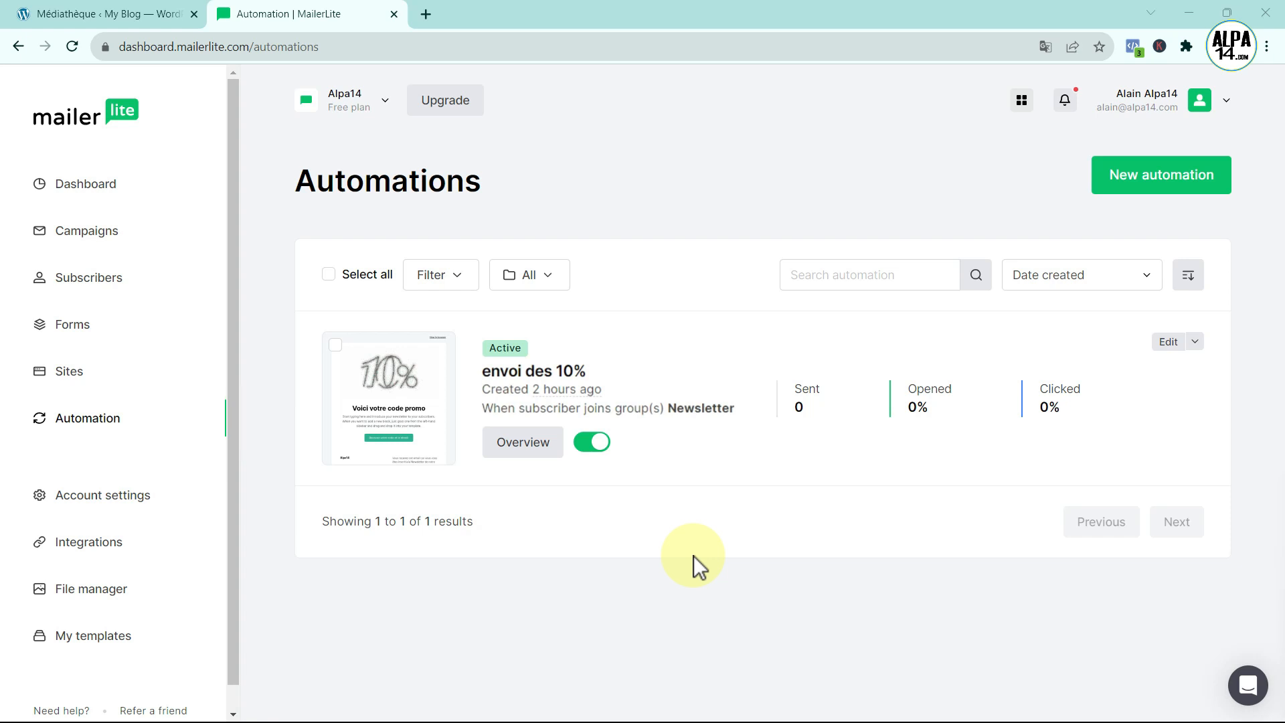
- From the Campaigns page, create a new campaign of the Regular campaign type
{"action": "left_click", "coordinate": [97, 233]}
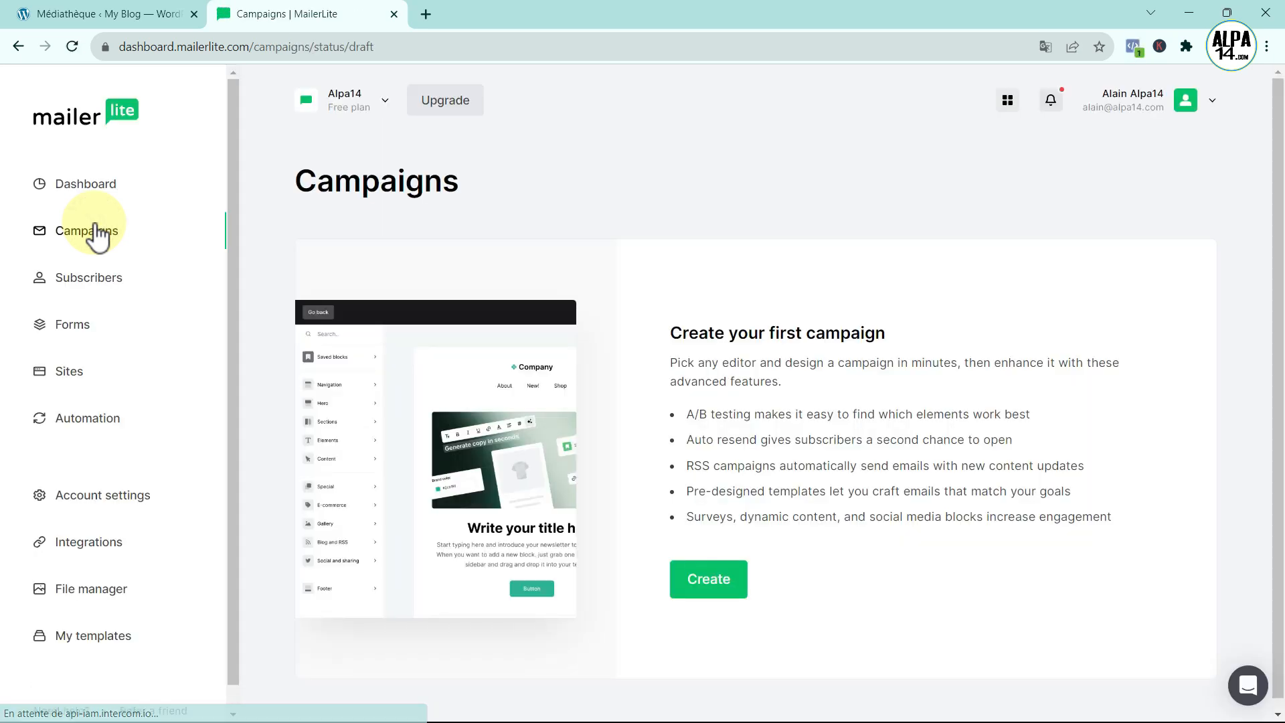
{"action": "left_click", "coordinate": [708, 598]}
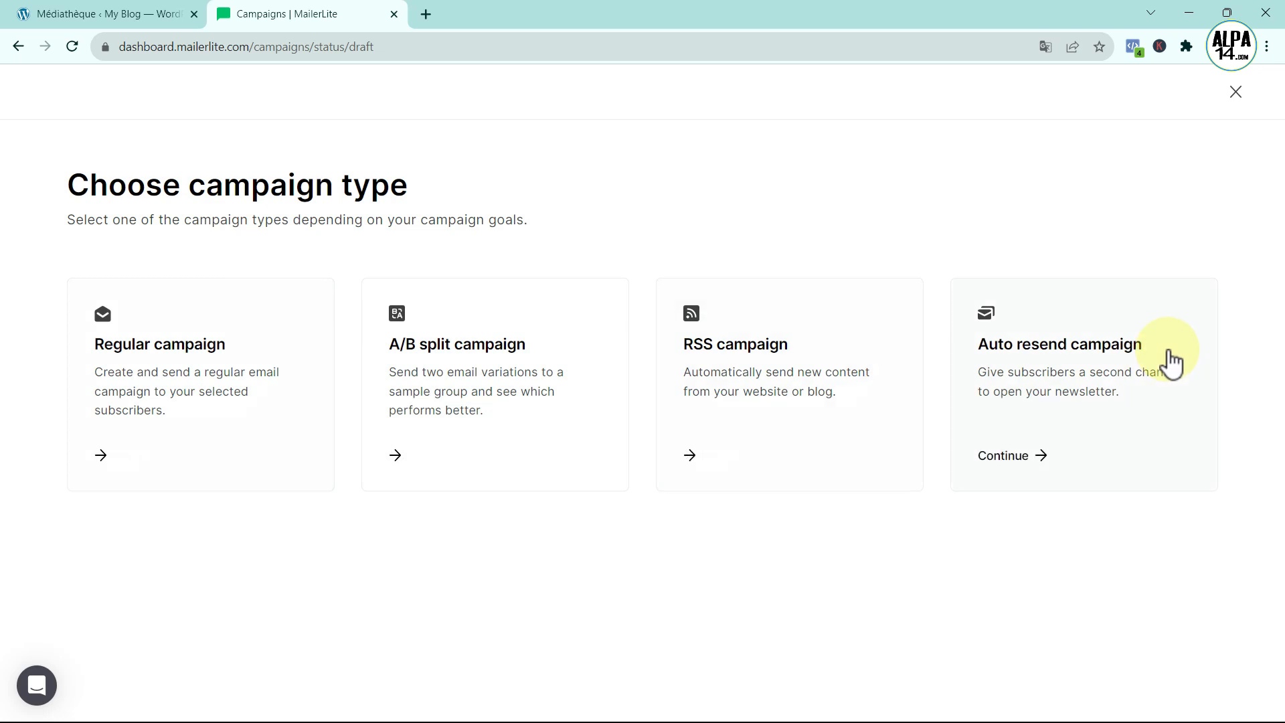
{"action": "left_click", "coordinate": [147, 455]}
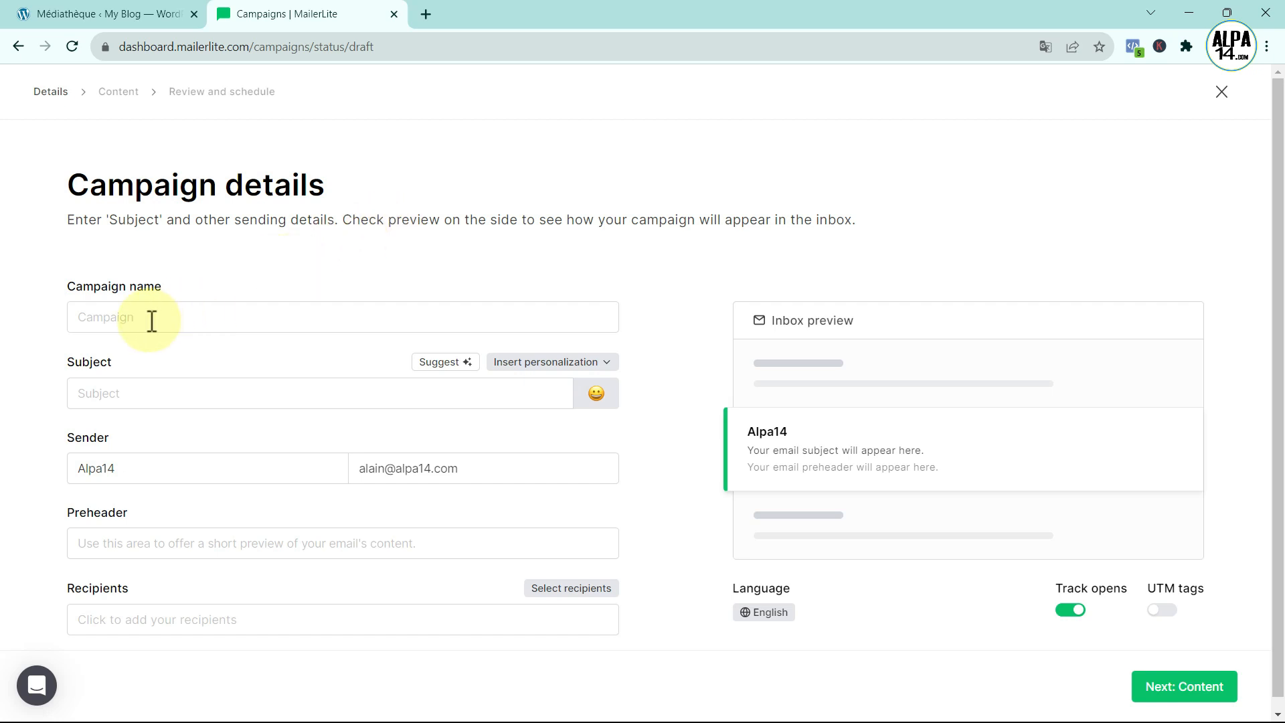
- Name the campaign Newsletter1 with subject 'Sujet', fill in a preheader, then bring up recipient selection
{"action": "left_click", "coordinate": [130, 320]}
{"action": "type", "text": "News"}
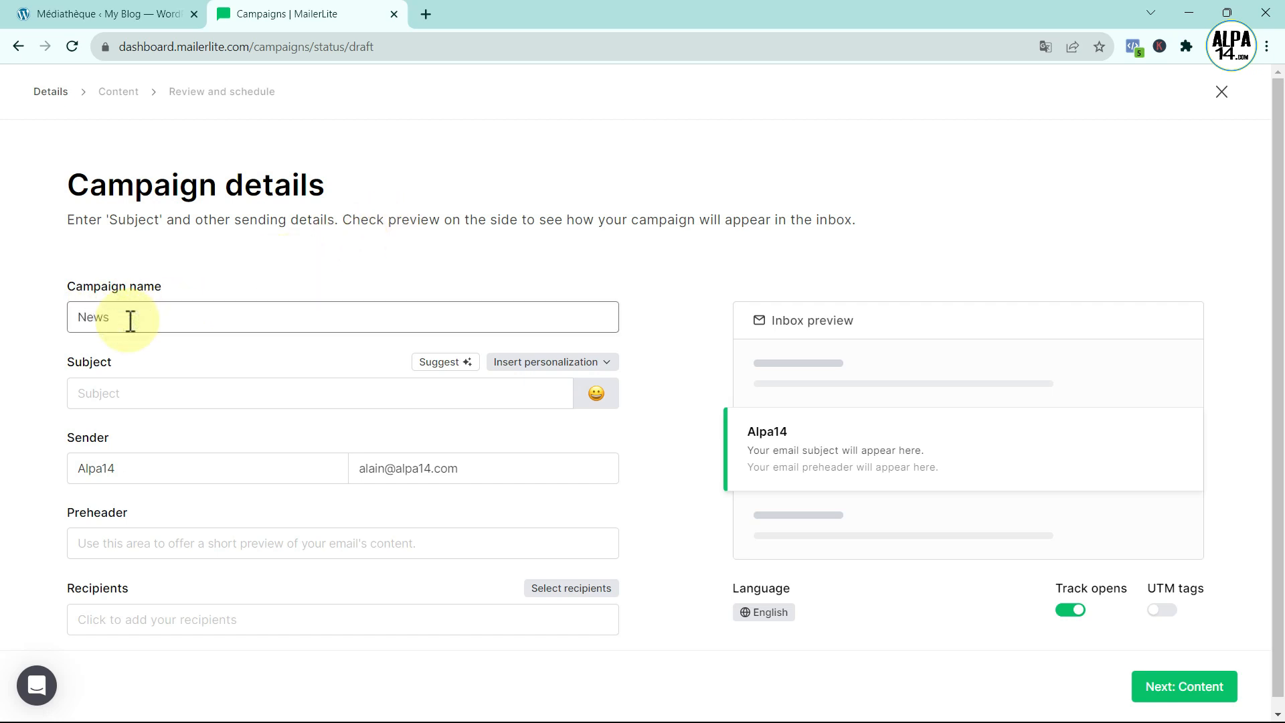
{"action": "type", "text": "letter1"}
{"action": "left_click", "coordinate": [121, 392]}
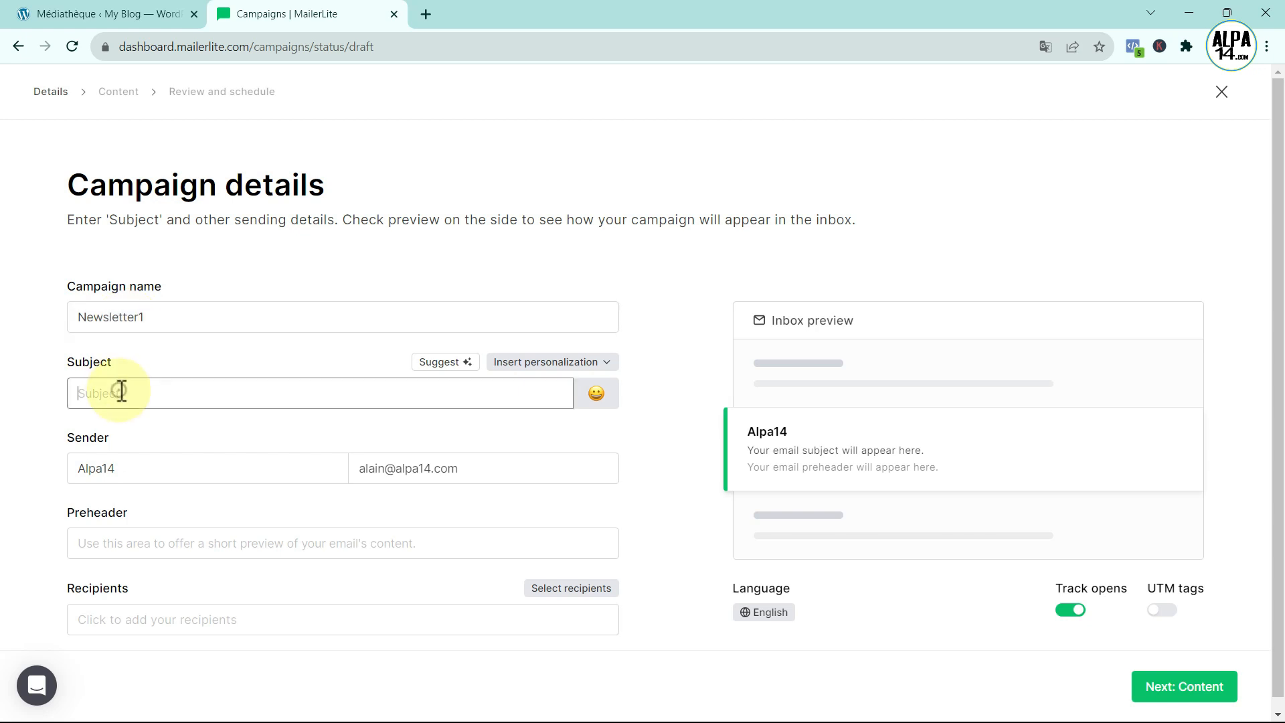
{"action": "type", "text": "Sujet"}
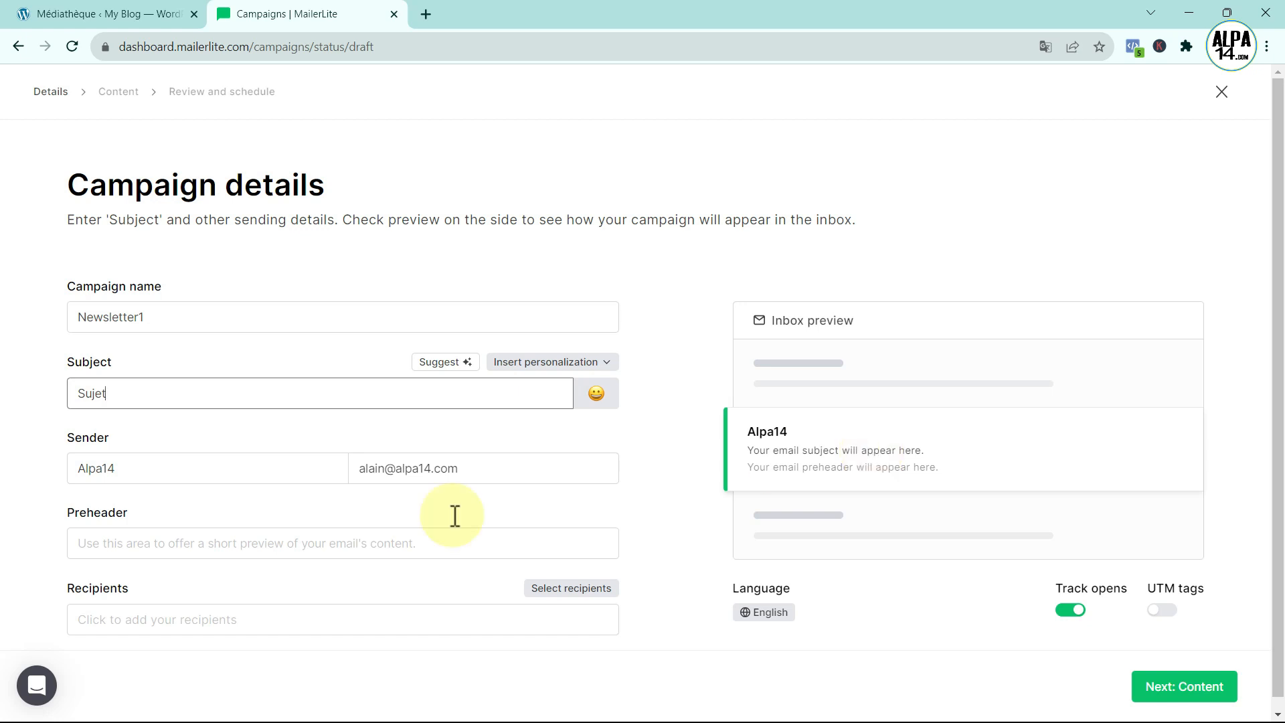
{"action": "left_click", "coordinate": [129, 546]}
{"action": "type", "text": "dasd ada awer awer a"}
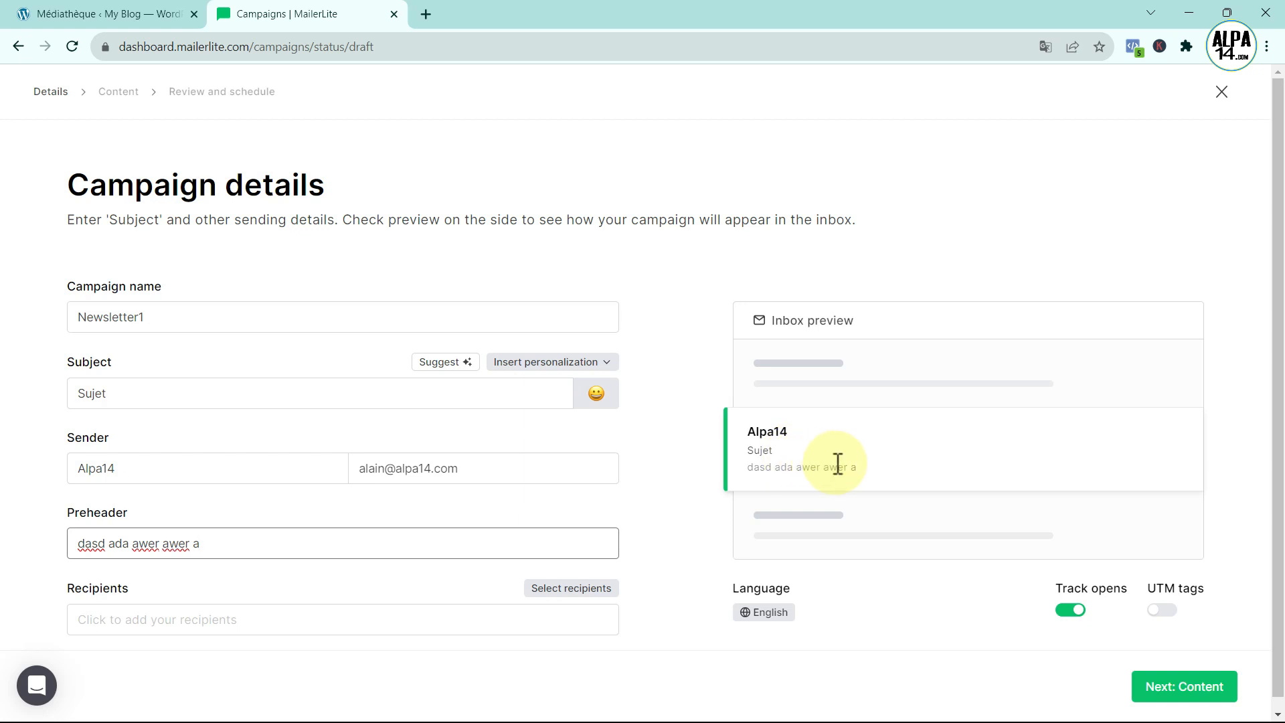
{"action": "left_click", "coordinate": [128, 620]}
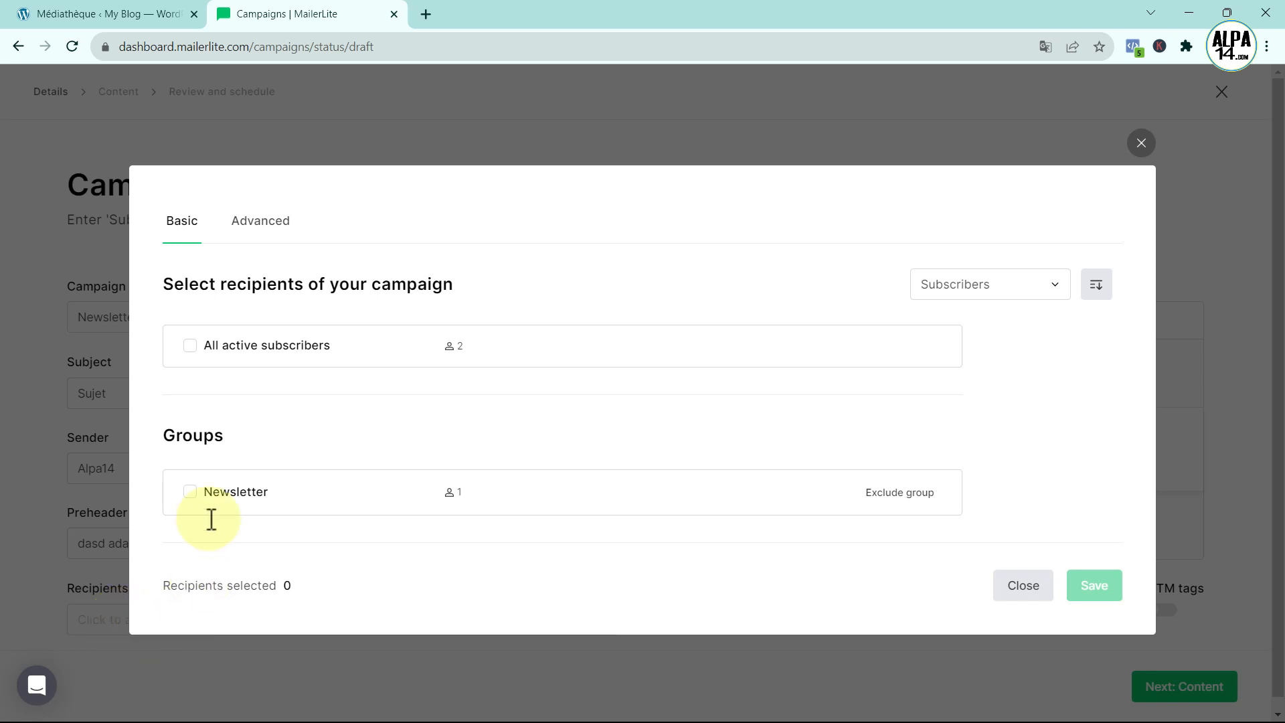
- Send to the Newsletter group, set the campaign language to Français, and continue to content
{"action": "left_click", "coordinate": [191, 493]}
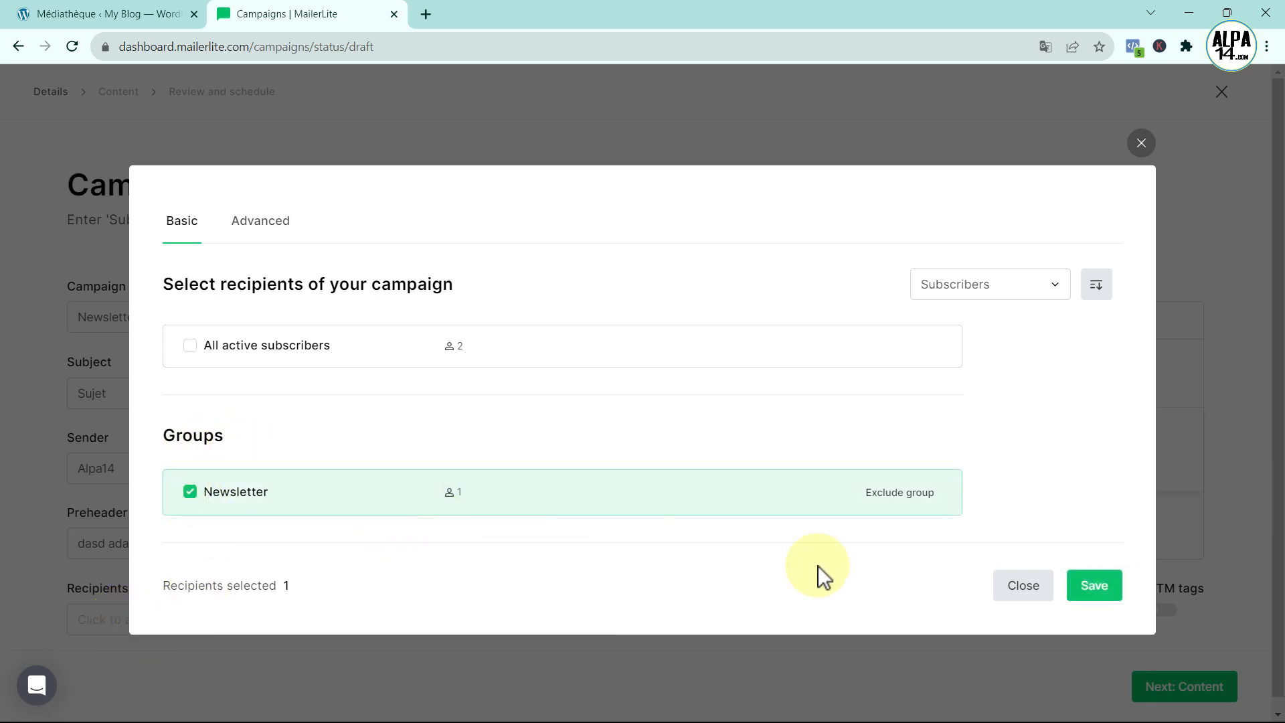
{"action": "left_click", "coordinate": [1089, 582]}
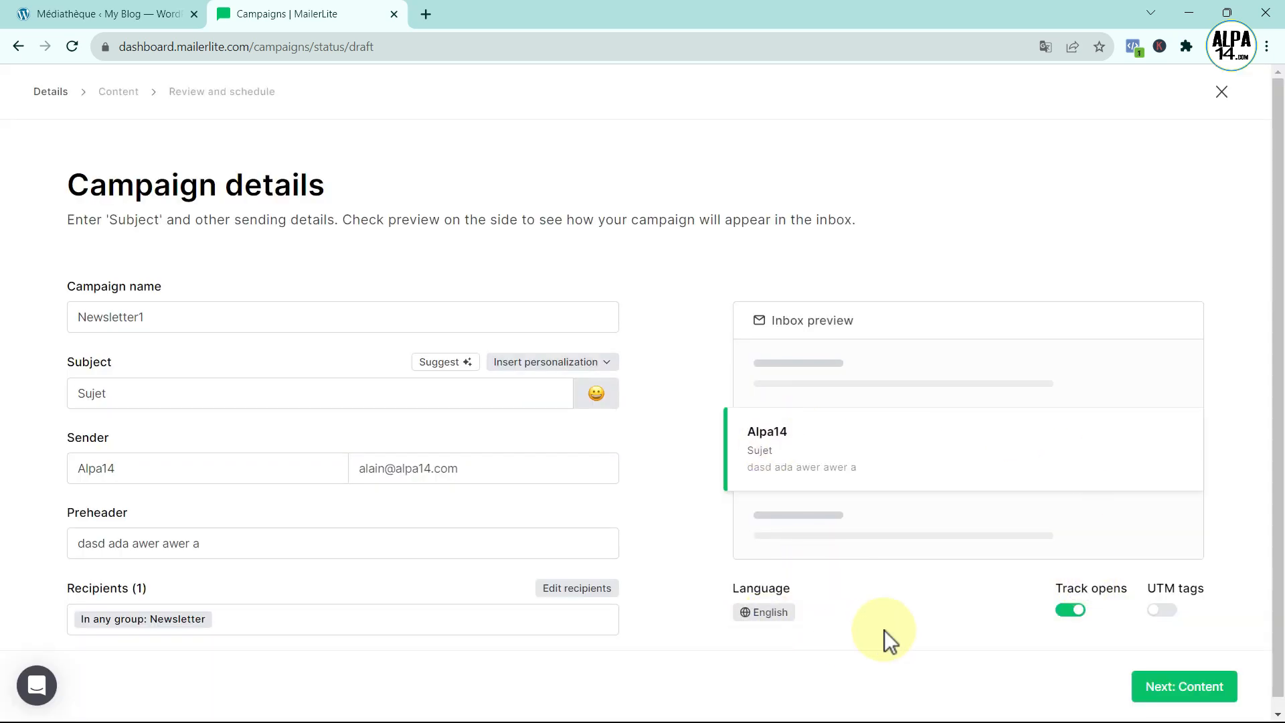
{"action": "left_click", "coordinate": [753, 612]}
{"action": "scroll", "coordinate": [817, 487], "scroll_direction": "down", "scroll_amount": 3}
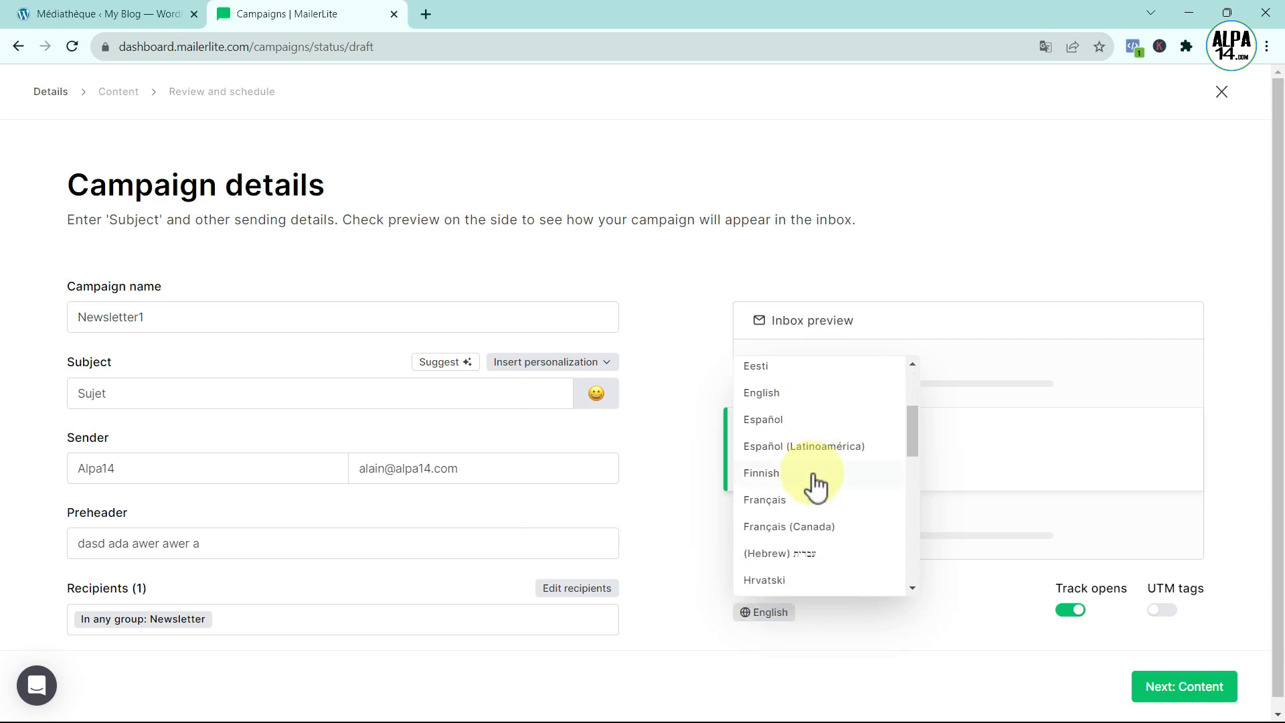
{"action": "left_click", "coordinate": [801, 501]}
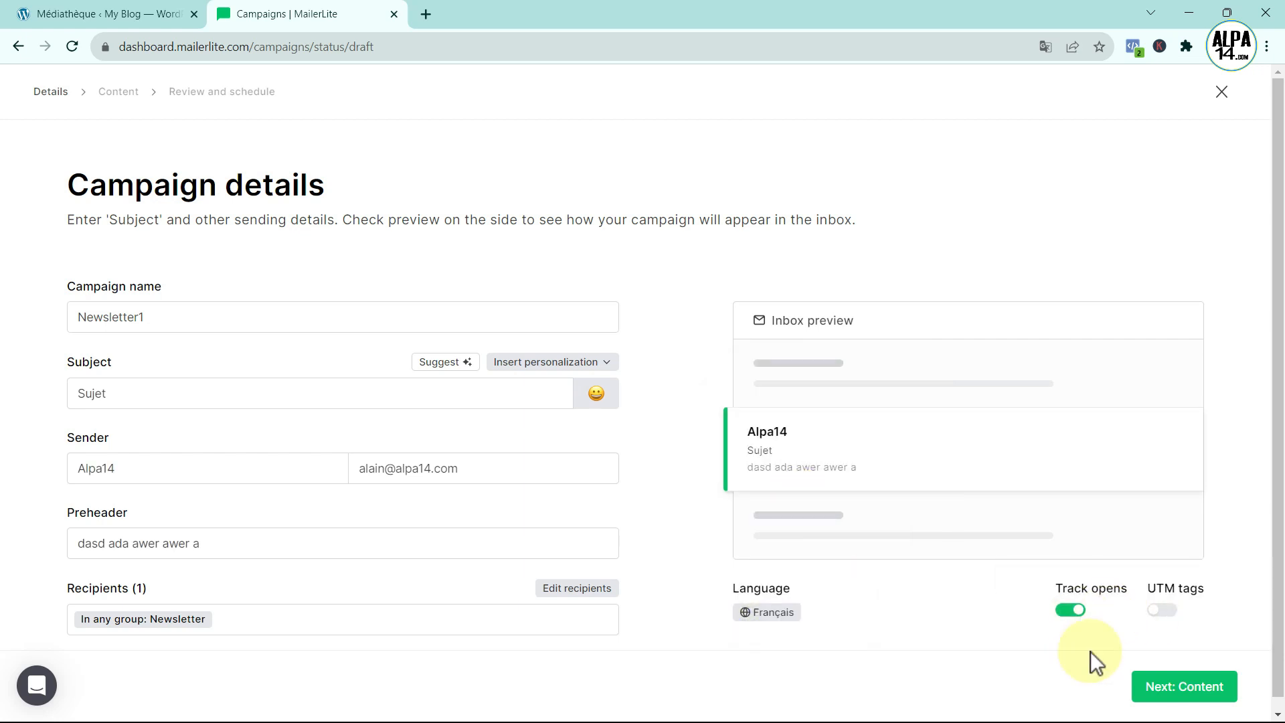
{"action": "left_click", "coordinate": [1192, 689]}
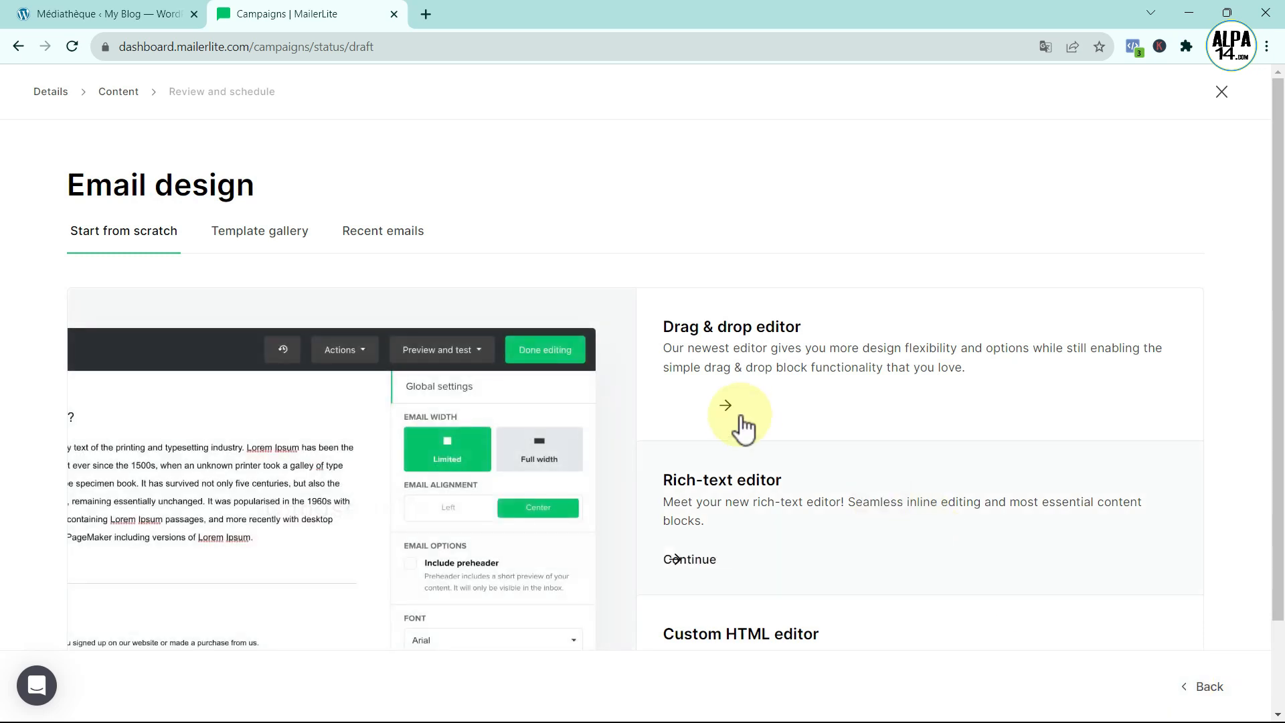
- Start the email from scratch in the Drag & drop editor
{"action": "scroll", "coordinate": [744, 415], "scroll_direction": "down", "scroll_amount": 2}
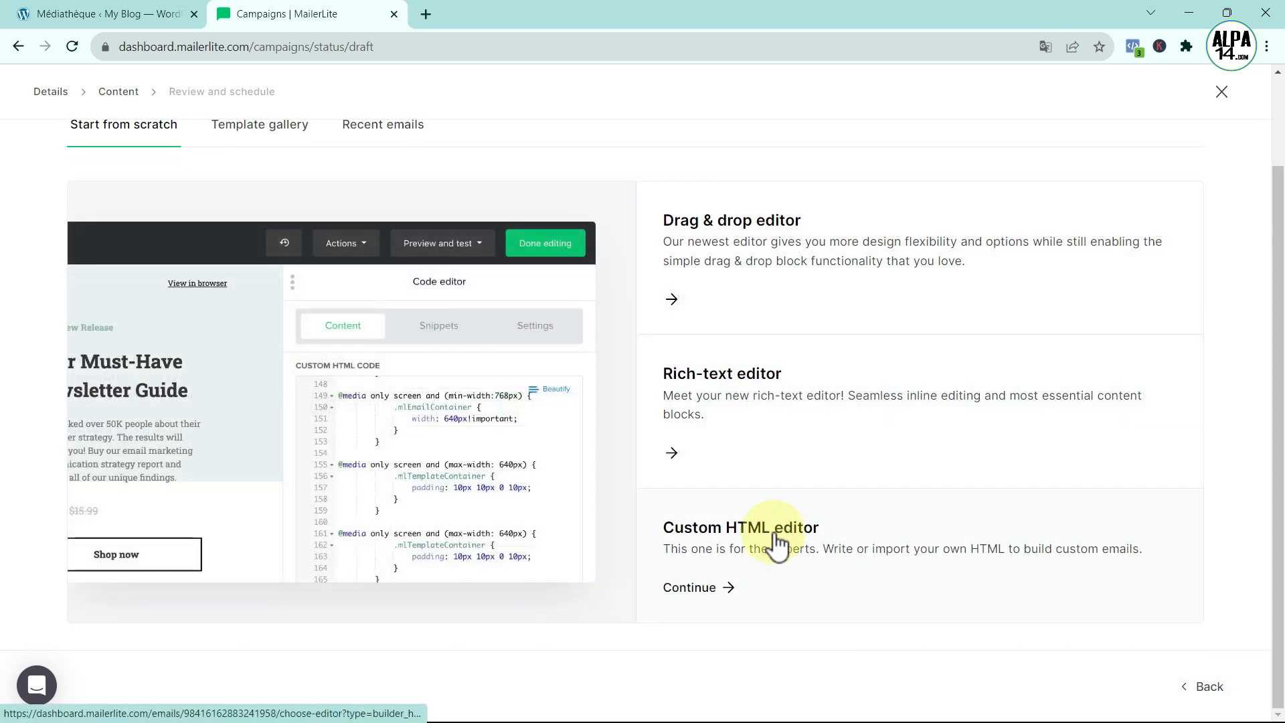
{"action": "scroll", "coordinate": [776, 288], "scroll_direction": "up", "scroll_amount": 2}
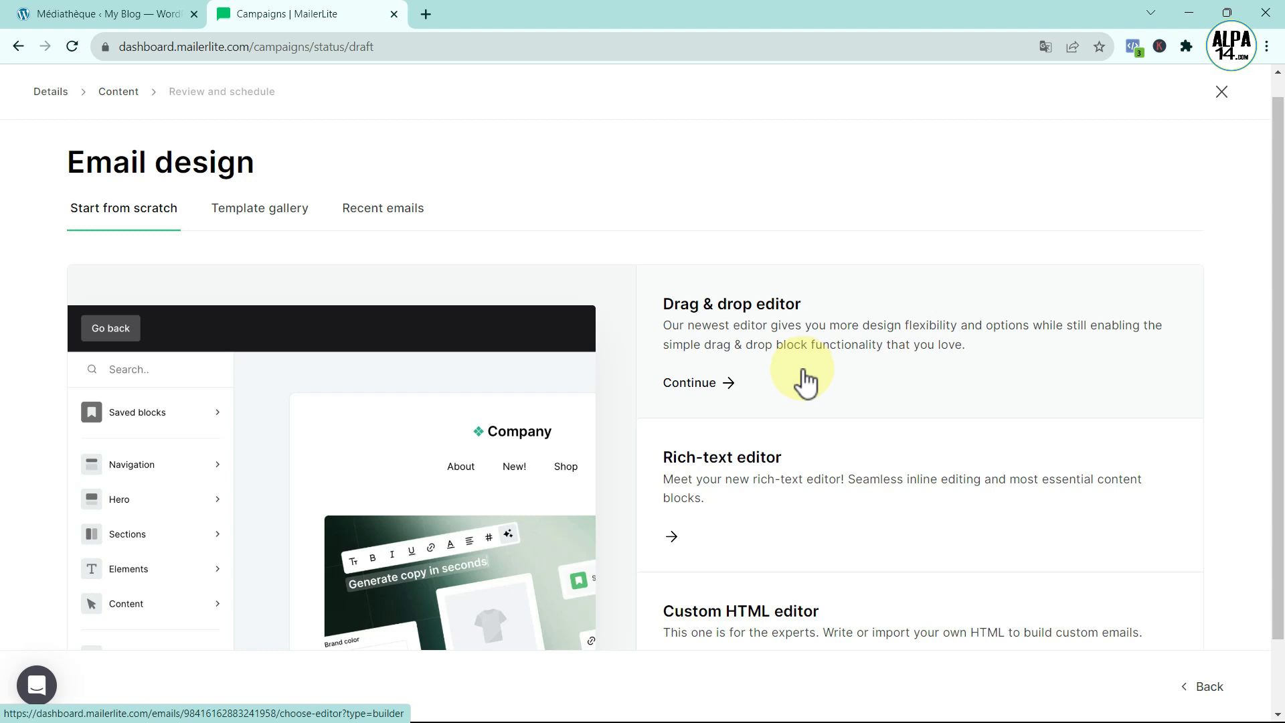
{"action": "left_click", "coordinate": [708, 387]}
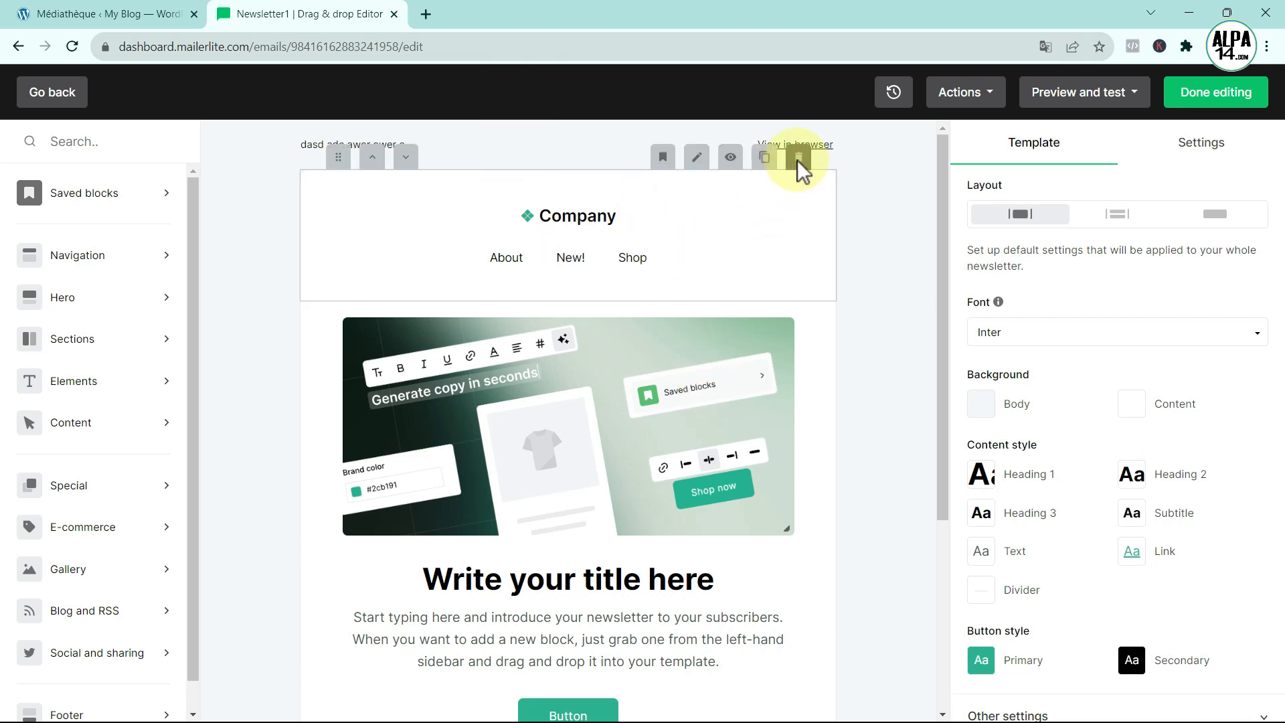
- Delete the company header block and place a signature block at the top of the email
{"action": "left_click", "coordinate": [797, 160]}
{"action": "left_click", "coordinate": [97, 385]}
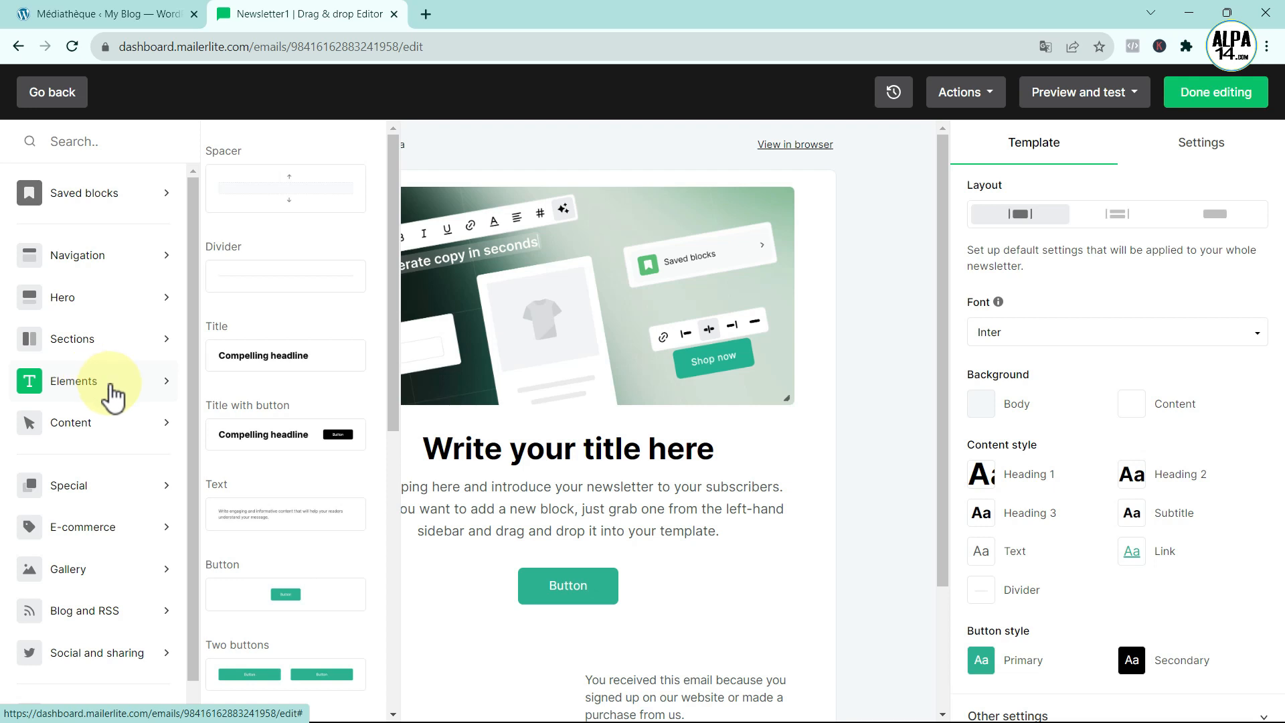
{"action": "left_click", "coordinate": [77, 486]}
{"action": "mouse_move", "coordinate": [235, 524]}
{"action": "left_mouse_down"}
{"action": "mouse_move", "coordinate": [259, 465]}
{"action": "mouse_move", "coordinate": [399, 468]}
{"action": "mouse_move", "coordinate": [466, 493]}
{"action": "mouse_move", "coordinate": [504, 526]}
{"action": "mouse_move", "coordinate": [505, 341]}
{"action": "left_mouse_up"}
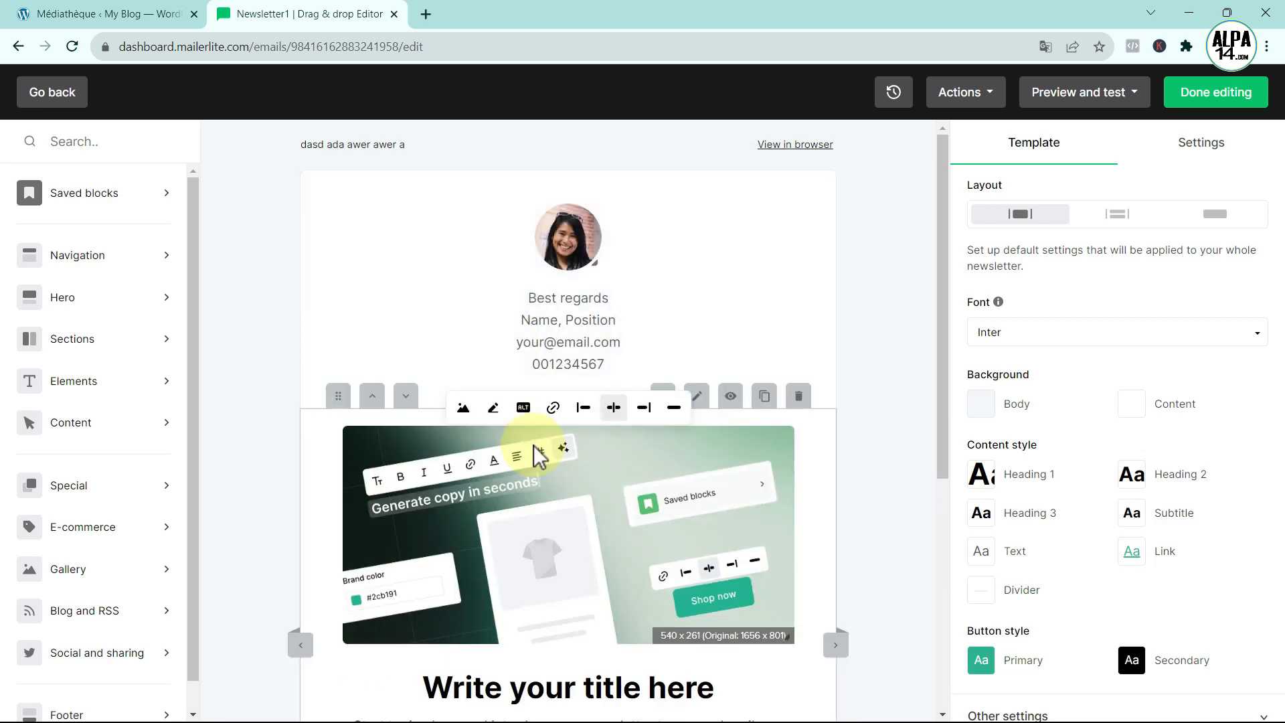
- Add a 2 products block below the title section and finish editing the email
{"action": "scroll", "coordinate": [534, 444], "scroll_direction": "down", "scroll_amount": 5}
{"action": "scroll", "coordinate": [535, 445], "scroll_direction": "up", "scroll_amount": 1}
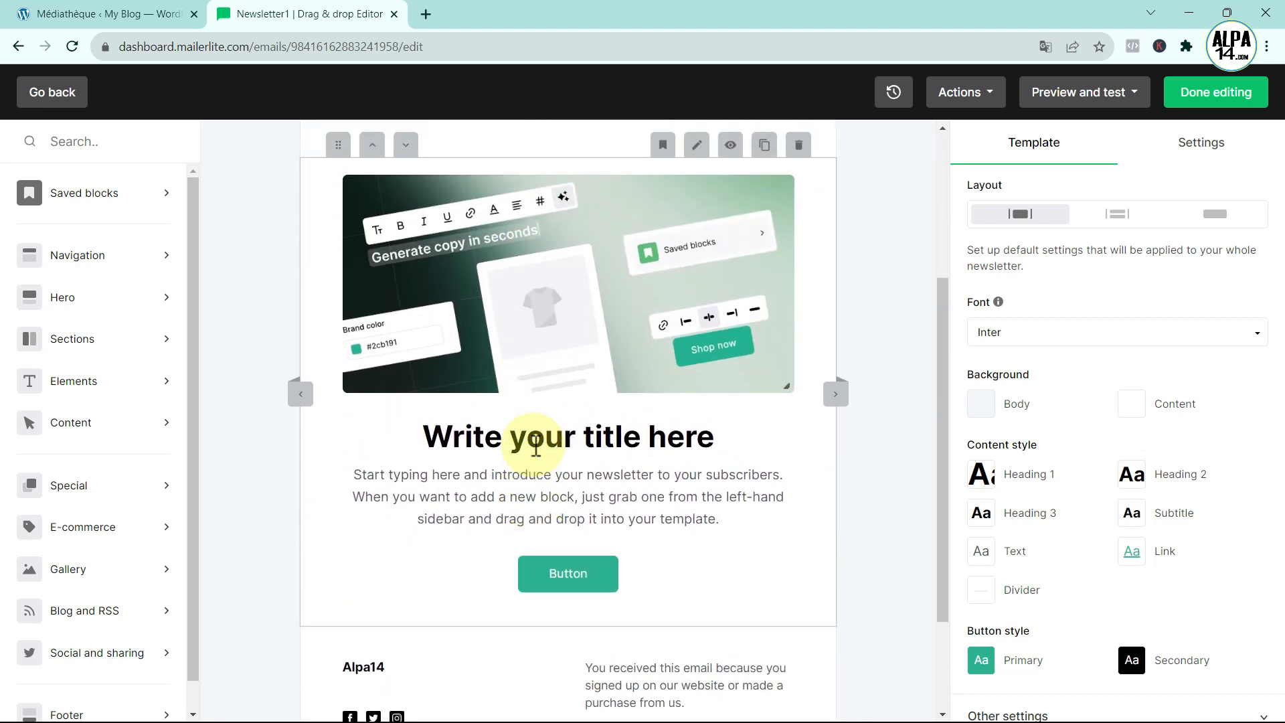
{"action": "mouse_move", "coordinate": [106, 531]}
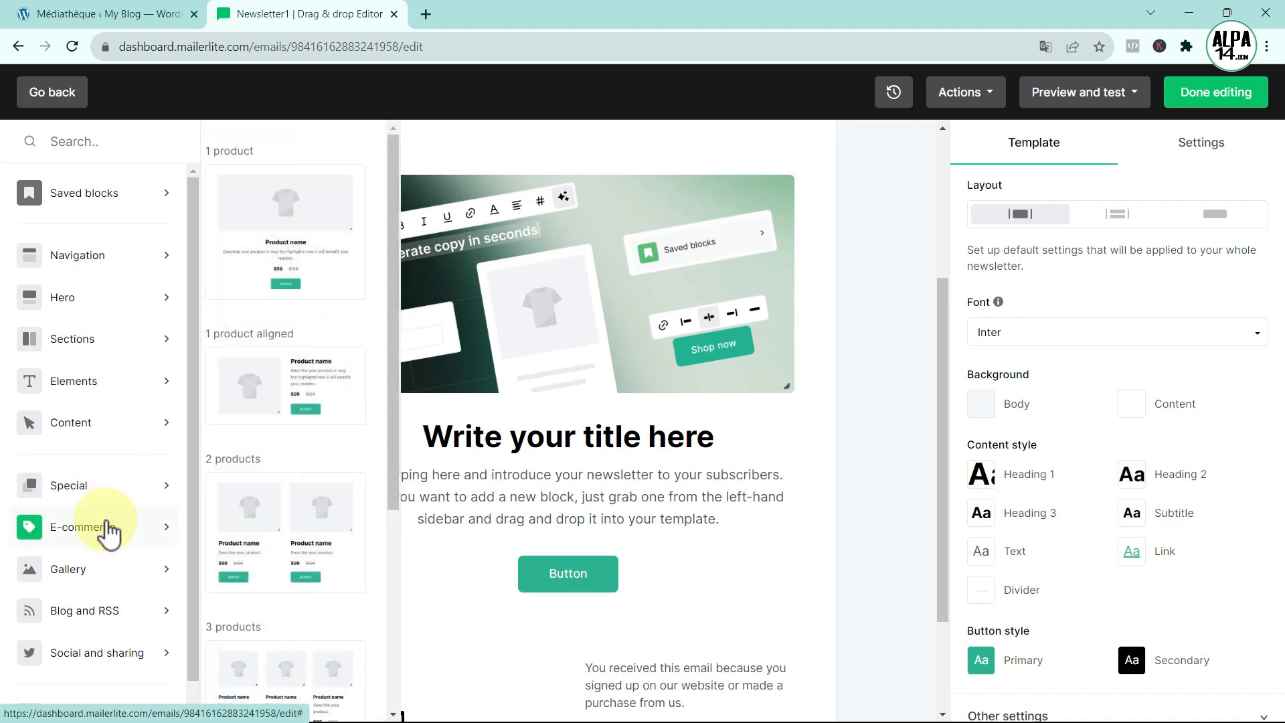
{"action": "left_click_drag", "start_coordinate": [267, 531], "coordinate": [553, 471]}
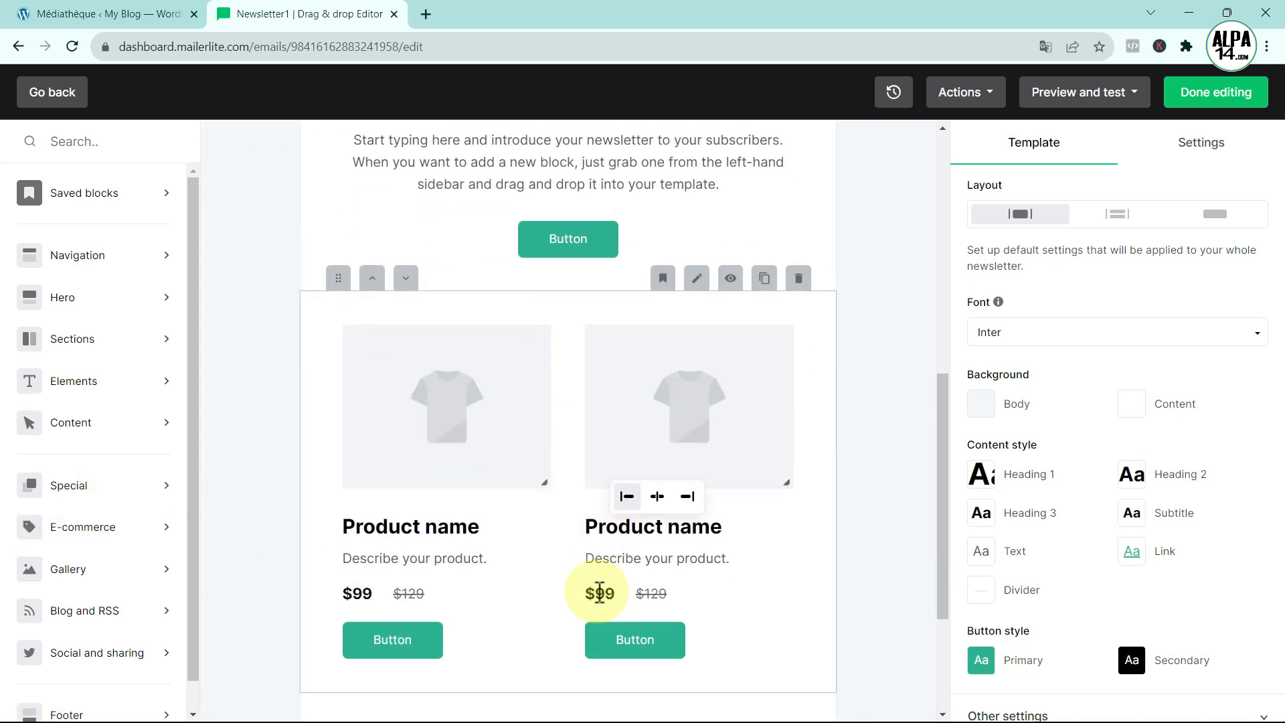
{"action": "scroll", "coordinate": [388, 517], "scroll_direction": "up", "scroll_amount": 2}
{"action": "scroll", "coordinate": [505, 536], "scroll_direction": "up", "scroll_amount": 2}
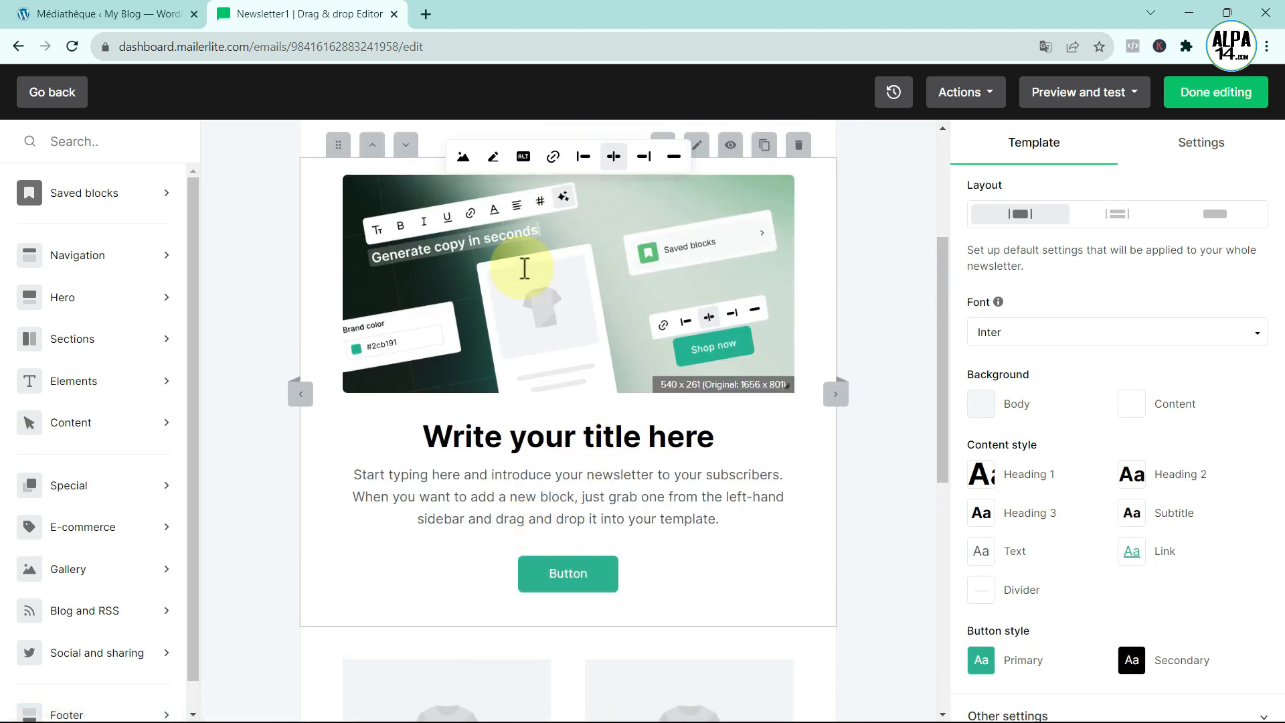
{"action": "scroll", "coordinate": [485, 532], "scroll_direction": "up", "scroll_amount": 2}
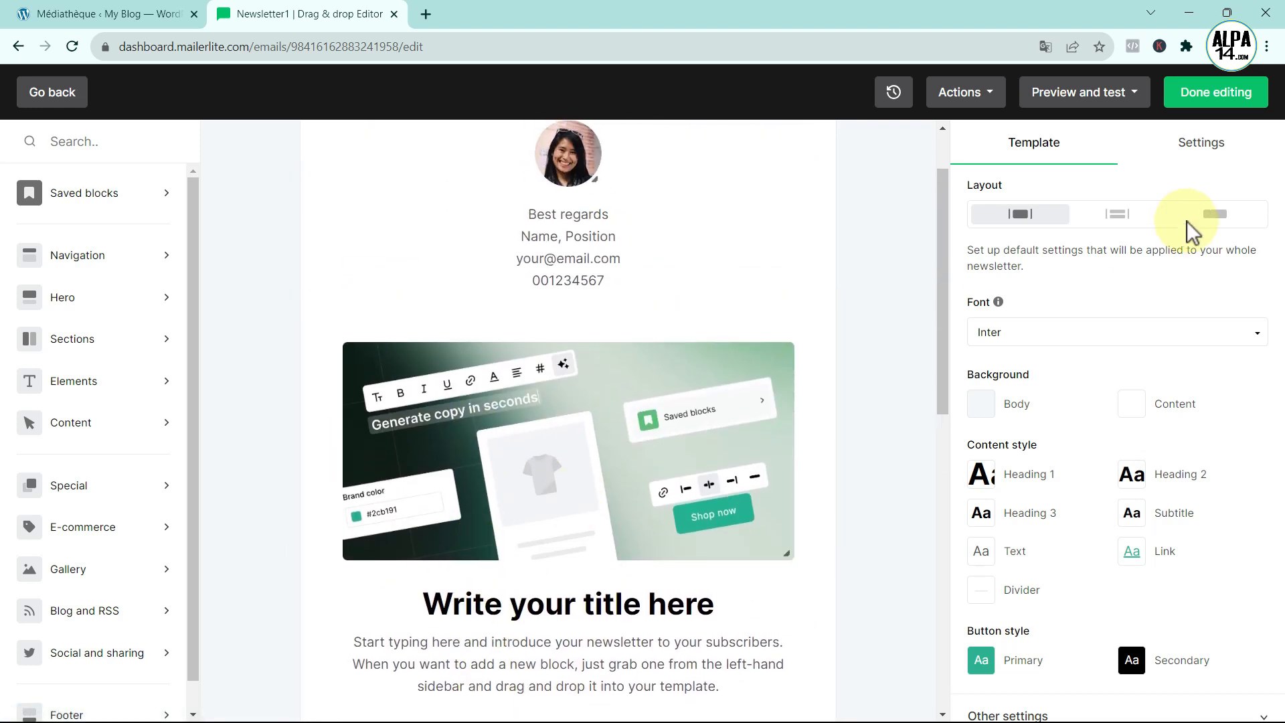
{"action": "left_click", "coordinate": [1203, 94]}
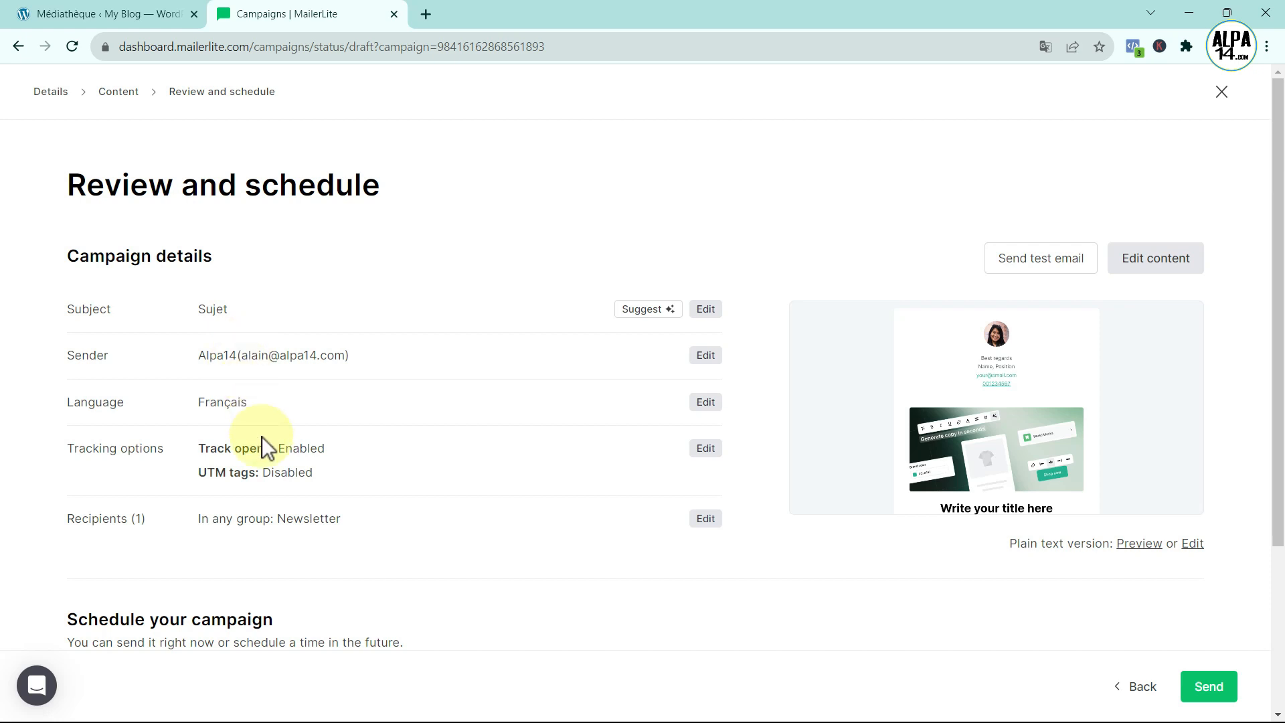
- Scroll down the Review and schedule page to check the Newsletter1 summary
{"action": "scroll", "coordinate": [273, 462], "scroll_direction": "down", "scroll_amount": 1}
{"action": "scroll", "coordinate": [273, 452], "scroll_direction": "down", "scroll_amount": 2}
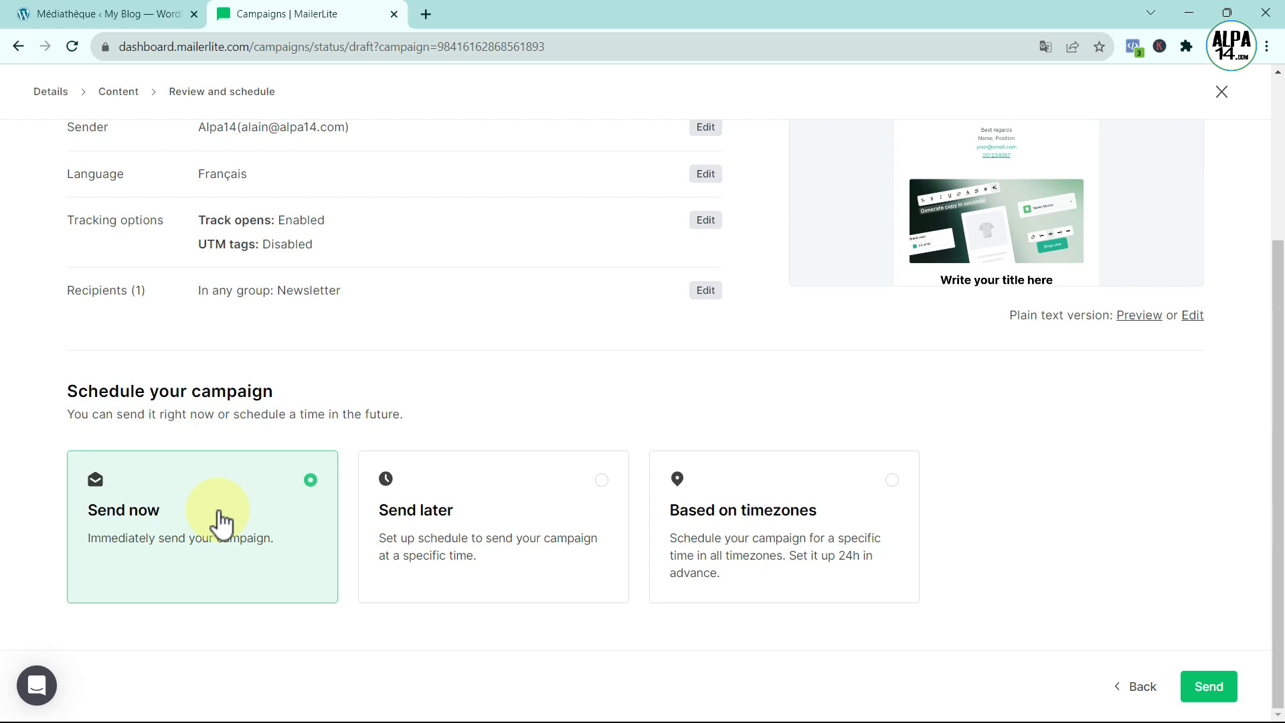
- Schedule Newsletter1 to send later on 6 September 2023 at 20:00
{"action": "left_click", "coordinate": [562, 498]}
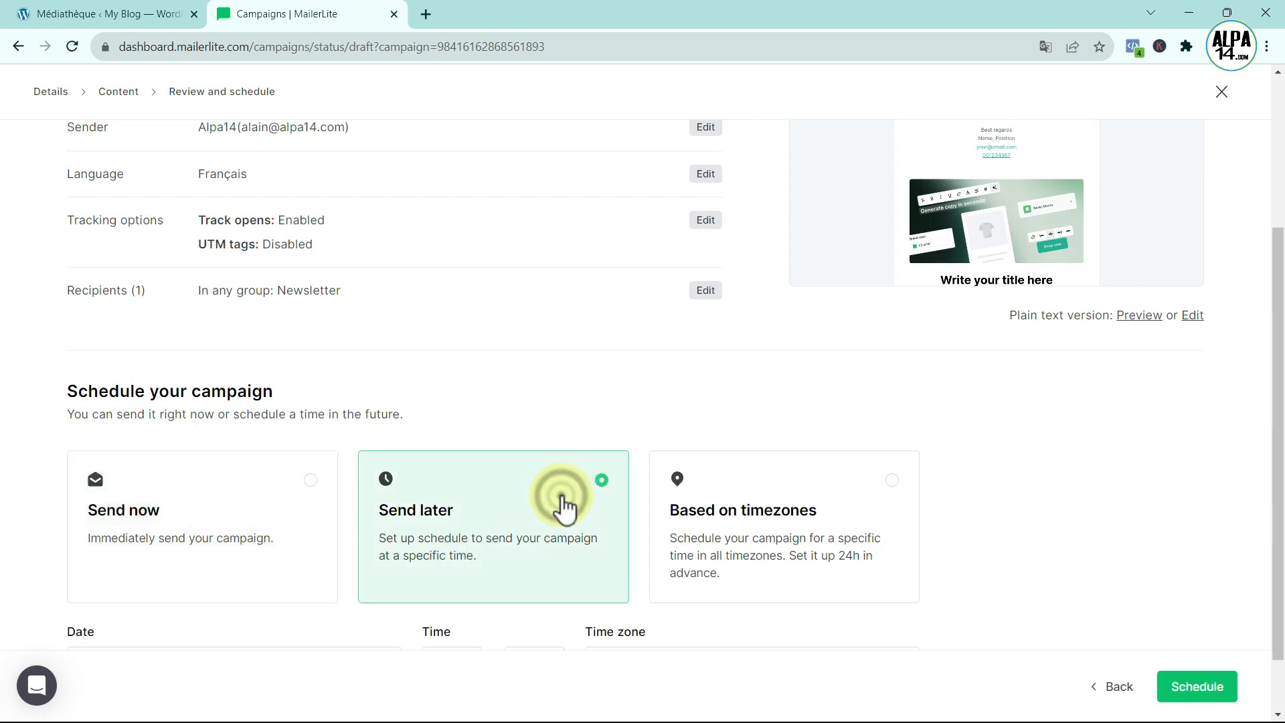
{"action": "scroll", "coordinate": [565, 511], "scroll_direction": "down", "scroll_amount": 1}
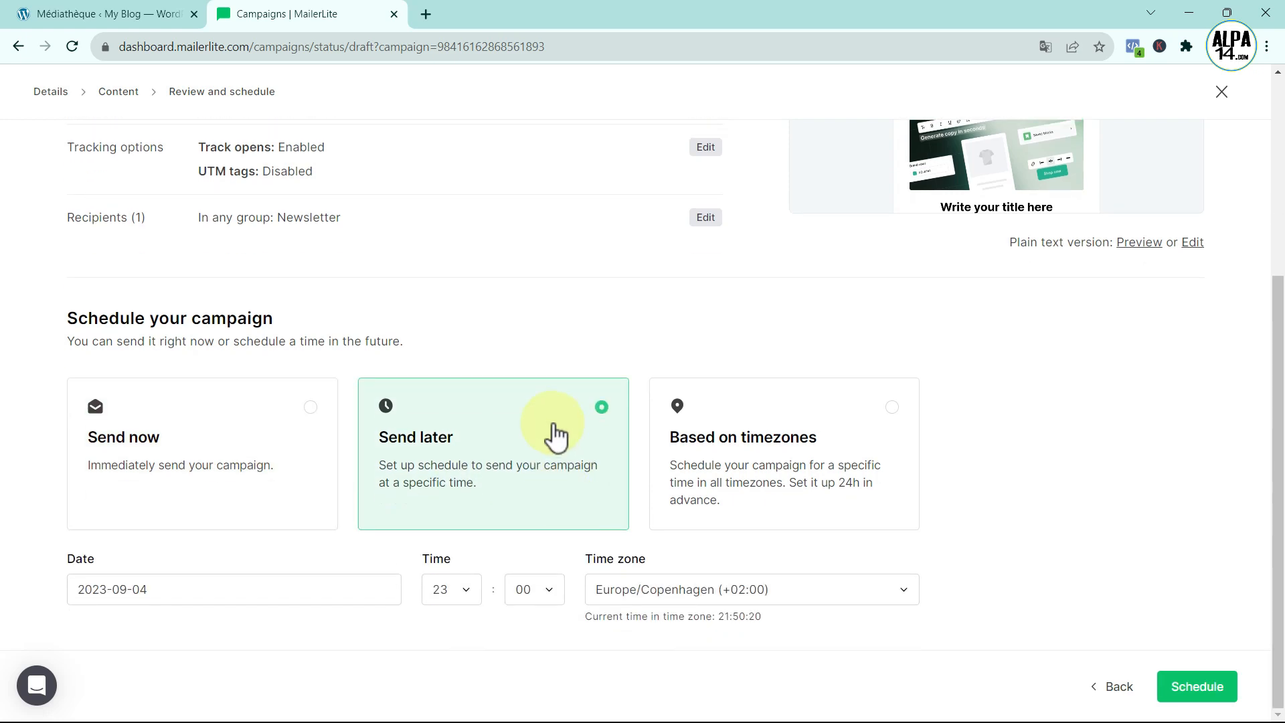
{"action": "left_click", "coordinate": [327, 592]}
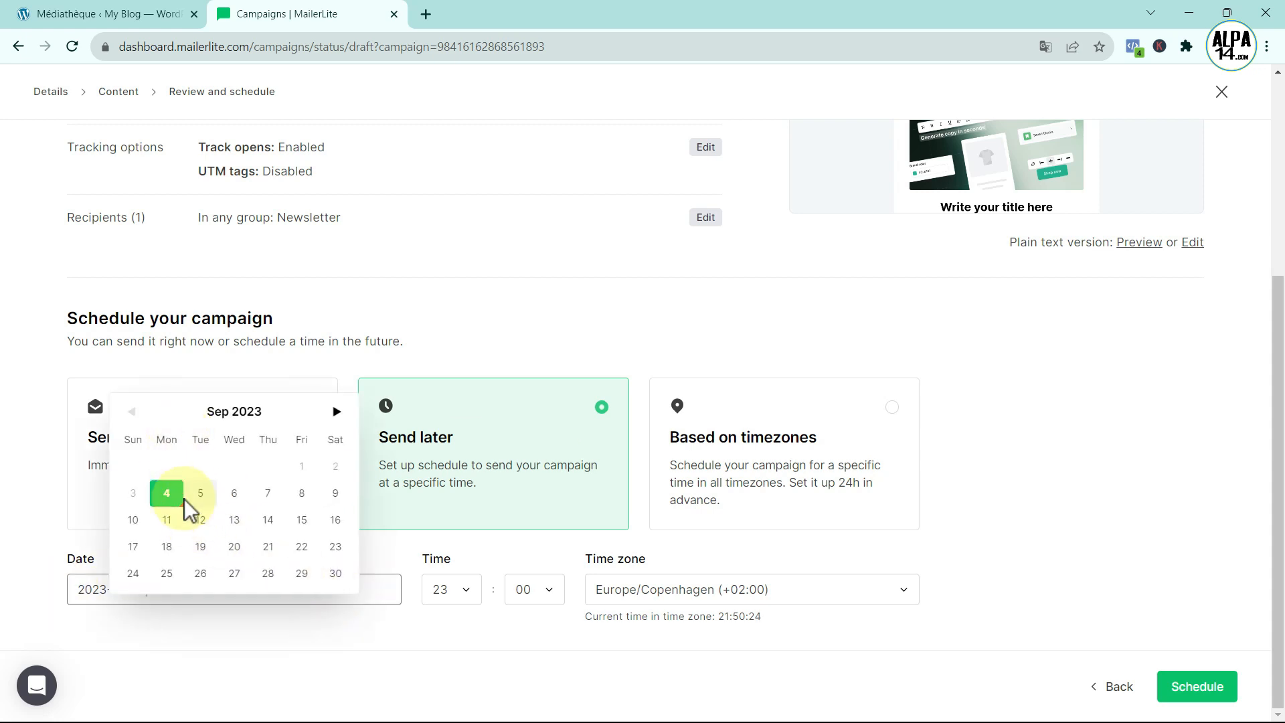
{"action": "left_click", "coordinate": [236, 494]}
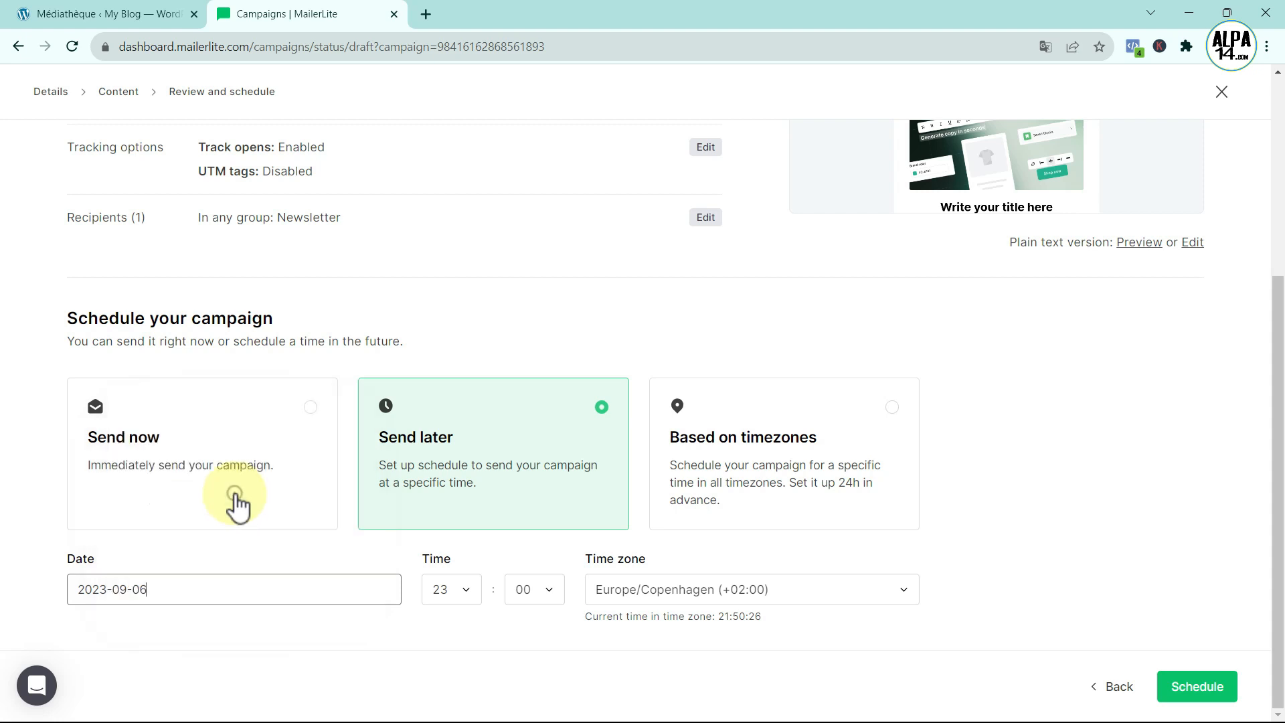
{"action": "left_click", "coordinate": [466, 589]}
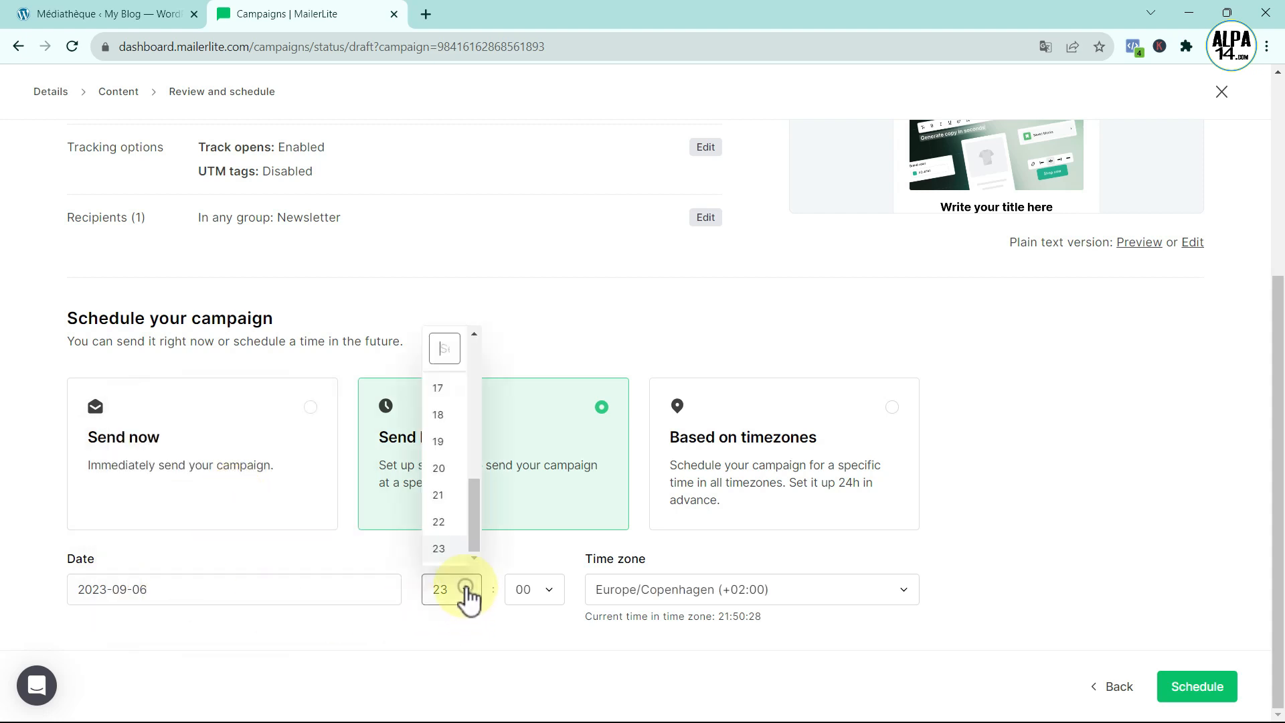
{"action": "left_click", "coordinate": [445, 471]}
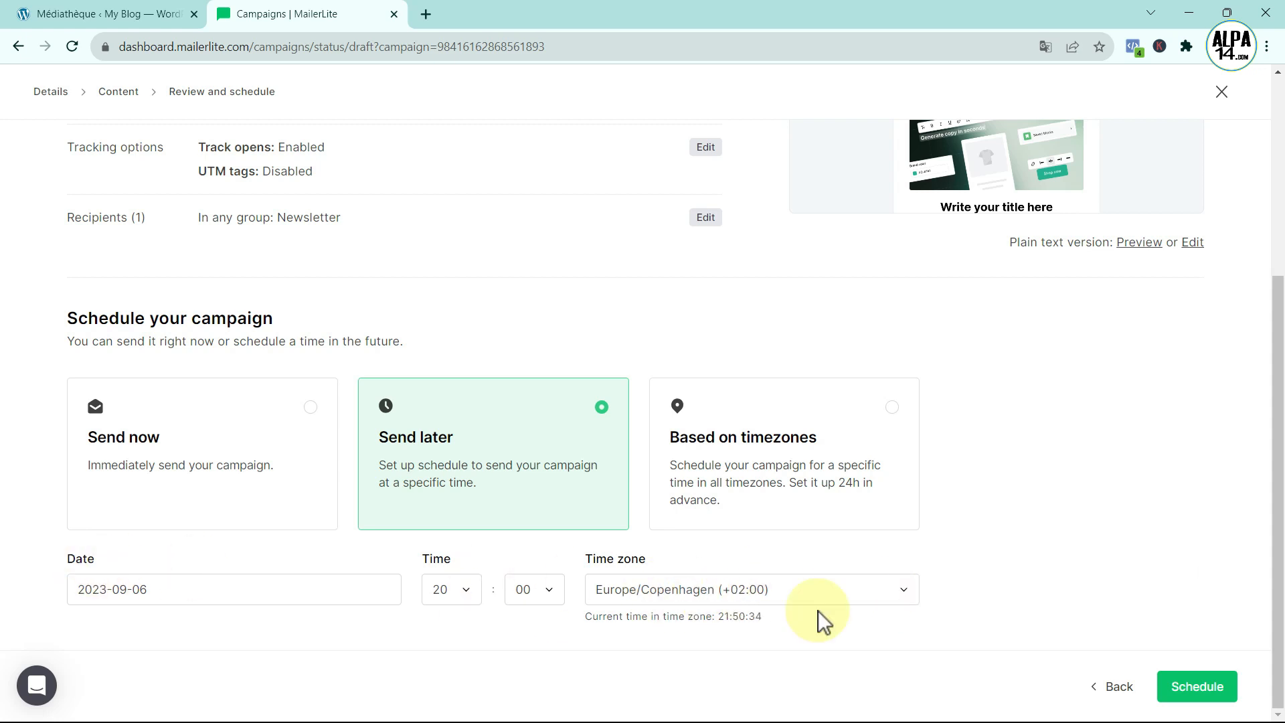
{"action": "left_click", "coordinate": [1214, 695]}
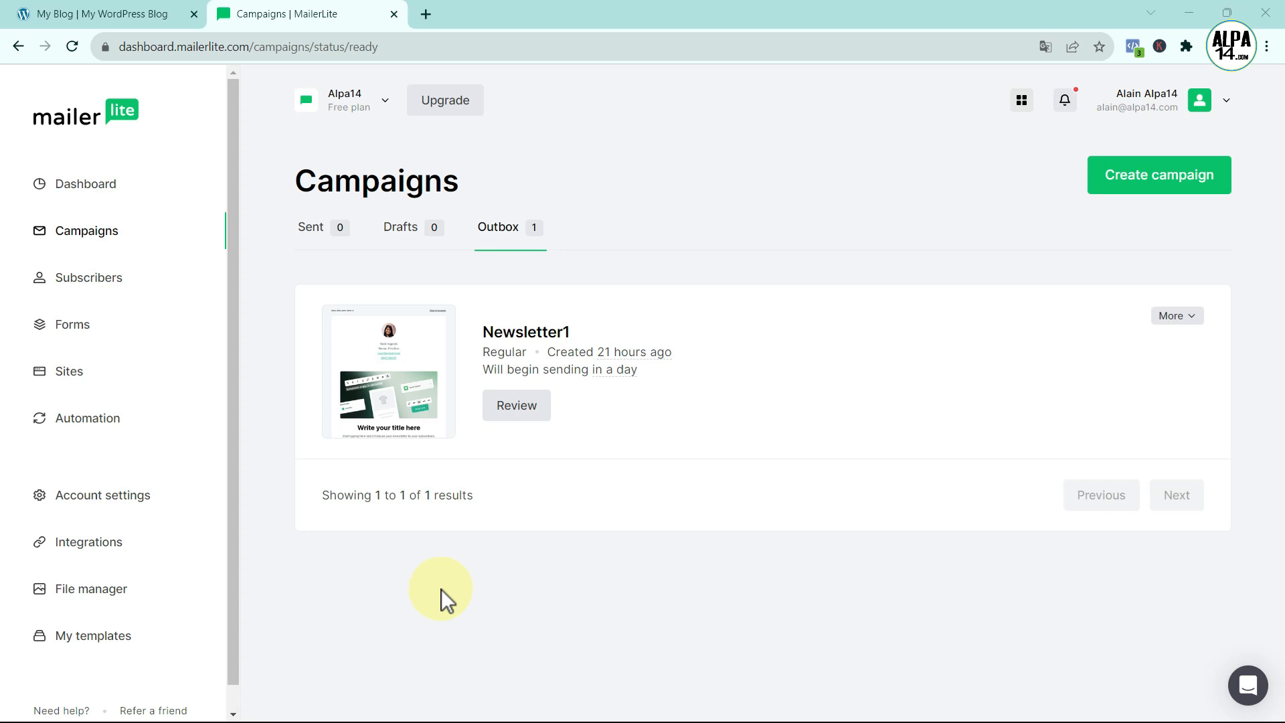
- Open the Domains page in Account settings to see the verified sending domain alpa14.com
{"action": "left_click", "coordinate": [113, 495]}
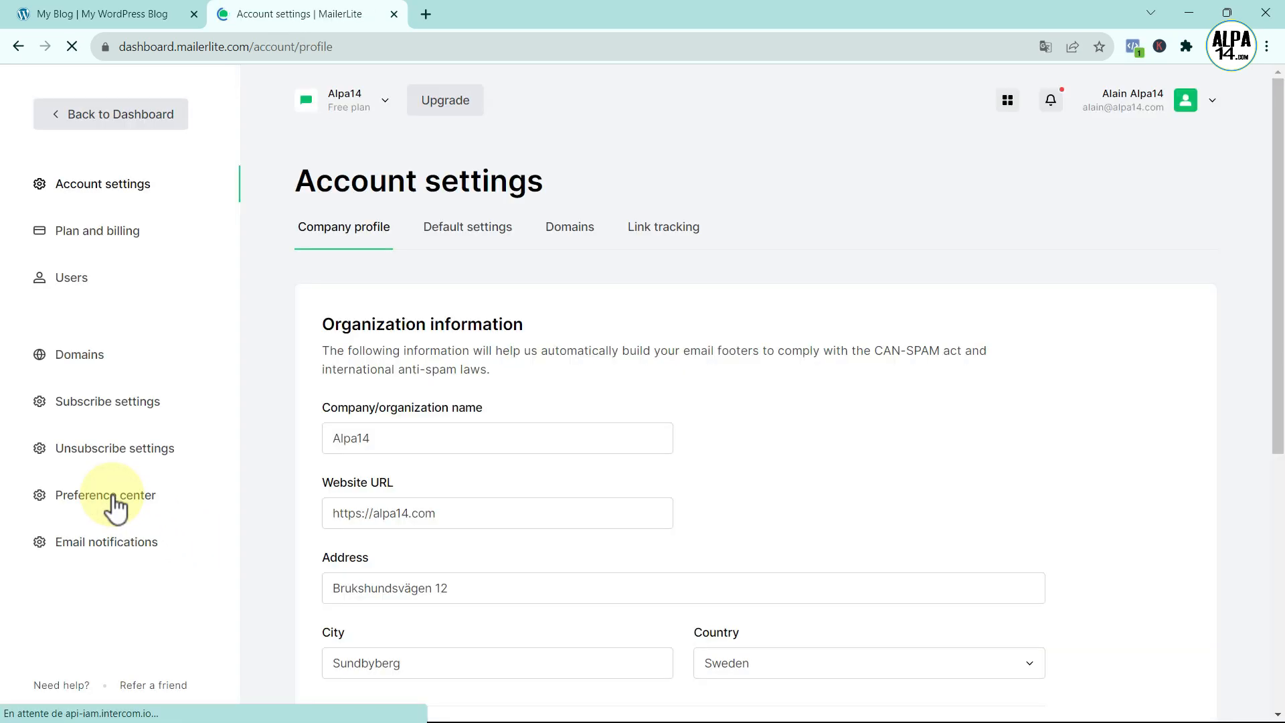
{"action": "left_click", "coordinate": [81, 362]}
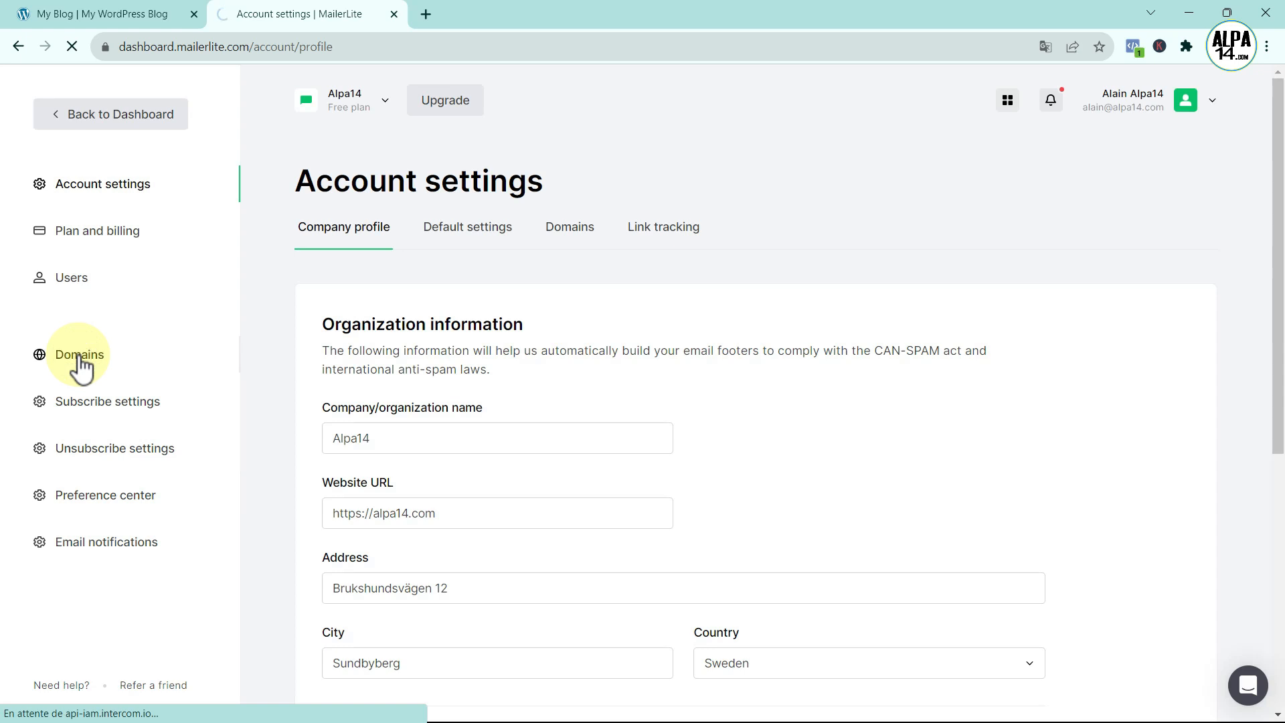
{"action": "scroll", "coordinate": [696, 519], "scroll_direction": "down", "scroll_amount": 2}
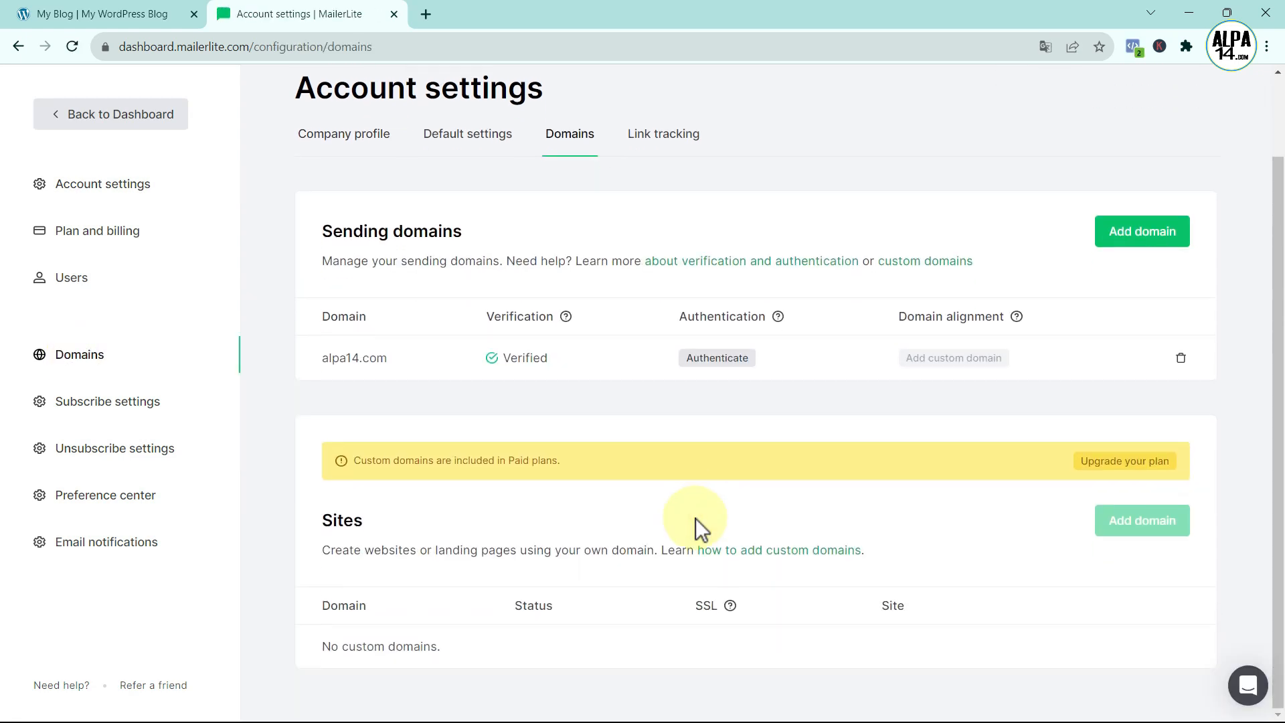